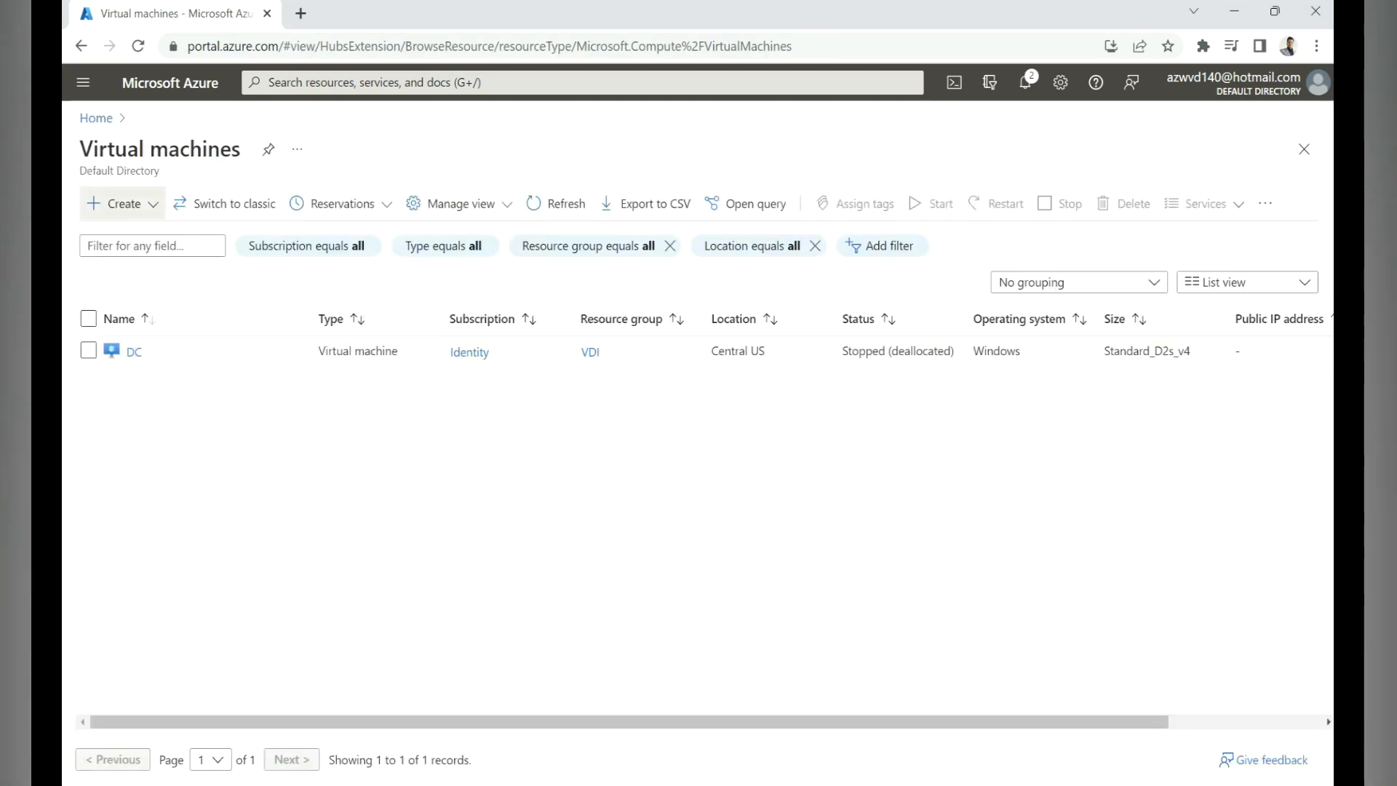
Step: Fill in a new Azure VM msiz-vm: Windows 10 Enterprise multi-session, admin account, RDP 3389, licence confirmed
{"action": "left_click", "coordinate": [124, 203]}
{"action": "left_click", "coordinate": [172, 243]}
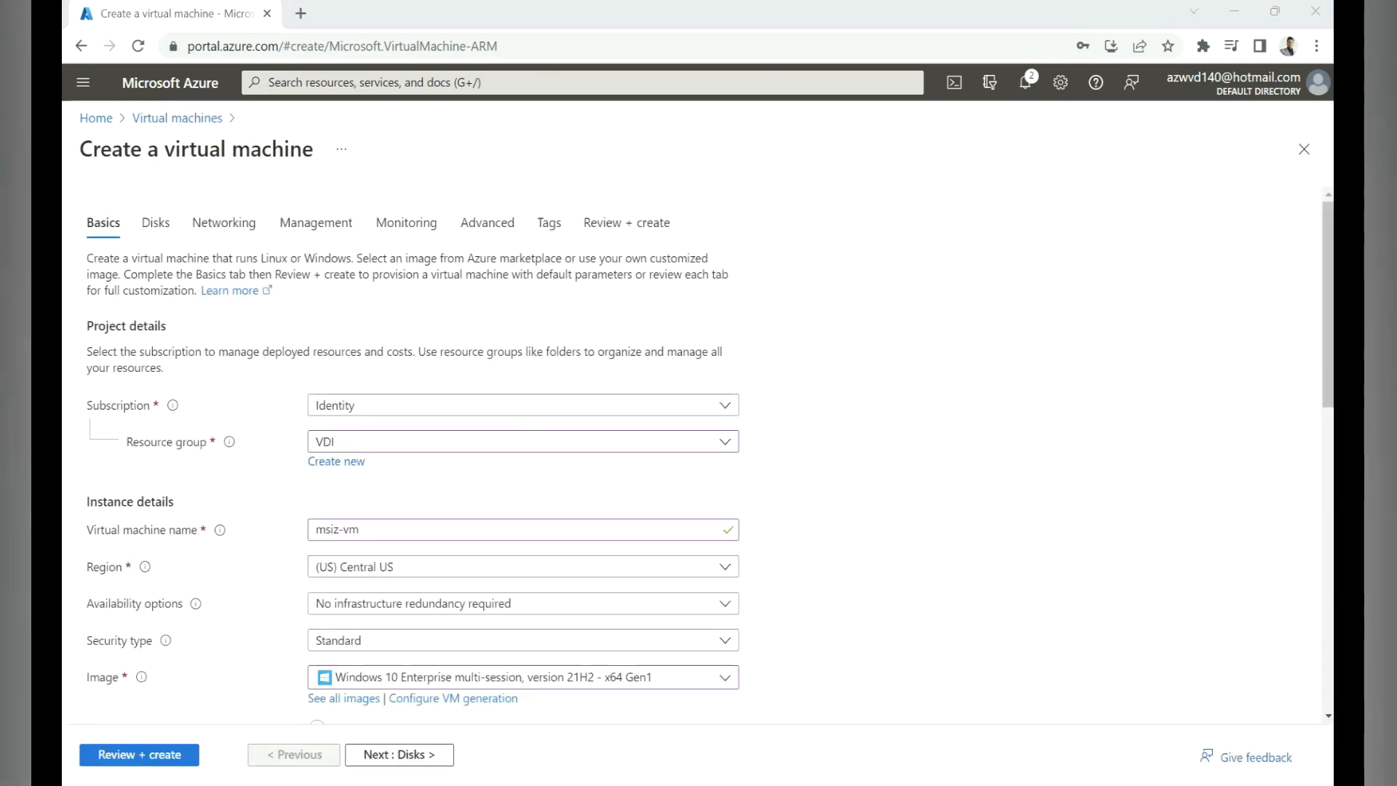
{"action": "scroll", "coordinate": [523, 465], "scroll_direction": "down", "scroll_amount": 1}
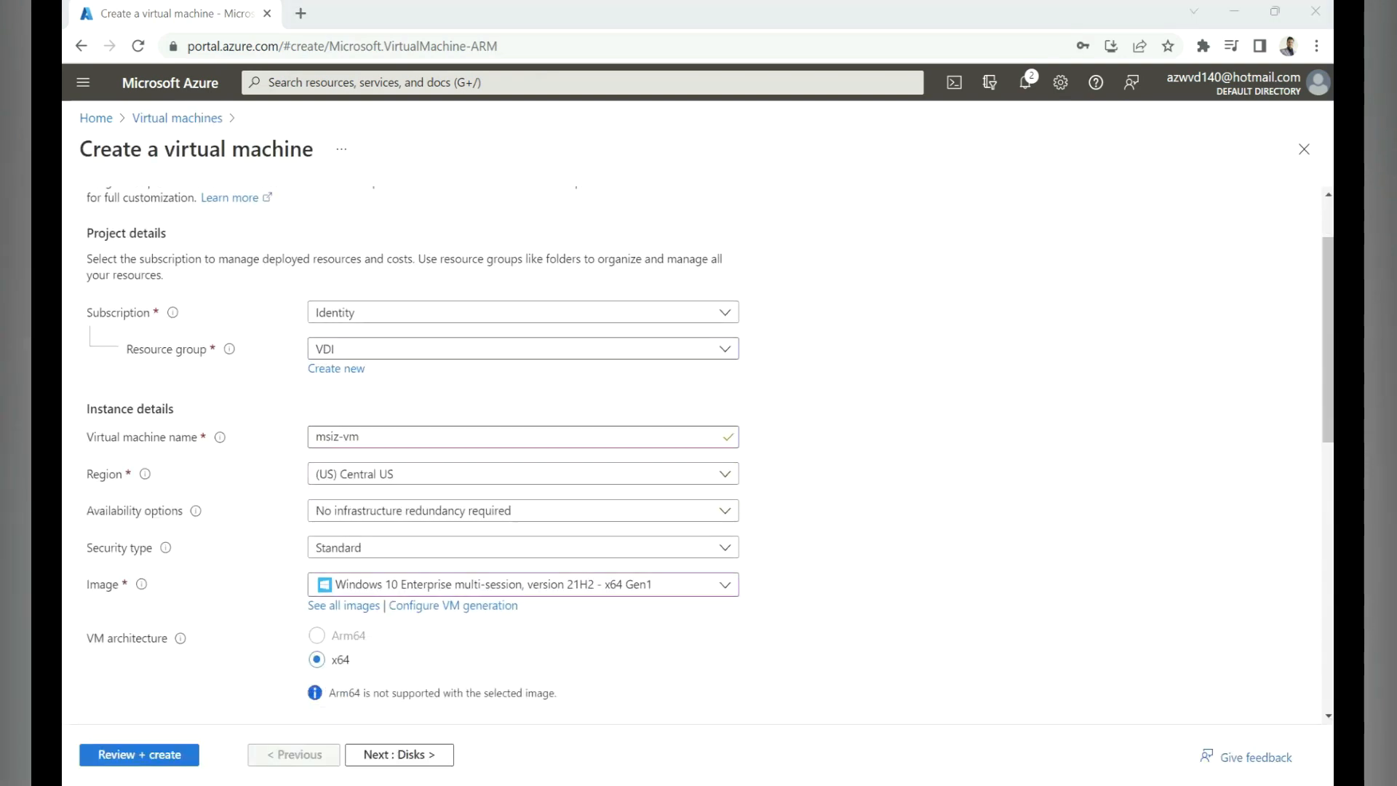
{"action": "left_click_drag", "start_coordinate": [367, 437], "coordinate": [312, 437]}
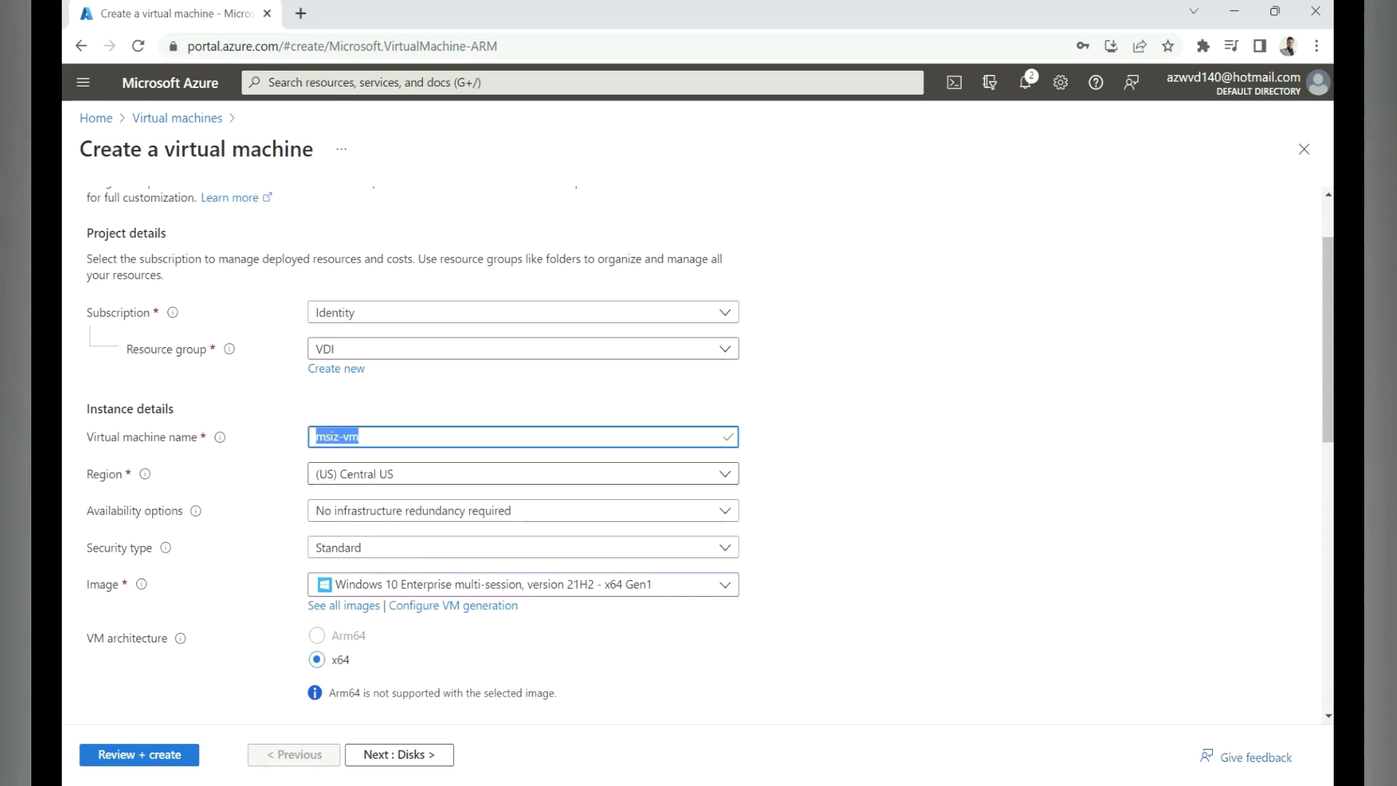
{"action": "scroll", "coordinate": [710, 459], "scroll_direction": "down", "scroll_amount": 2}
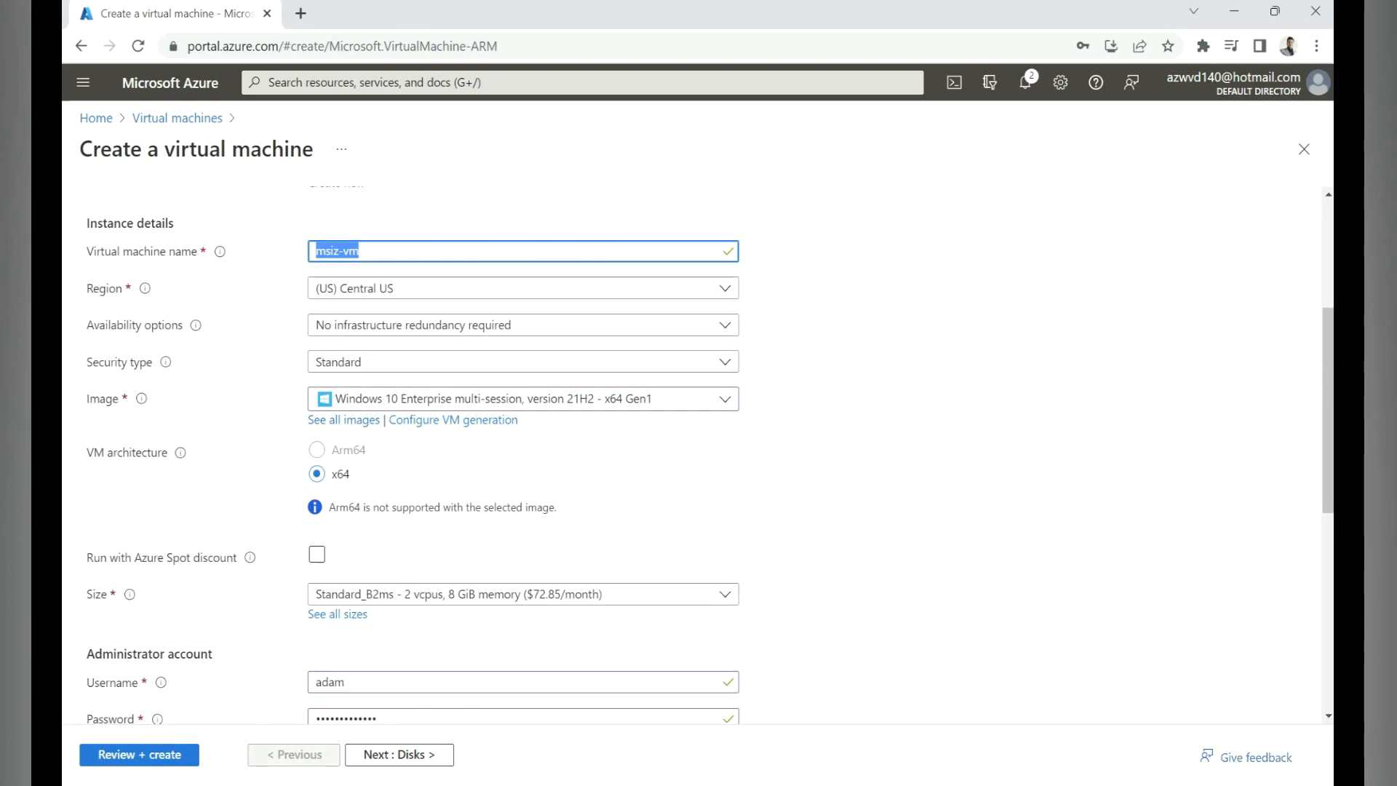
{"action": "scroll", "coordinate": [710, 453], "scroll_direction": "down", "scroll_amount": 2}
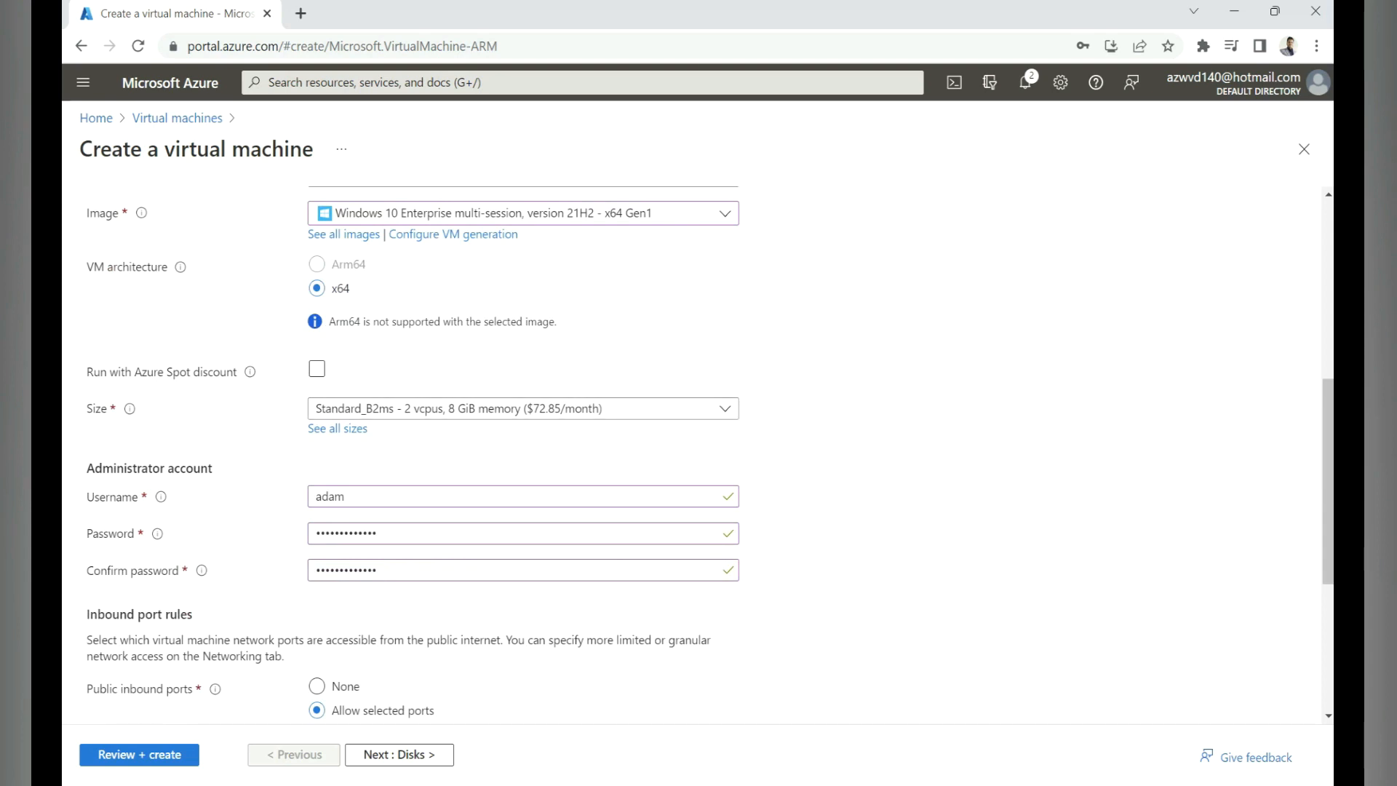
{"action": "scroll", "coordinate": [710, 453], "scroll_direction": "down", "scroll_amount": 2}
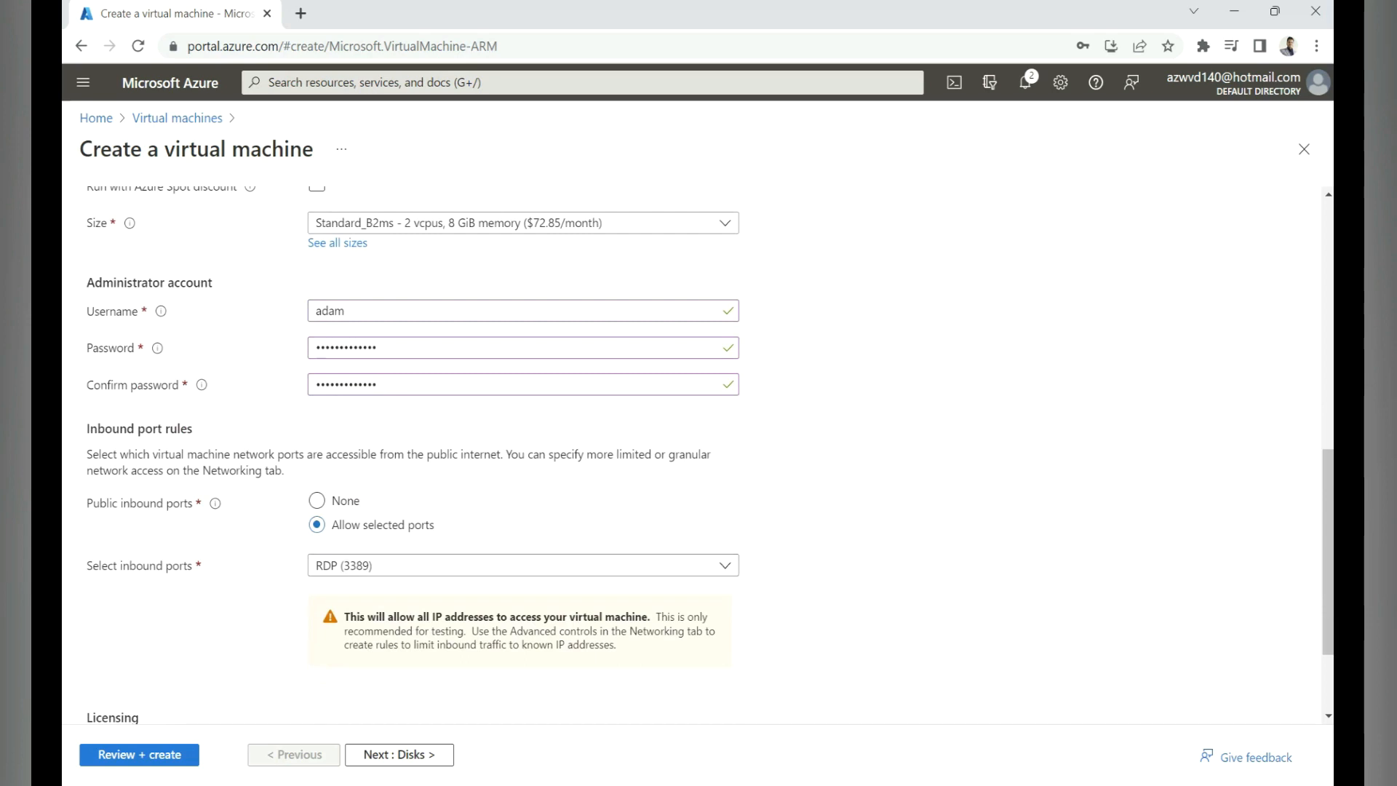
{"action": "scroll", "coordinate": [698, 448], "scroll_direction": "down", "scroll_amount": 2}
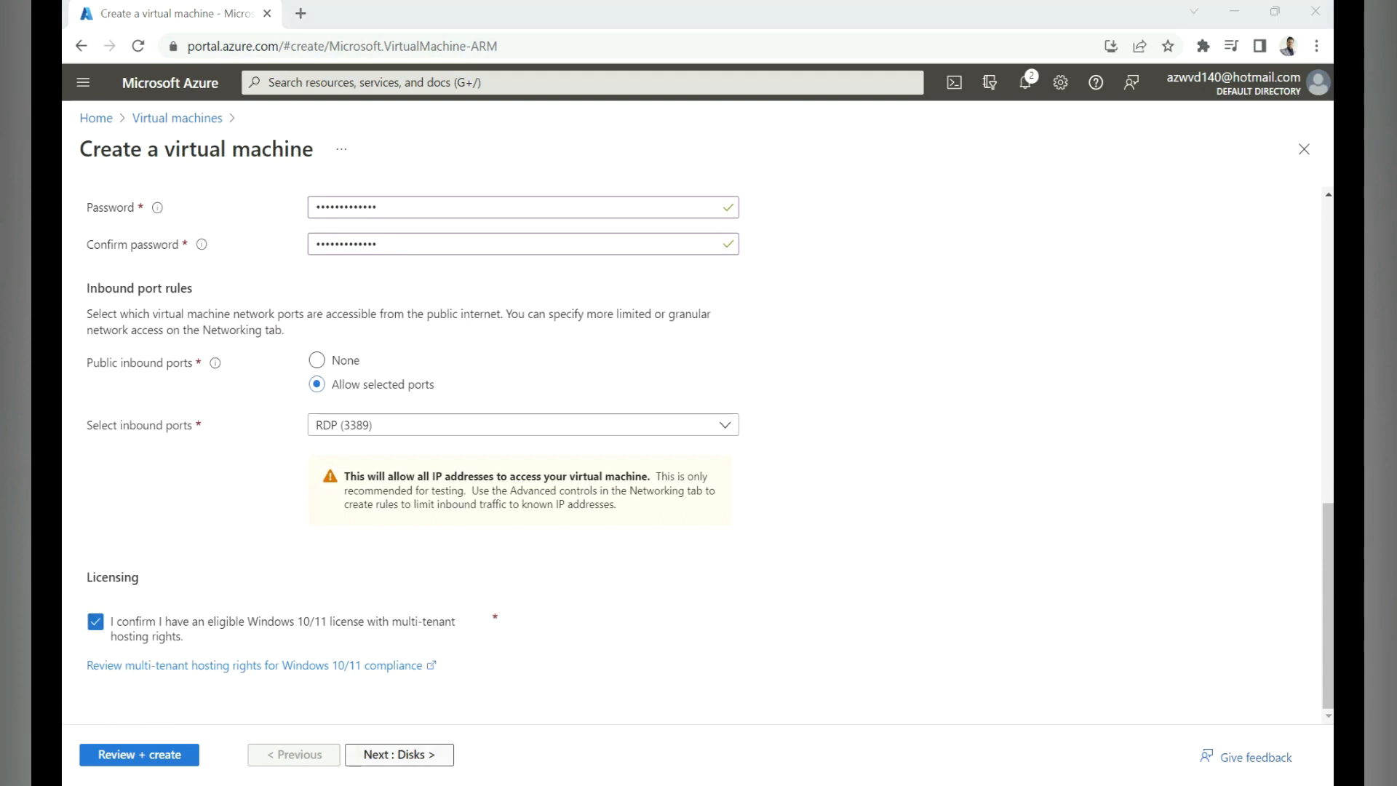
{"action": "left_click", "coordinate": [399, 755]}
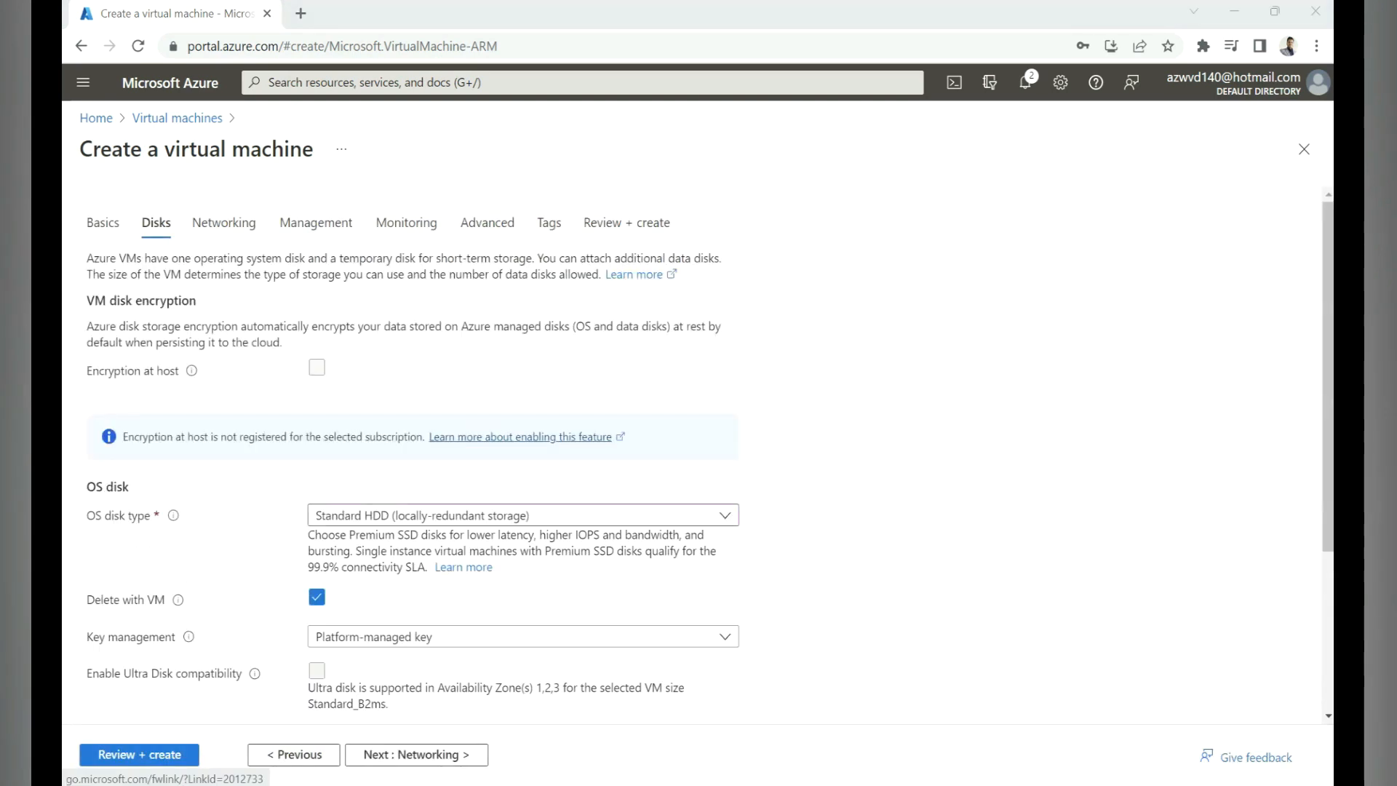
Step: Put the VM on VDi-vnet's prod-subnet (10.125.1.0/24), then go to Review + create
{"action": "scroll", "coordinate": [412, 436], "scroll_direction": "down", "scroll_amount": 3}
{"action": "left_click", "coordinate": [416, 754]}
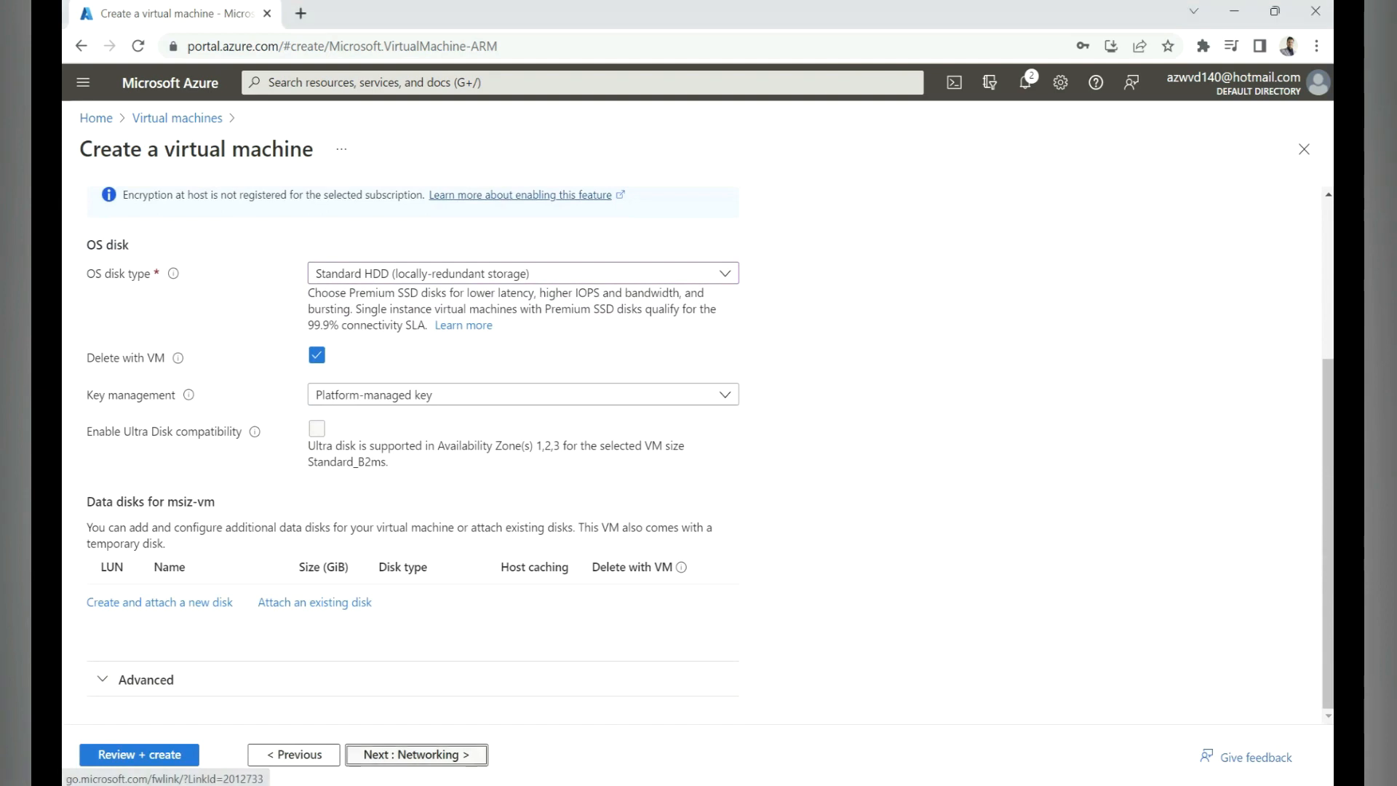
{"action": "left_click", "coordinate": [522, 442]}
{"action": "left_click", "coordinate": [386, 535]}
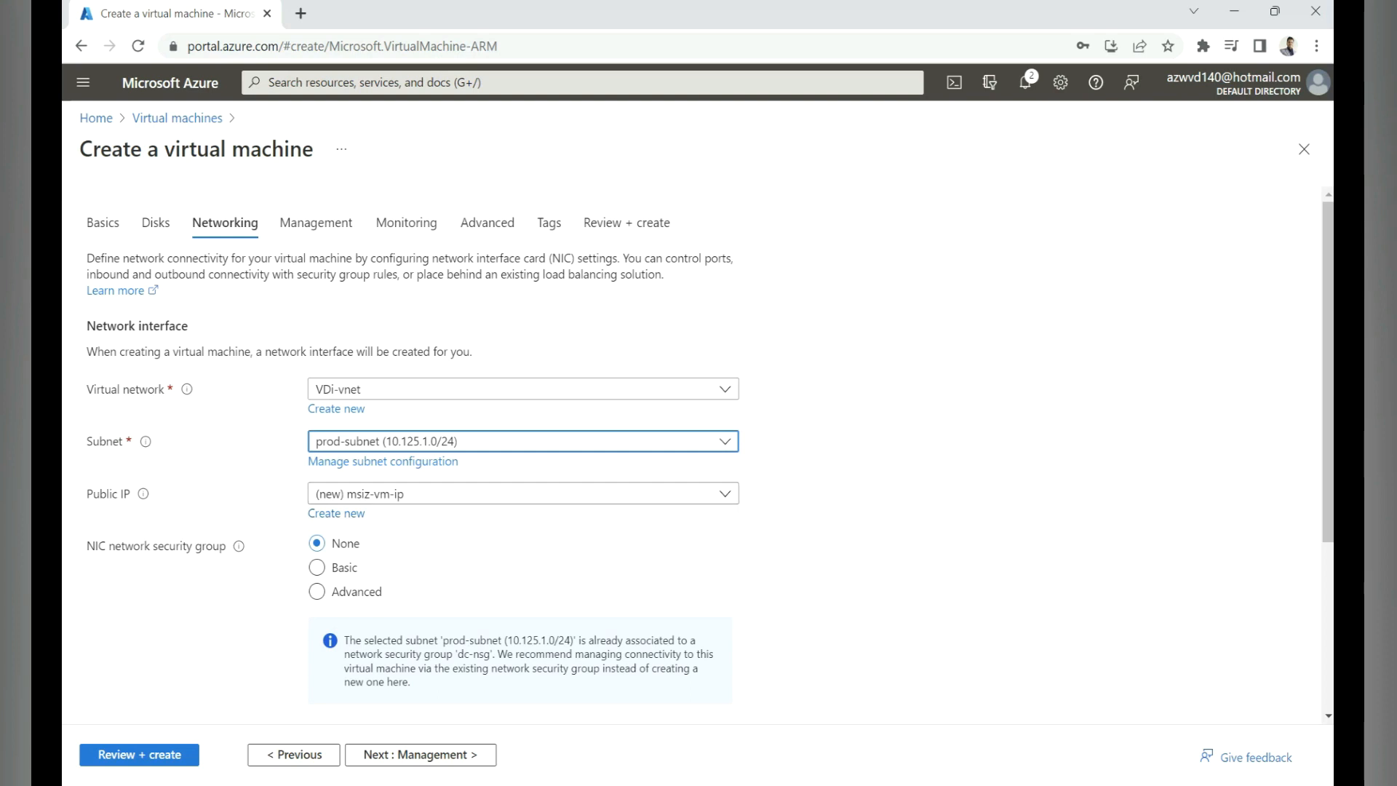
{"action": "scroll", "coordinate": [316, 474], "scroll_direction": "down", "scroll_amount": 1}
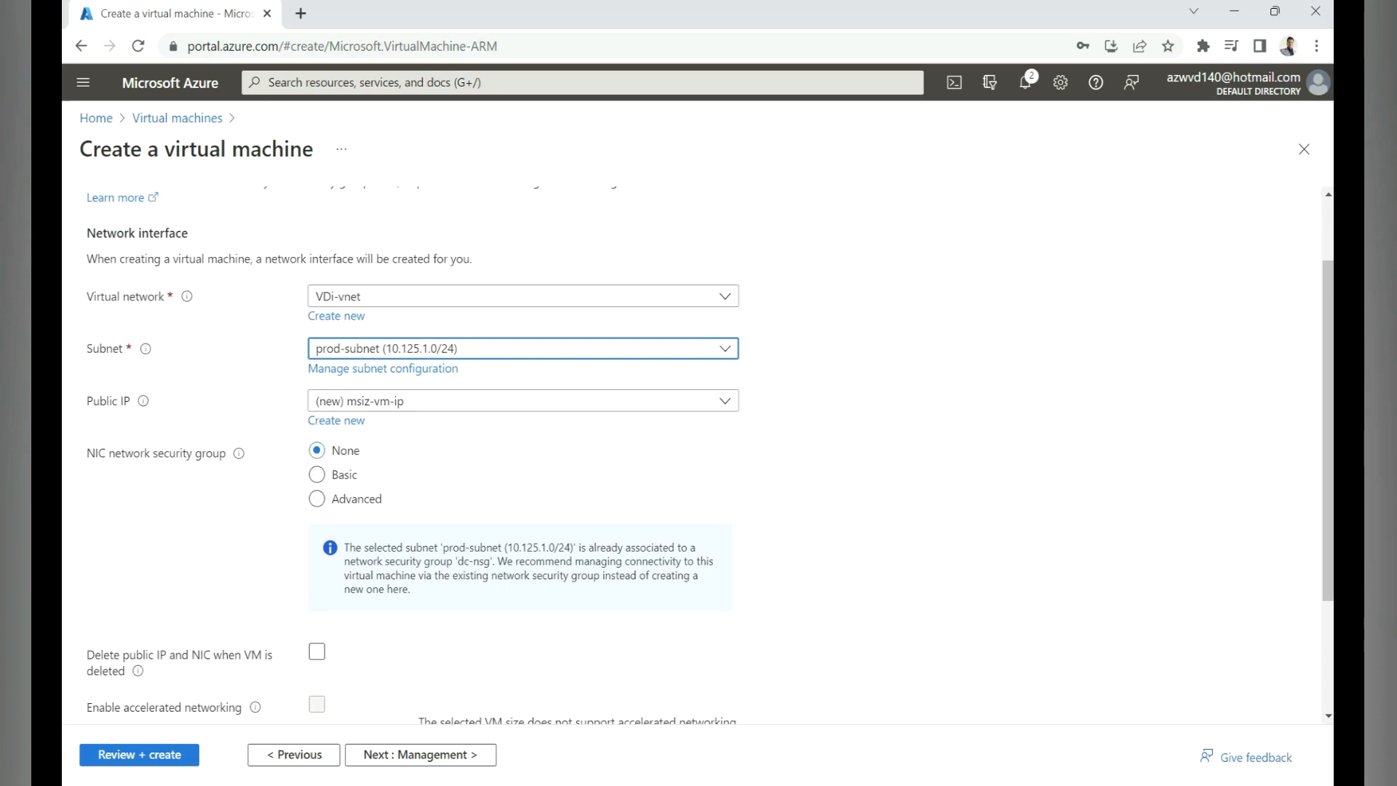
{"action": "scroll", "coordinate": [691, 452], "scroll_direction": "down", "scroll_amount": 2}
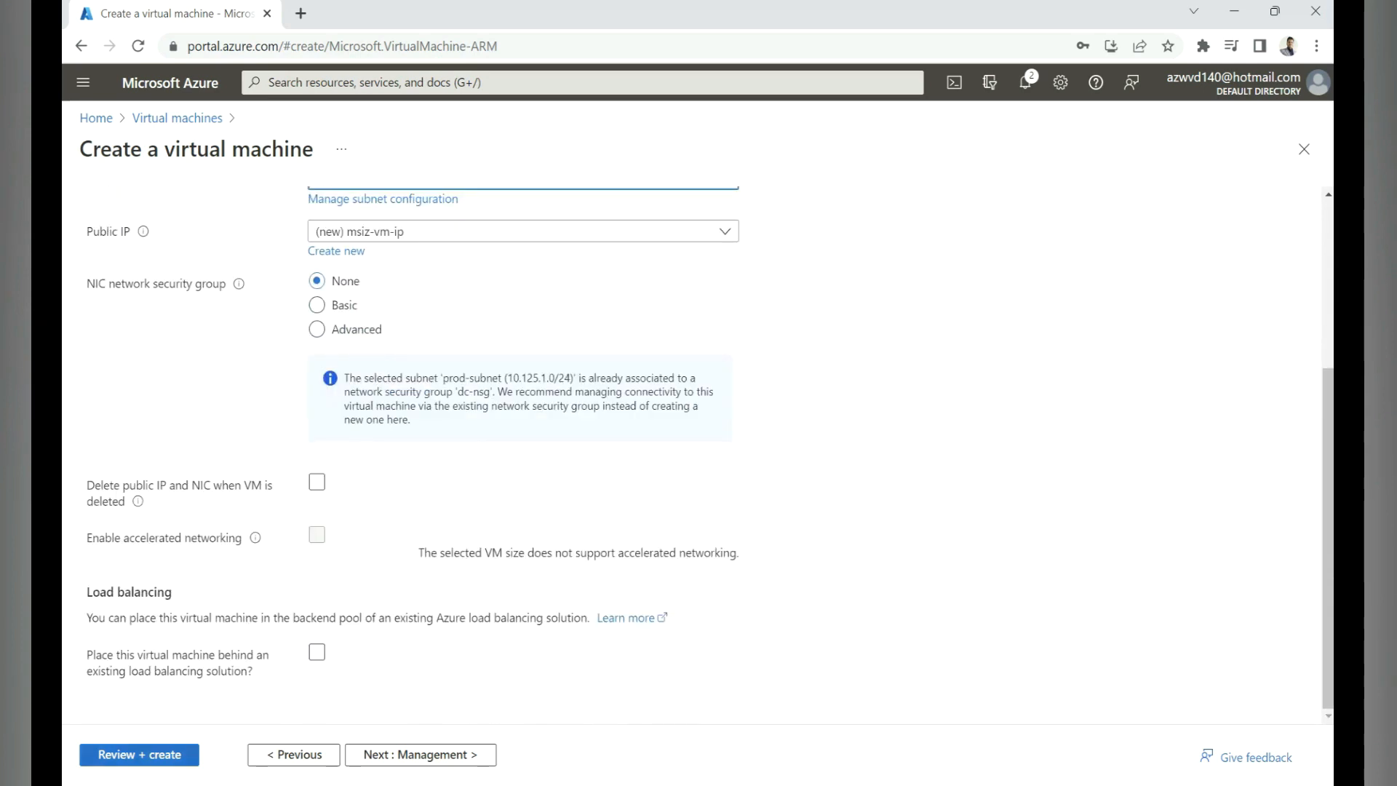
{"action": "left_click", "coordinate": [139, 755]}
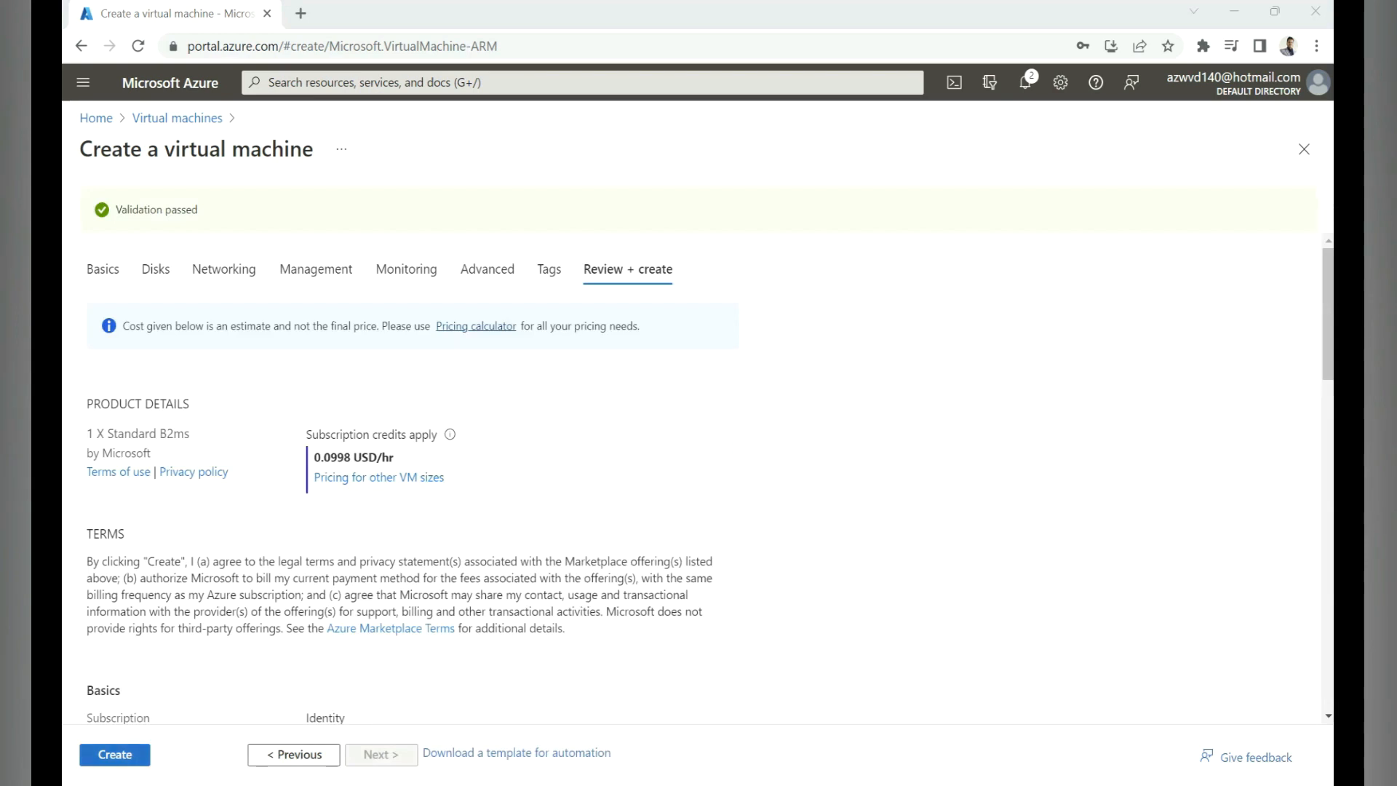
Step: Create the validated Standard B2ms VM (0.0998 USD/hr) to start its deployment
{"action": "left_click", "coordinate": [115, 755]}
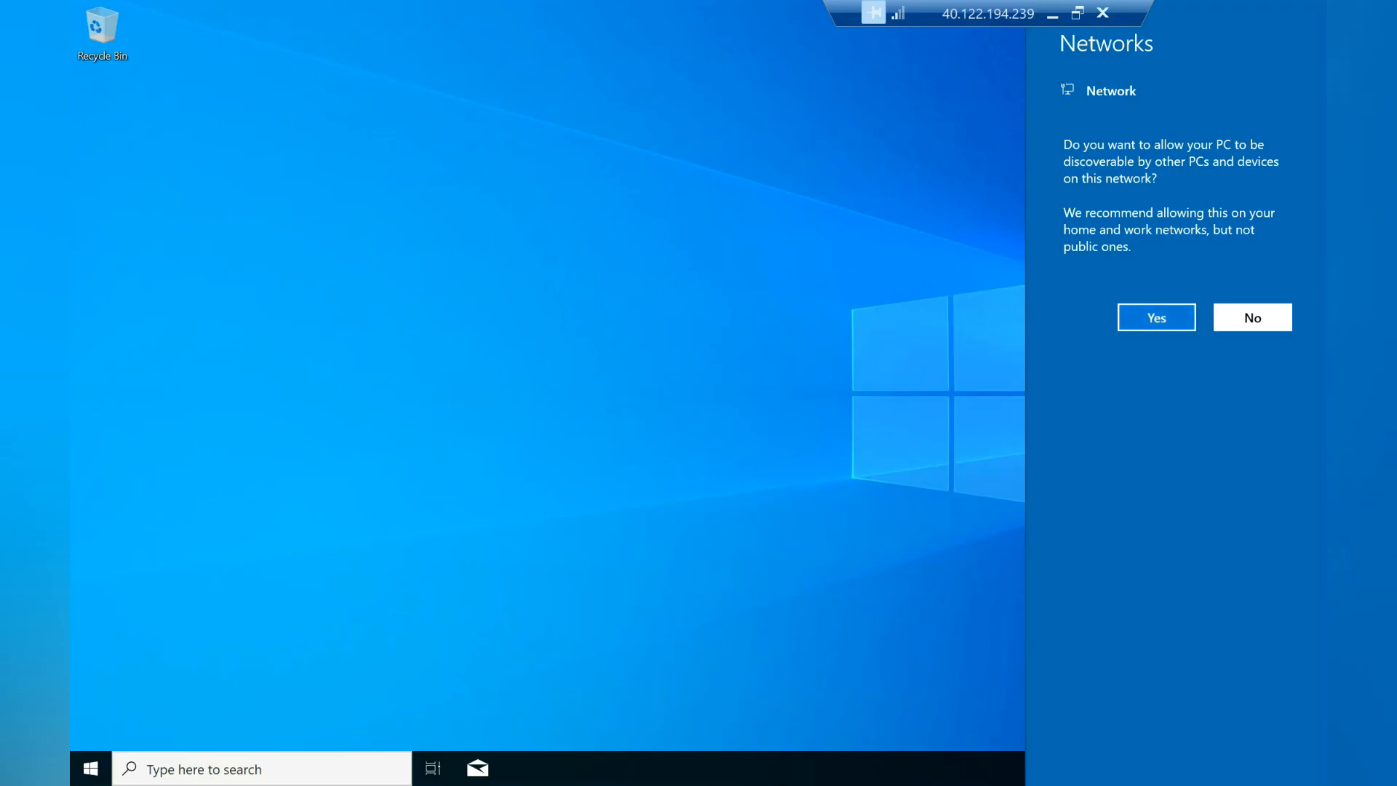
Step: Dismiss the network discovery prompt and select the Store auto-update commands in Notepad
{"action": "left_click", "coordinate": [1252, 316]}
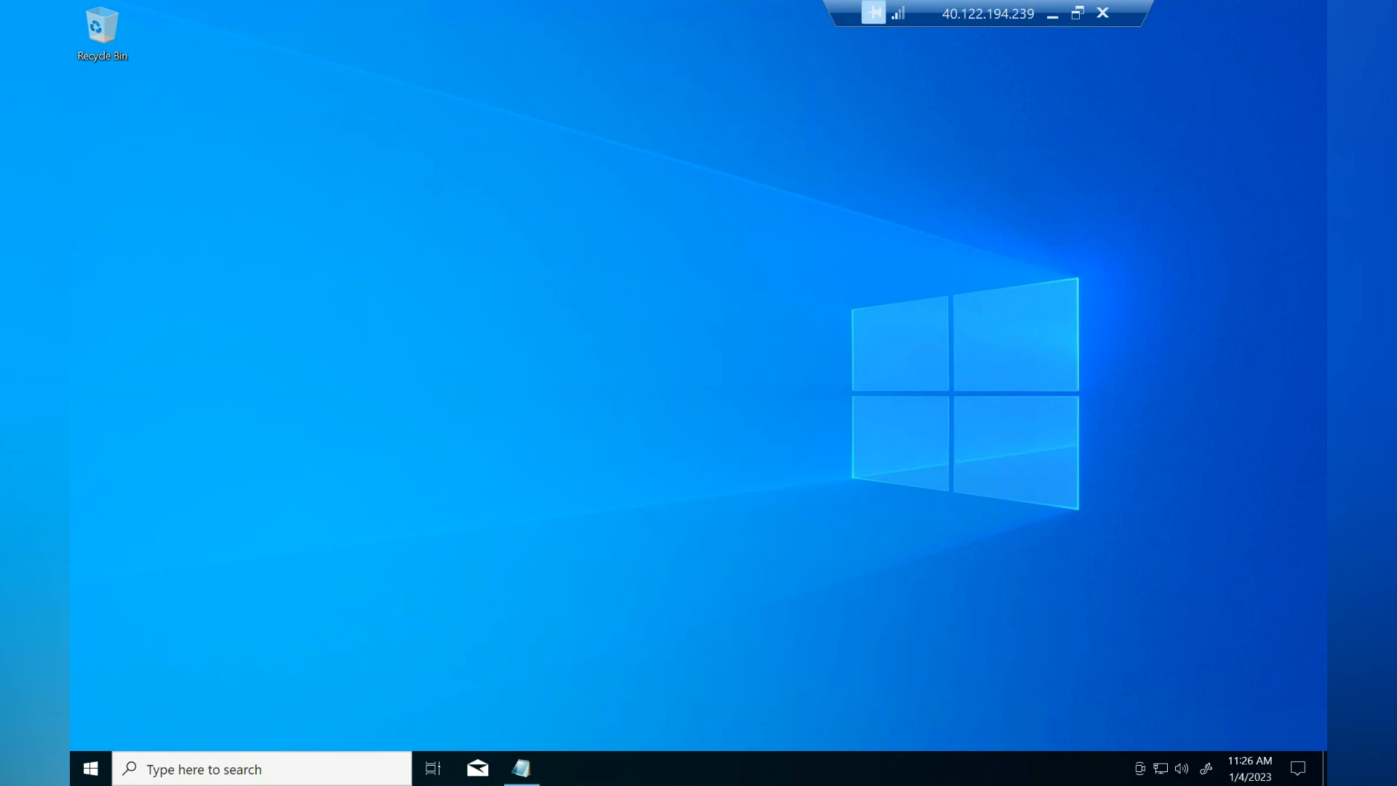
{"action": "left_click", "coordinate": [521, 769]}
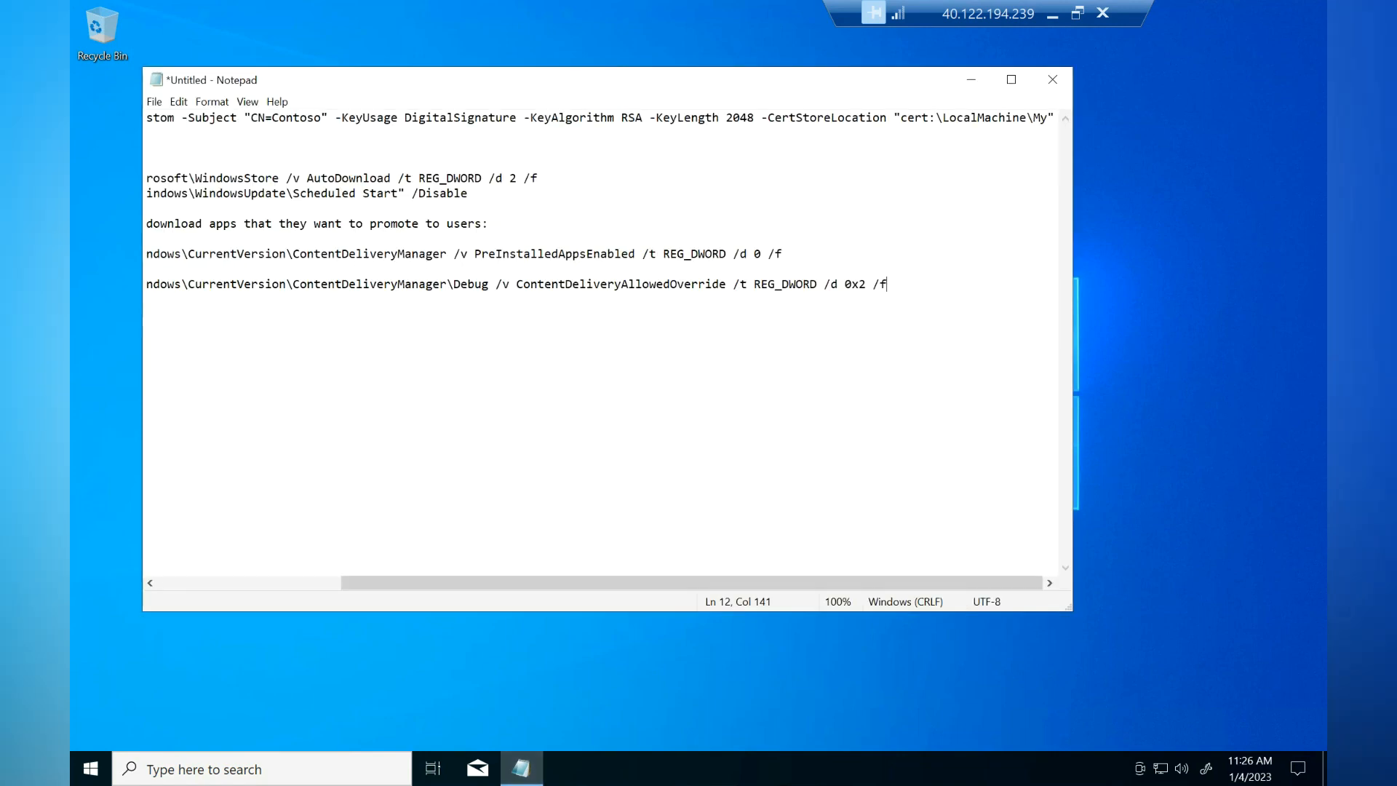
{"action": "left_click_drag", "start_coordinate": [469, 193], "coordinate": [147, 180]}
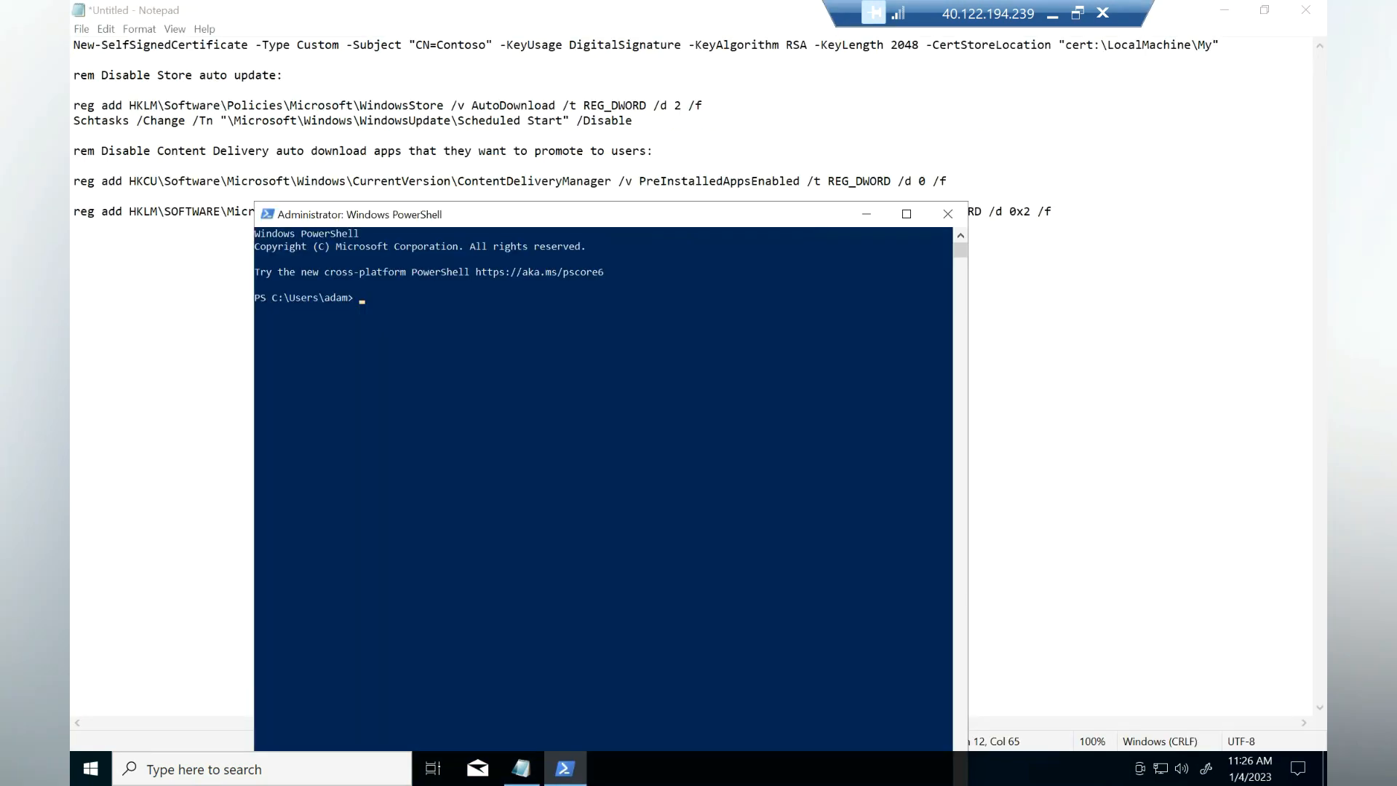
Step: Copy the AutoDownload reg add command from Notepad and run it in PowerShell
{"action": "left_click", "coordinate": [704, 106]}
{"action": "left_click_drag", "start_coordinate": [703, 106], "coordinate": [73, 107]}
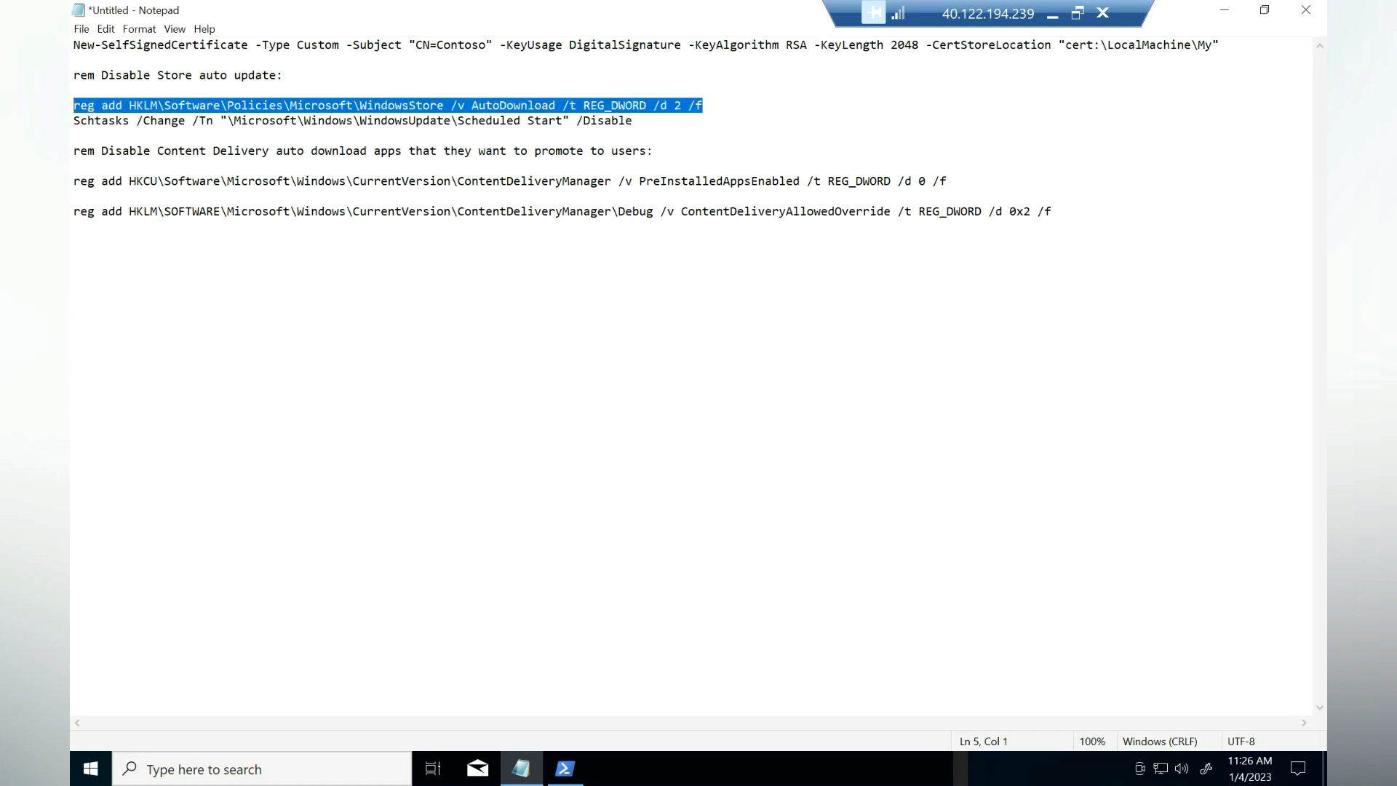
{"action": "right_click", "coordinate": [162, 101]}
{"action": "left_click", "coordinate": [186, 151]}
{"action": "left_click", "coordinate": [566, 769]}
{"action": "key", "text": "ctrl+v"}
{"action": "key", "text": "Return"}
Step: Copy the Schtasks command that disables Scheduled Start and run it in PowerShell
{"action": "left_click_drag", "start_coordinate": [635, 123], "coordinate": [74, 125]}
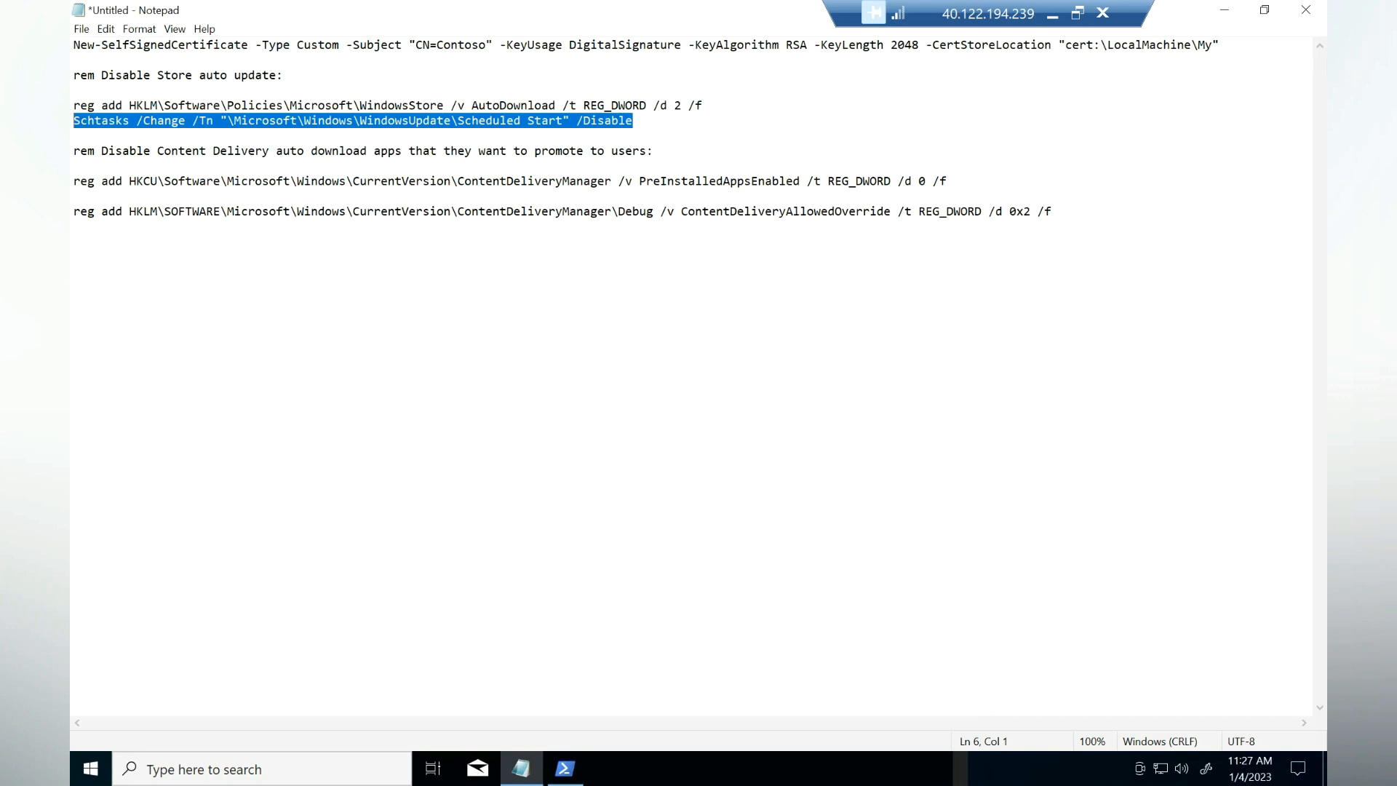
{"action": "right_click", "coordinate": [73, 121]}
{"action": "left_click", "coordinate": [102, 171]}
{"action": "left_click", "coordinate": [566, 768]}
{"action": "right_click", "coordinate": [582, 583]}
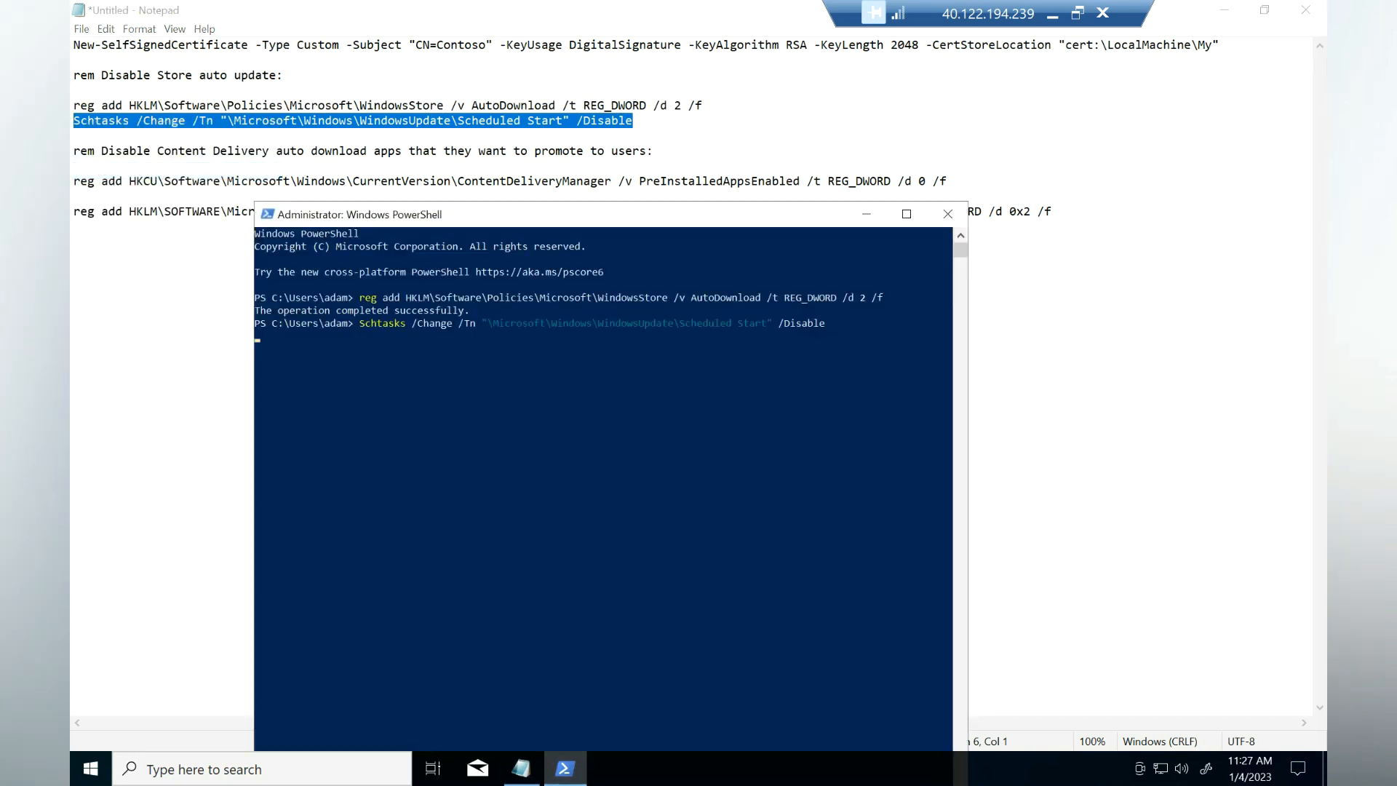
Step: Run both ContentDeliveryManager reg add commands in PowerShell
{"action": "left_click", "coordinate": [74, 166]}
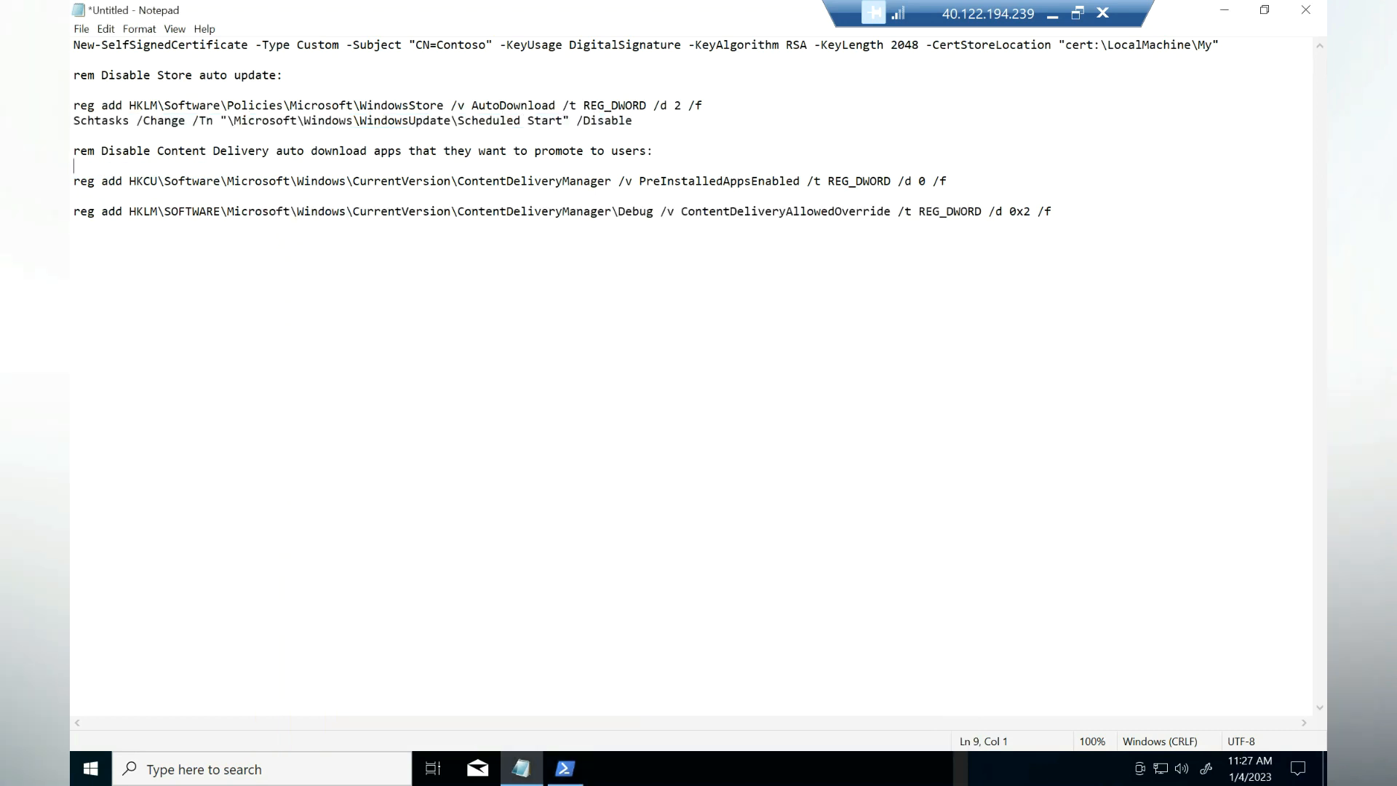
{"action": "left_click_drag", "start_coordinate": [73, 166], "coordinate": [1052, 211]}
{"action": "right_click", "coordinate": [685, 185]}
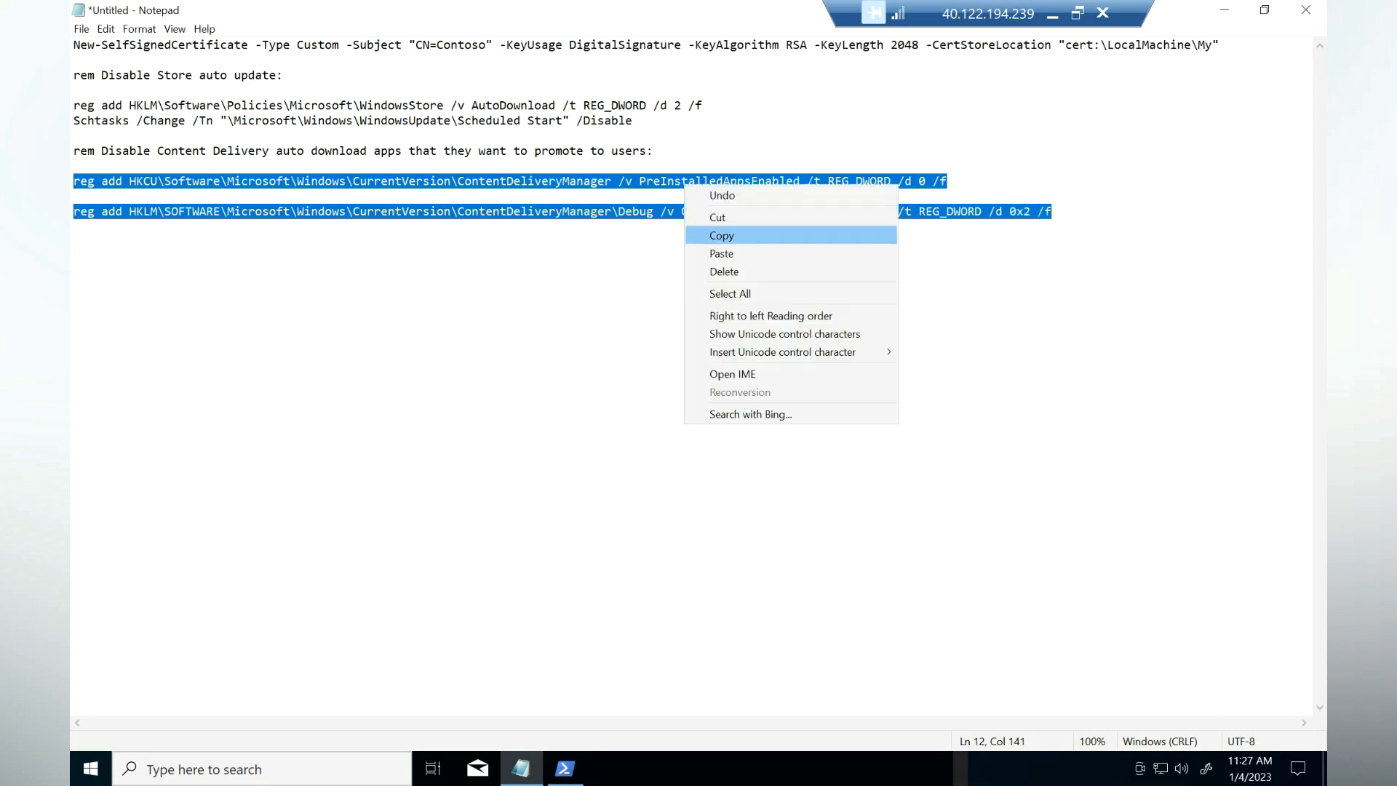
{"action": "left_click", "coordinate": [722, 235]}
{"action": "left_click", "coordinate": [565, 768]}
{"action": "key", "text": "ctrl+v"}
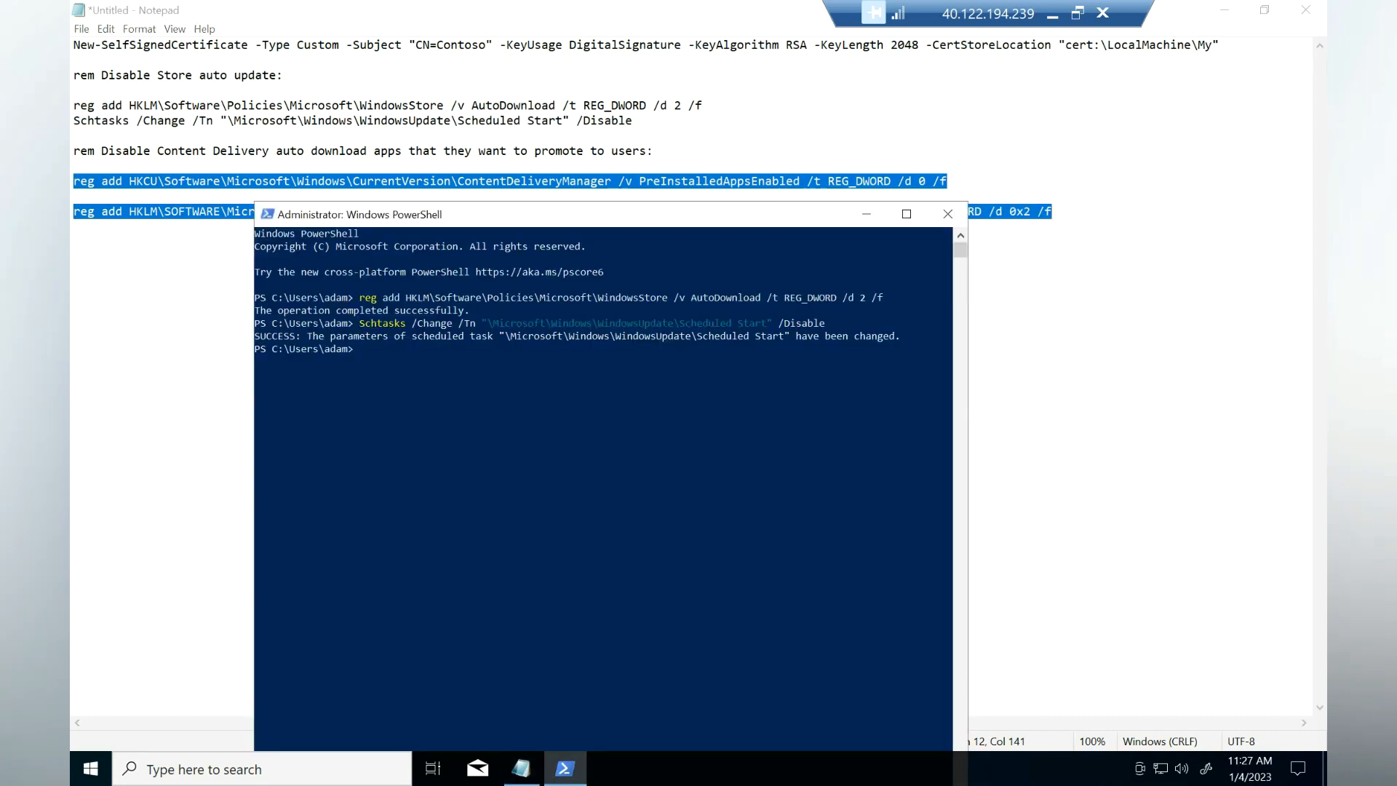
{"action": "key", "text": "Return"}
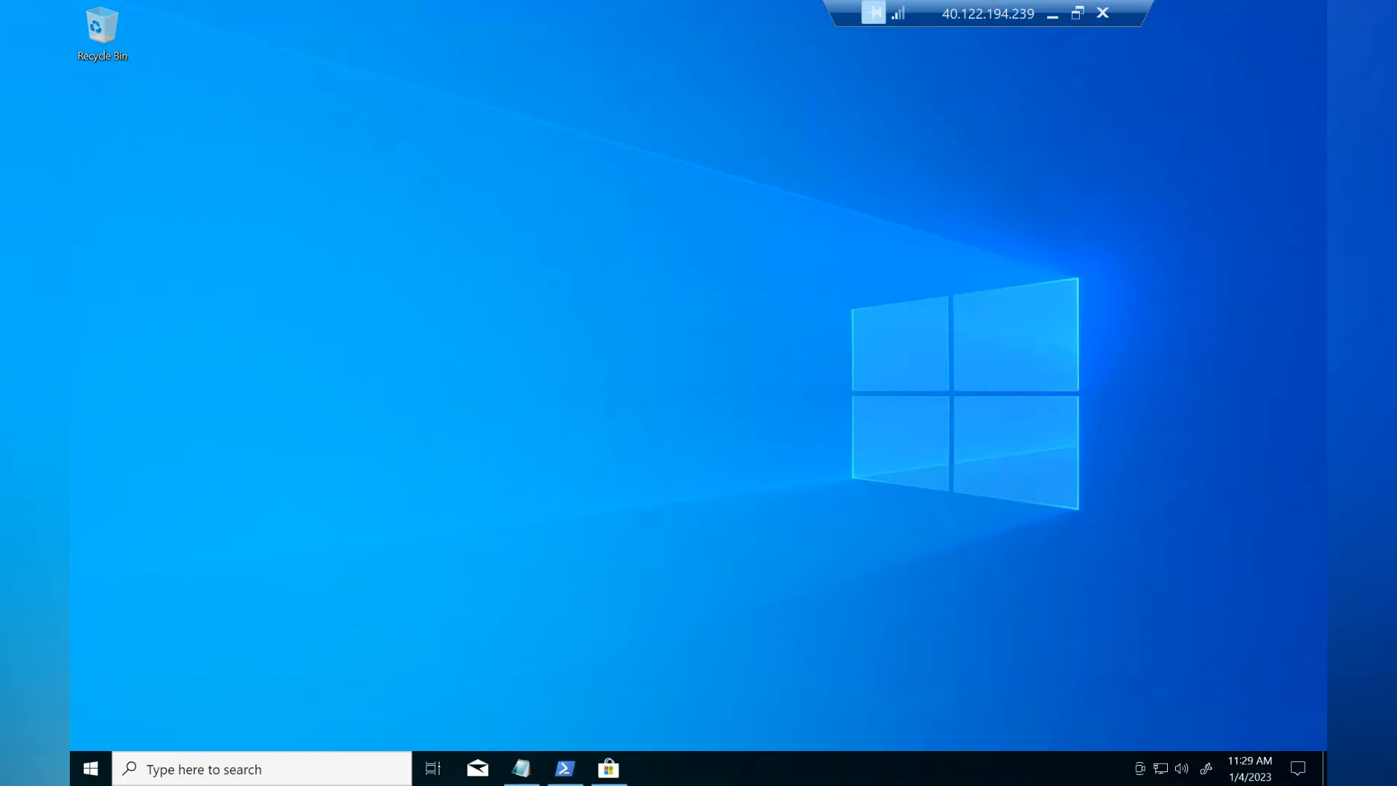
Step: Search the Store for 'msix packa' and install MSIX Packaging Tool without signing in
{"action": "left_click", "coordinate": [609, 768]}
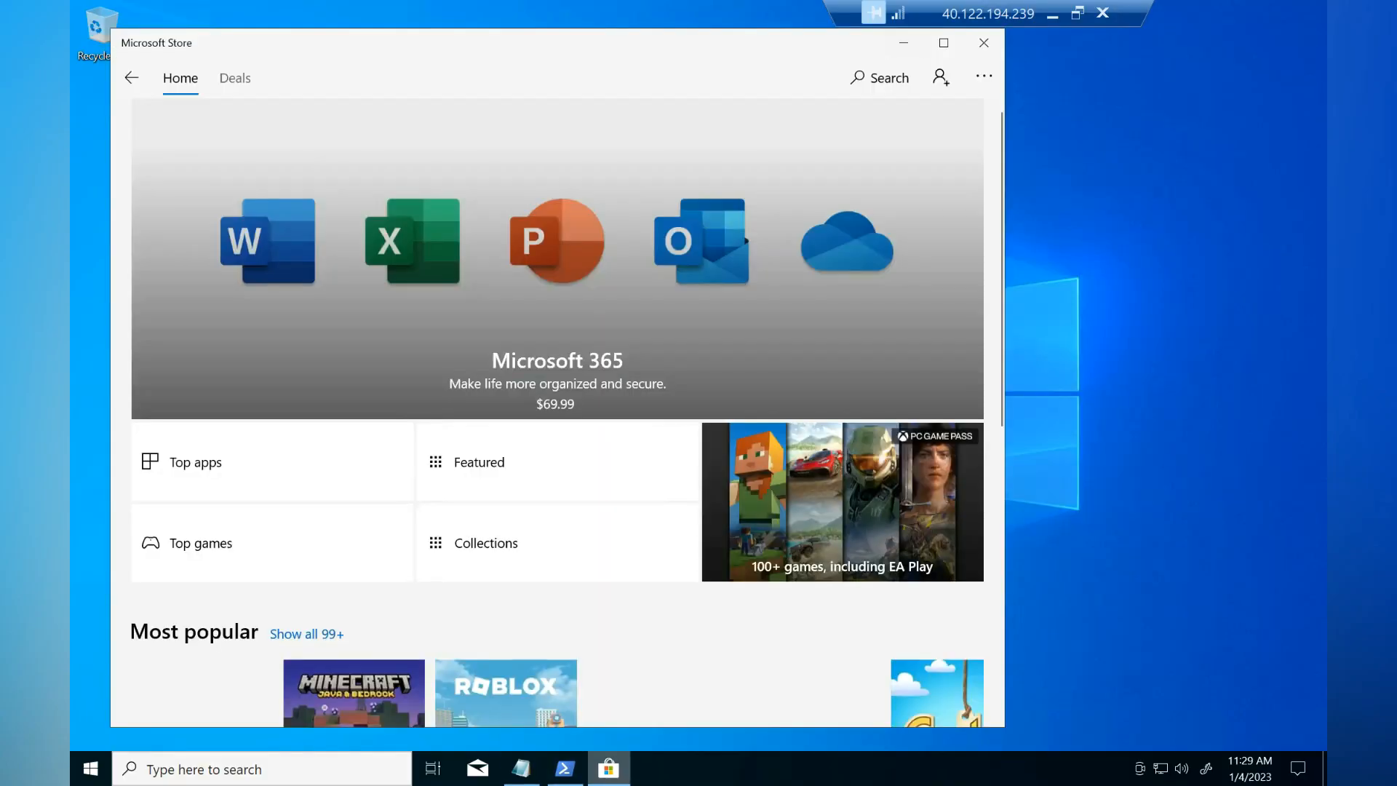
{"action": "left_click", "coordinate": [880, 77]}
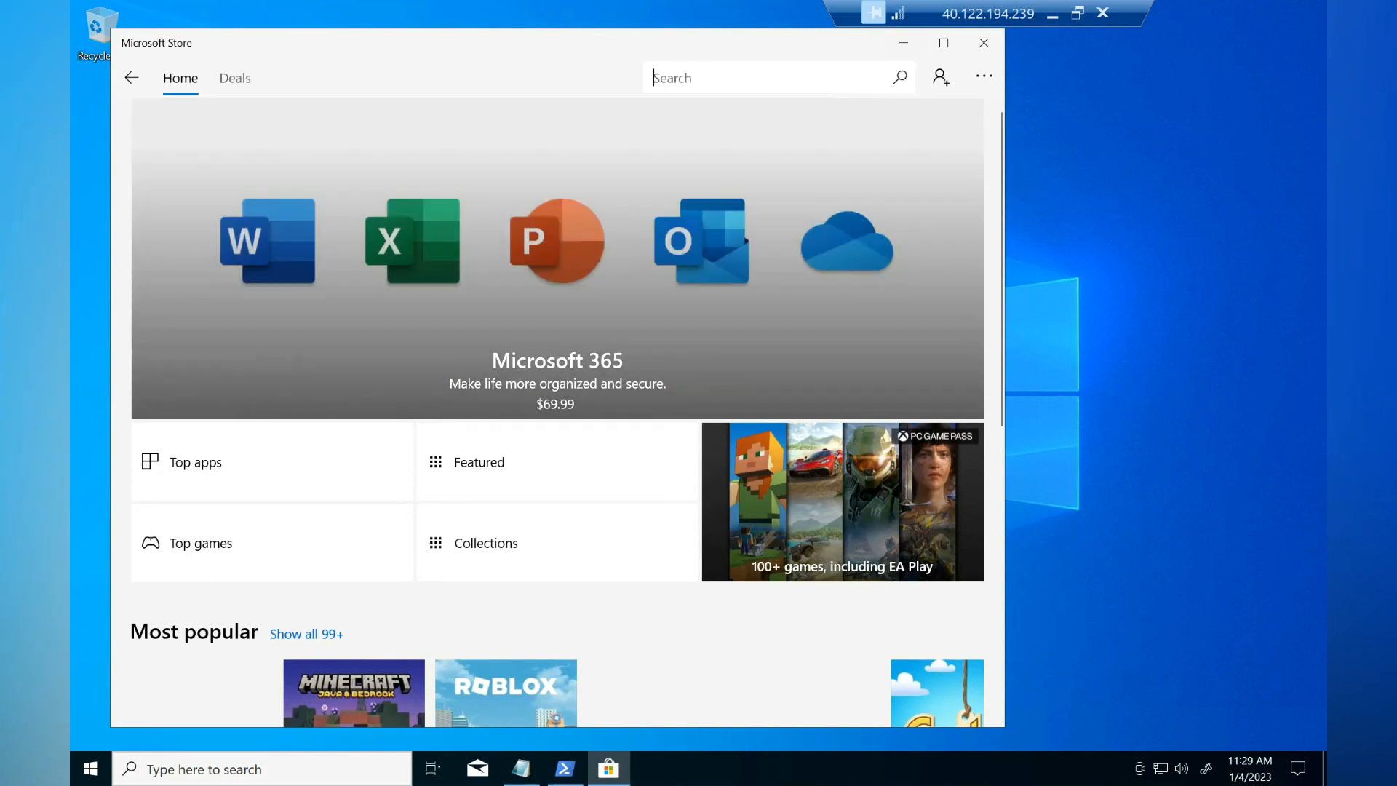
{"action": "type", "text": "msix packa"}
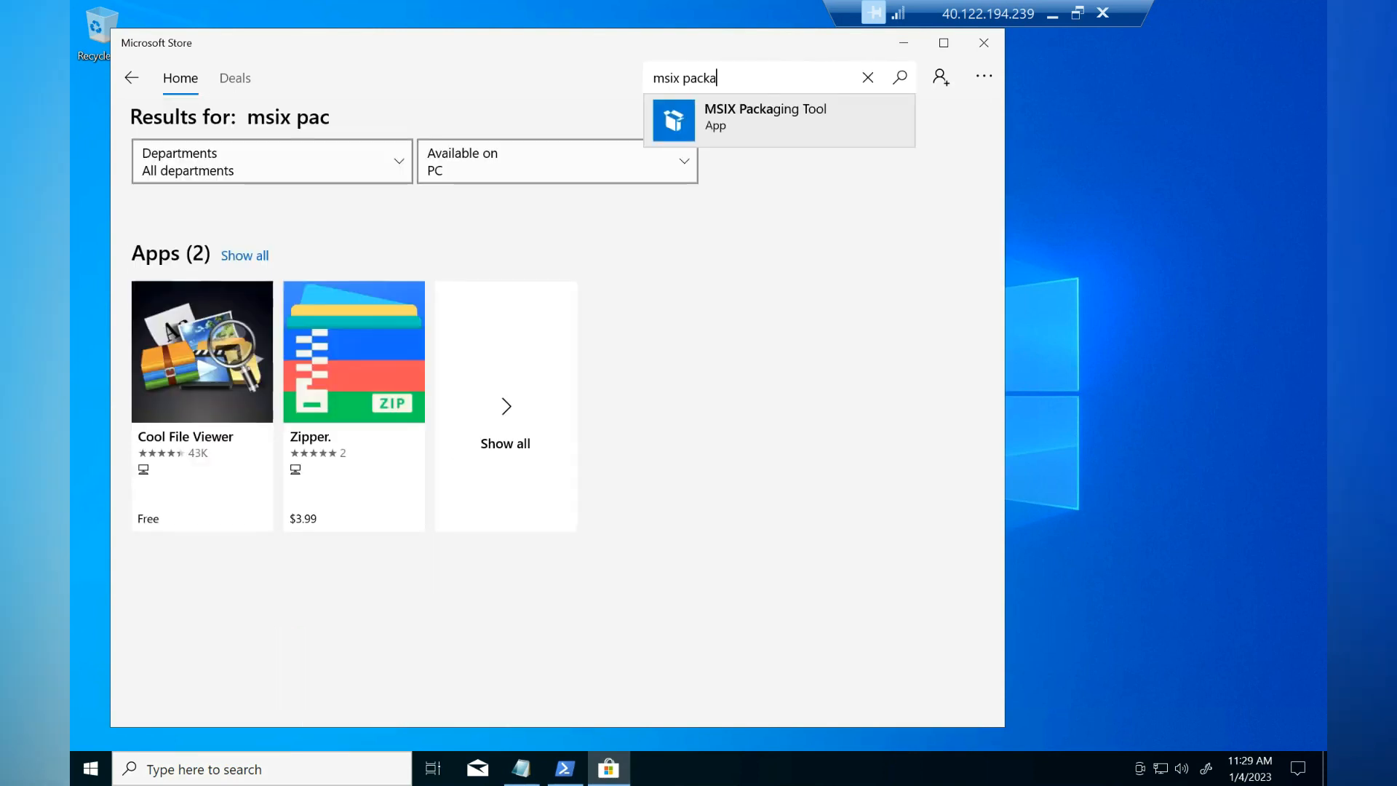
{"action": "left_click", "coordinate": [779, 121]}
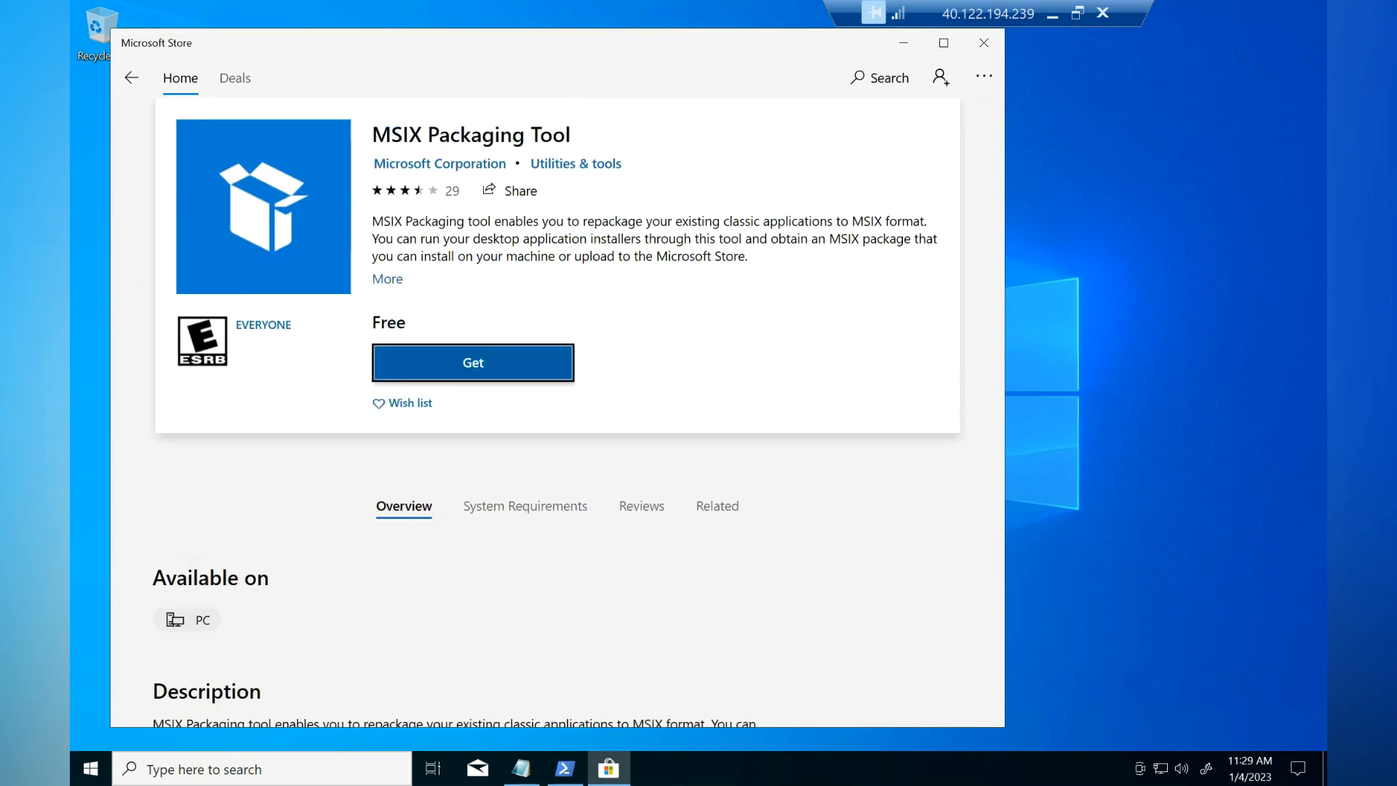
{"action": "left_click", "coordinate": [502, 364]}
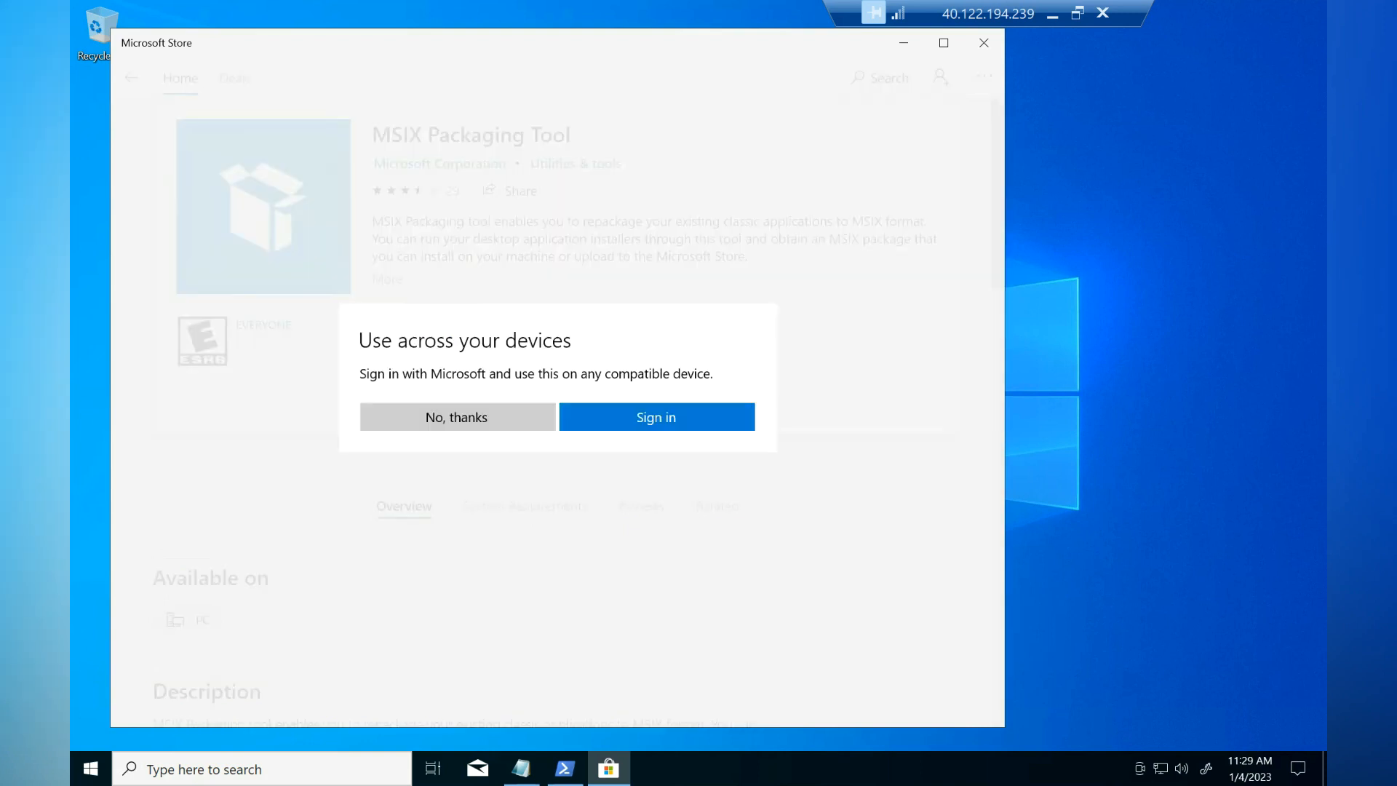
{"action": "left_click", "coordinate": [458, 417]}
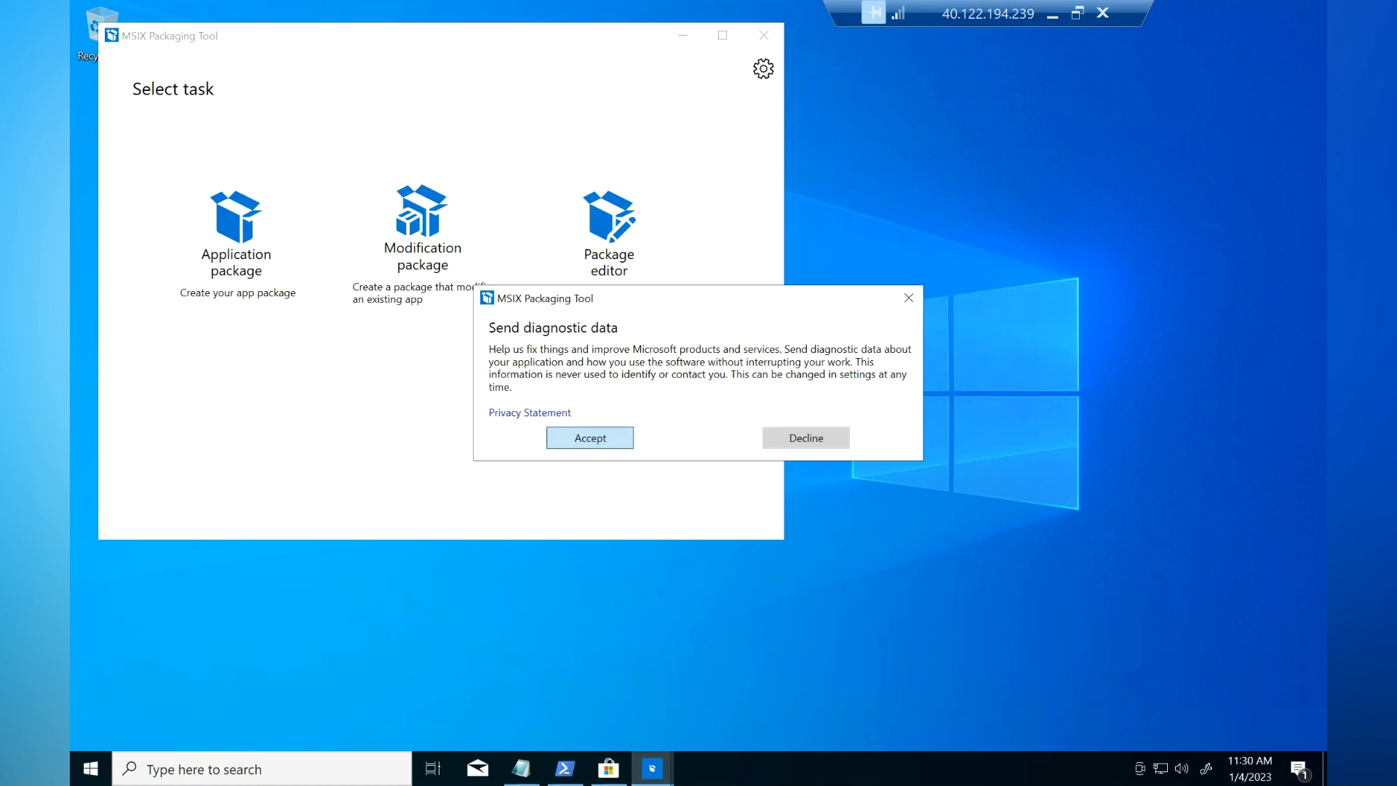
Step: Accept the Send diagnostic data dialog in MSIX Packaging Tool
{"action": "key", "text": "Return"}
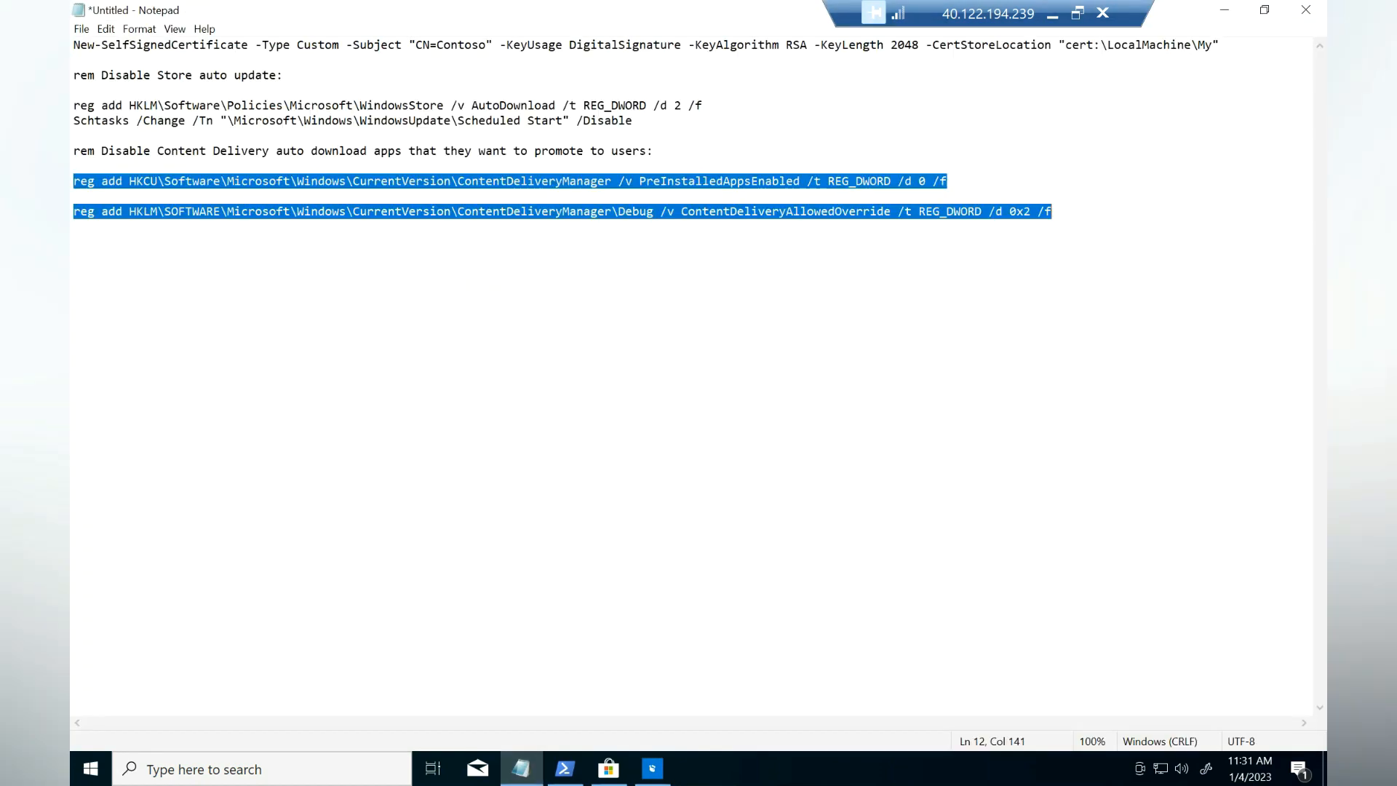
Step: Change the certificate command's subject from Contoso to vdibuzz in Notepad
{"action": "left_click", "coordinate": [304, 105]}
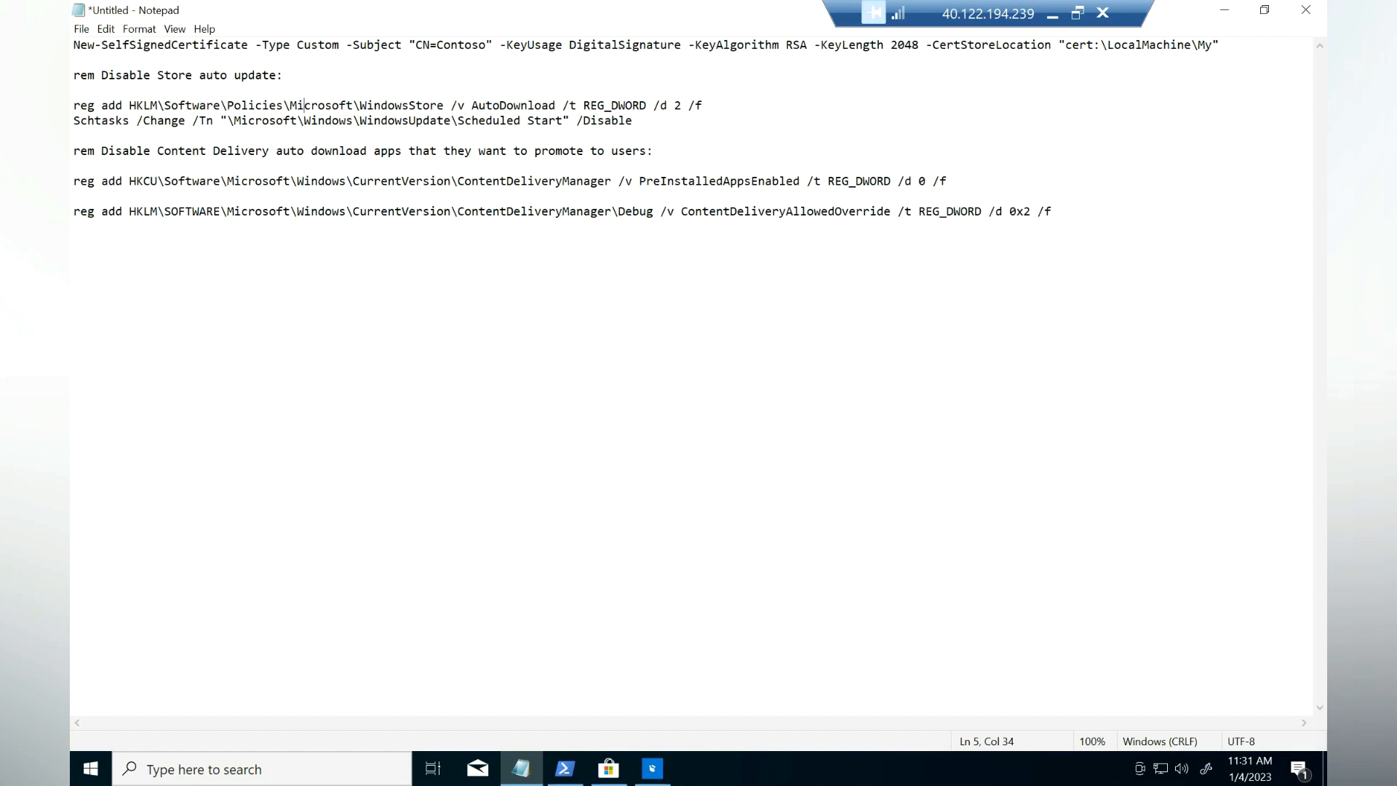
{"action": "left_click_drag", "start_coordinate": [1220, 45], "coordinate": [73, 45]}
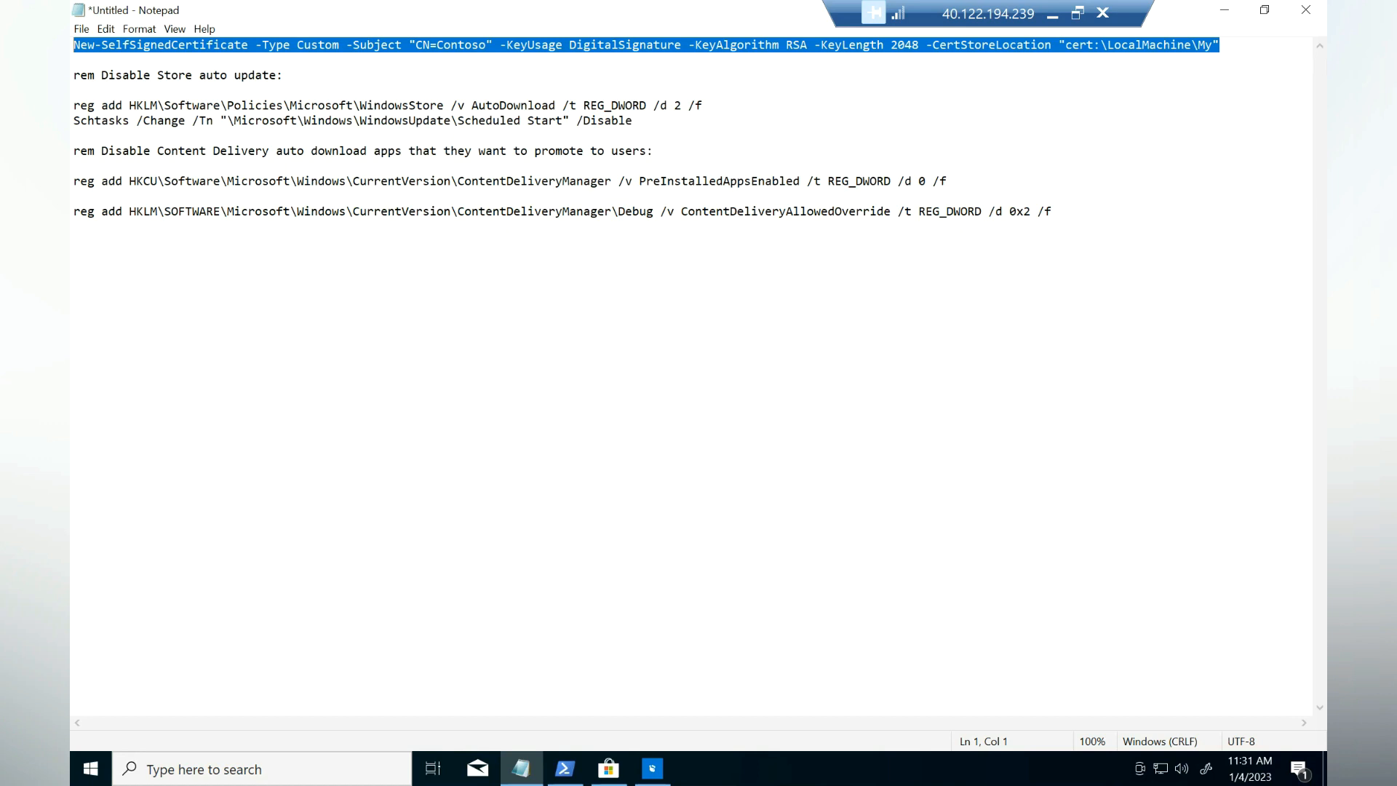
{"action": "right_click", "coordinate": [404, 51]}
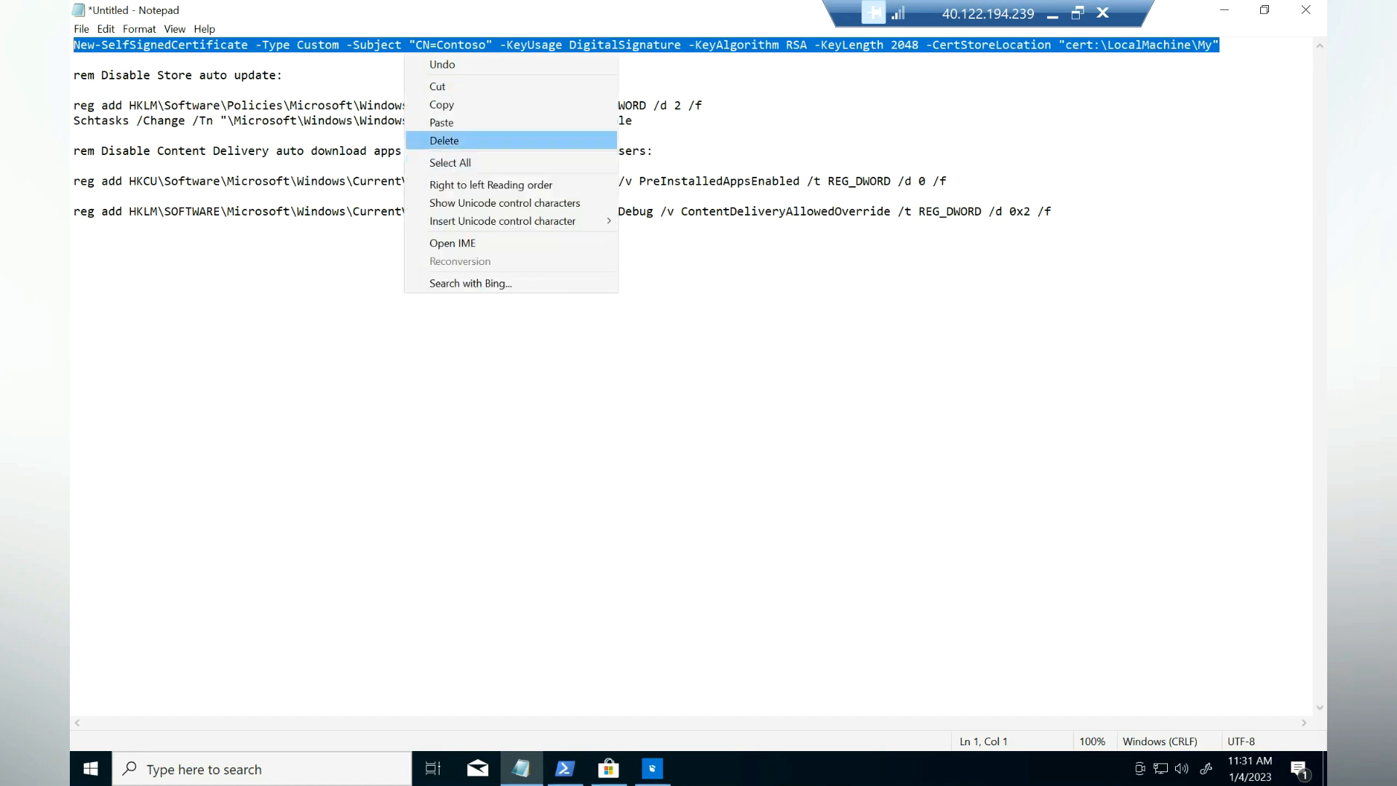
{"action": "left_click", "coordinate": [437, 103]}
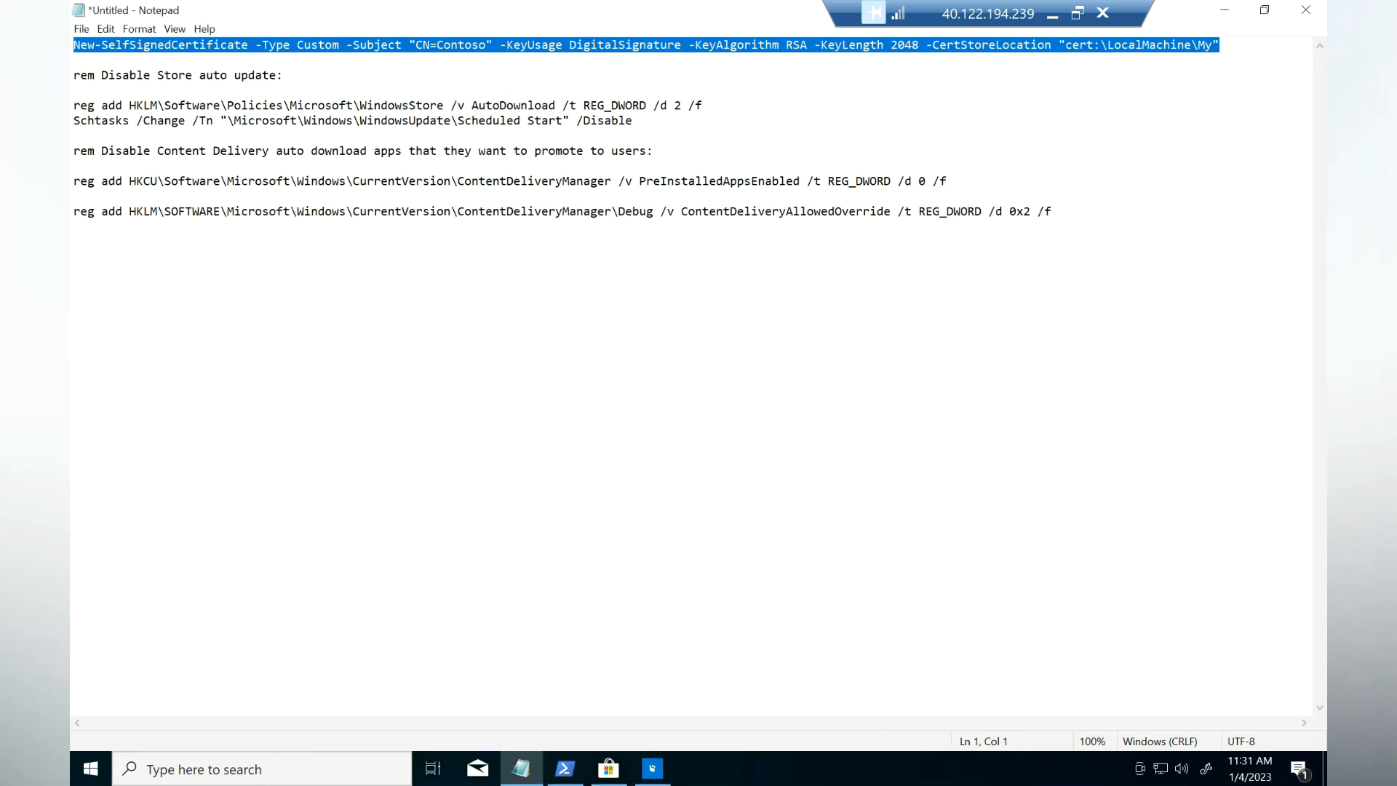
{"action": "left_click", "coordinate": [705, 107]}
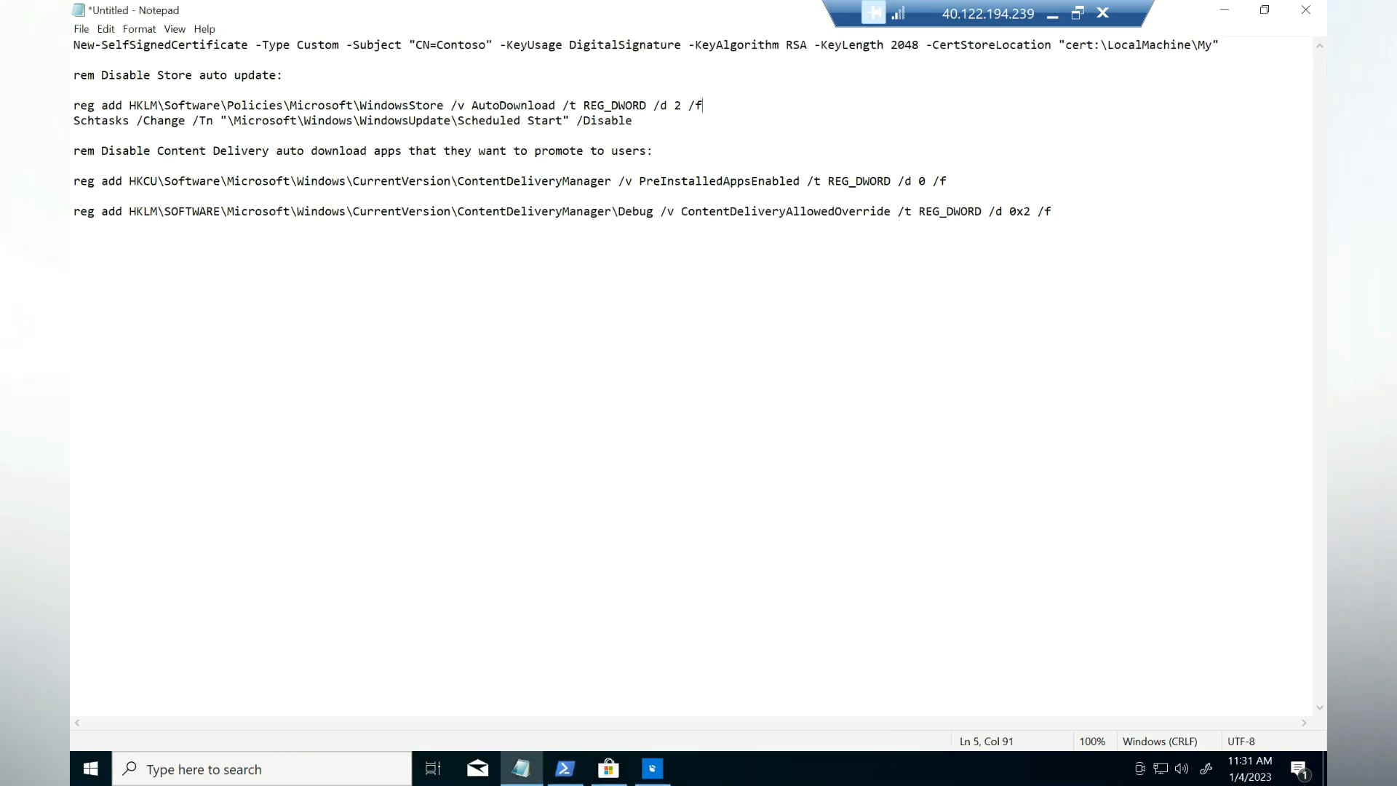
{"action": "left_click_drag", "start_coordinate": [487, 45], "coordinate": [436, 45]}
{"action": "type", "text": "vdibuzz"}
Step: Run the edited New-SelfSignedCertificate command in the administrator PowerShell
{"action": "left_click_drag", "start_coordinate": [1220, 45], "coordinate": [73, 45]}
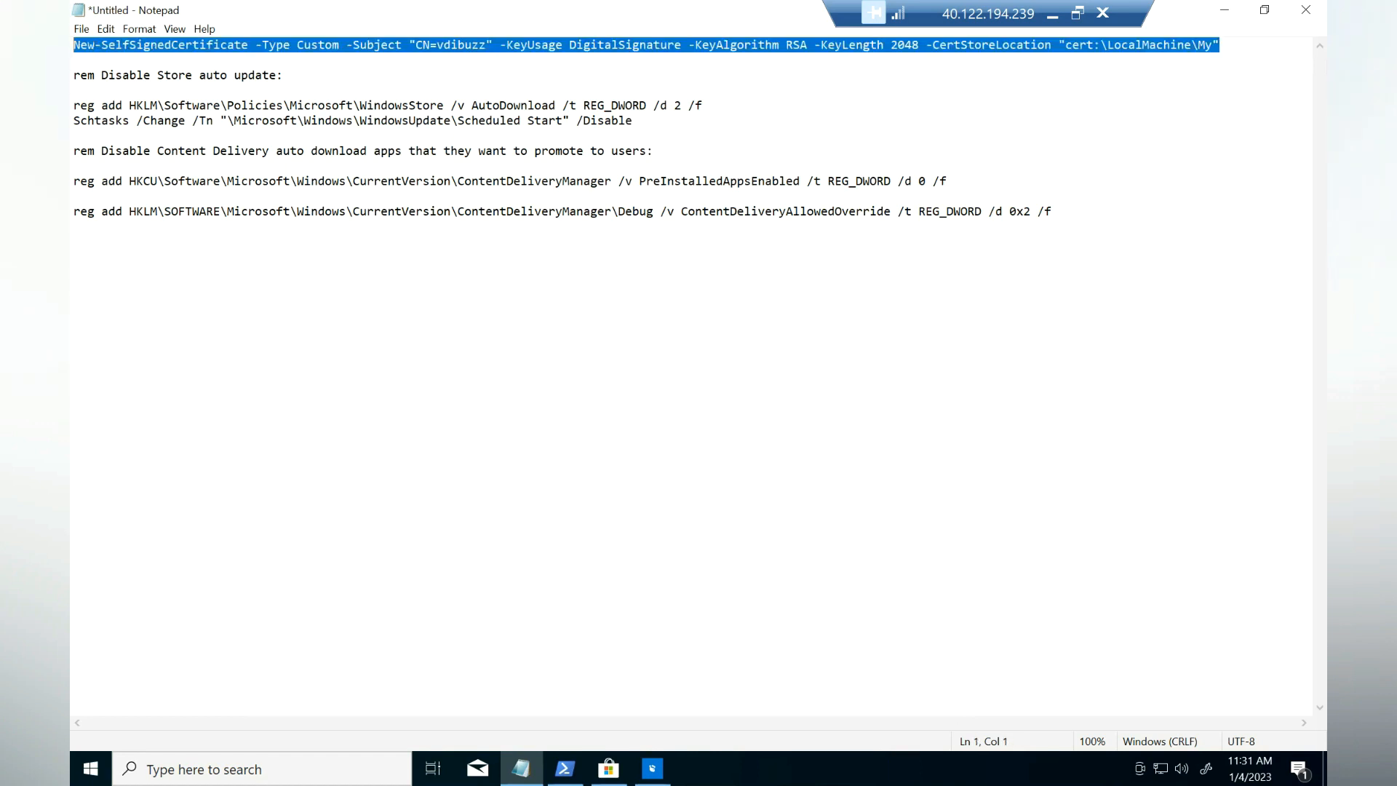
{"action": "right_click", "coordinate": [73, 45]}
{"action": "left_click", "coordinate": [95, 100]}
{"action": "left_click", "coordinate": [565, 768]}
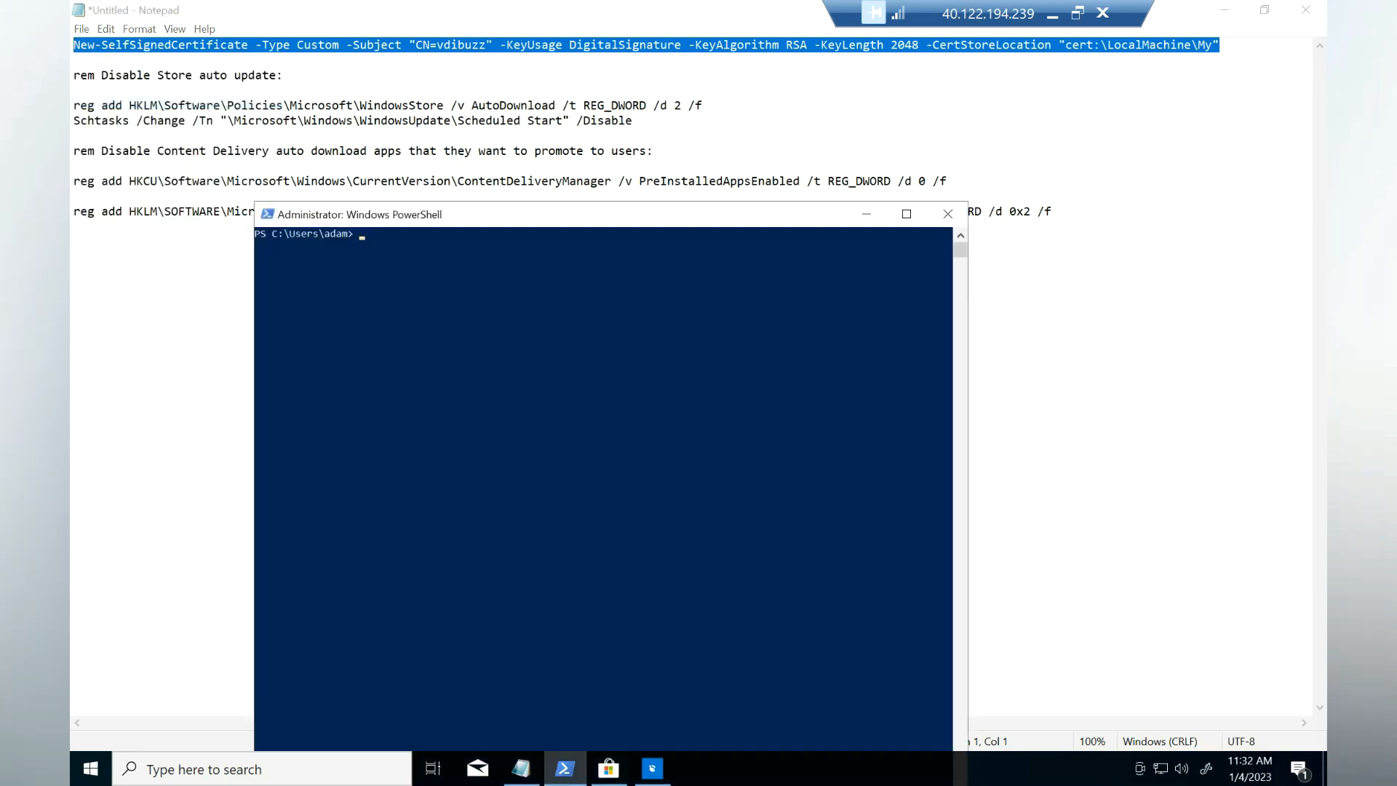
{"action": "key", "text": "ctrl+v"}
{"action": "key", "text": "Return"}
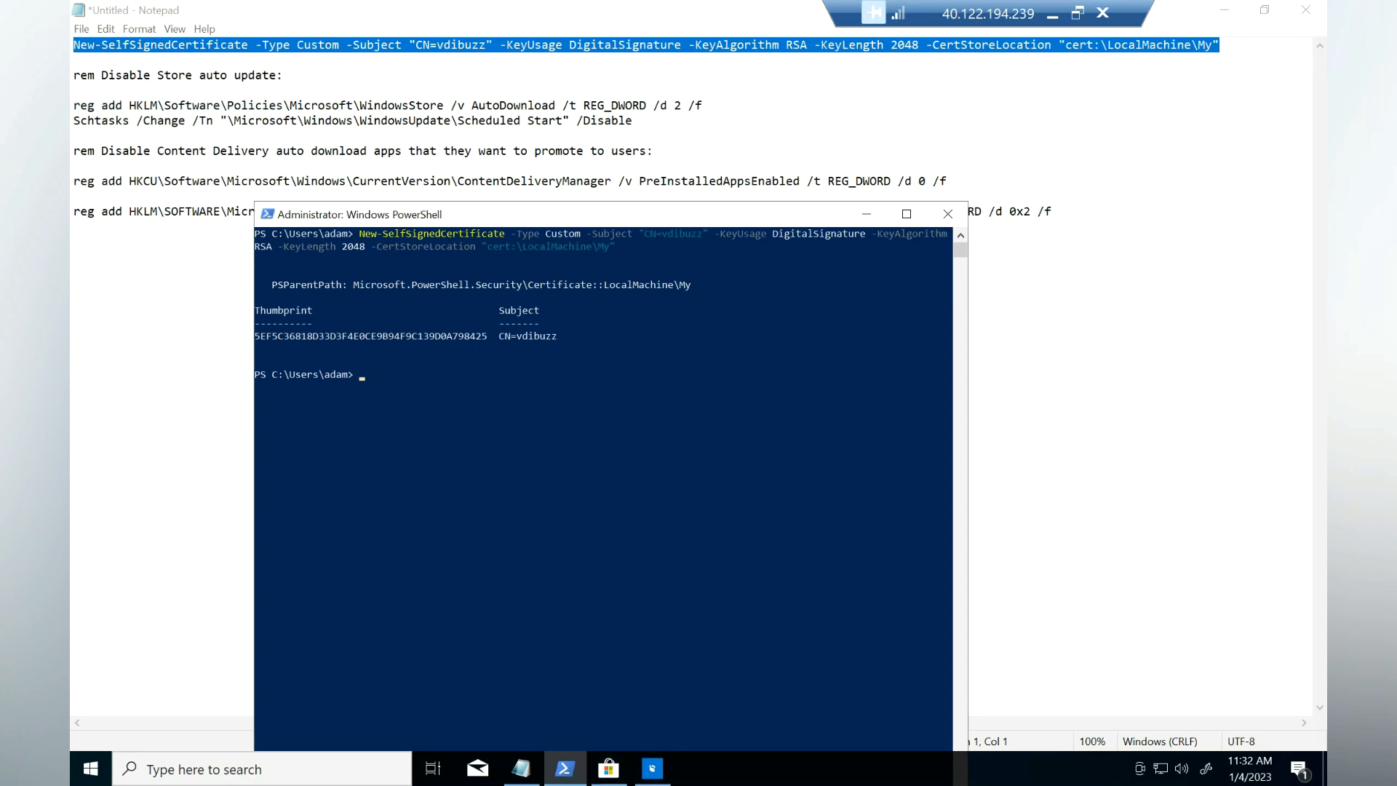
{"action": "left_click_drag", "start_coordinate": [557, 336], "coordinate": [389, 349]}
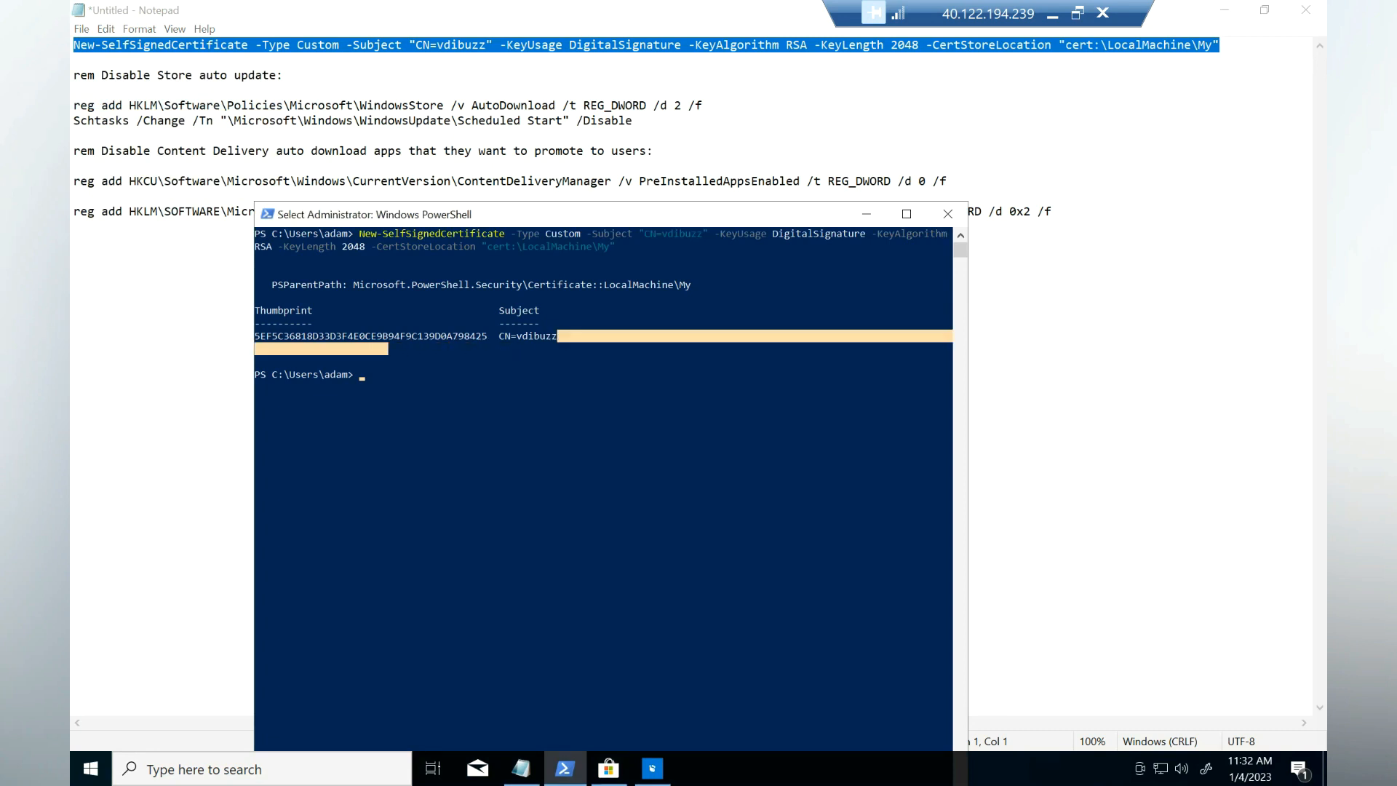
Step: Launch mmc from the Run dialog
{"action": "key", "text": "super+x"}
{"action": "type", "text": "r"}
{"action": "type", "text": "mmc"}
{"action": "key", "text": "Return"}
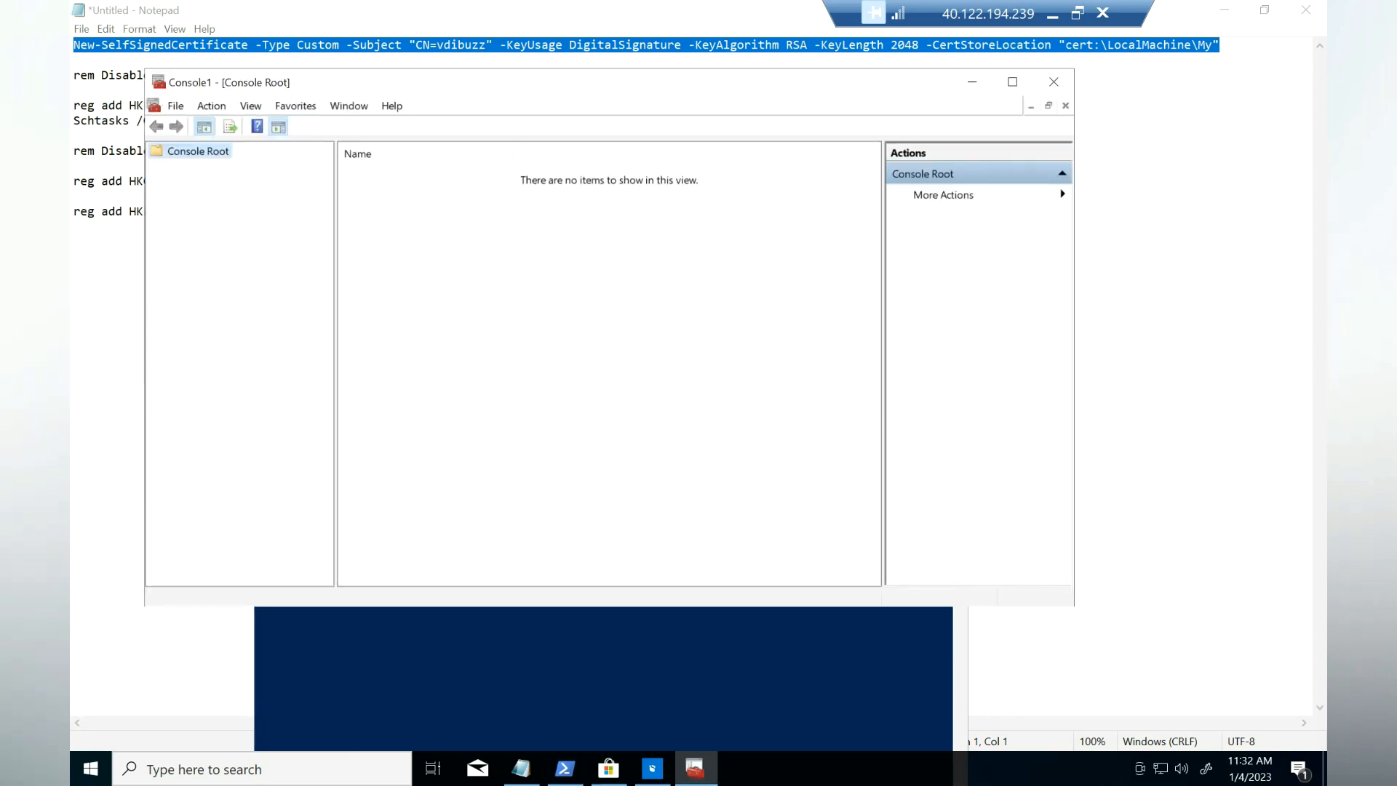
Step: Add the Certificates snap-in for the local computer account
{"action": "left_click", "coordinate": [176, 106]}
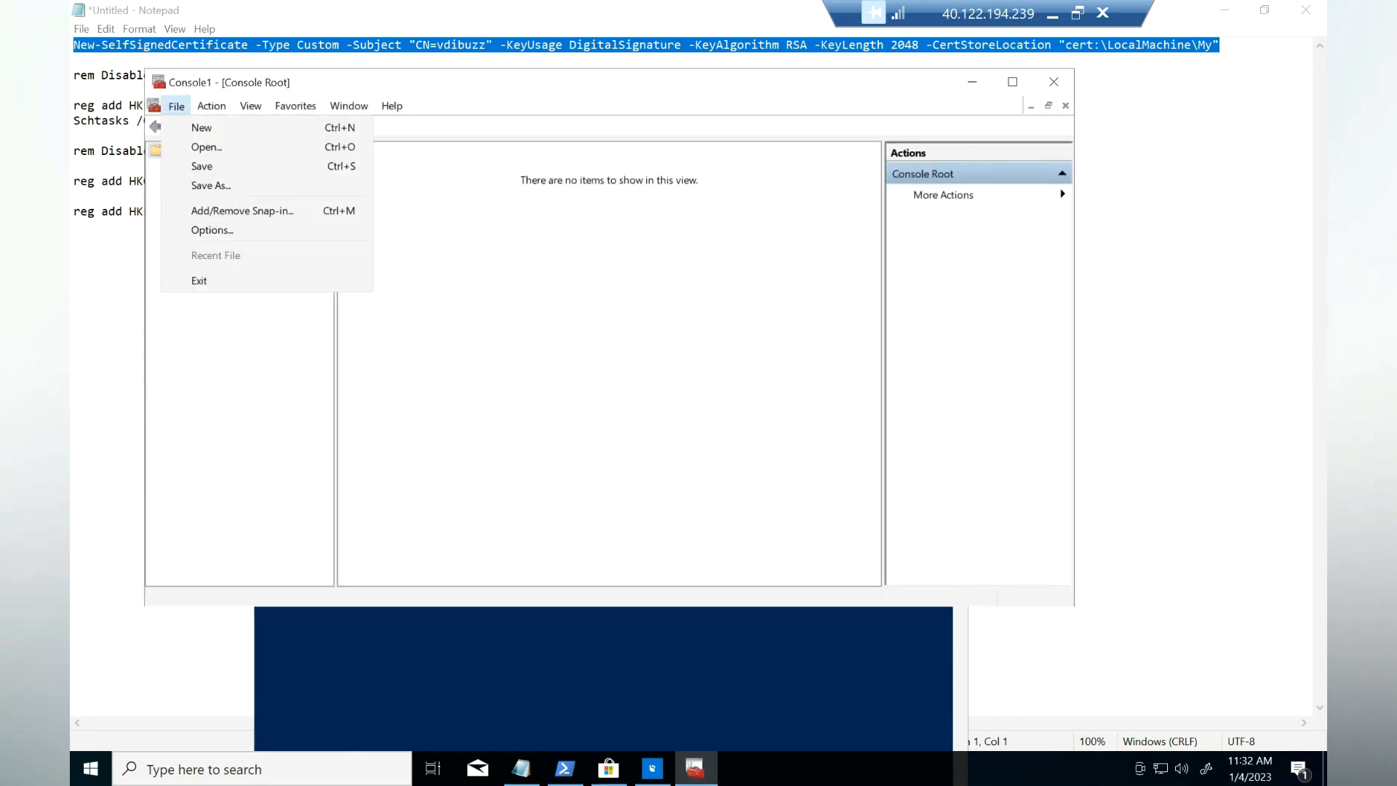
{"action": "left_click", "coordinate": [242, 212]}
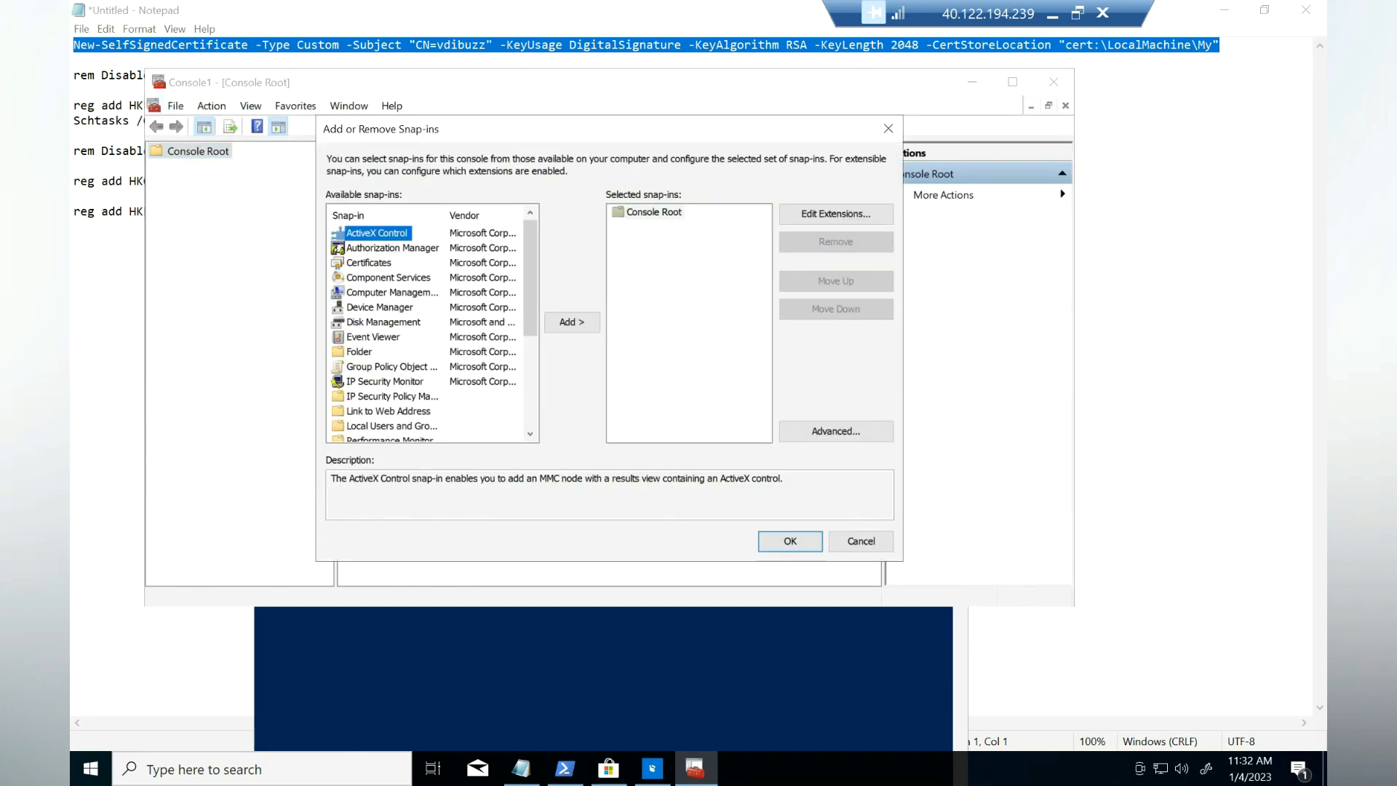
{"action": "left_click", "coordinate": [369, 263]}
{"action": "left_click", "coordinate": [572, 322]}
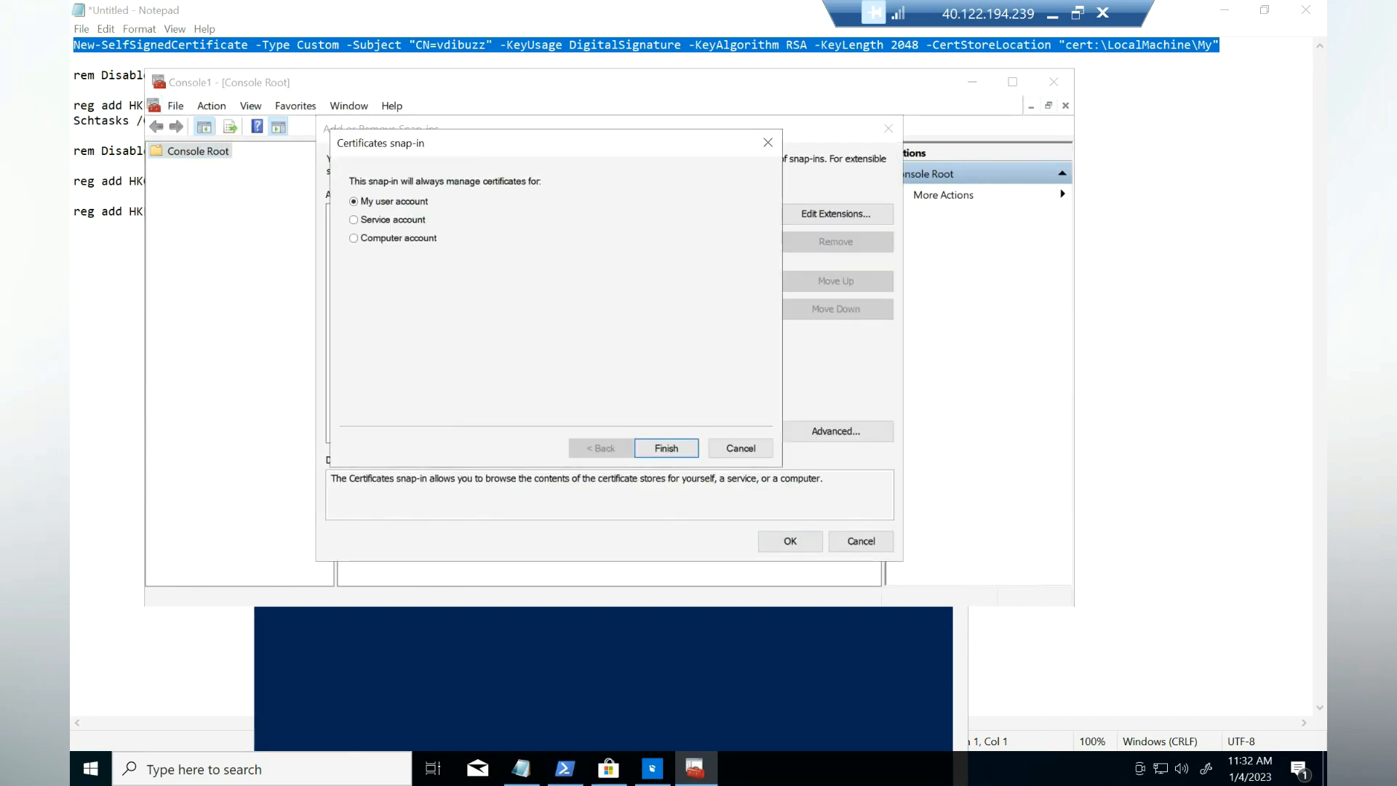
{"action": "left_click", "coordinate": [354, 238]}
{"action": "left_click", "coordinate": [667, 448]}
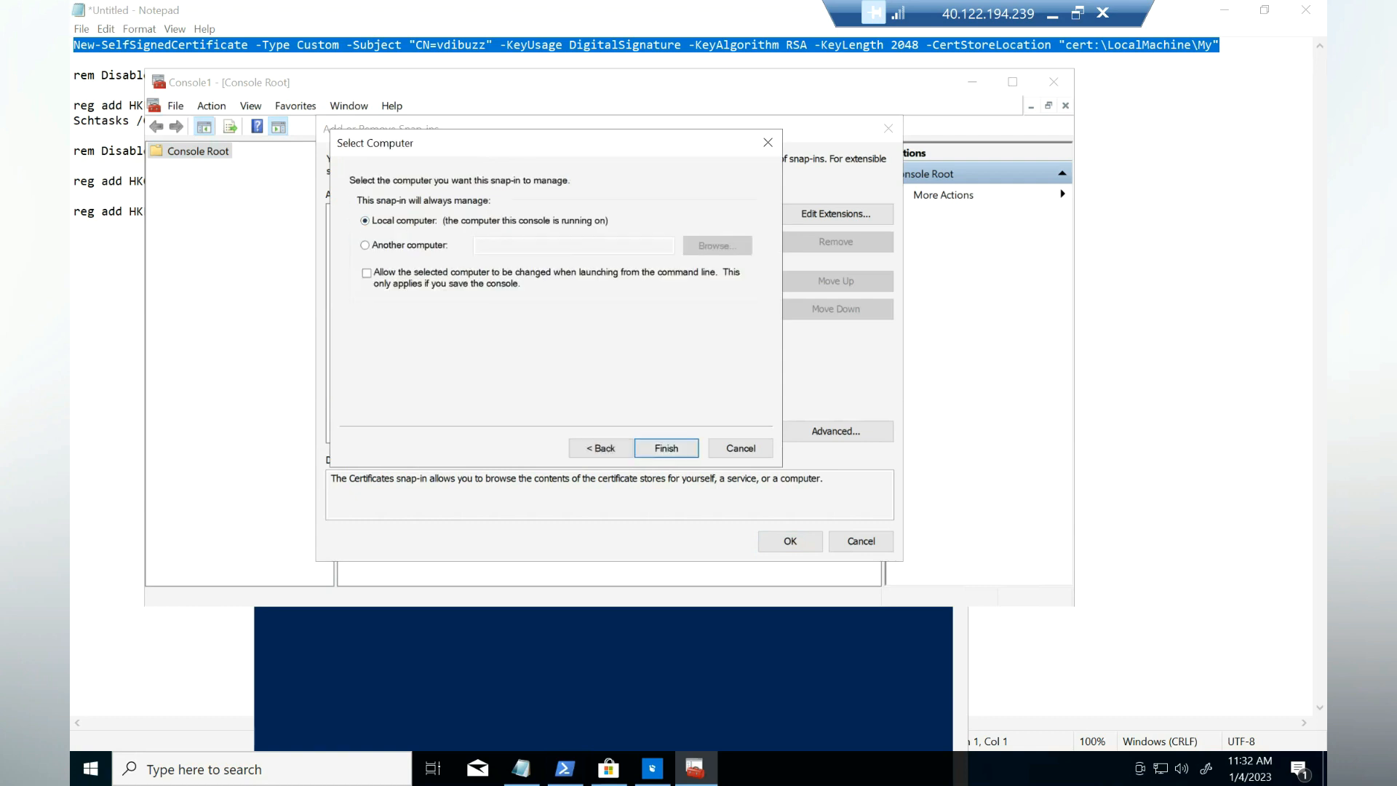
{"action": "left_click", "coordinate": [667, 448]}
{"action": "left_click", "coordinate": [791, 541]}
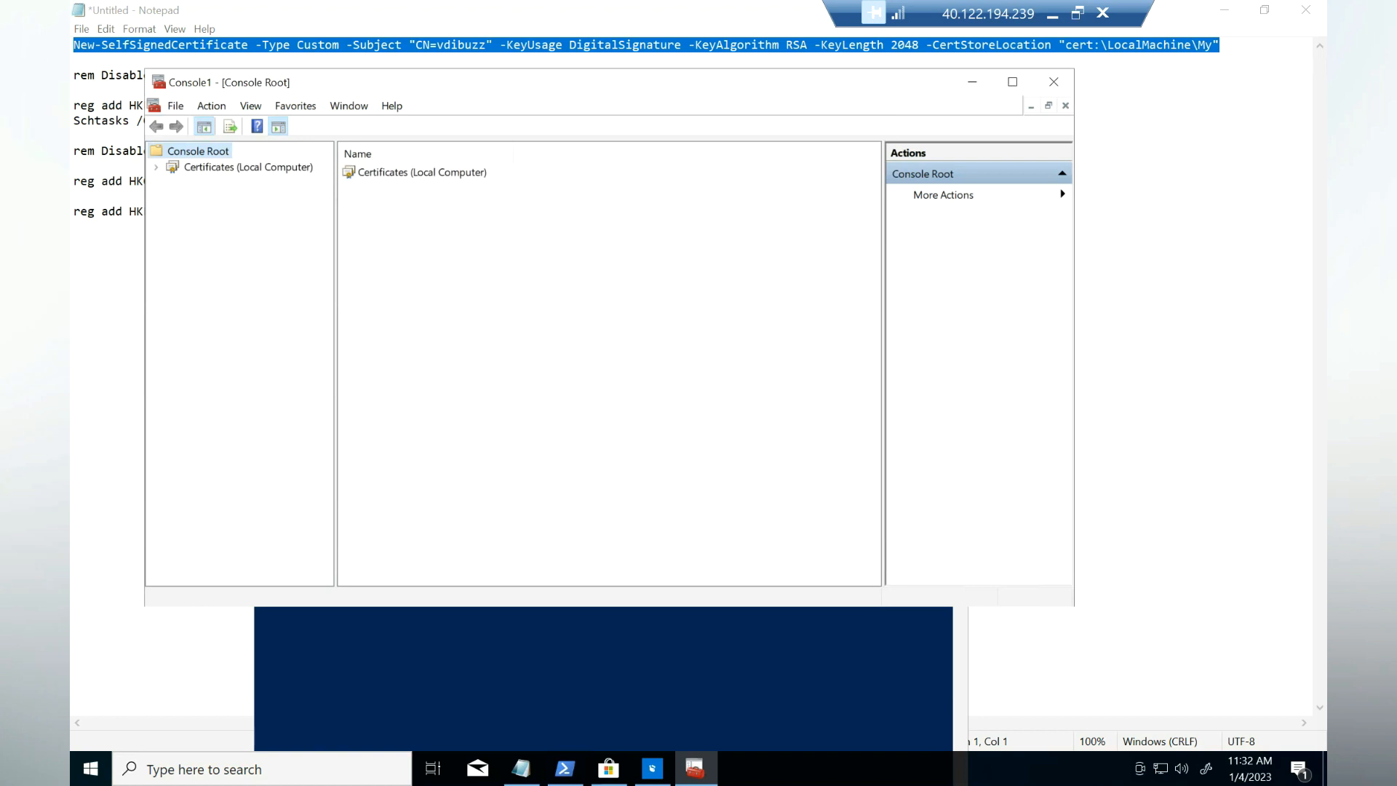
Step: Export the vdibuzz certificate from Personal > Certificates, including its private key
{"action": "left_click", "coordinate": [156, 166]}
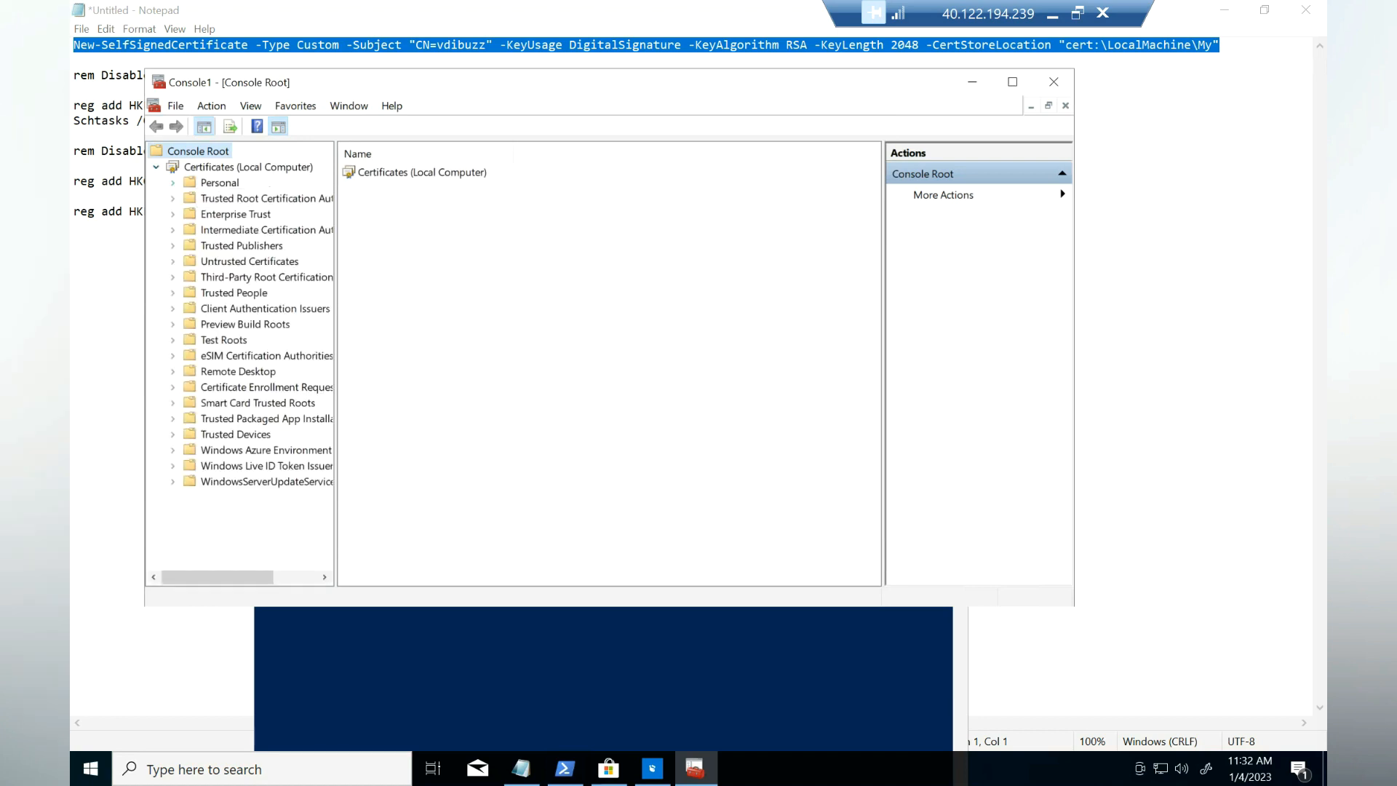
{"action": "left_click", "coordinate": [173, 183]}
{"action": "left_click", "coordinate": [219, 182]}
{"action": "left_click", "coordinate": [242, 199]}
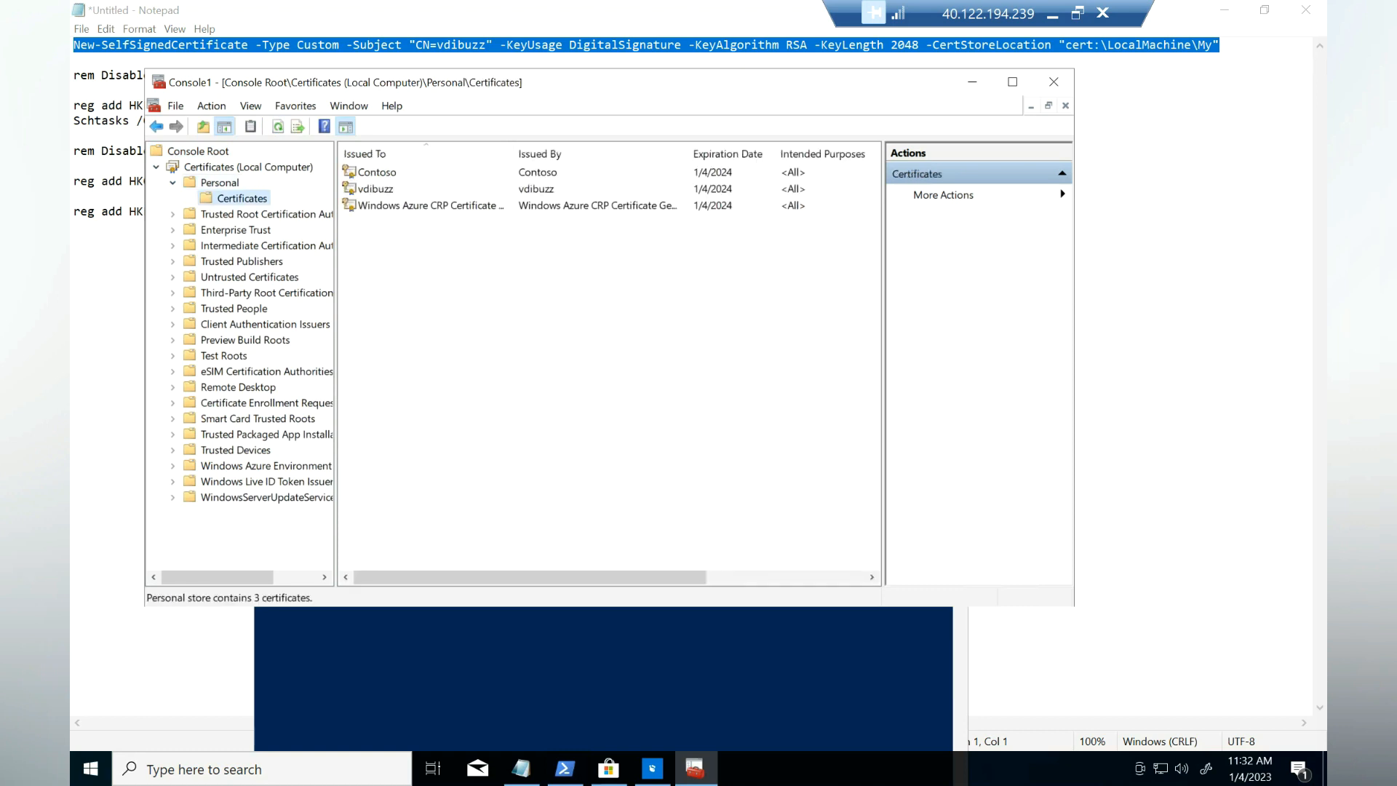
{"action": "left_click", "coordinate": [367, 190]}
{"action": "right_click", "coordinate": [367, 189]}
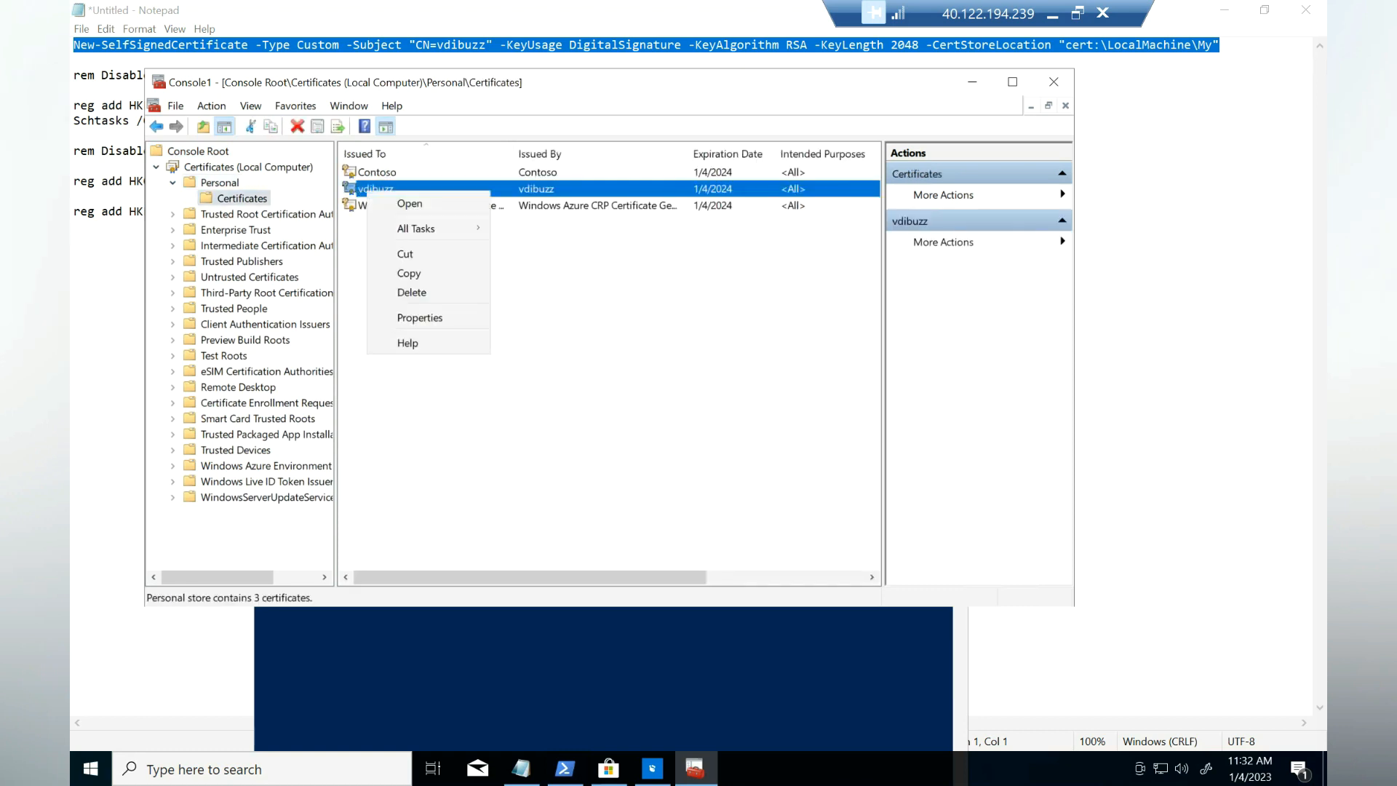
{"action": "mouse_move", "coordinate": [419, 229]}
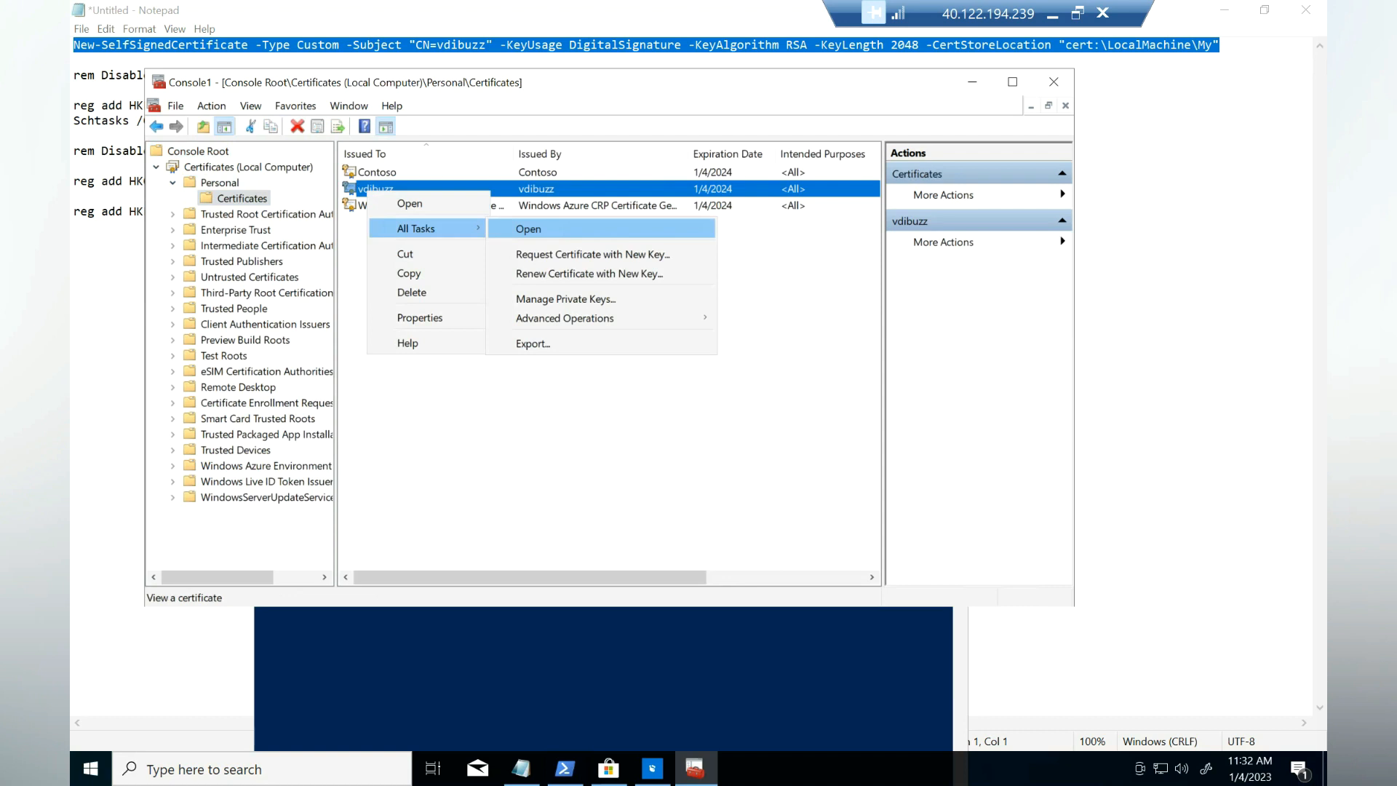
{"action": "left_click", "coordinate": [533, 344]}
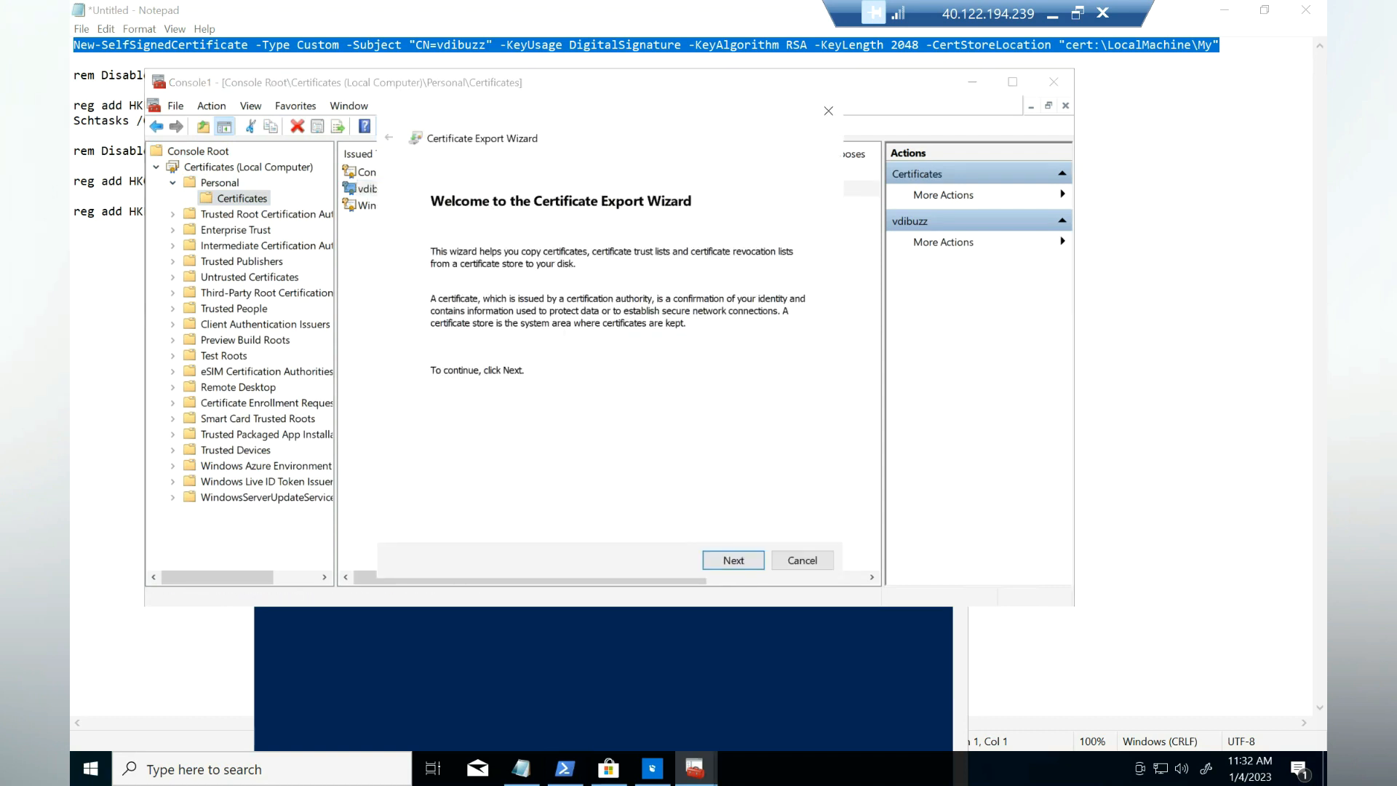
{"action": "key", "text": "Return"}
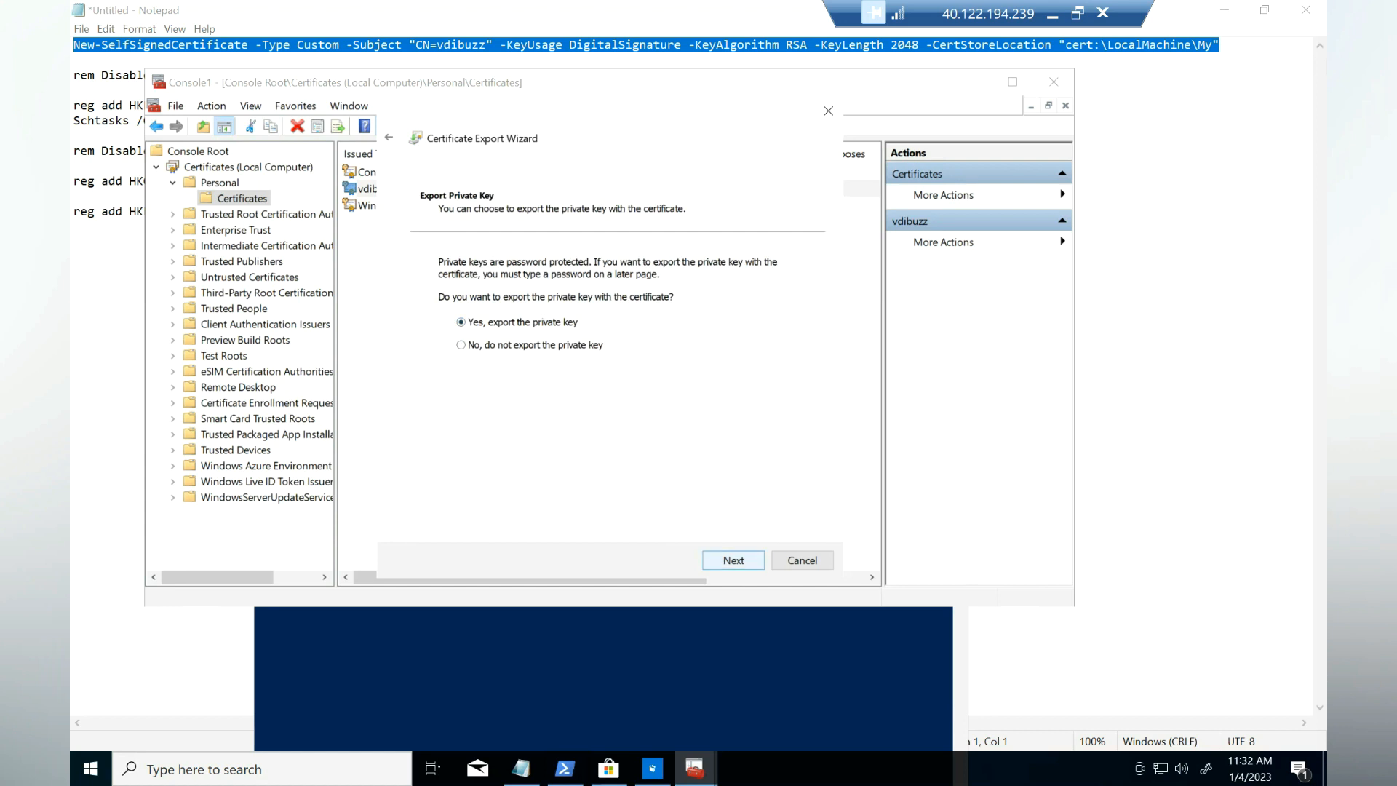
{"action": "key", "text": "Return"}
{"action": "key", "text": "Return"}
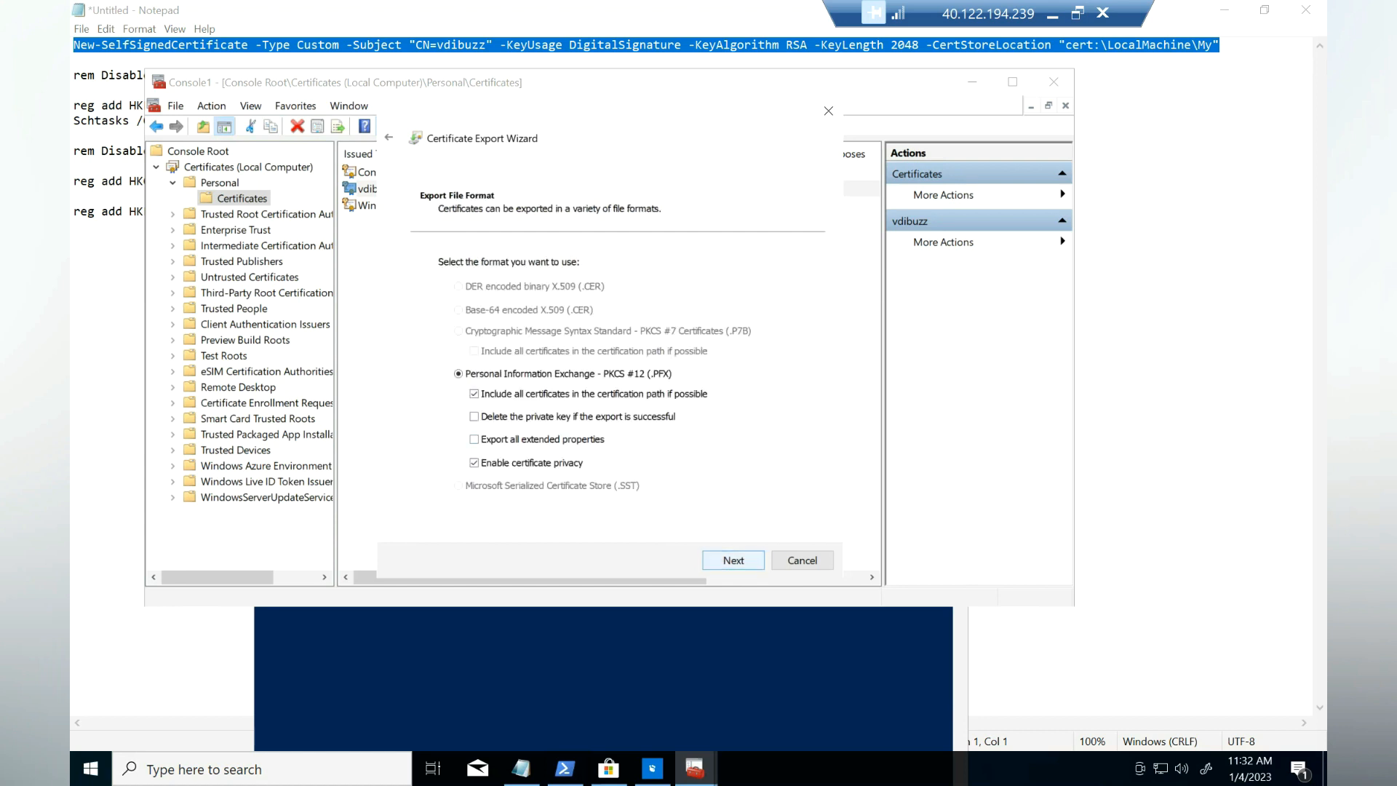
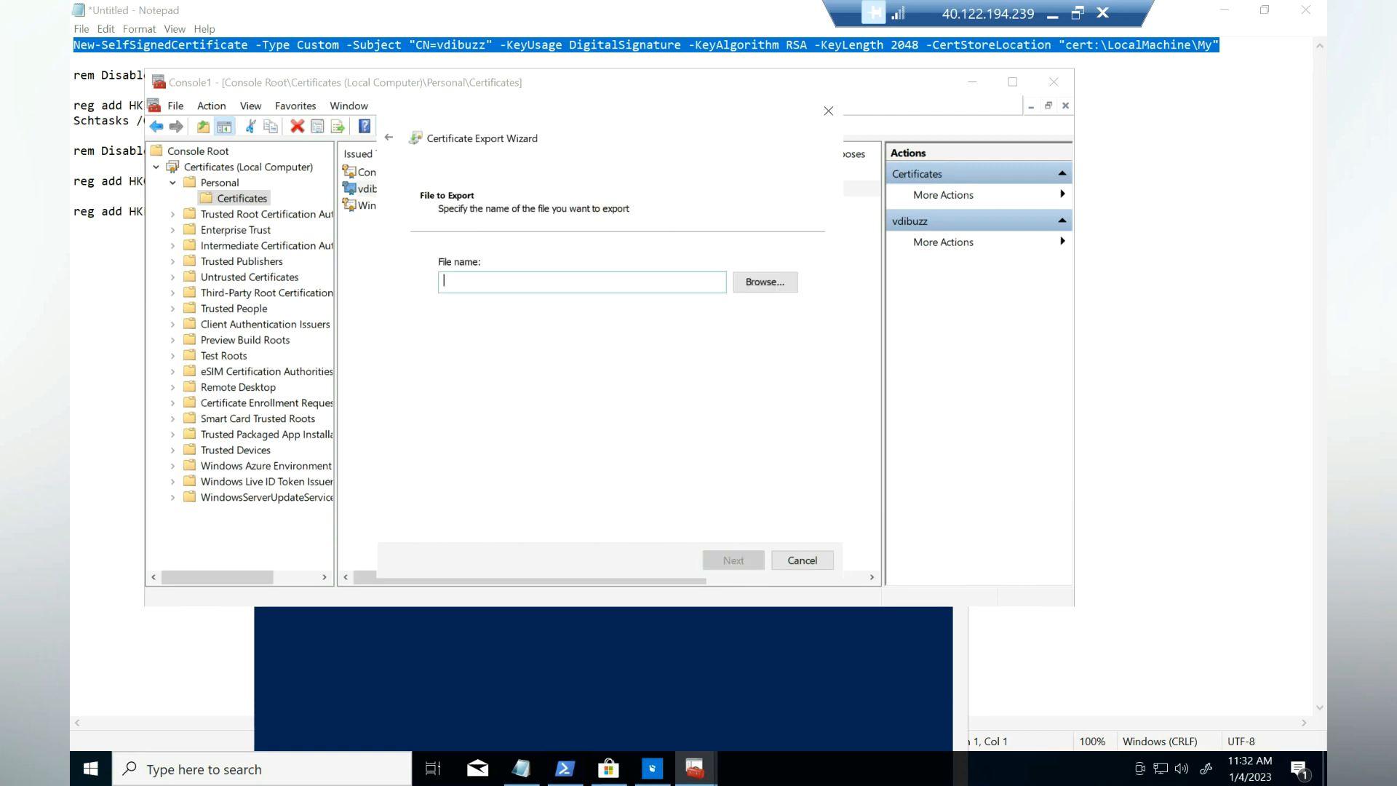
Step: Set the certificate export file to msix on the Desktop
{"action": "left_click", "coordinate": [765, 282]}
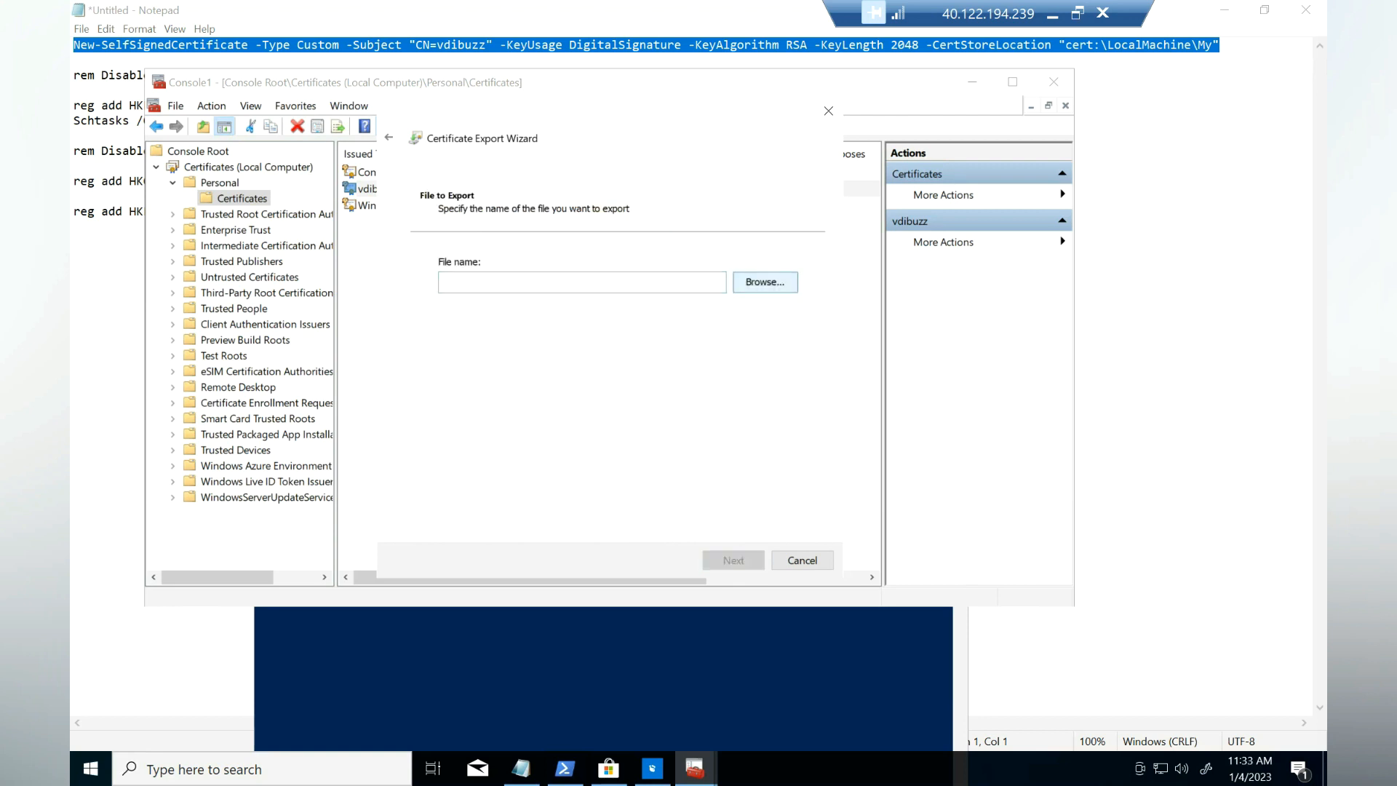
{"action": "left_click", "coordinate": [449, 262]}
{"action": "left_click", "coordinate": [568, 454]}
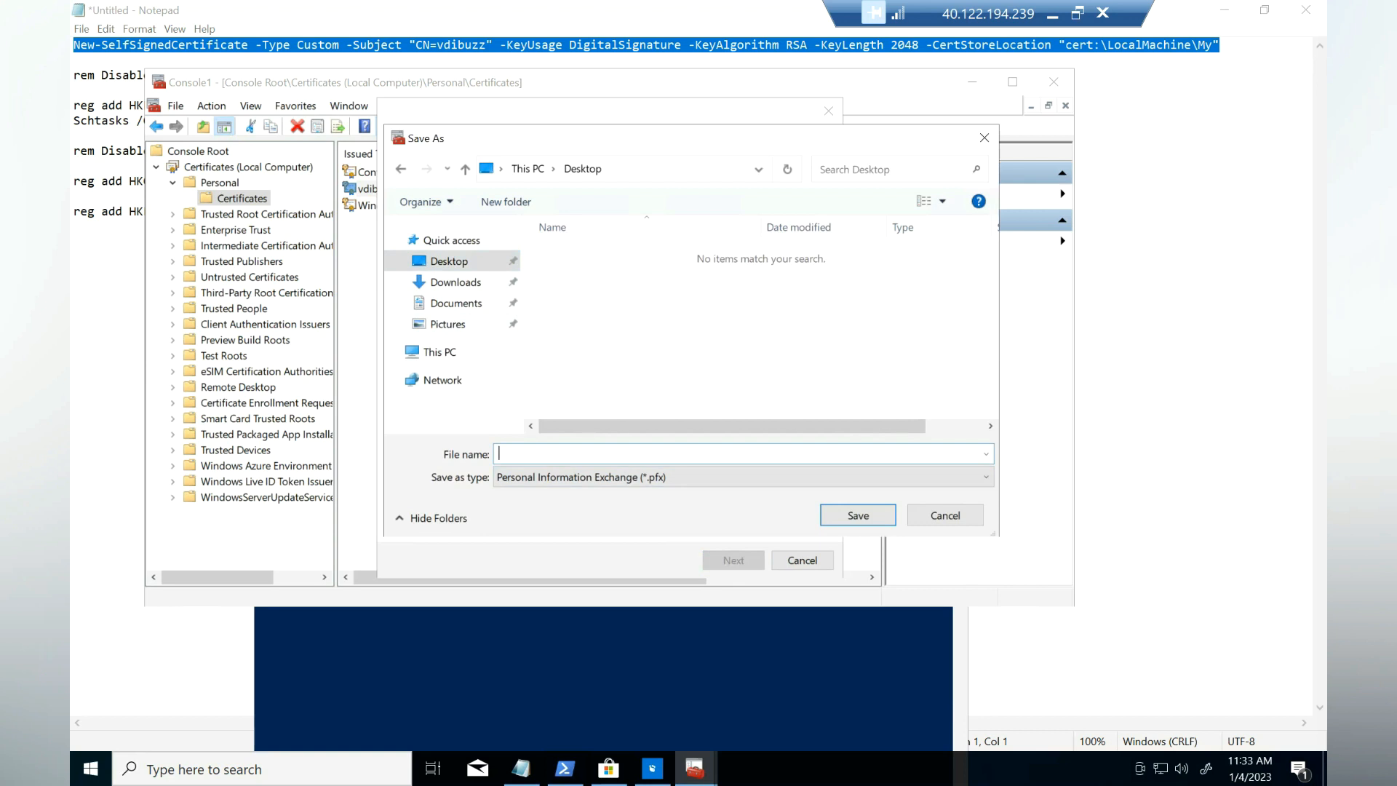
{"action": "type", "text": "msix"}
{"action": "key", "text": "Return"}
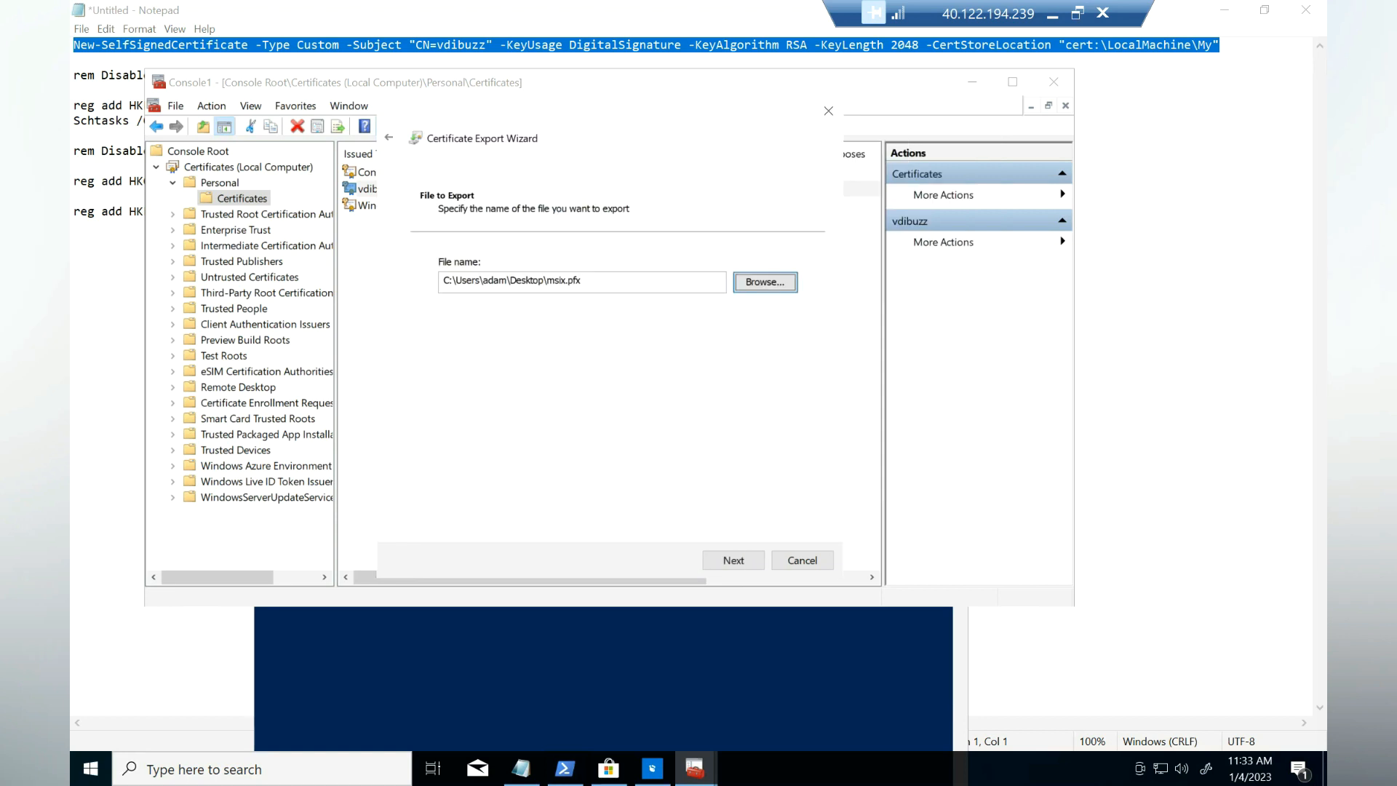
Step: Finish the export wizard, dismiss the success message and minimize the certificate console
{"action": "left_click", "coordinate": [734, 560]}
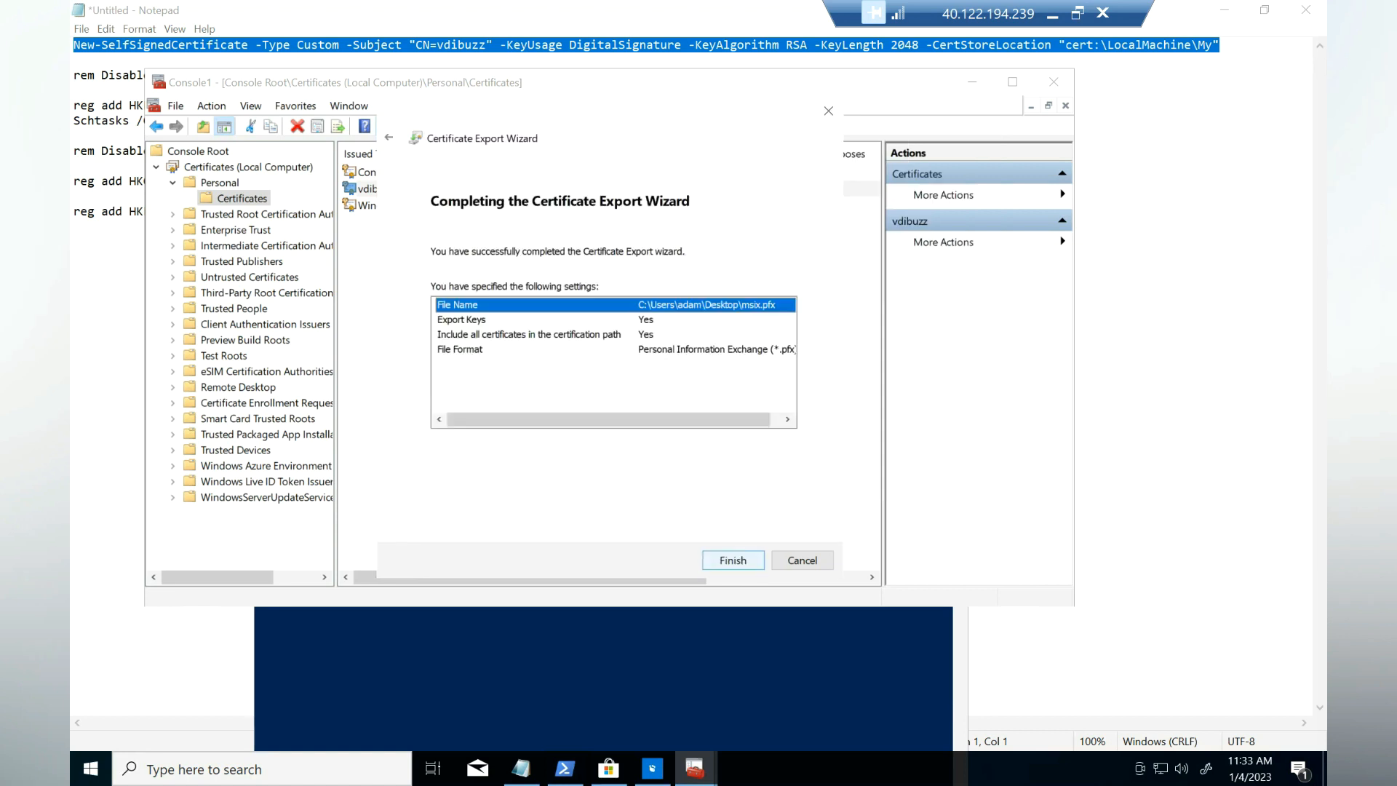
{"action": "left_click", "coordinate": [734, 560]}
{"action": "left_click", "coordinate": [740, 502]}
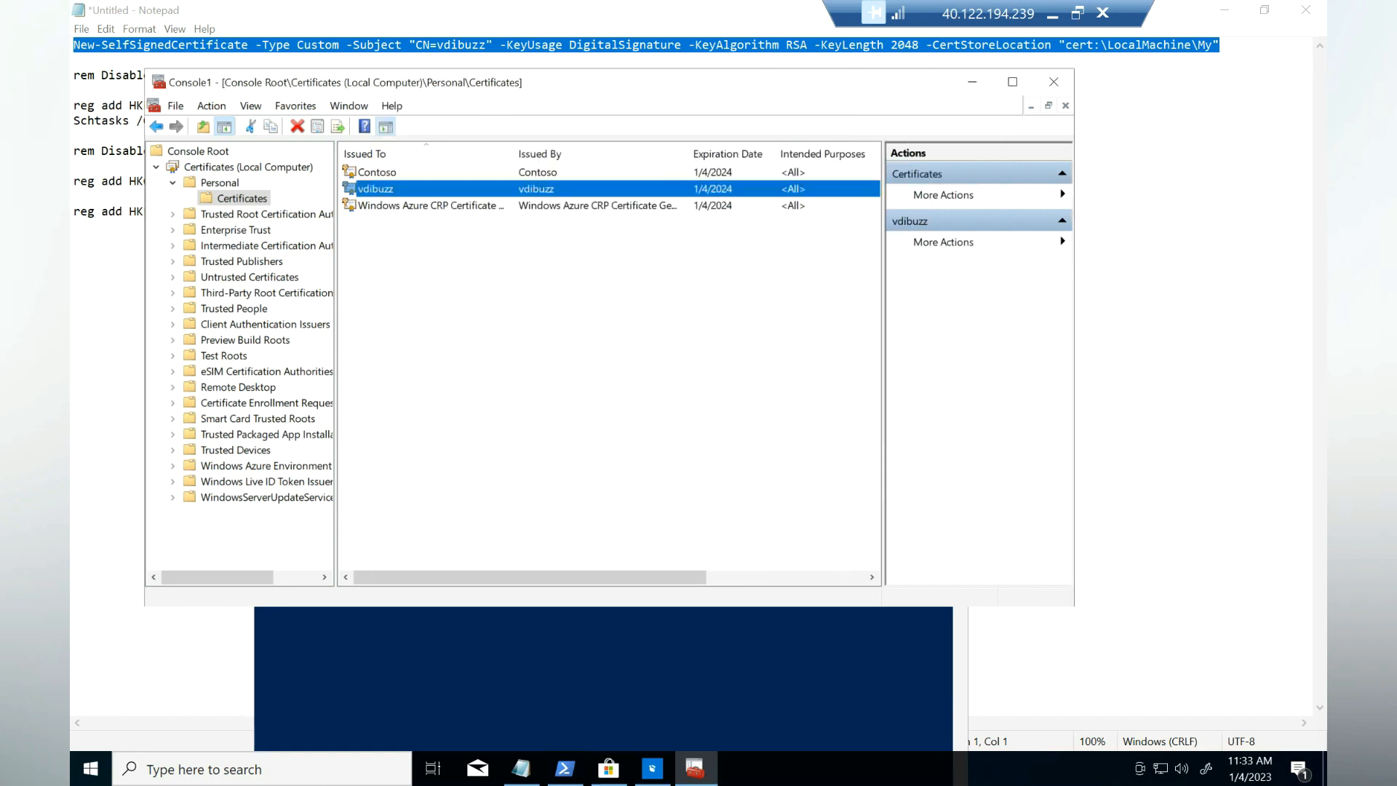
{"action": "left_click", "coordinate": [972, 82]}
Step: Minimize Notepad, PowerShell and the MSIX Packaging Tool to clear the desktop
{"action": "left_click", "coordinate": [1224, 10]}
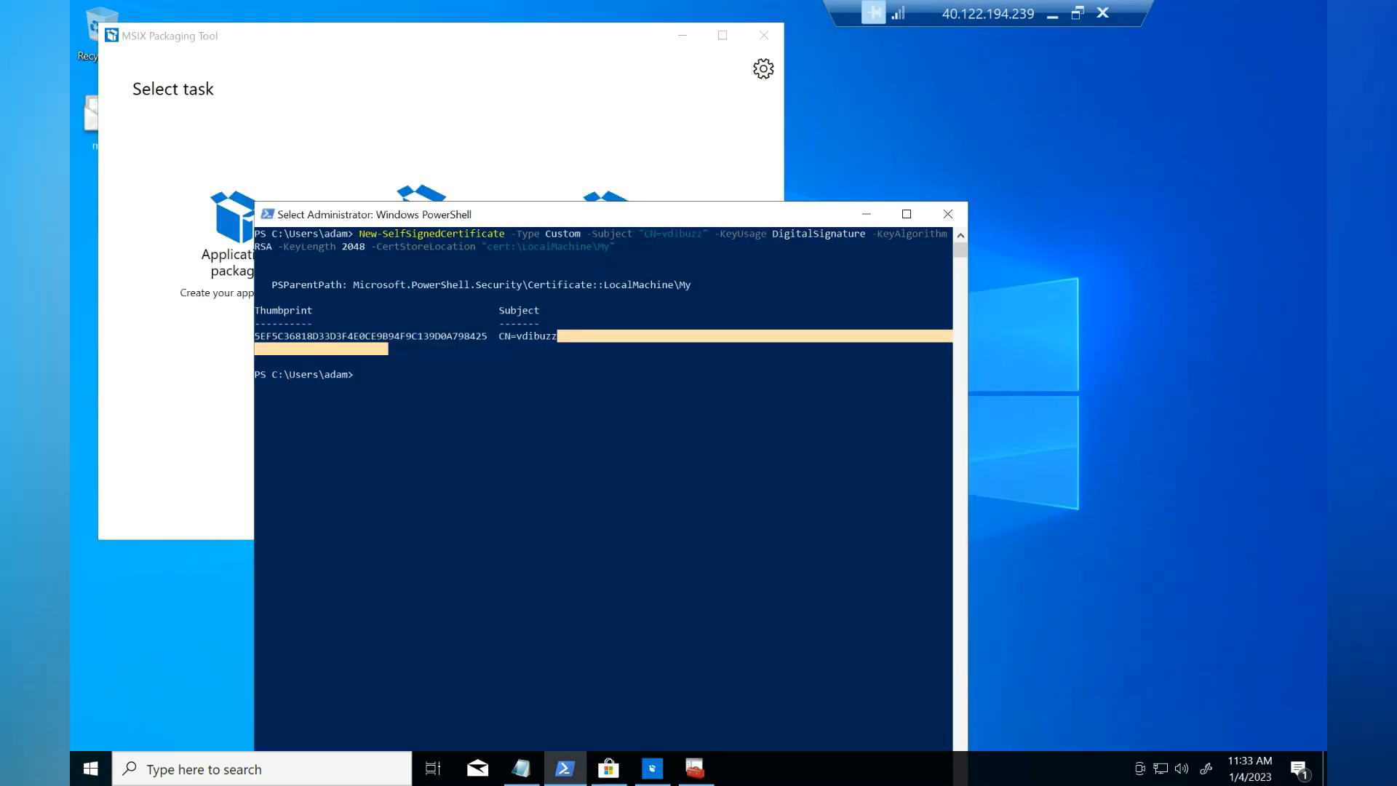
{"action": "left_click", "coordinate": [866, 214]}
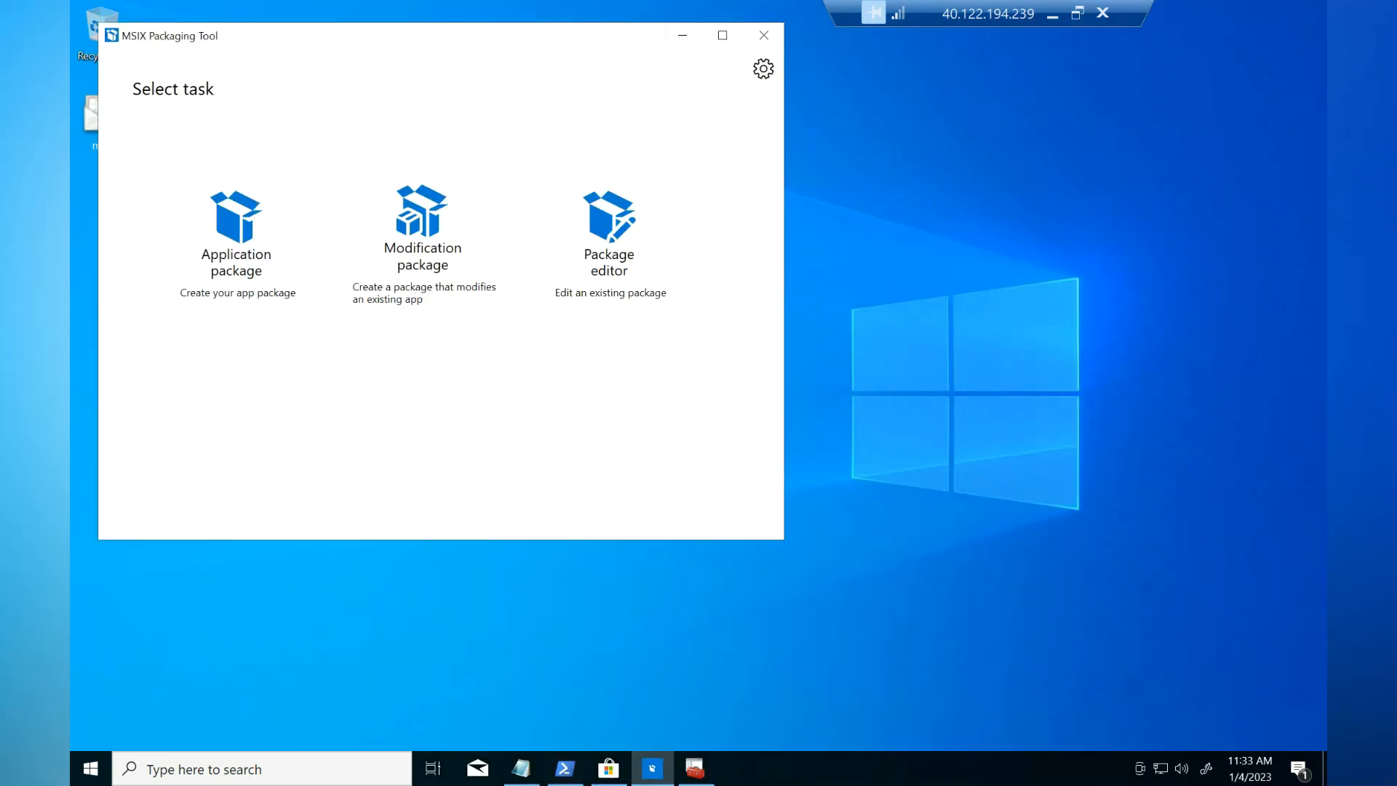
{"action": "left_click", "coordinate": [683, 35]}
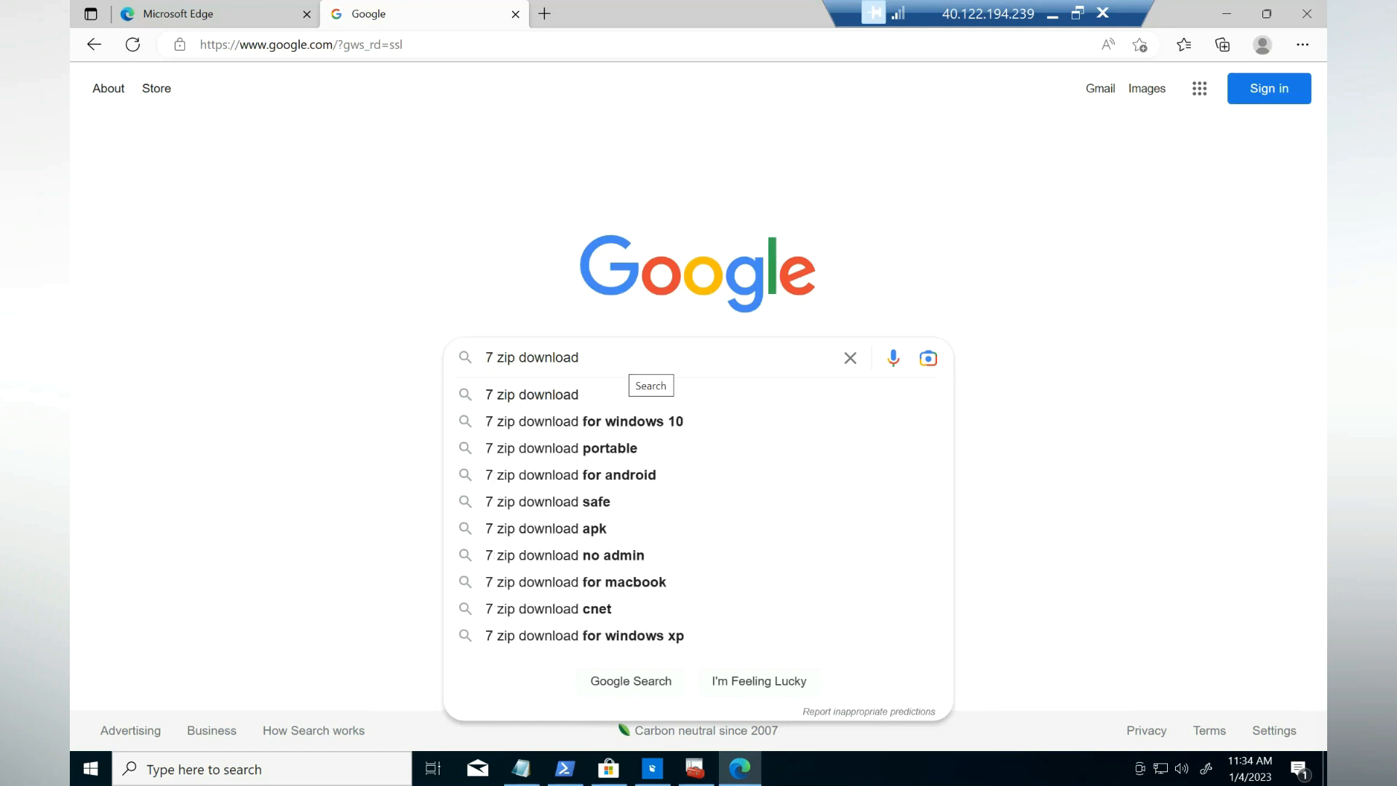
Step: Search '7 zip download' and download the 64-bit 7z2201-x64.exe installer from 7-zip.org
{"action": "key", "text": "Return"}
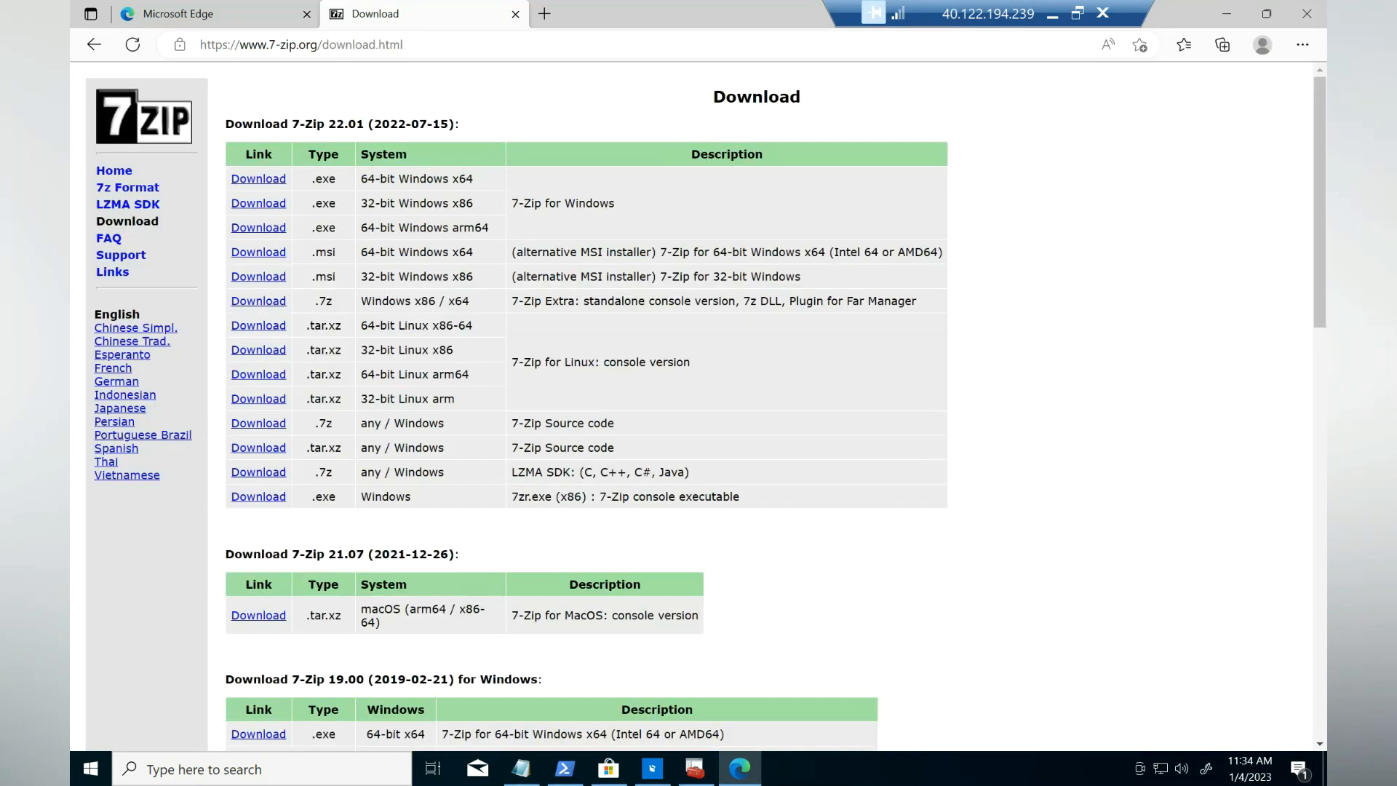
{"action": "left_click", "coordinate": [258, 179]}
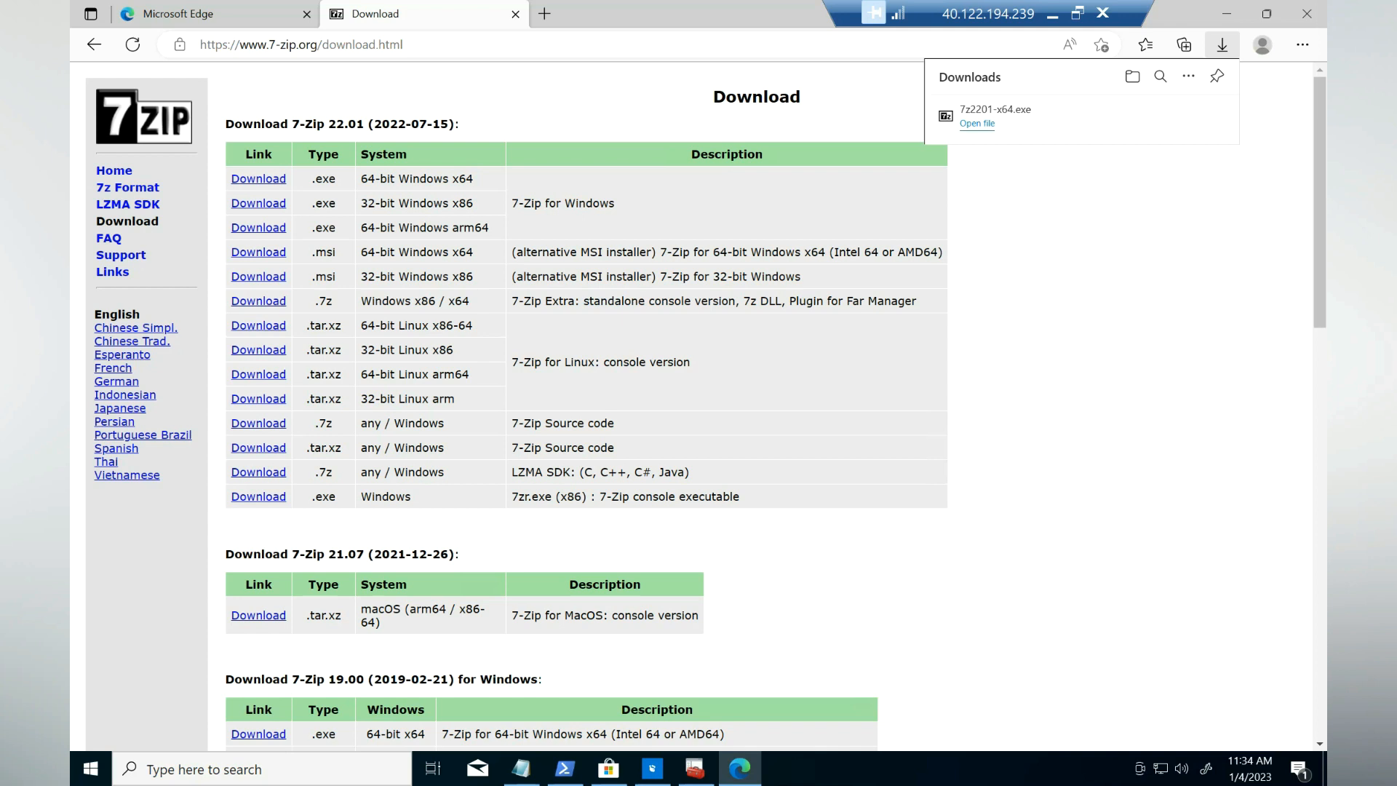
{"action": "key", "text": "super+d"}
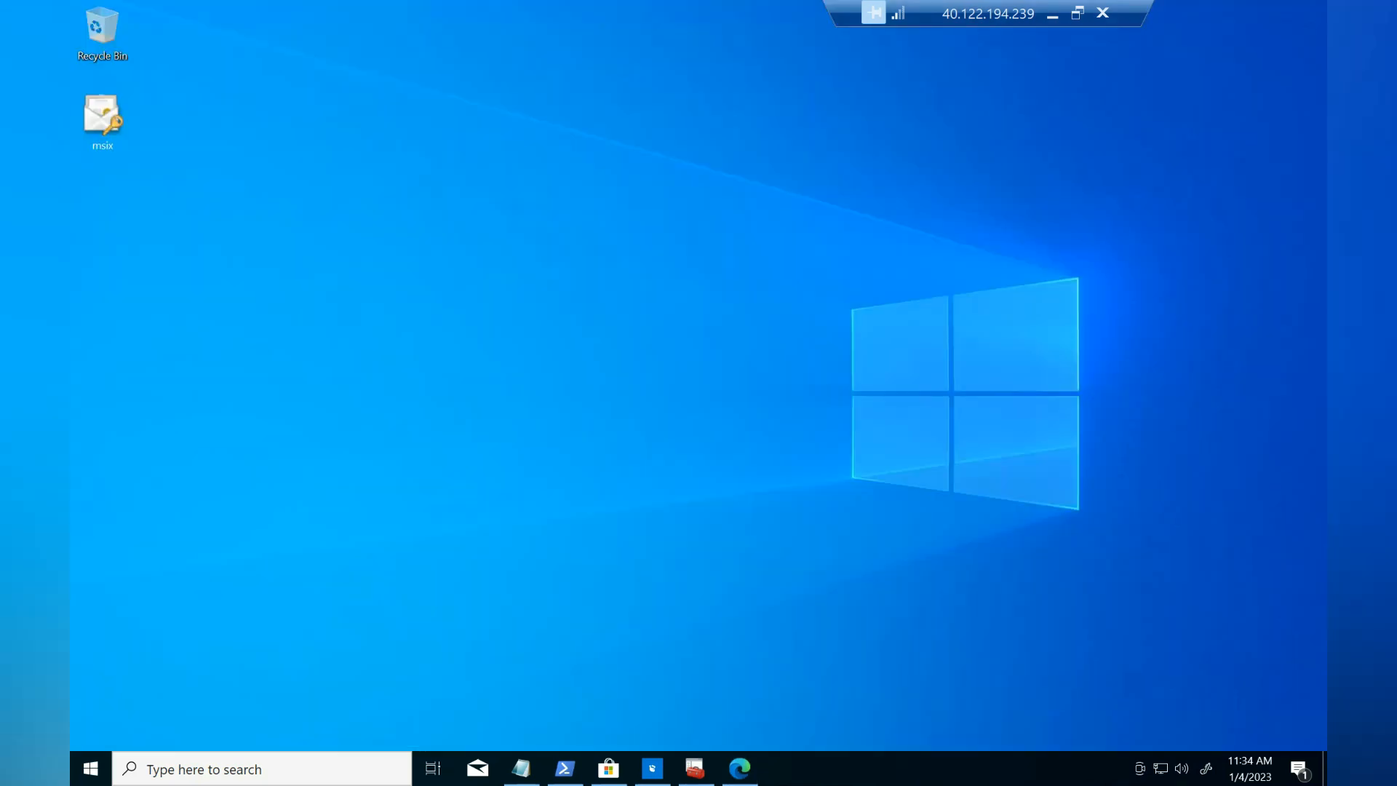
Step: Start a new application package on this computer with Windows Search disabled
{"action": "left_click", "coordinate": [653, 768]}
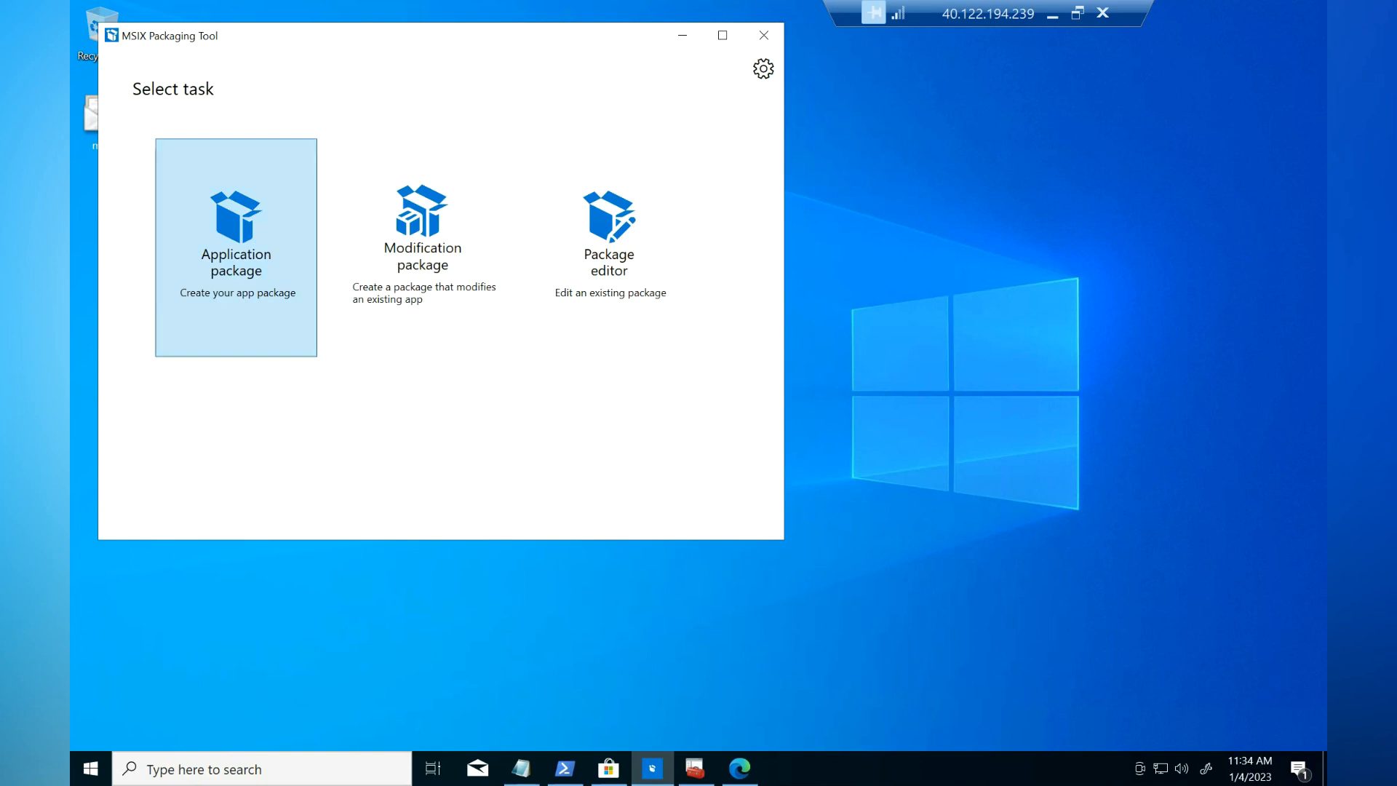
{"action": "left_click", "coordinate": [236, 247]}
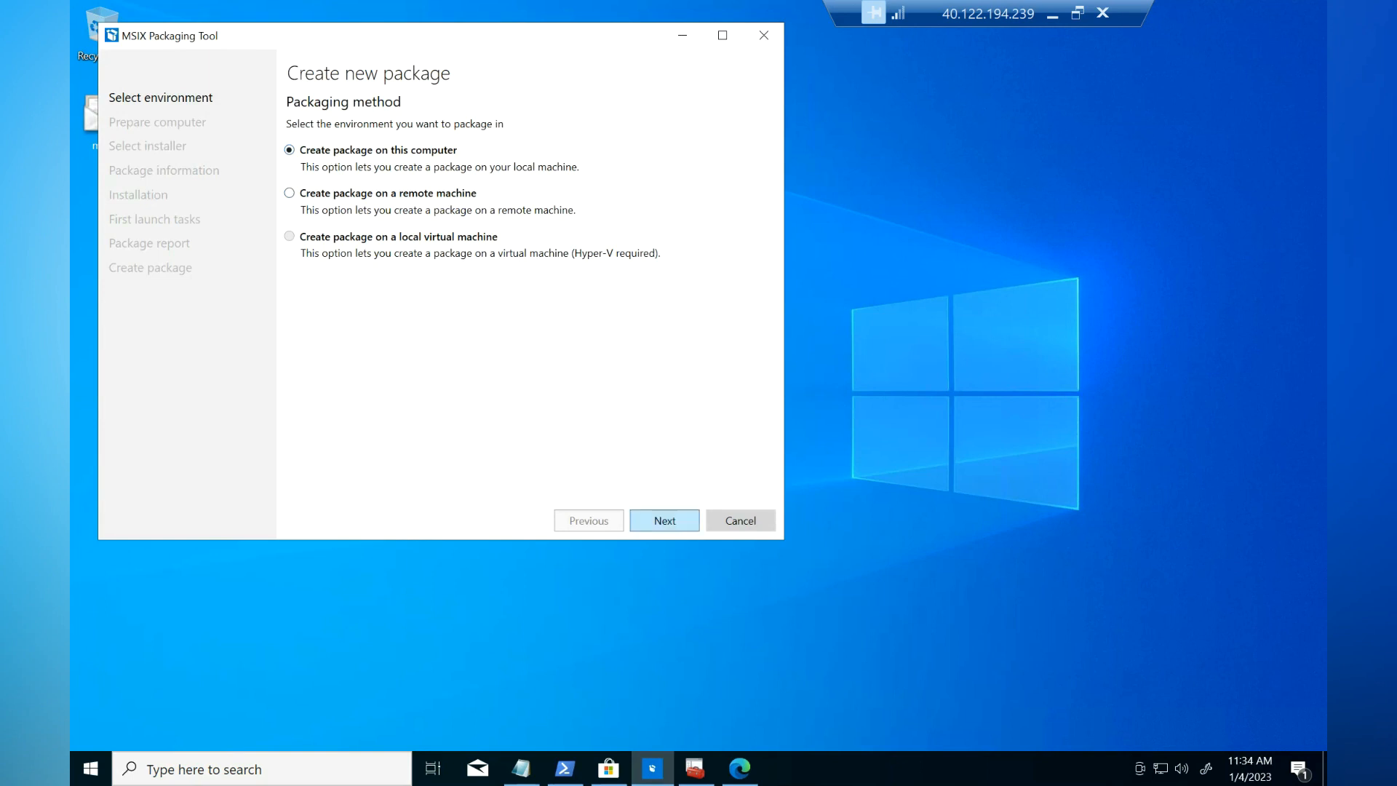
{"action": "left_click", "coordinate": [665, 521]}
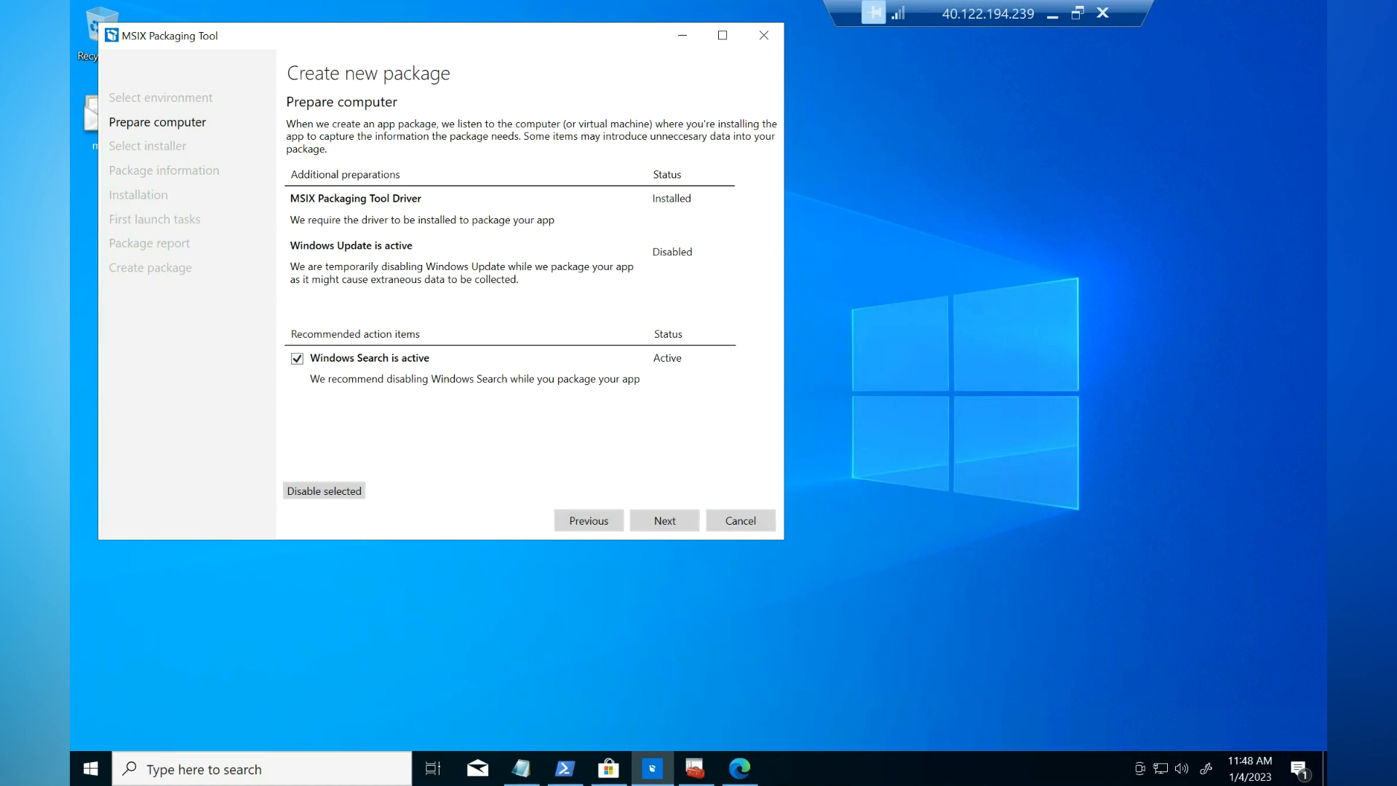
{"action": "left_click", "coordinate": [323, 491]}
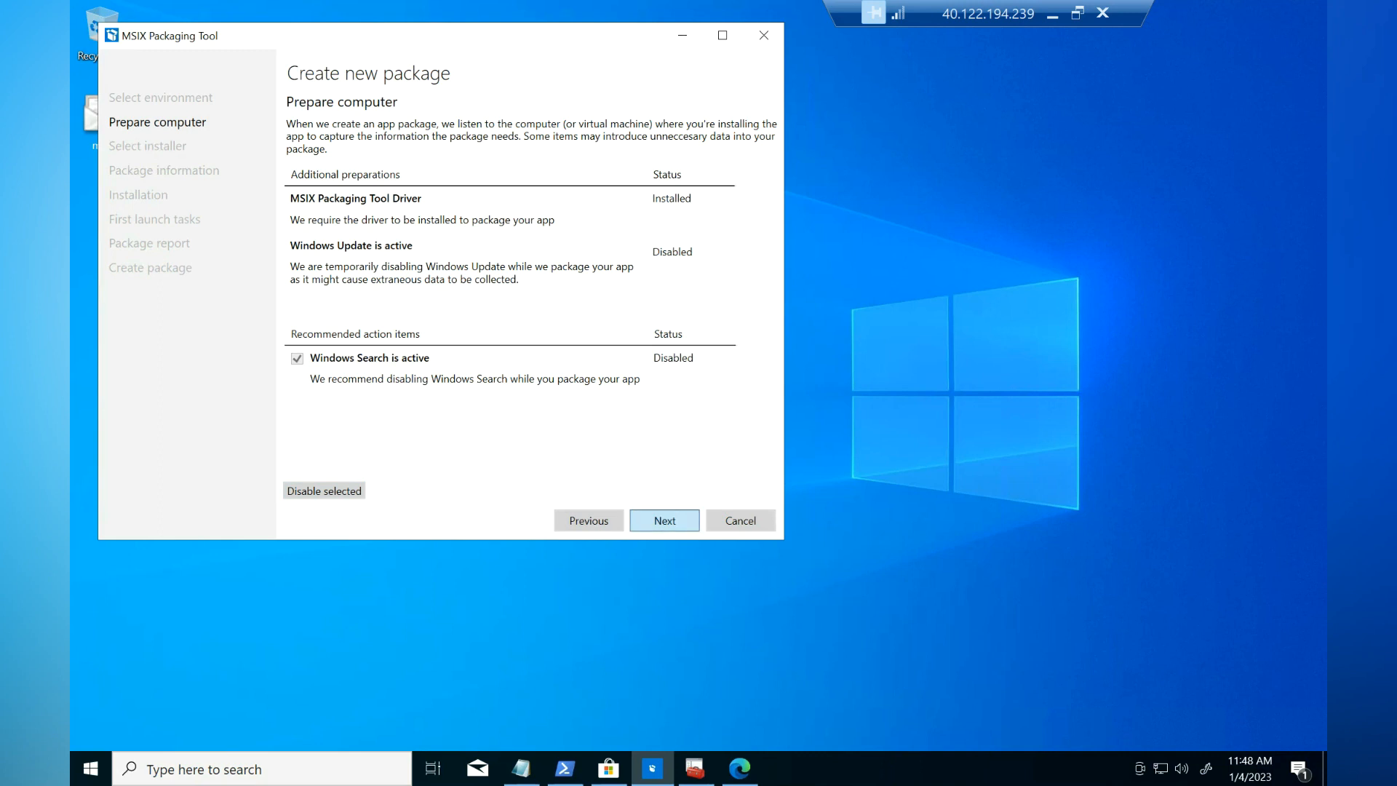
{"action": "left_click", "coordinate": [664, 520]}
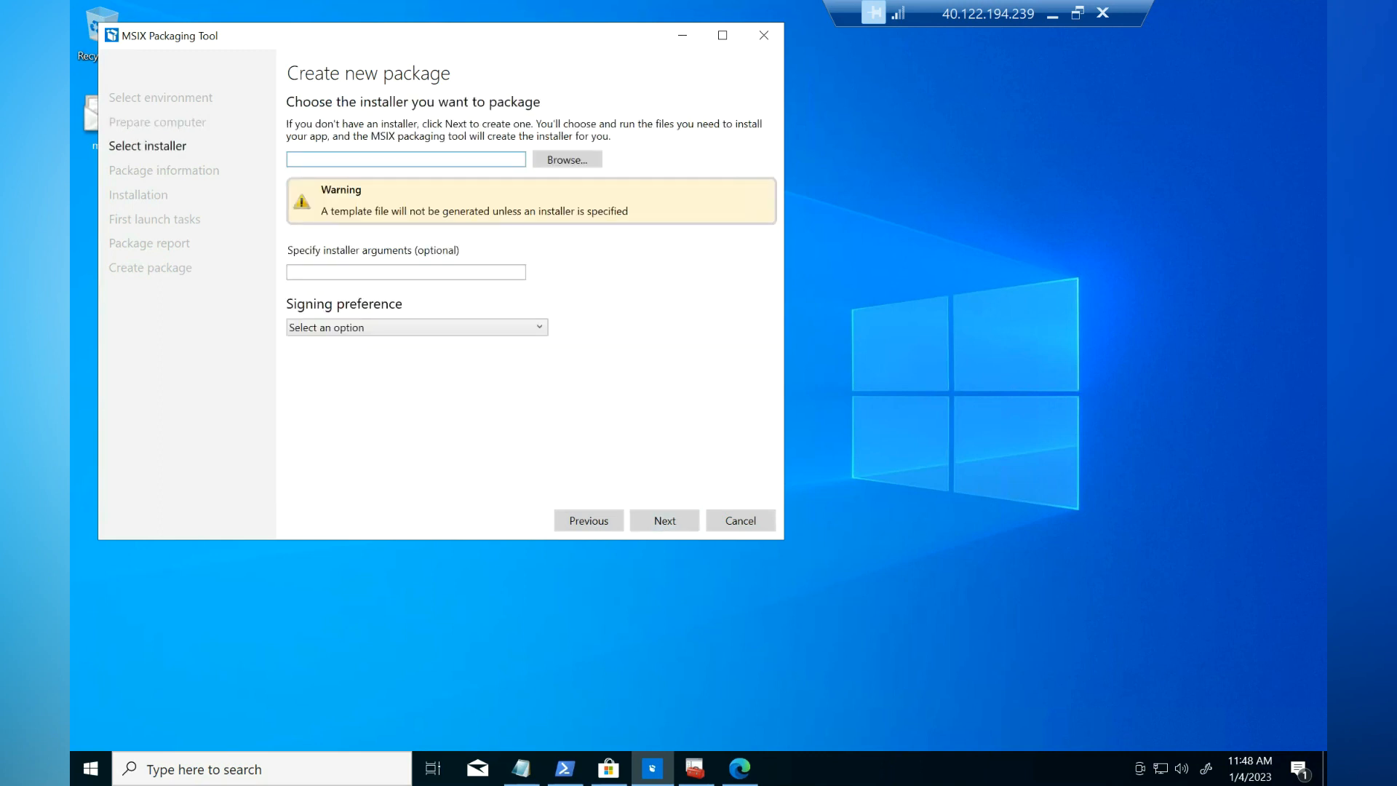
Step: Choose Downloads\7z2201-x64.exe as the installer to package
{"action": "left_click", "coordinate": [567, 159]}
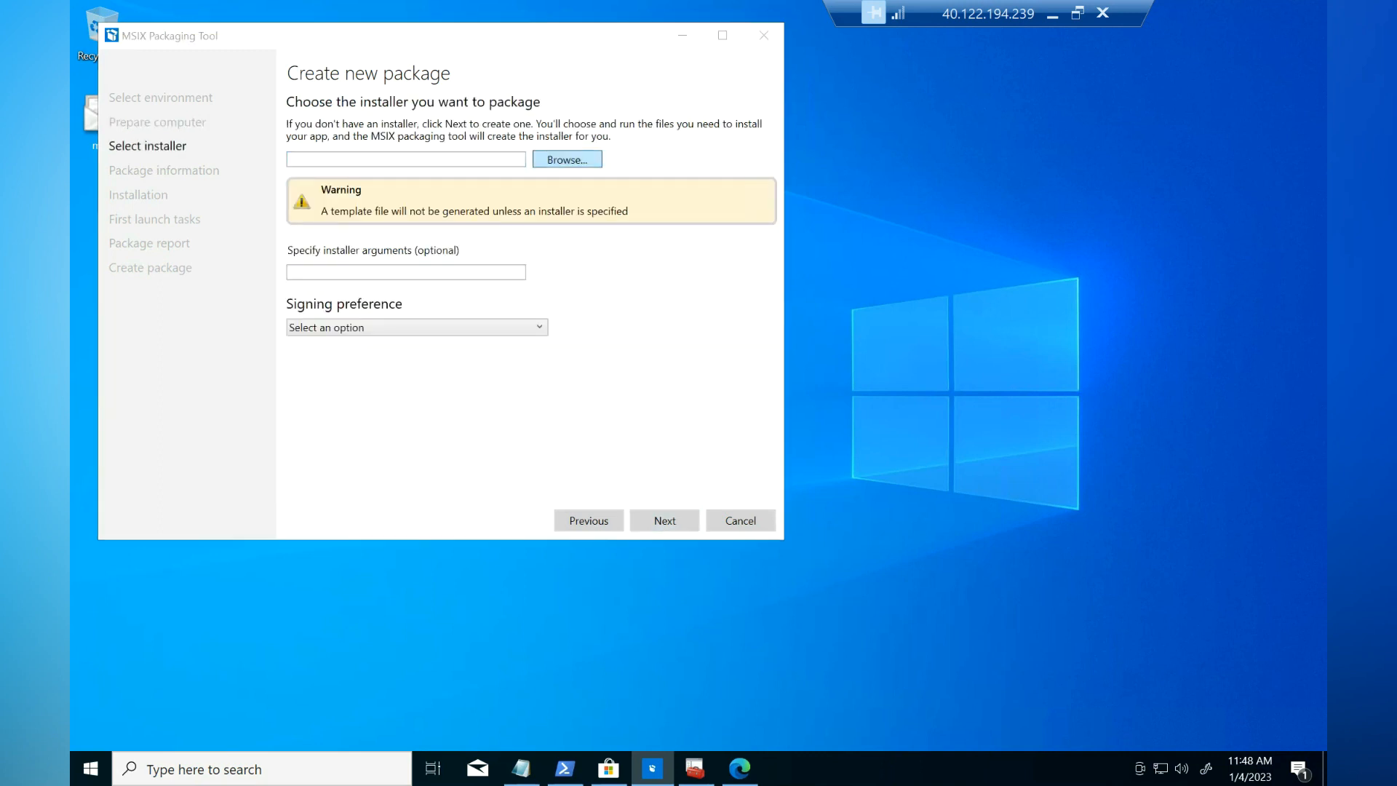
{"action": "left_click", "coordinate": [176, 204]}
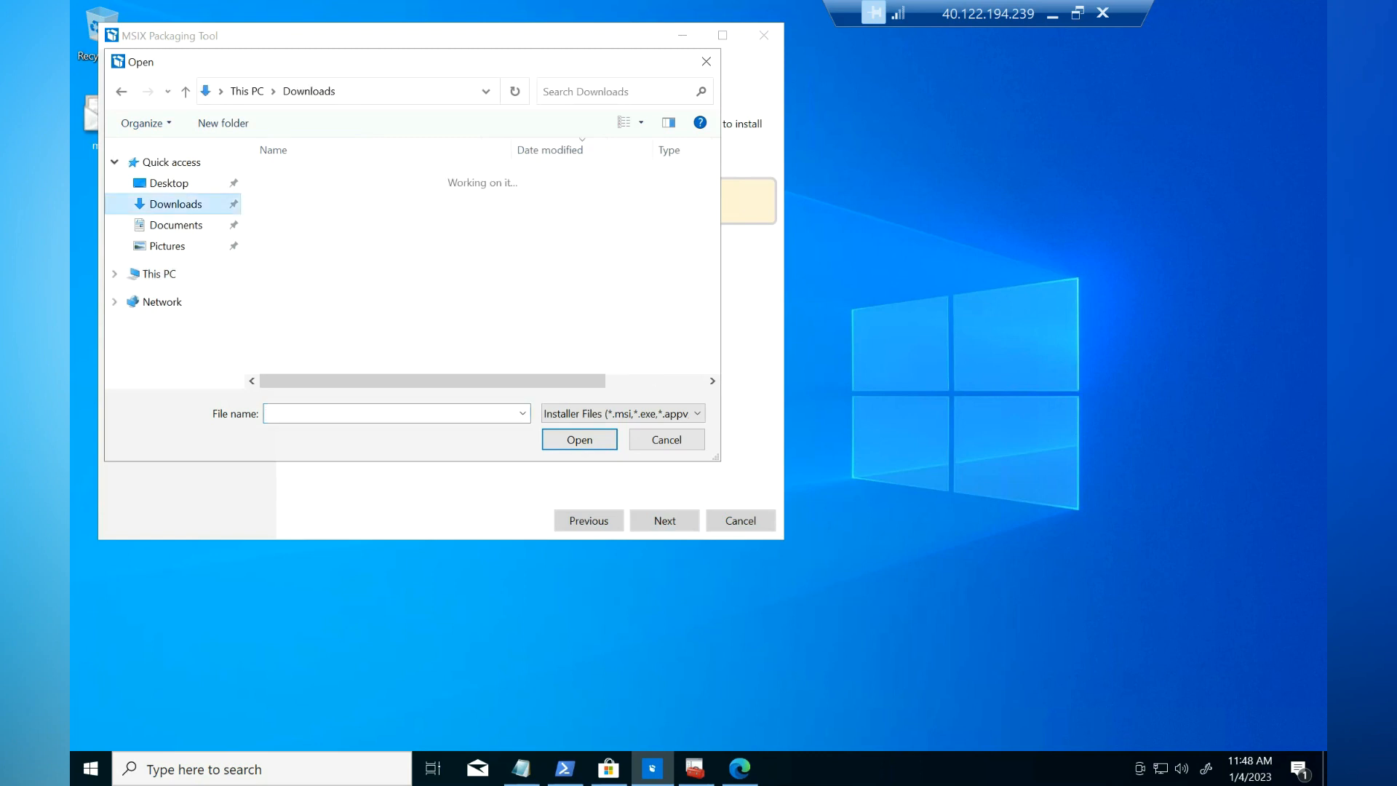
{"action": "left_click", "coordinate": [306, 202]}
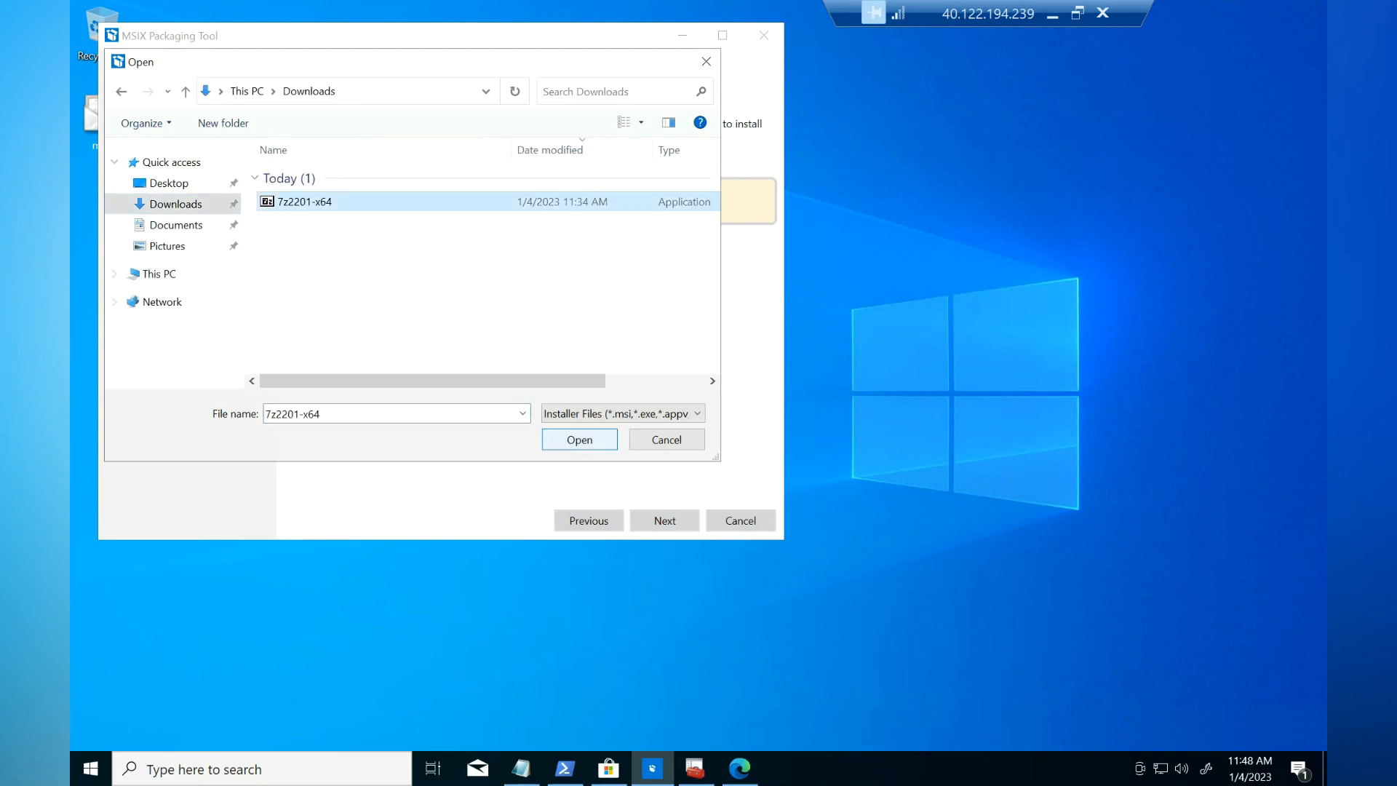
{"action": "left_click", "coordinate": [580, 440]}
Step: Sign with the Desktop\msix.pfx certificate, enter its password, and continue to package information
{"action": "left_click", "coordinate": [417, 380]}
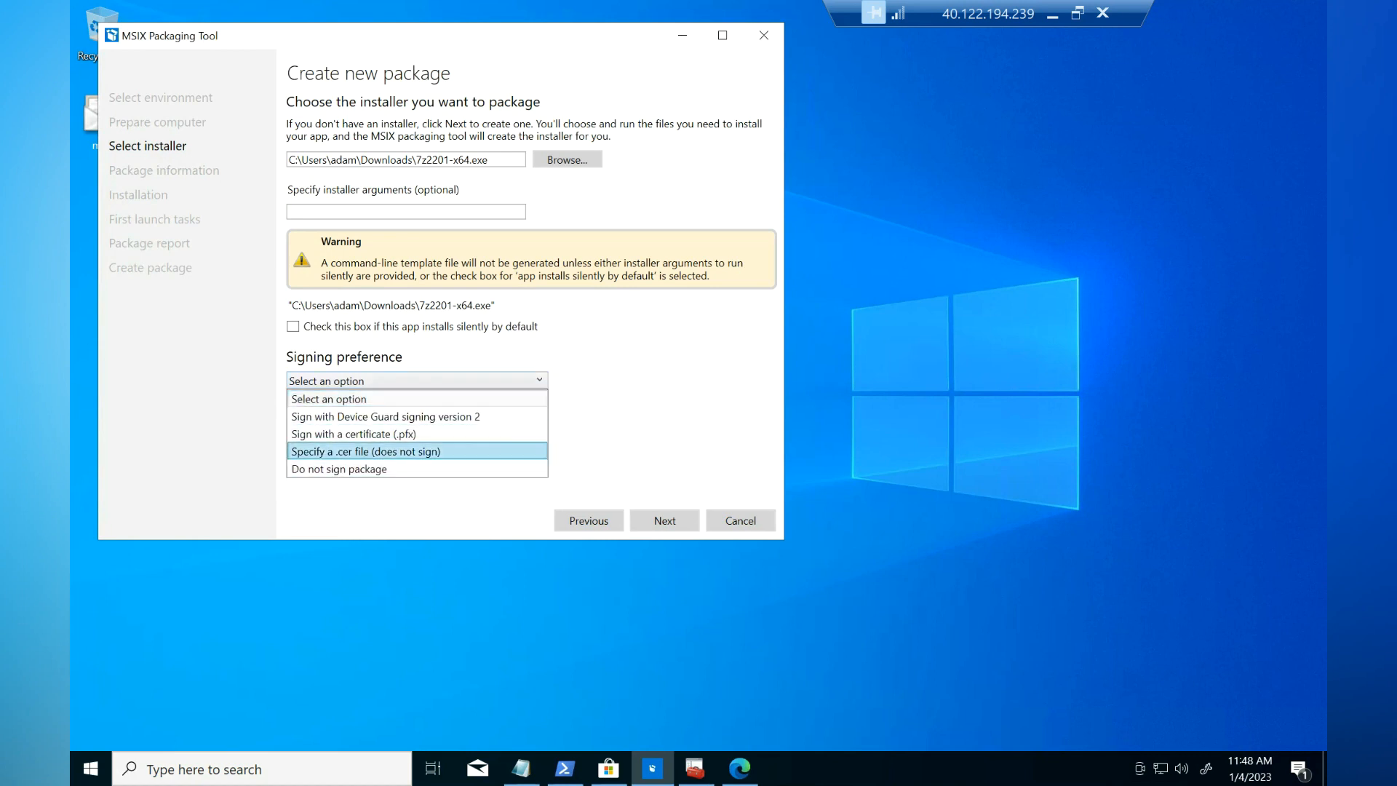
{"action": "left_click", "coordinate": [408, 435]}
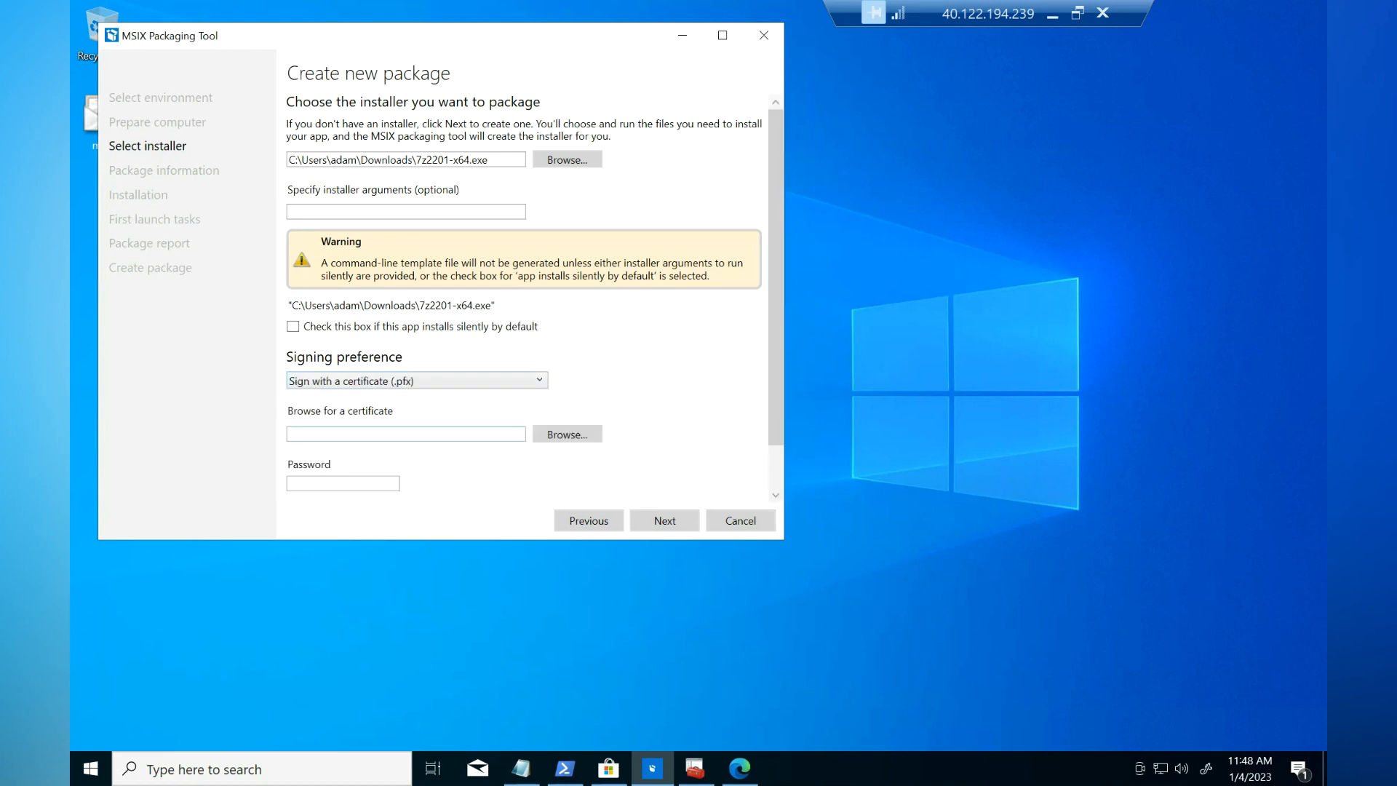
{"action": "left_click", "coordinate": [567, 435]}
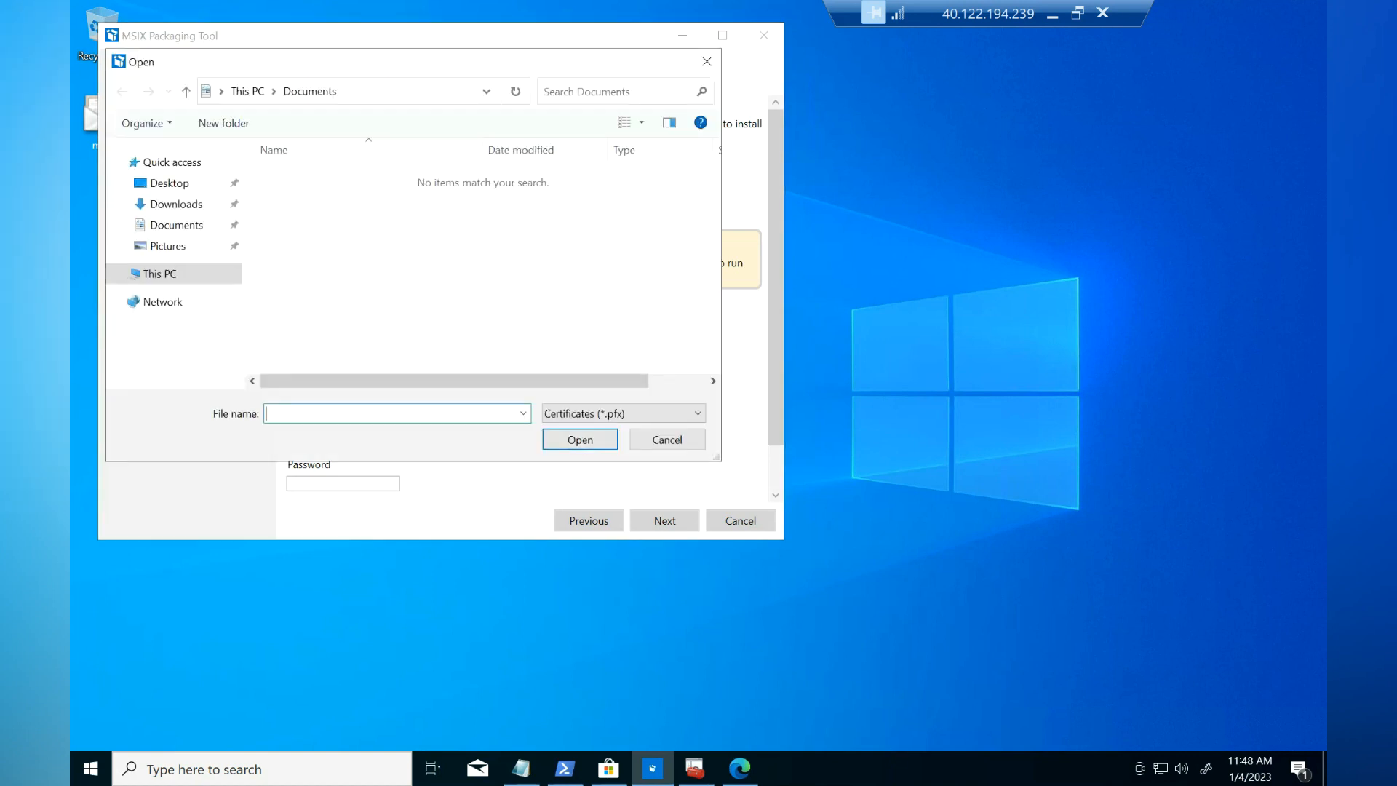
{"action": "left_click", "coordinate": [170, 183]}
{"action": "left_click", "coordinate": [289, 177]}
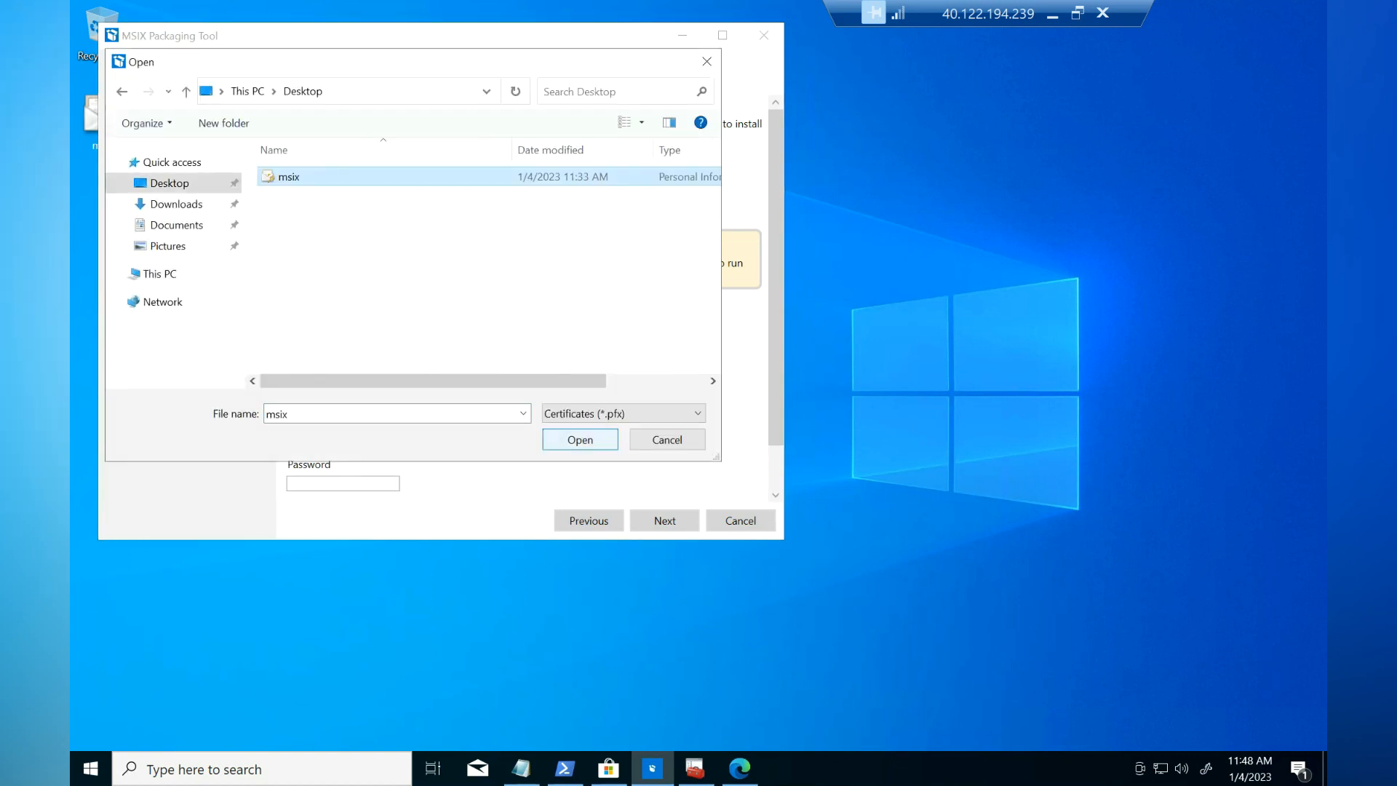
{"action": "key", "text": "Return"}
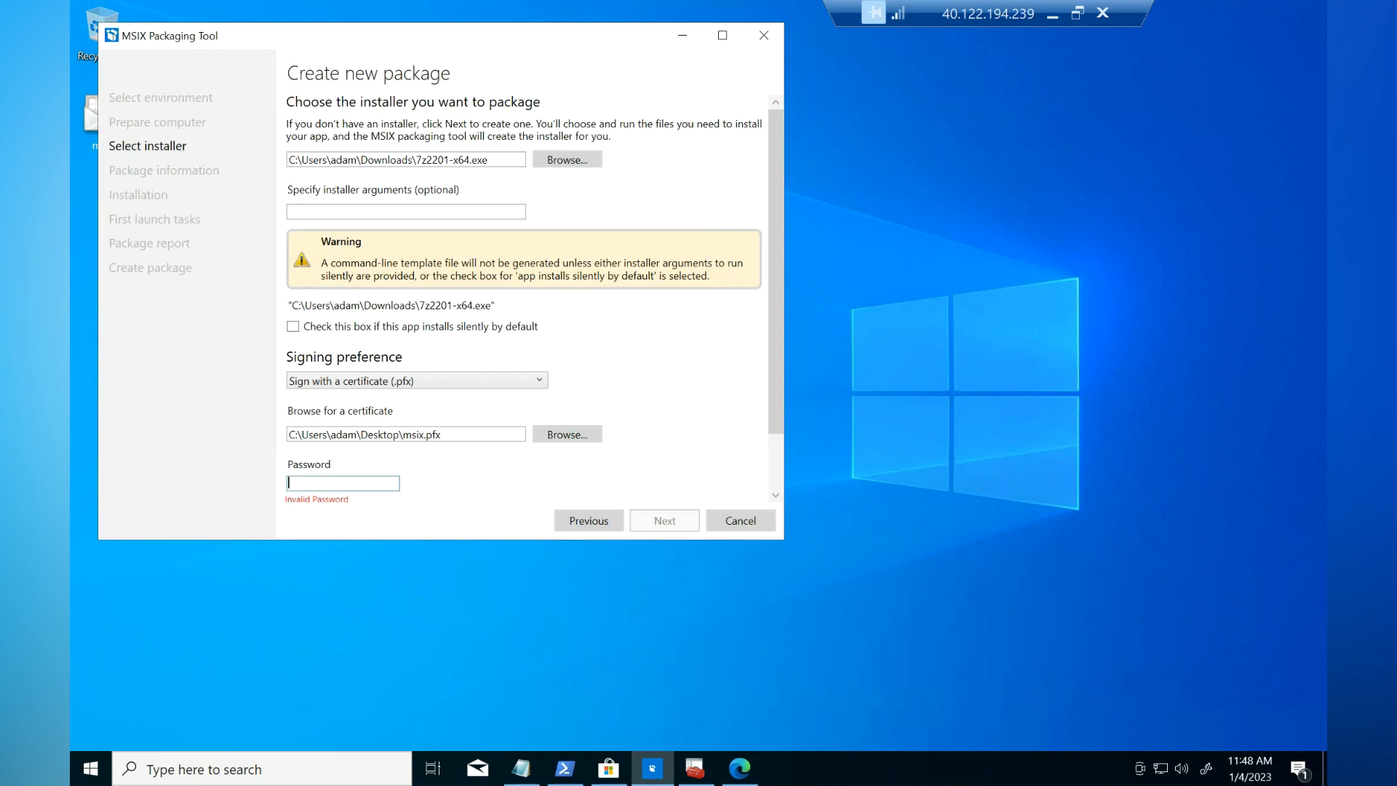
{"action": "type", "text": "••••••••"}
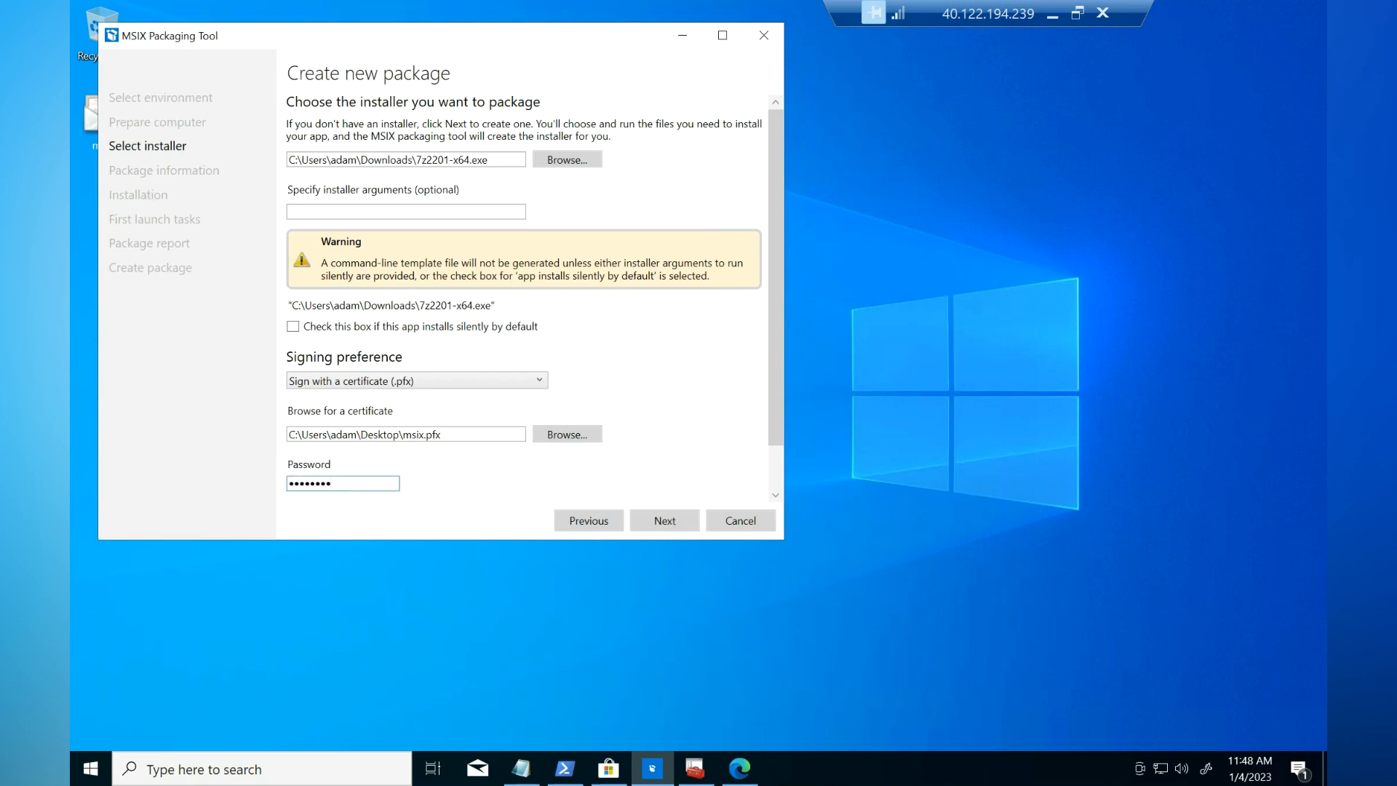
{"action": "left_click", "coordinate": [665, 522]}
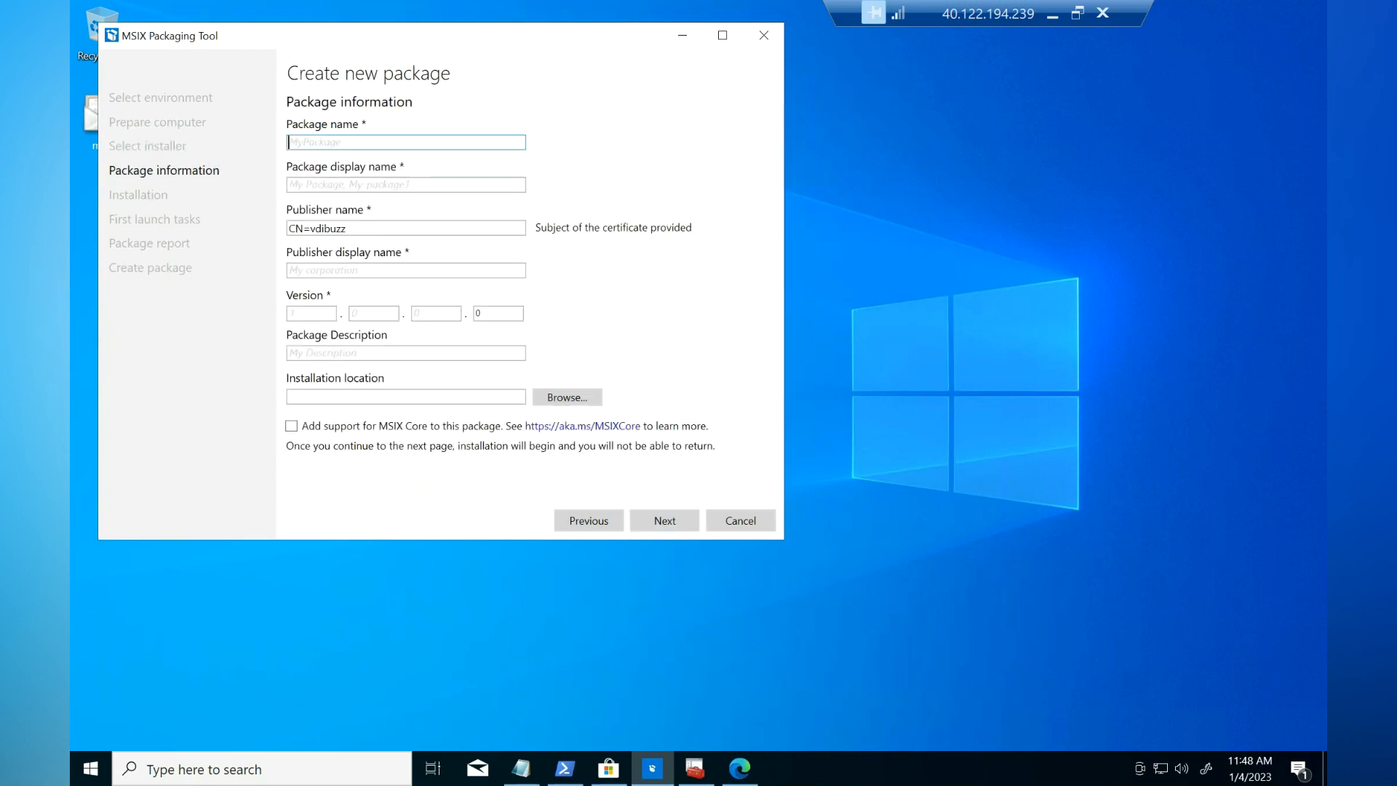
Step: Set package name, display name and publisher display name all to 7zip
{"action": "type", "text": "7zip"}
{"action": "key", "text": "ctrl+a"}
{"action": "key", "text": "ctrl+c"}
{"action": "key", "text": "Tab"}
{"action": "key", "text": "ctrl+v"}
{"action": "key", "text": "Tab"}
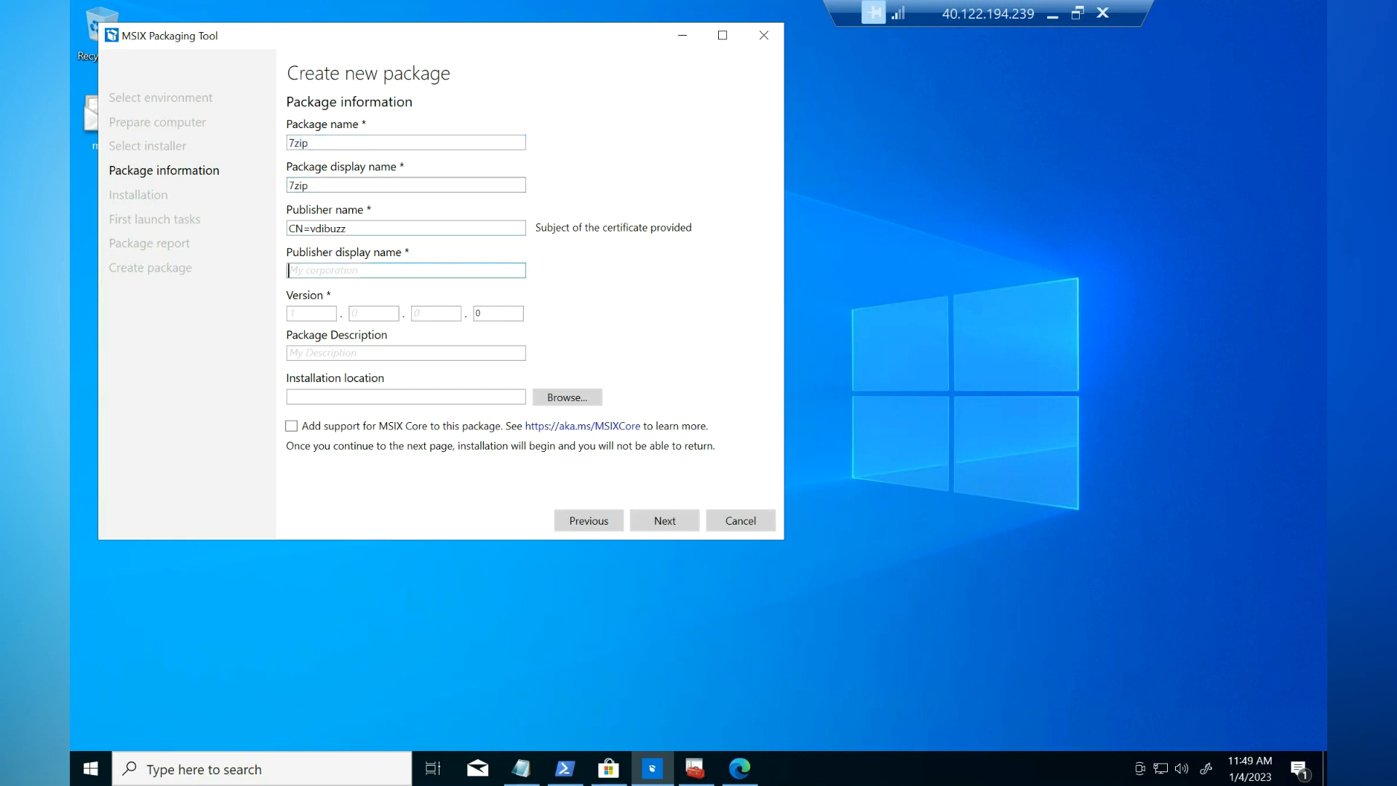
{"action": "key", "text": "ctrl+v"}
Step: Set the package version to 1.0.0.0 and continue to installation
{"action": "key", "text": "Tab"}
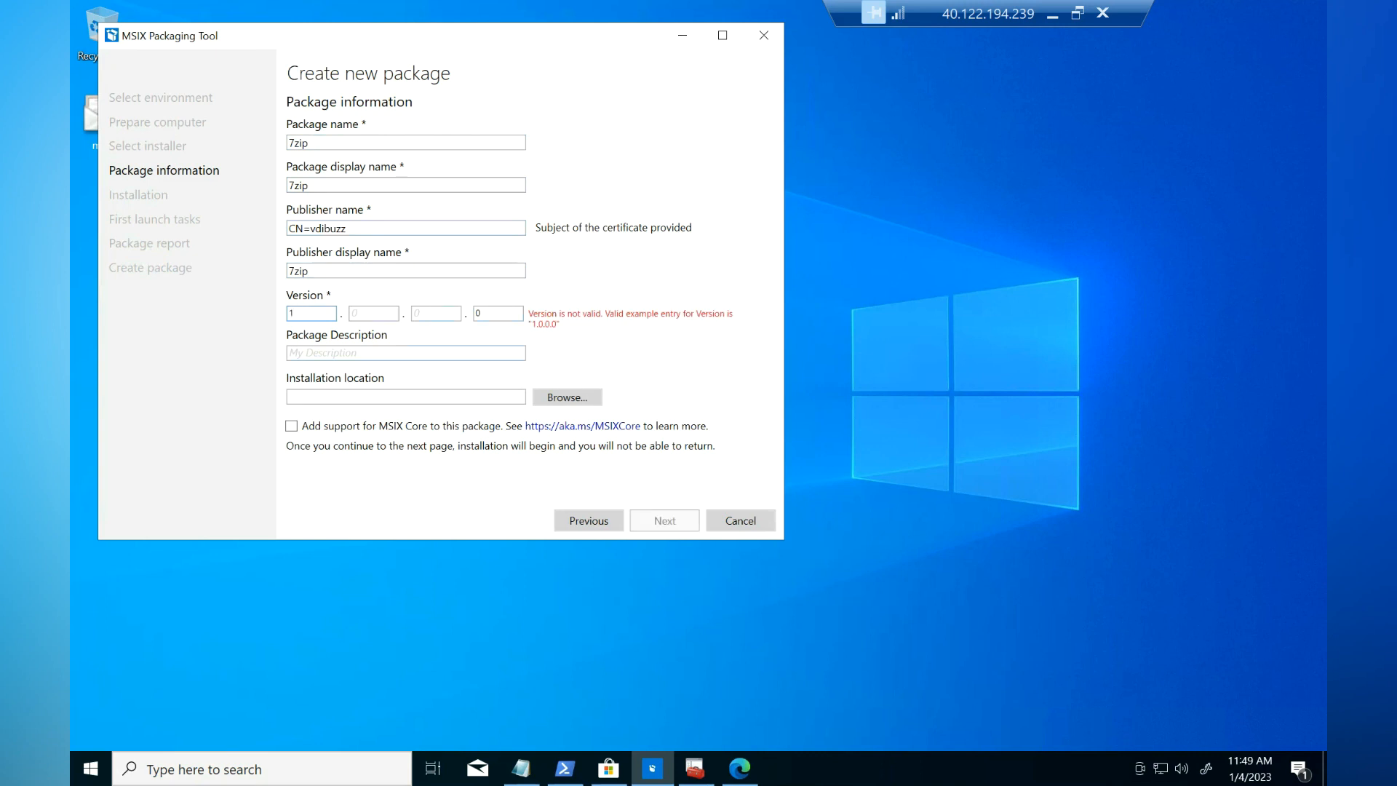
{"action": "key", "text": "Tab"}
{"action": "type", "text": "0"}
{"action": "key", "text": "Tab"}
{"action": "type", "text": "0"}
{"action": "key", "text": "Tab"}
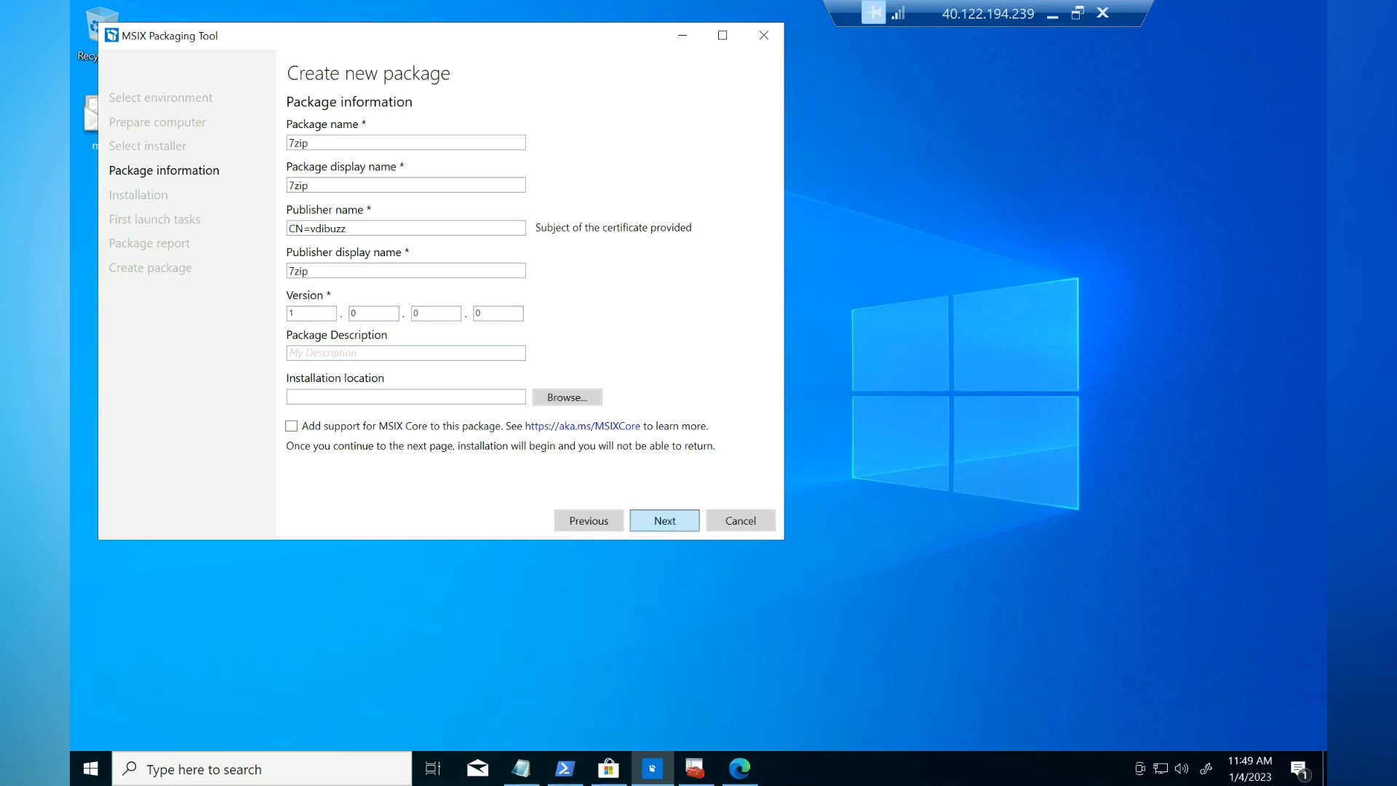
{"action": "left_click", "coordinate": [665, 521]}
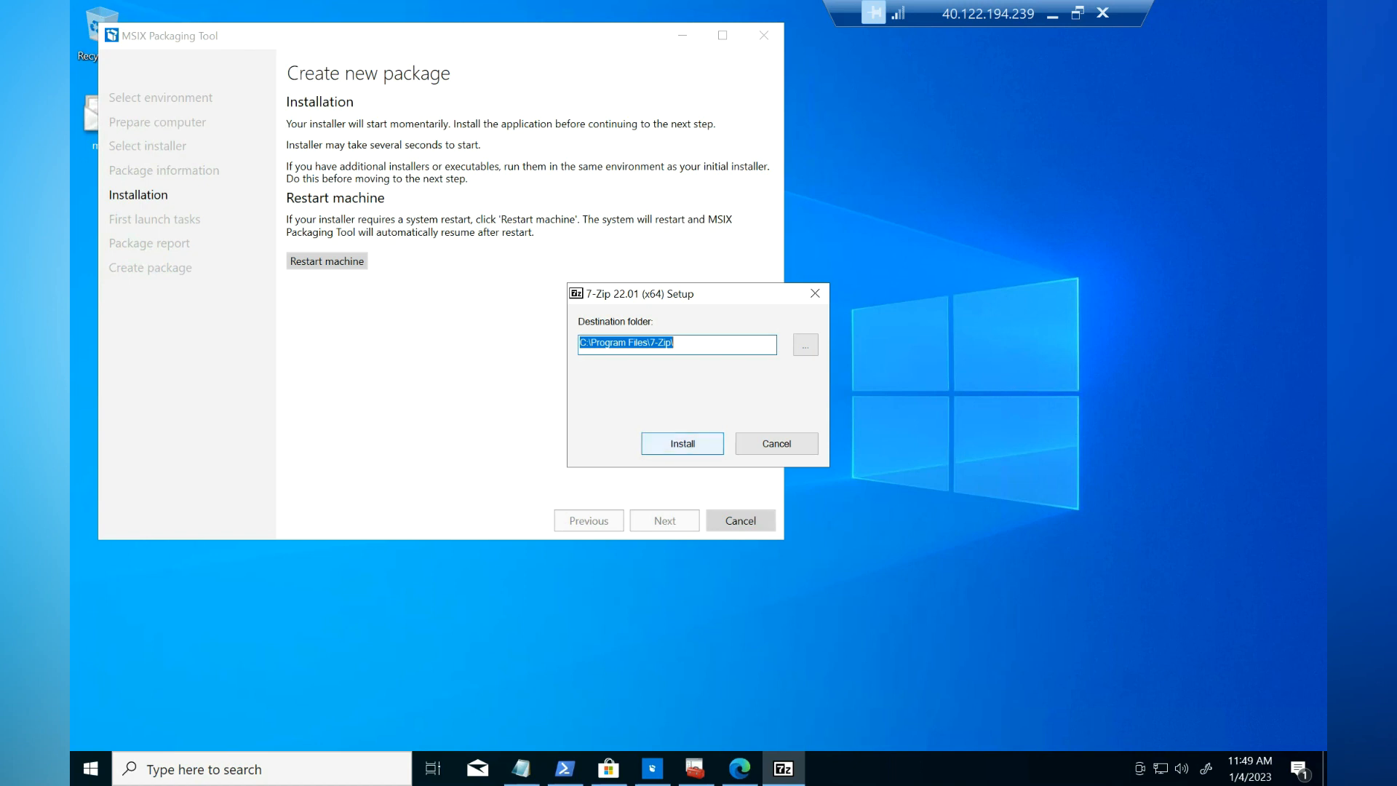
Step: Install 7-Zip 22.01 to the default folder, confirm capture is done, and pass the package report
{"action": "key", "text": "Return"}
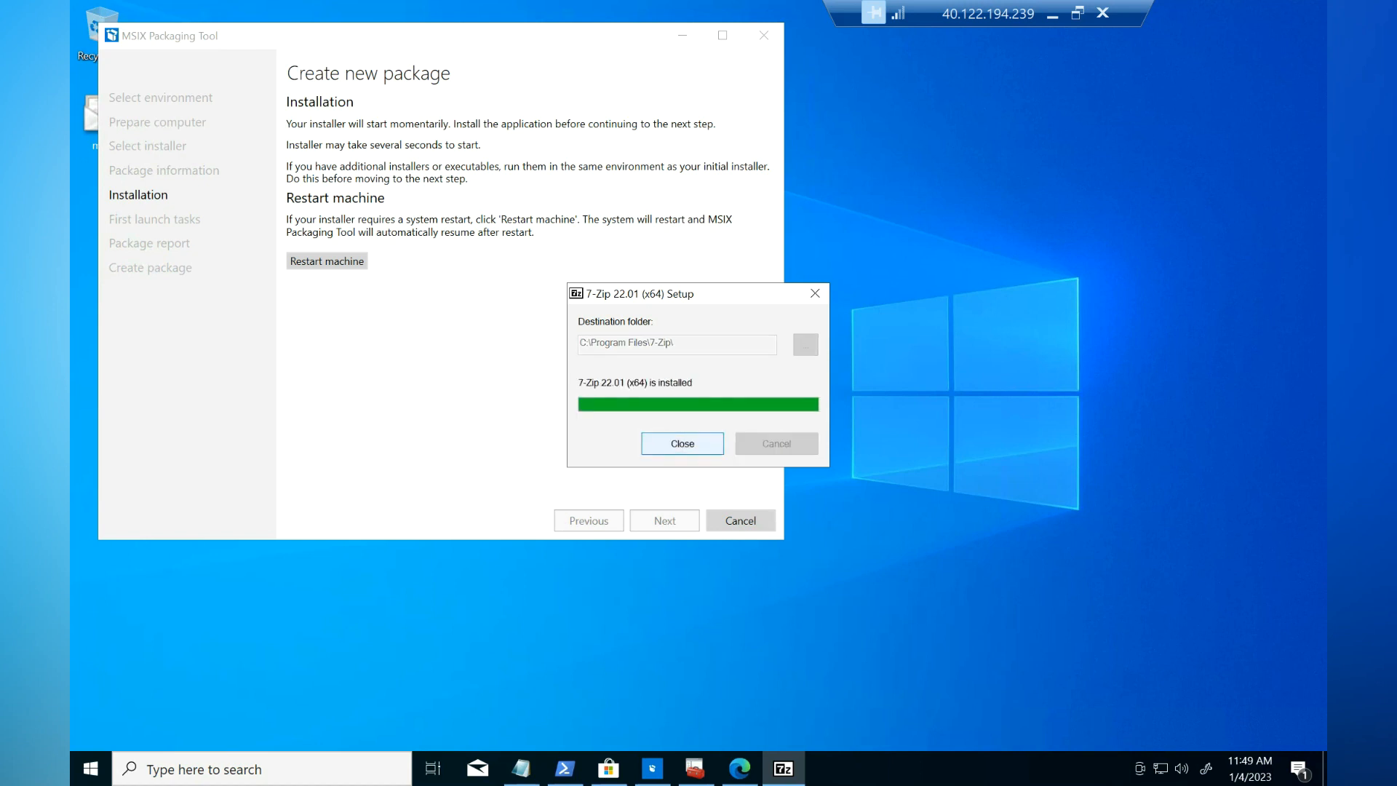
{"action": "left_click", "coordinate": [682, 443]}
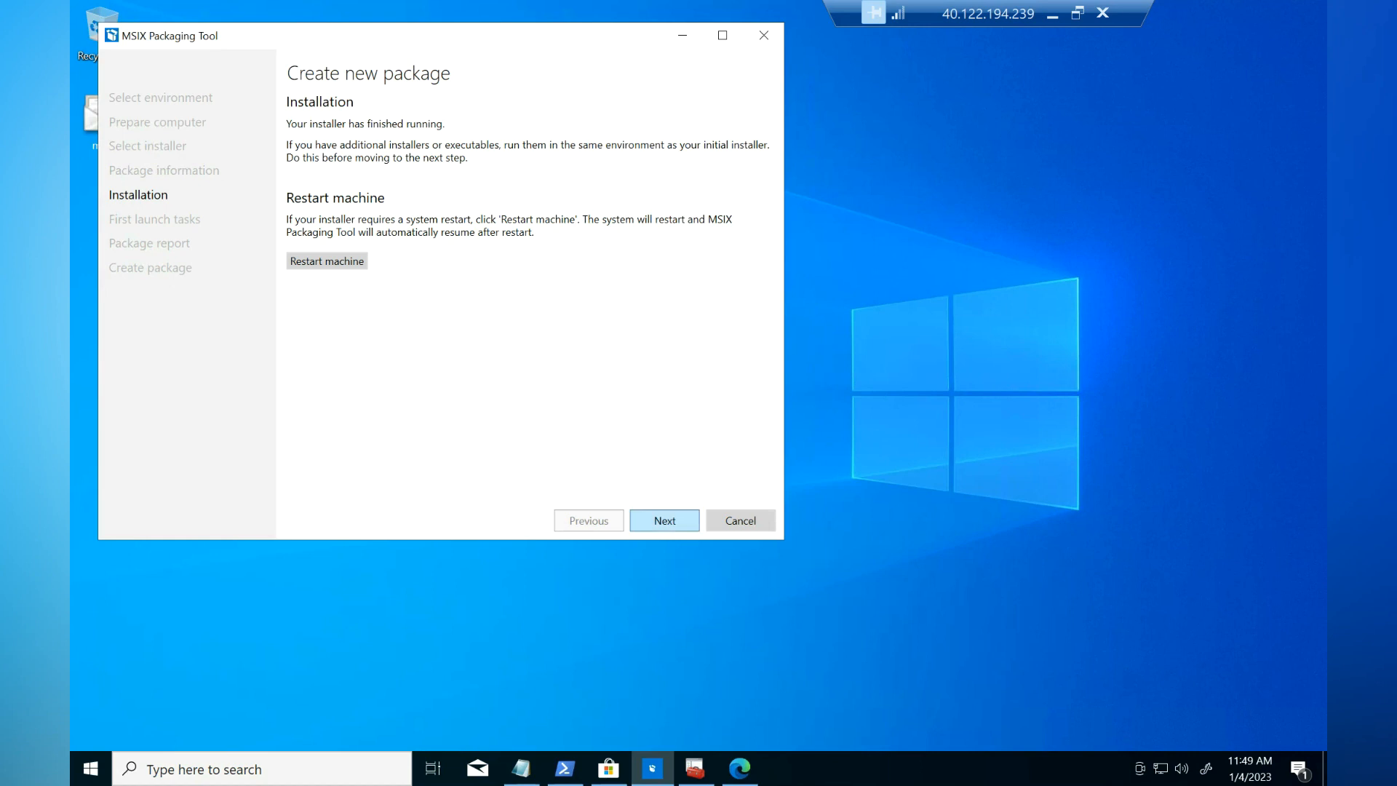
{"action": "left_click", "coordinate": [664, 520]}
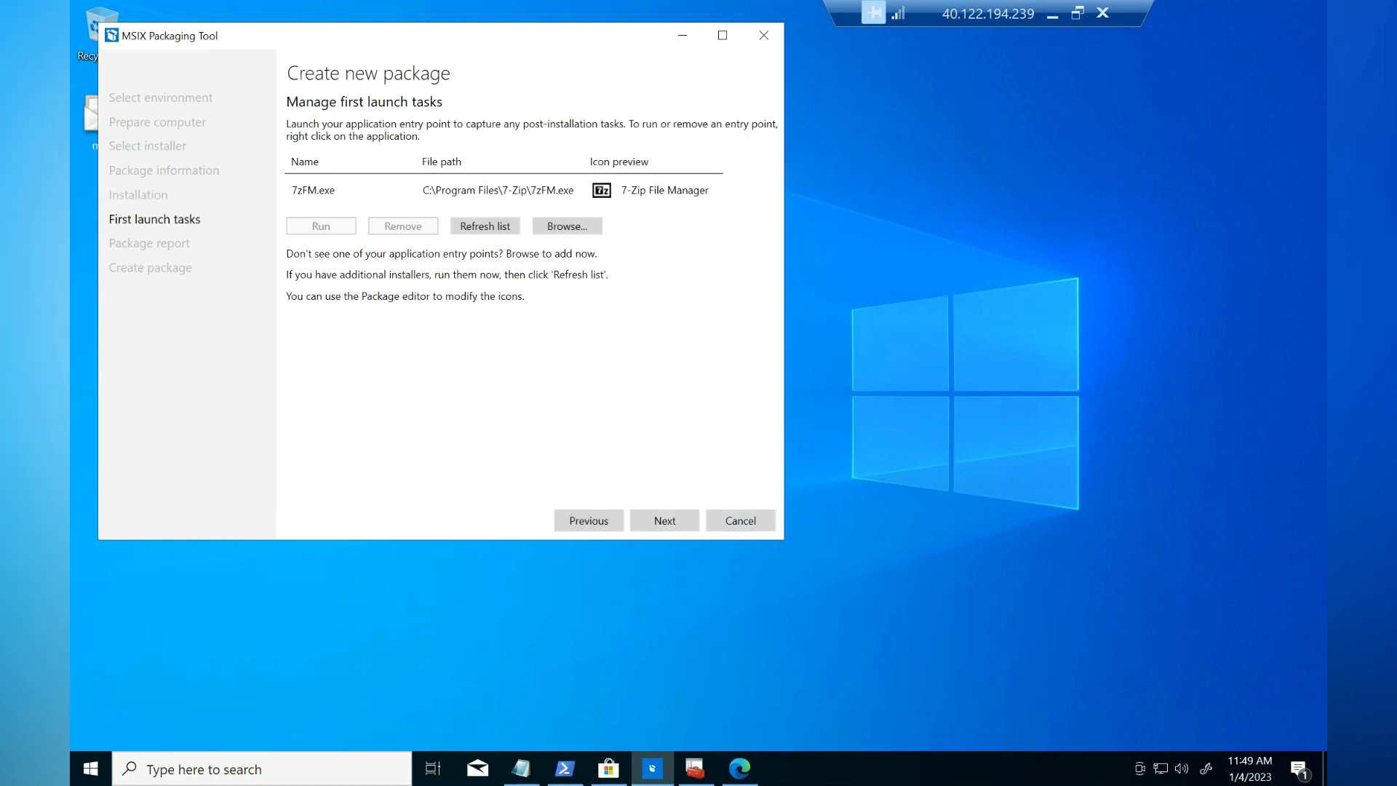
{"action": "left_click", "coordinate": [663, 521]}
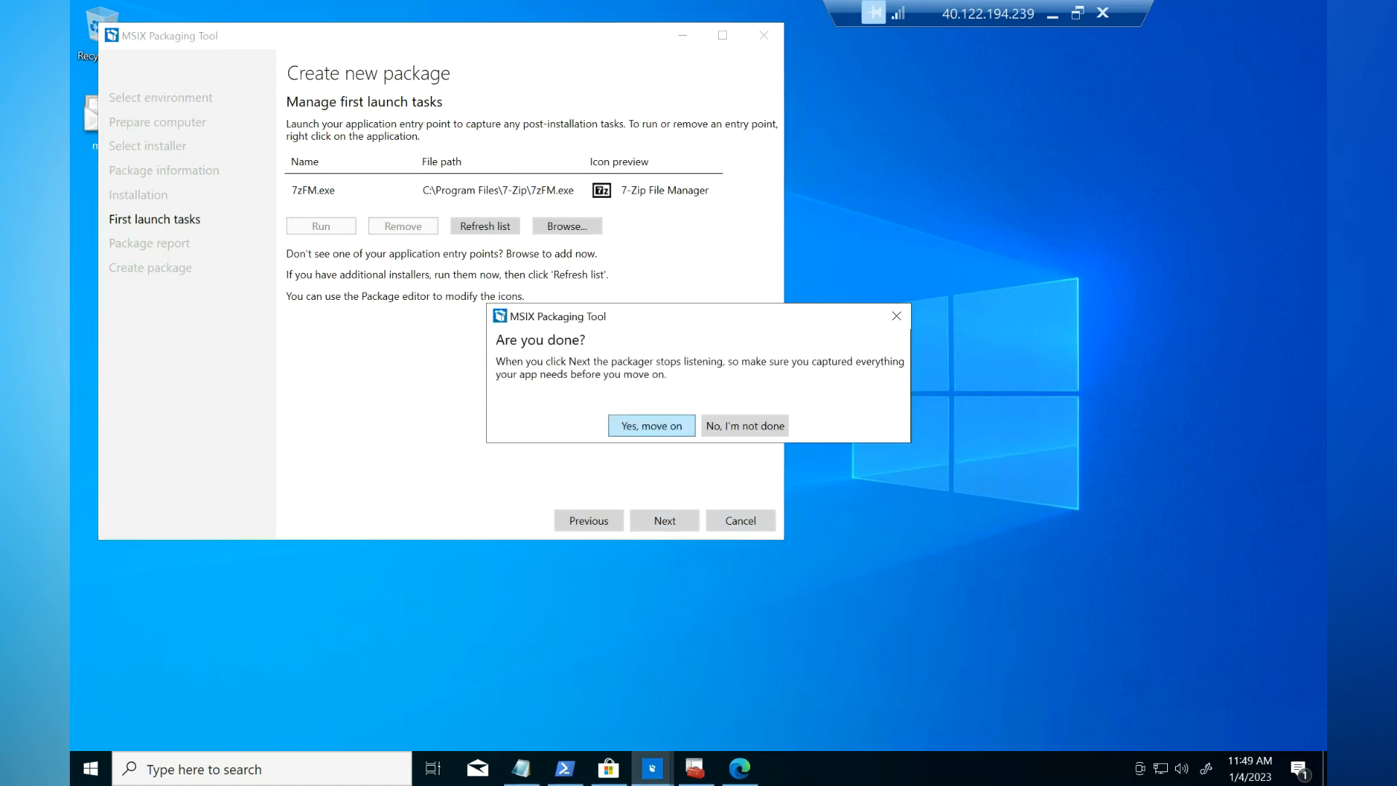
{"action": "left_click", "coordinate": [652, 426]}
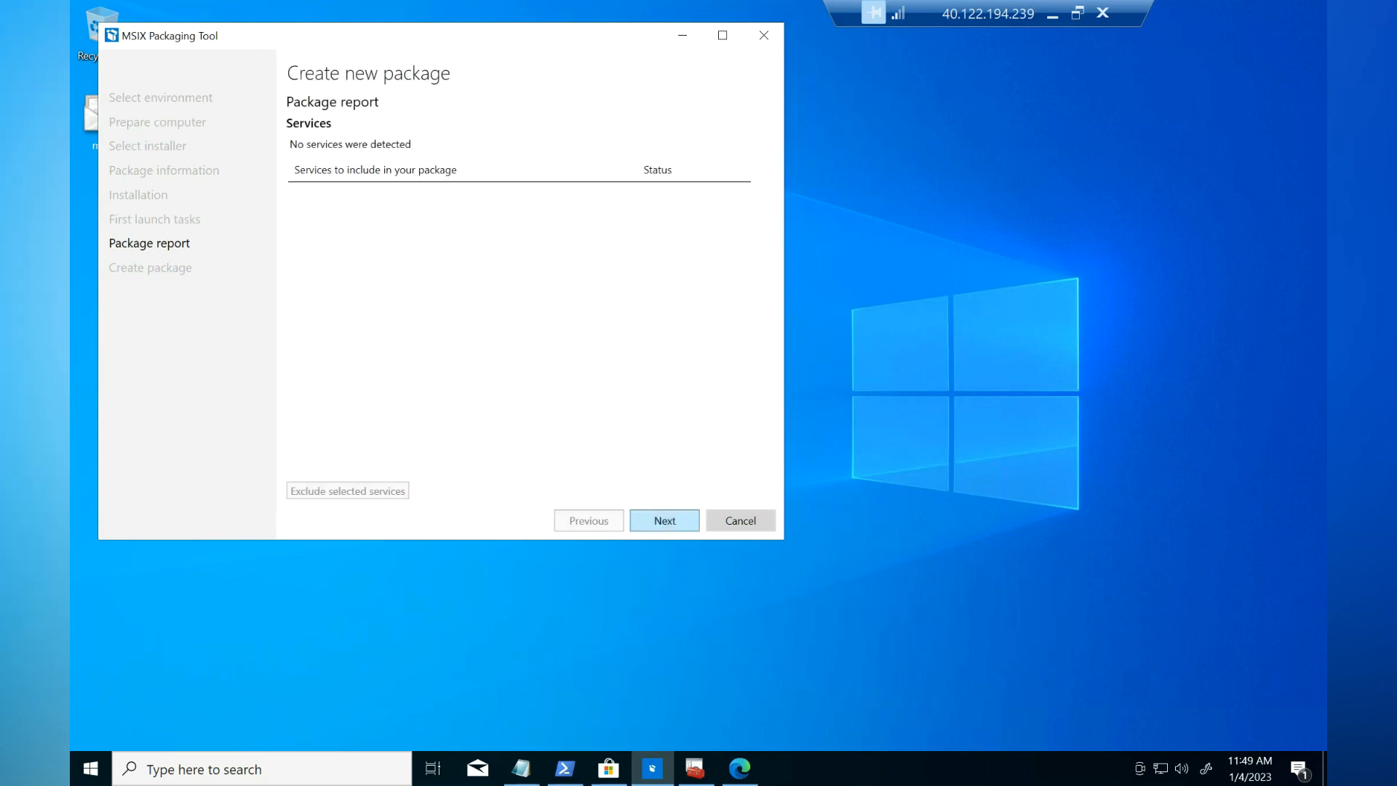
{"action": "left_click", "coordinate": [665, 521]}
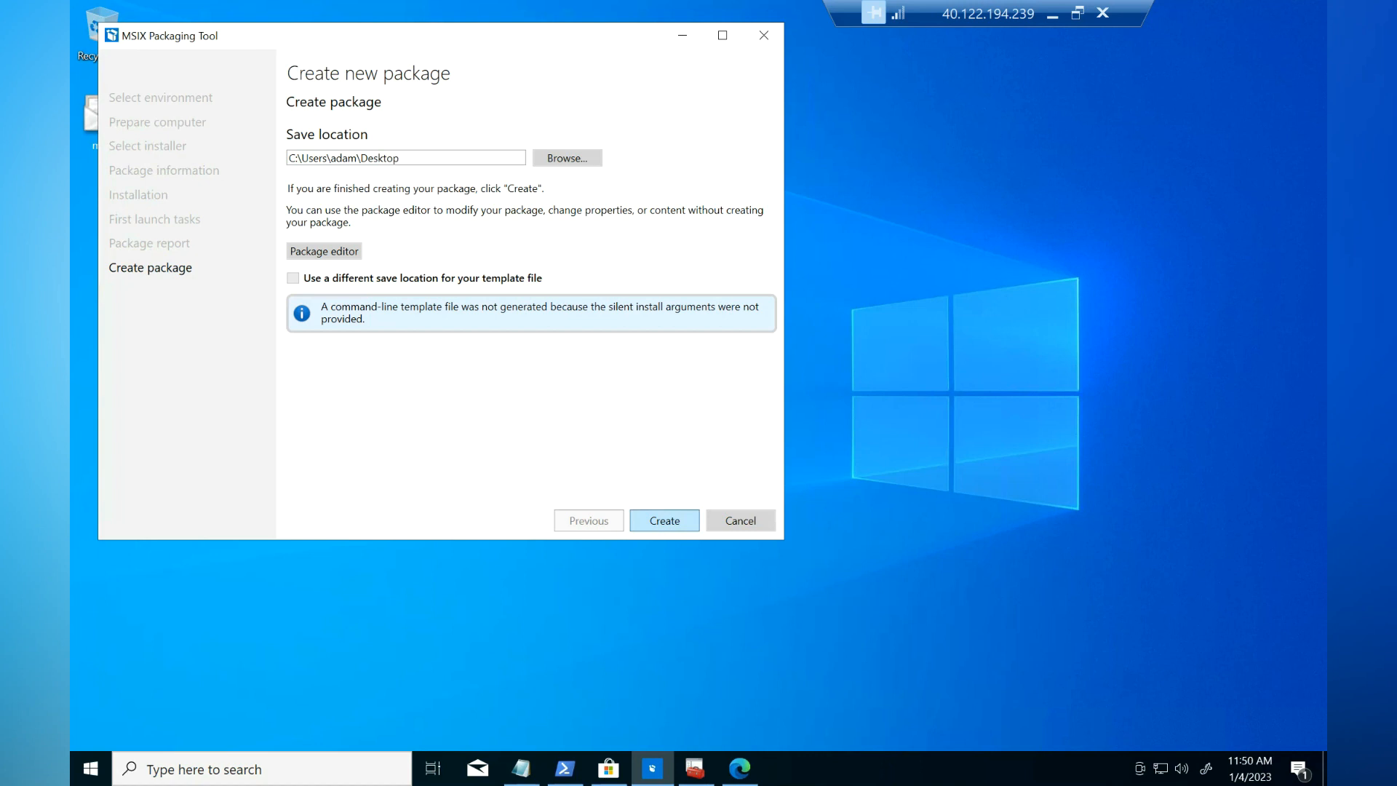
Step: Create the 7zip_1.0.0.0_x64 MSIX package on the Desktop, then reopen Edge in a new tab
{"action": "left_click", "coordinate": [665, 520]}
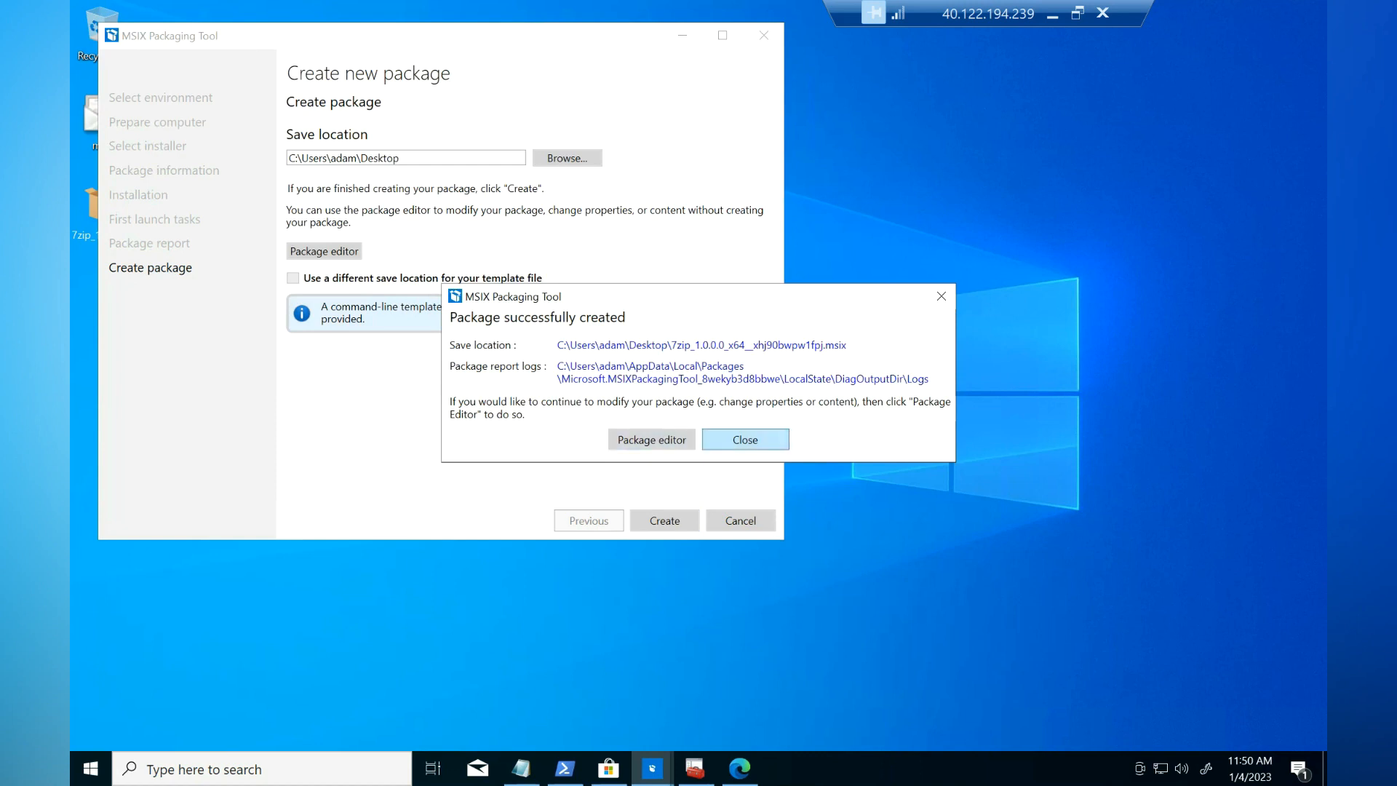
{"action": "left_click", "coordinate": [745, 440]}
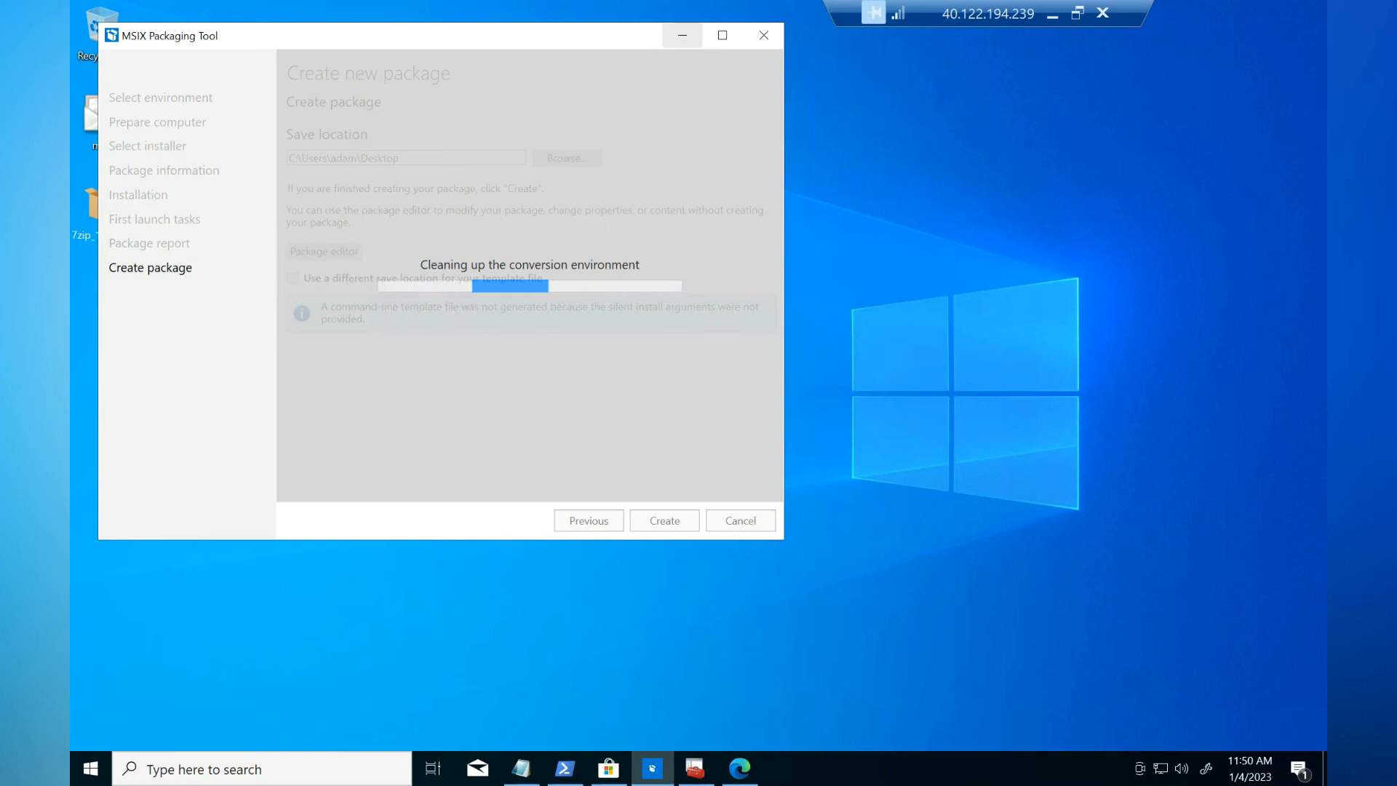
{"action": "left_click", "coordinate": [682, 34]}
{"action": "left_click", "coordinate": [103, 208]}
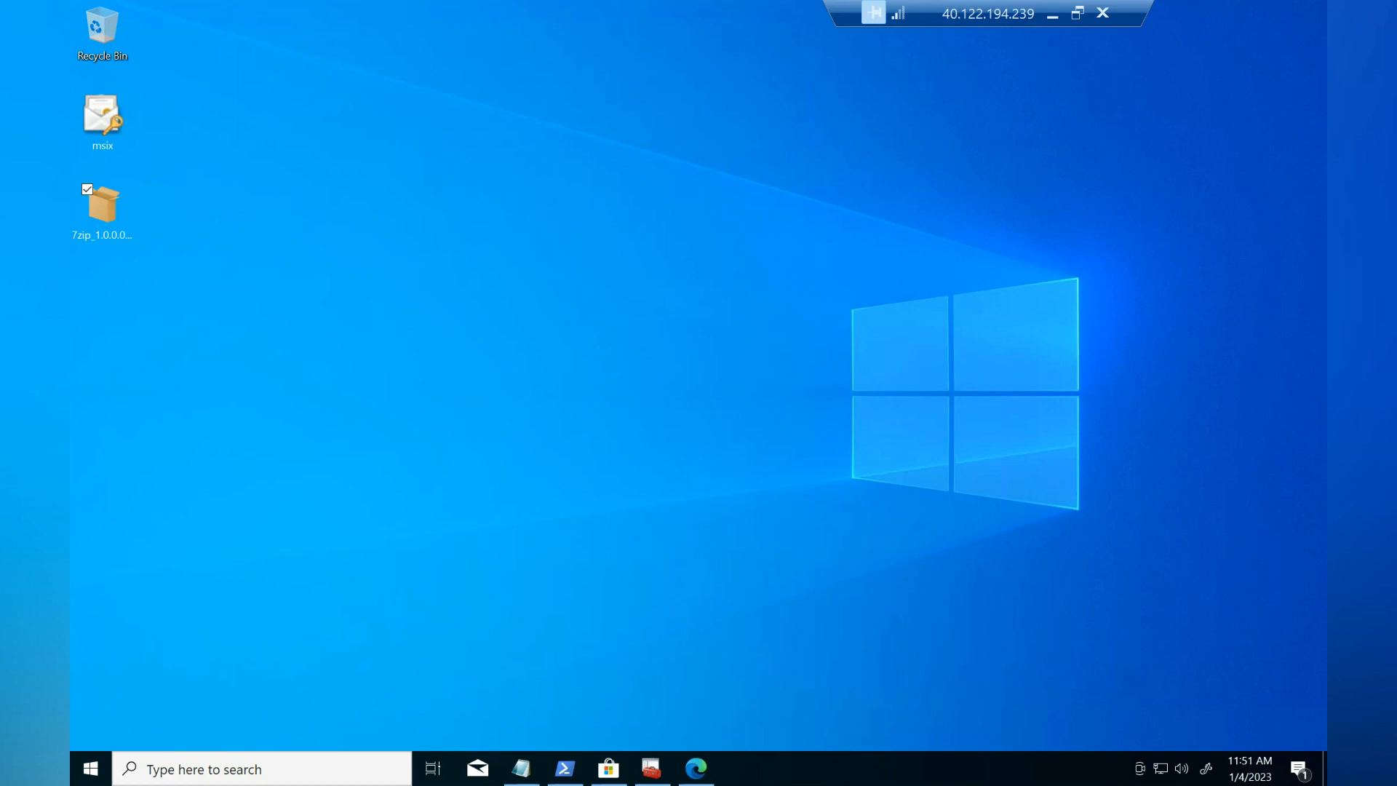
{"action": "left_click", "coordinate": [103, 207]}
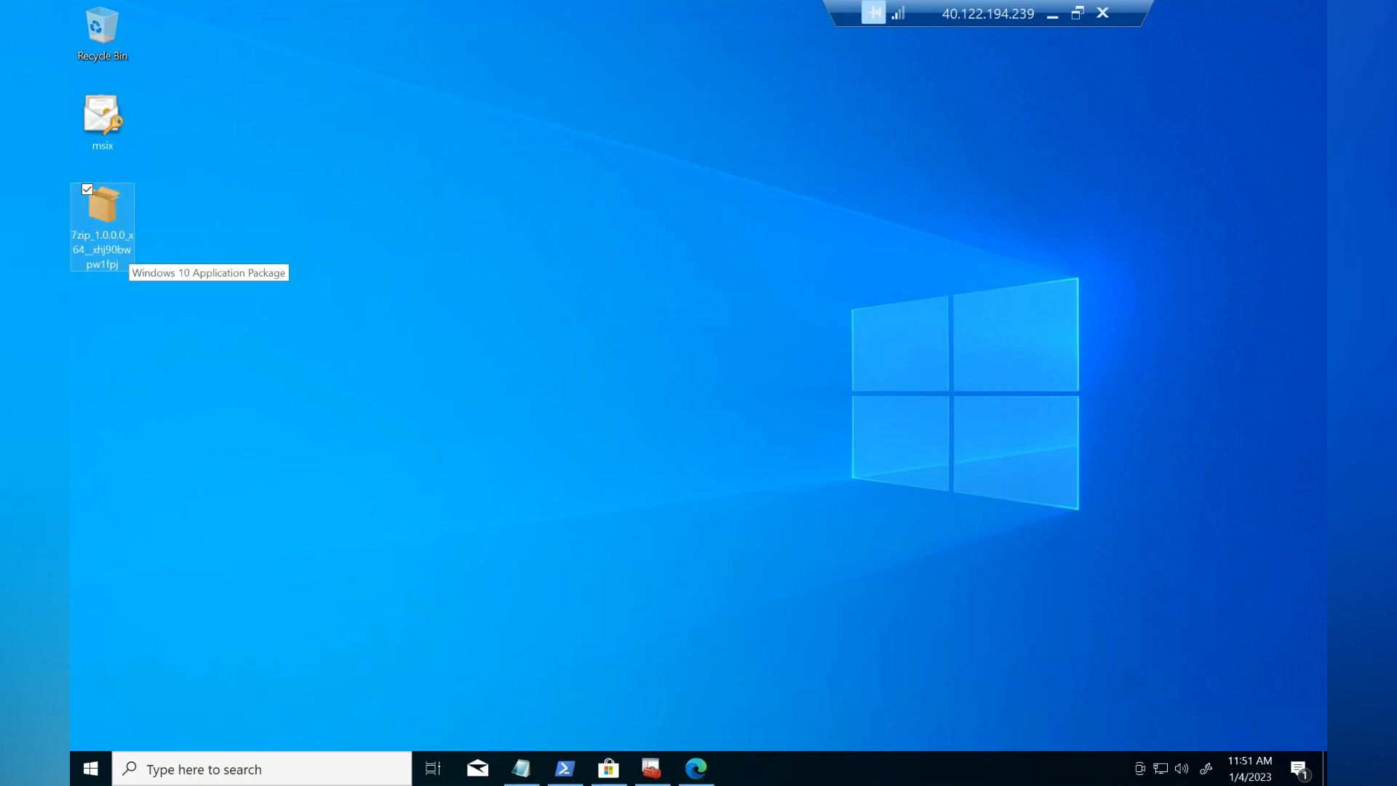
{"action": "left_click", "coordinate": [696, 767]}
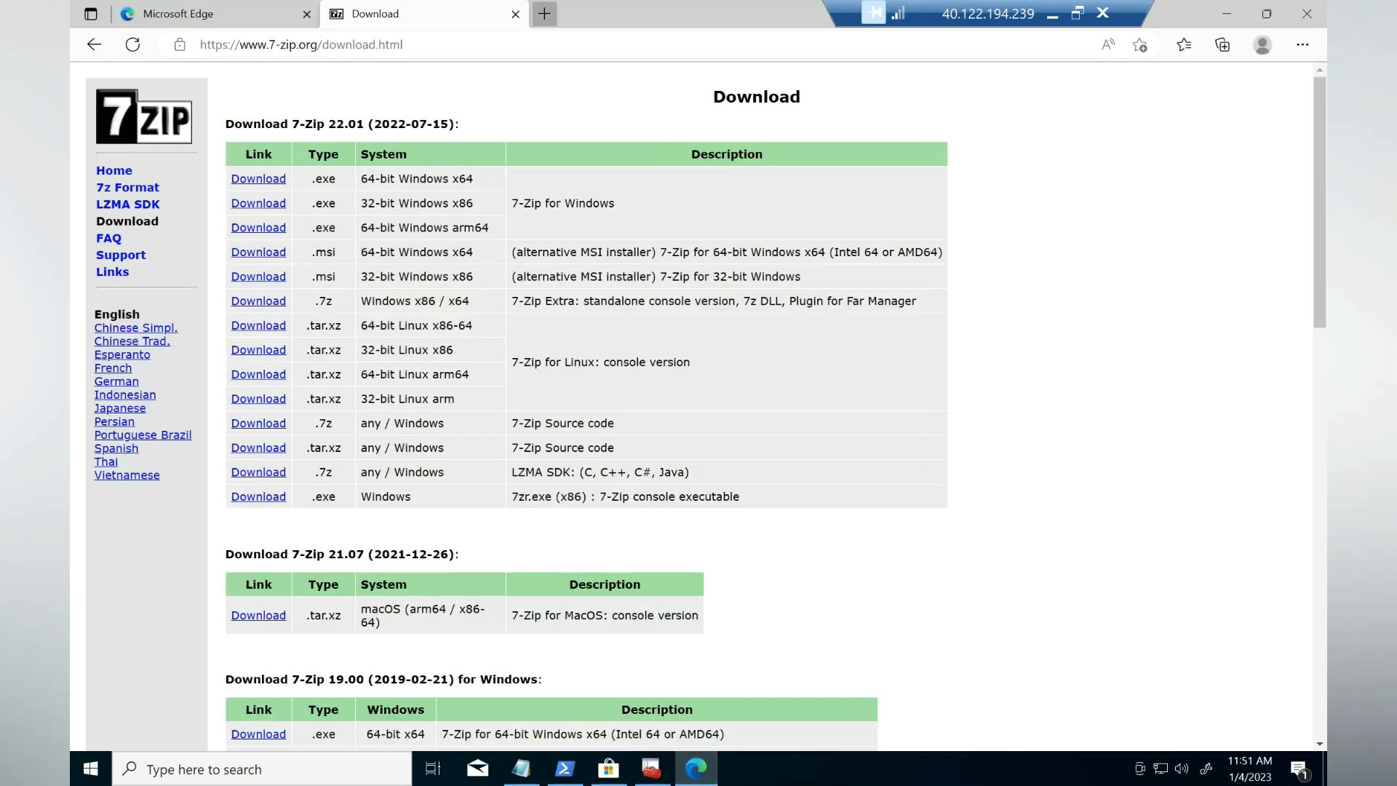
{"action": "left_click", "coordinate": [544, 14]}
{"action": "right_click", "coordinate": [437, 47]}
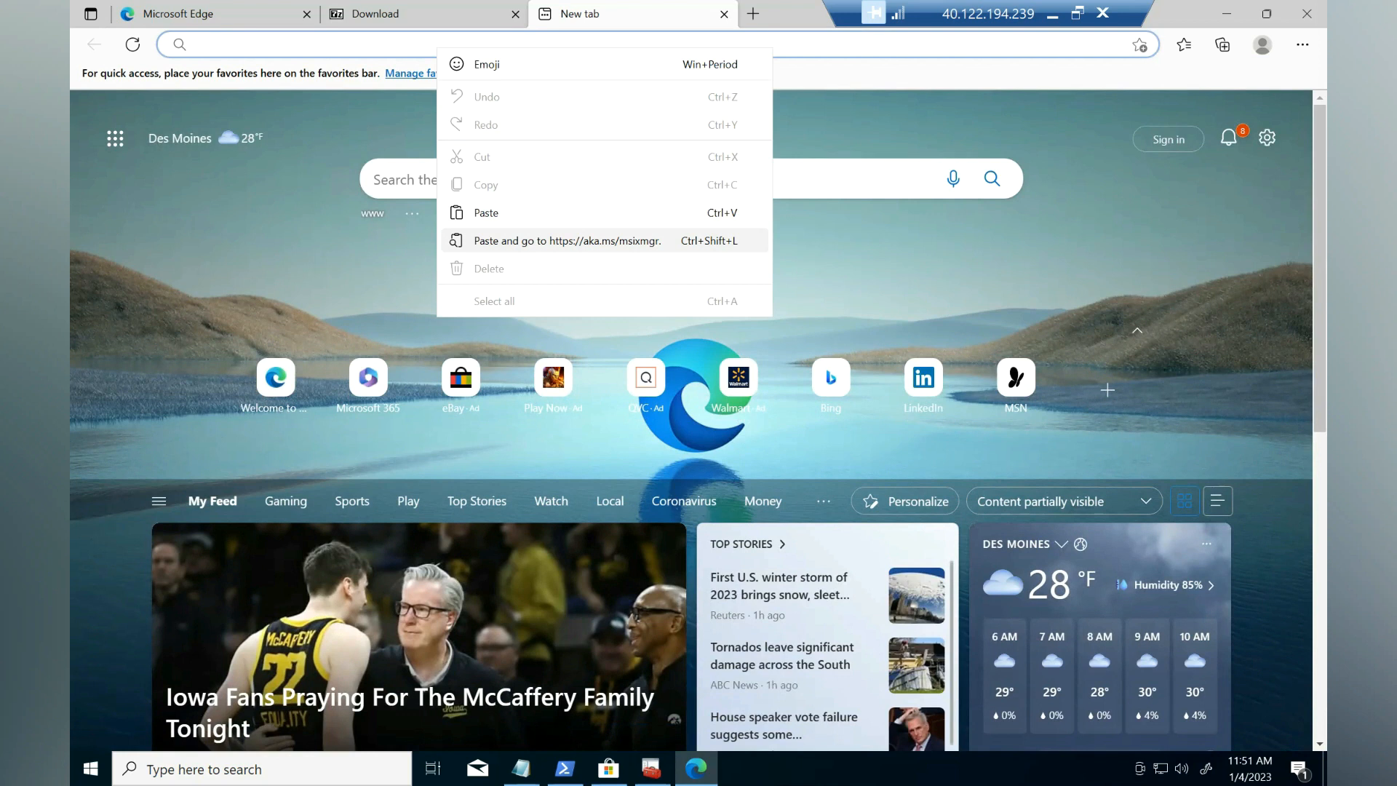
{"action": "left_click", "coordinate": [568, 240]}
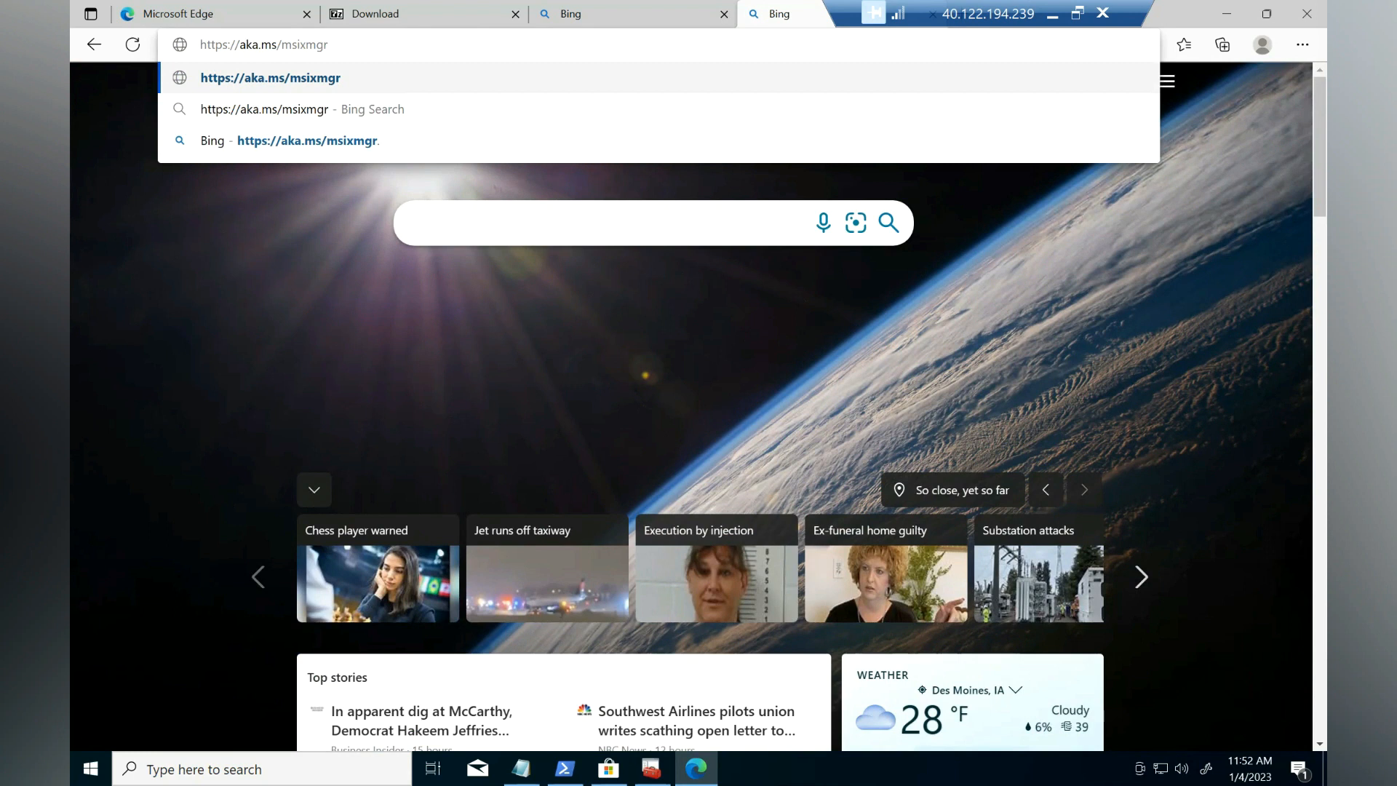
{"action": "key", "text": "Return"}
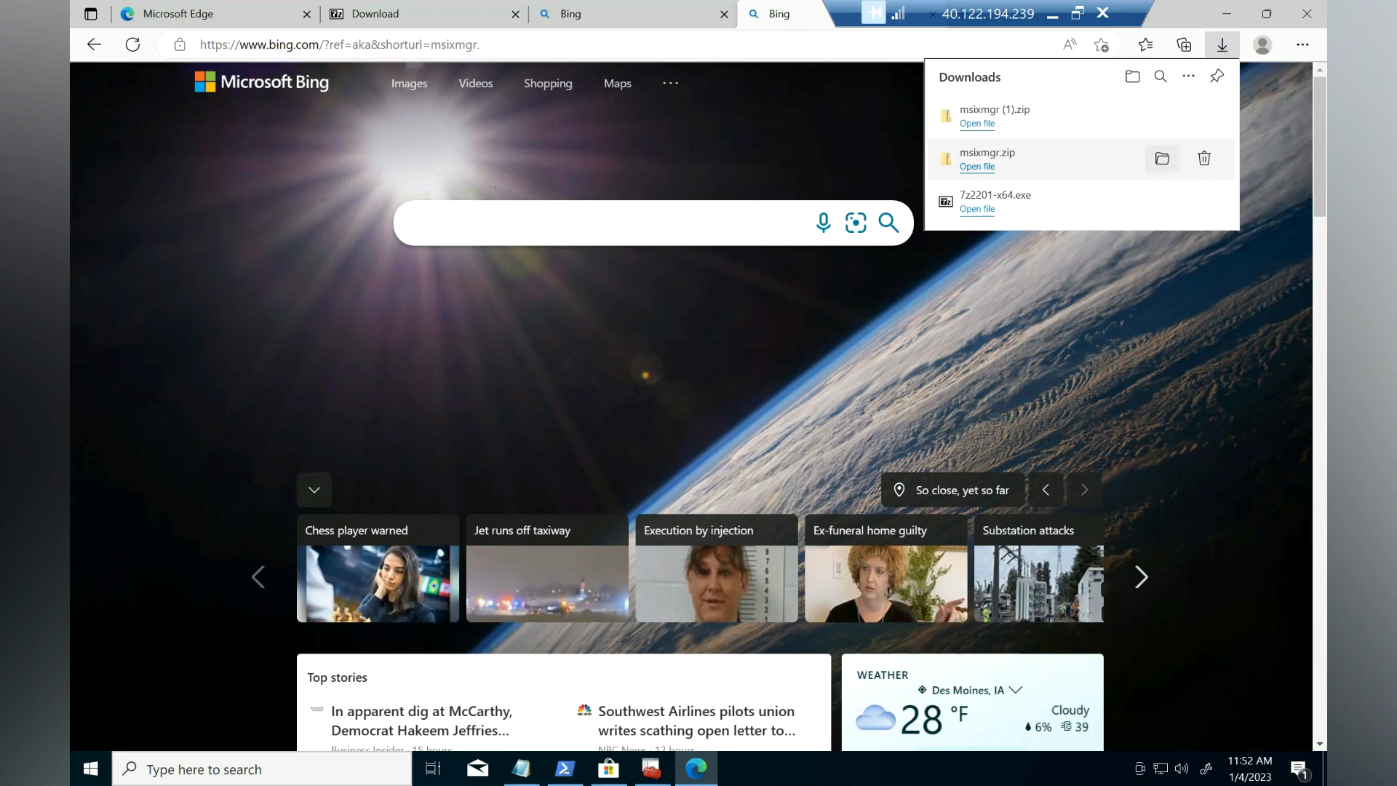
Step: Extract msixmgr.zip into Downloads\msixmgr
{"action": "left_click", "coordinate": [1162, 159]}
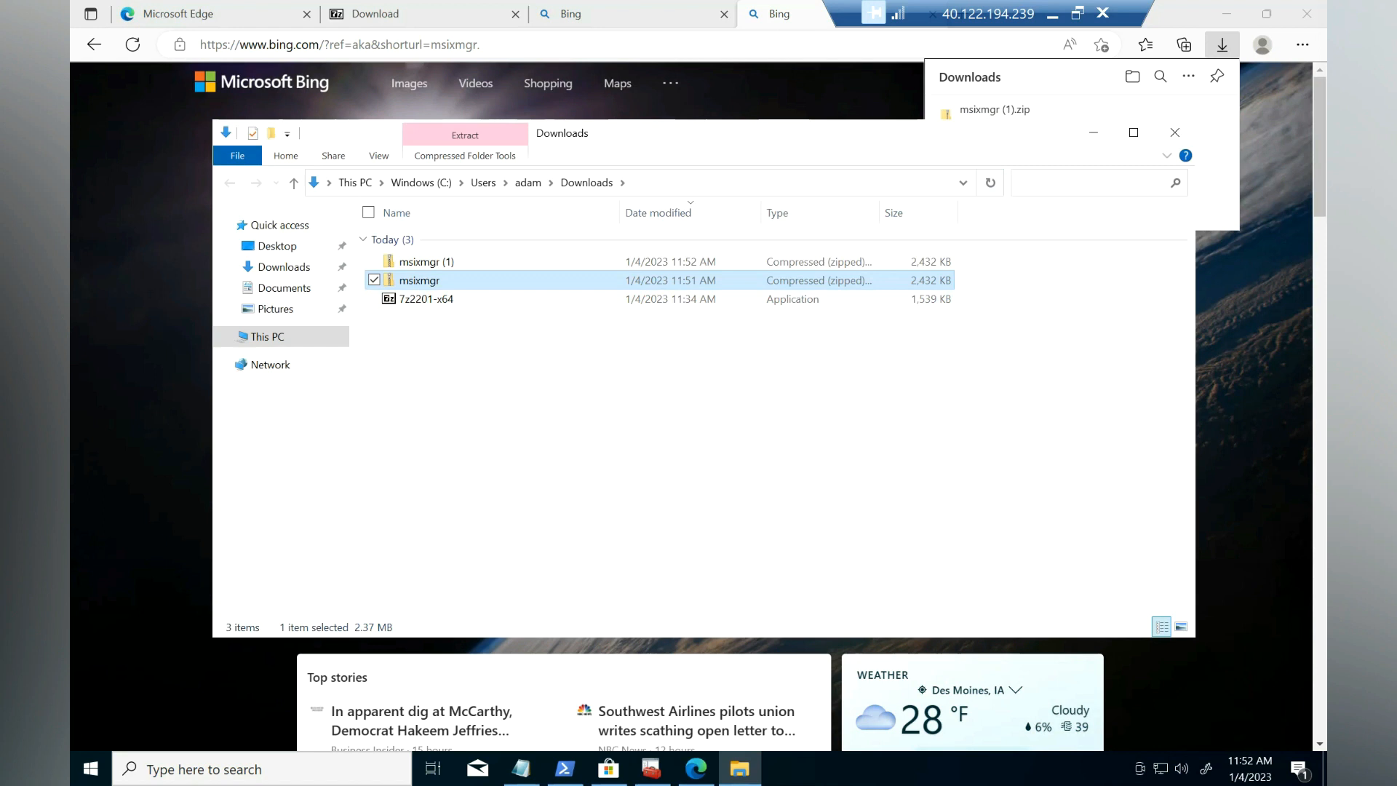
{"action": "right_click", "coordinate": [419, 281]}
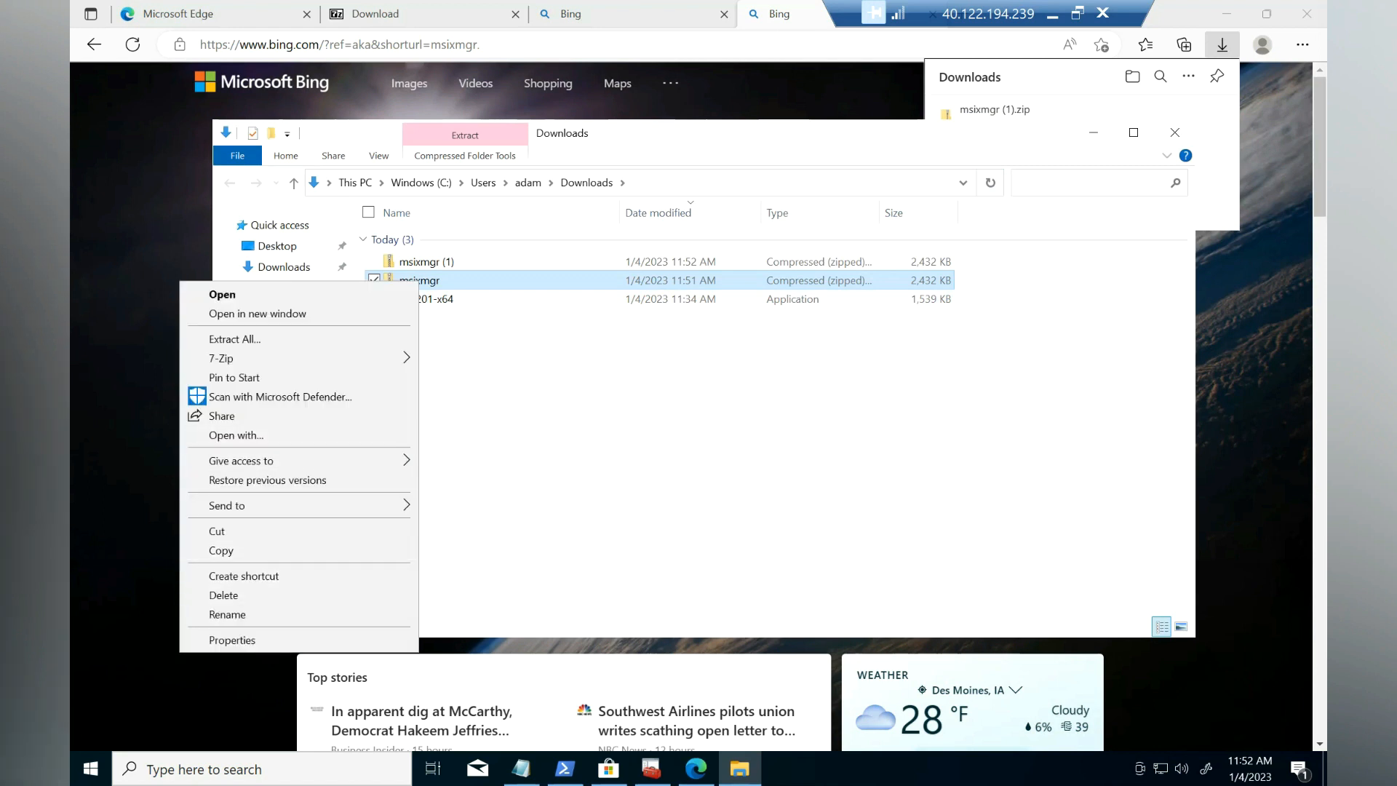
{"action": "left_click", "coordinate": [234, 339]}
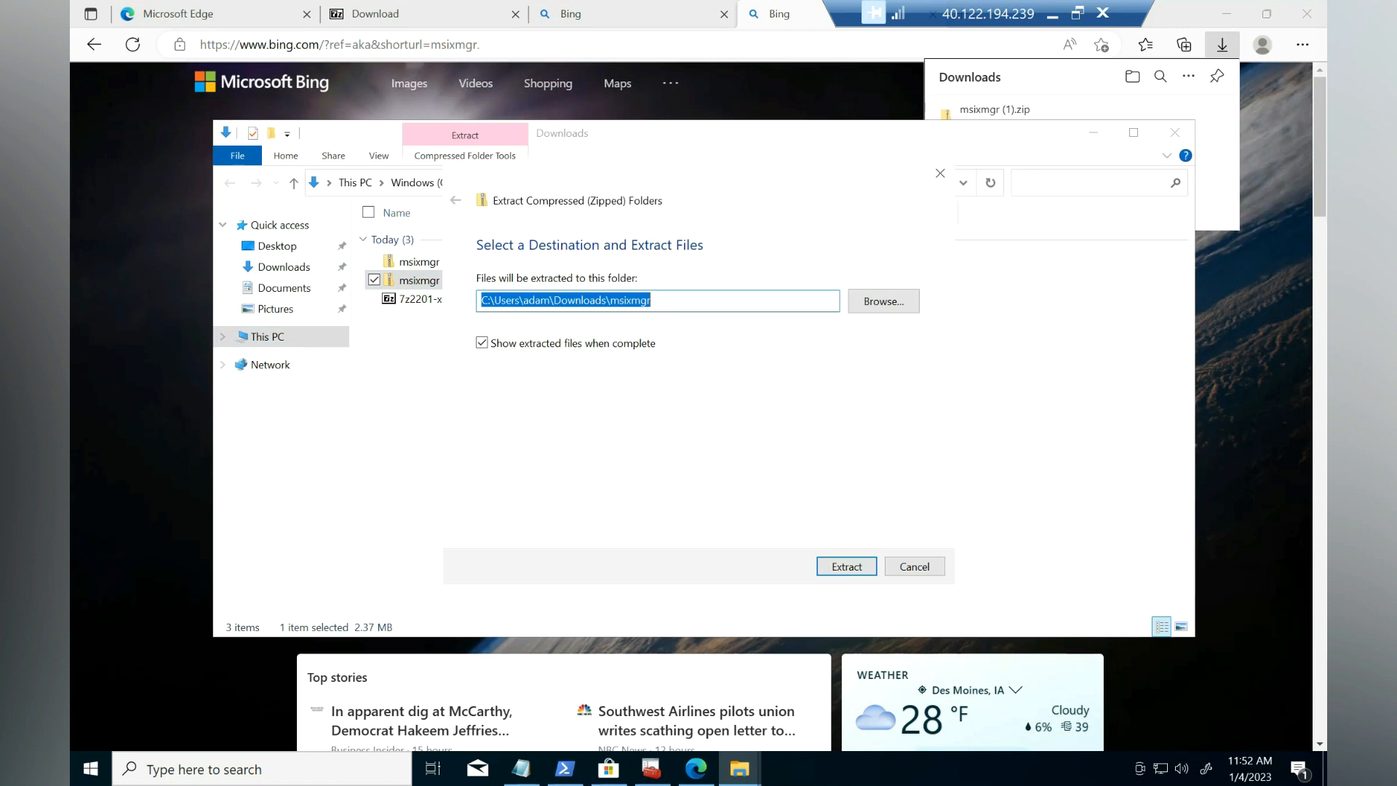
{"action": "key", "text": "Return"}
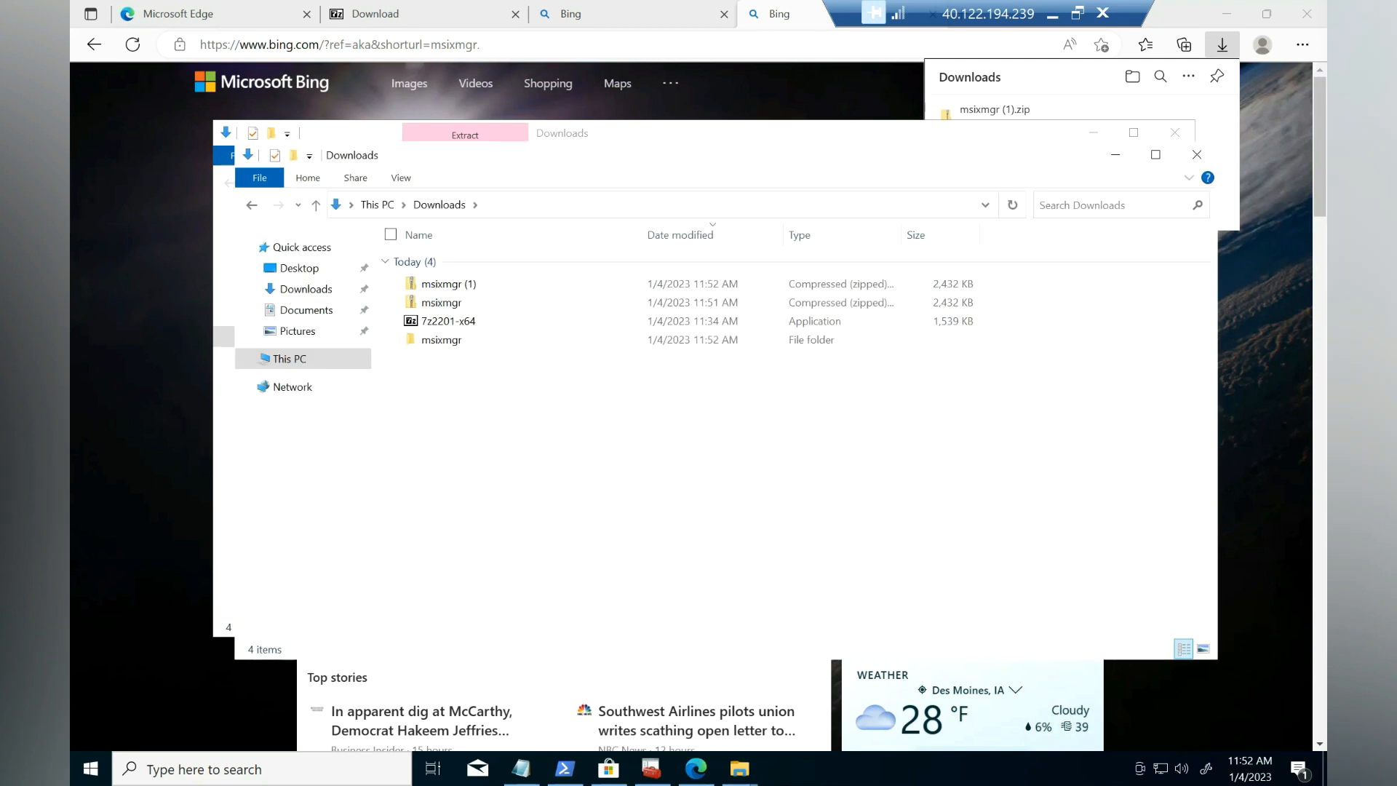
Step: Copy the extracted msixmgr folder and paste it into the root of Windows (C:)
{"action": "right_click", "coordinate": [444, 340]}
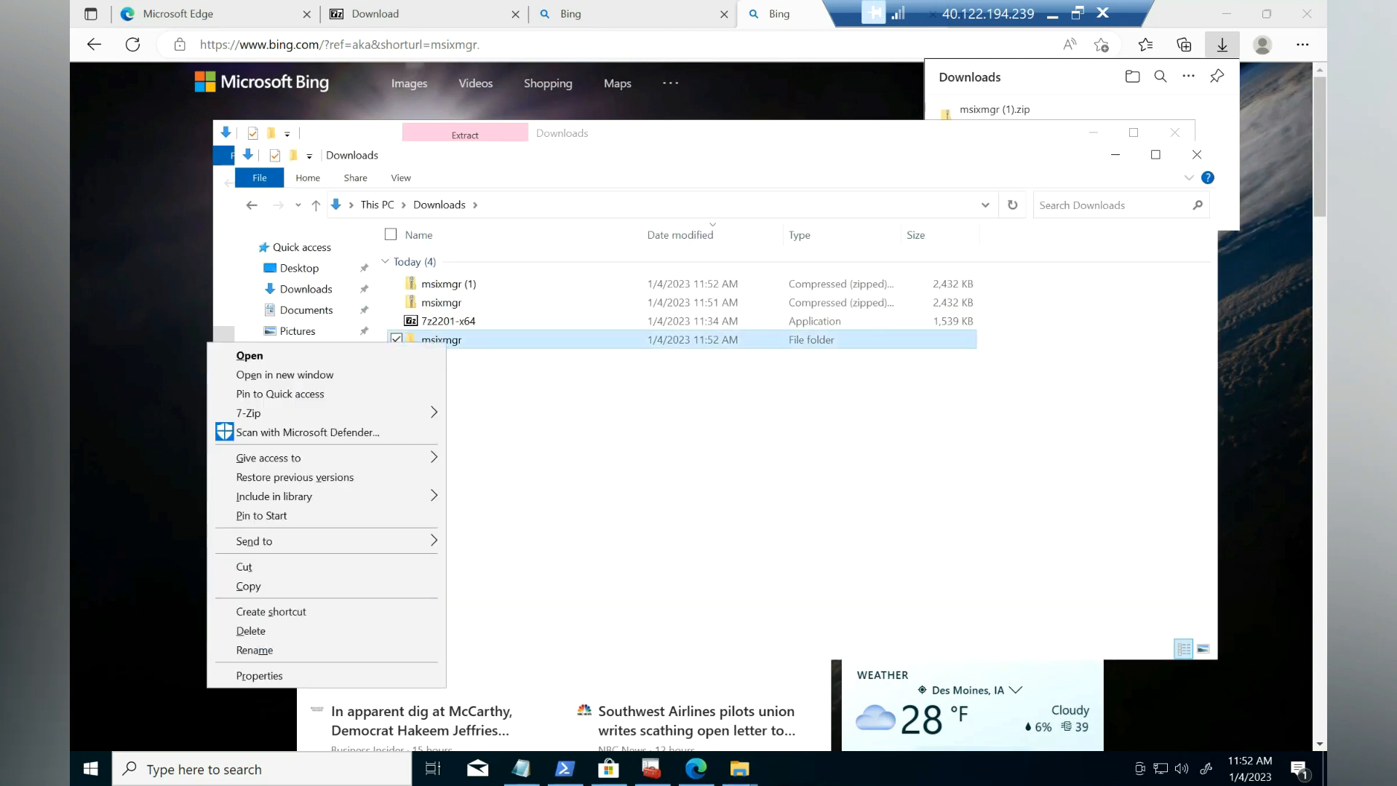
{"action": "left_click", "coordinate": [248, 586]}
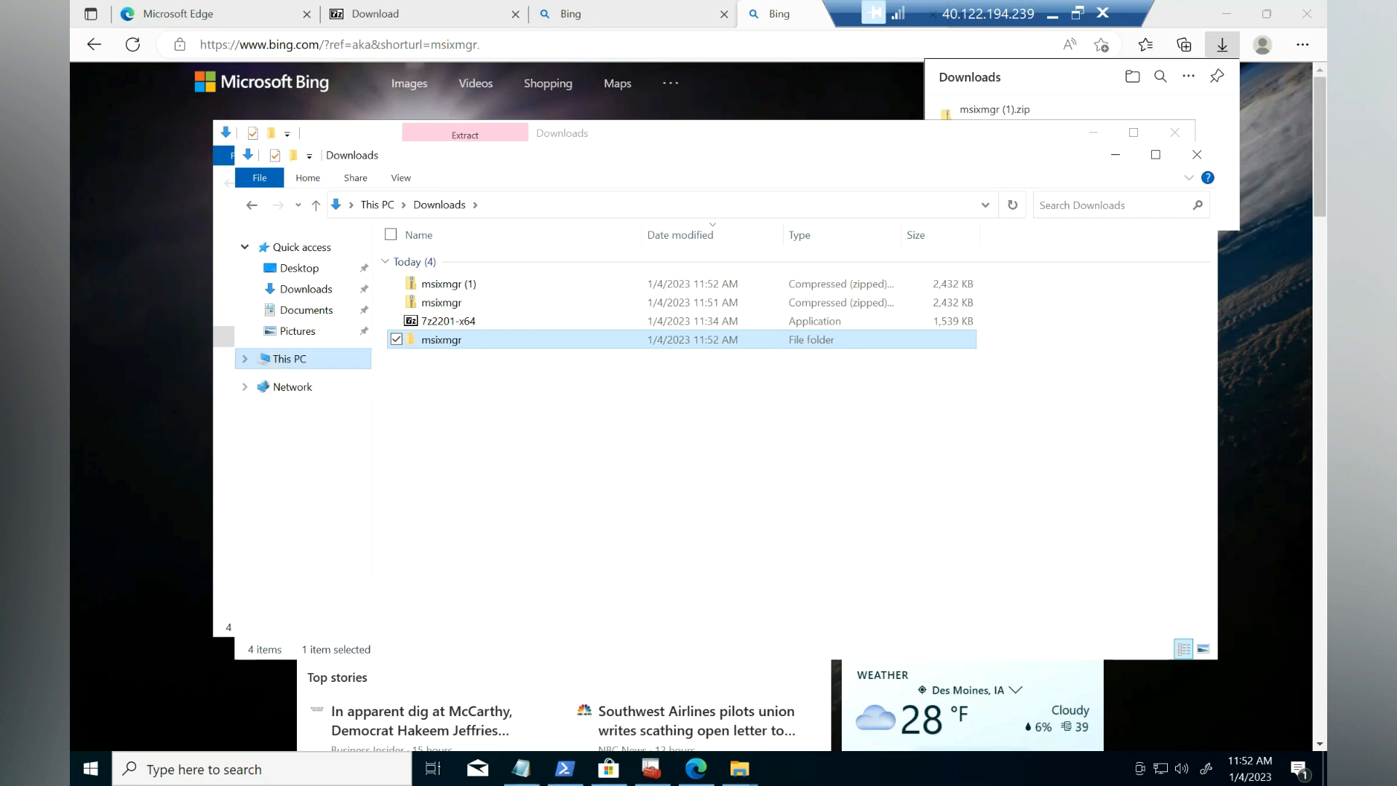
{"action": "left_click", "coordinate": [290, 359]}
{"action": "left_click", "coordinate": [709, 443]}
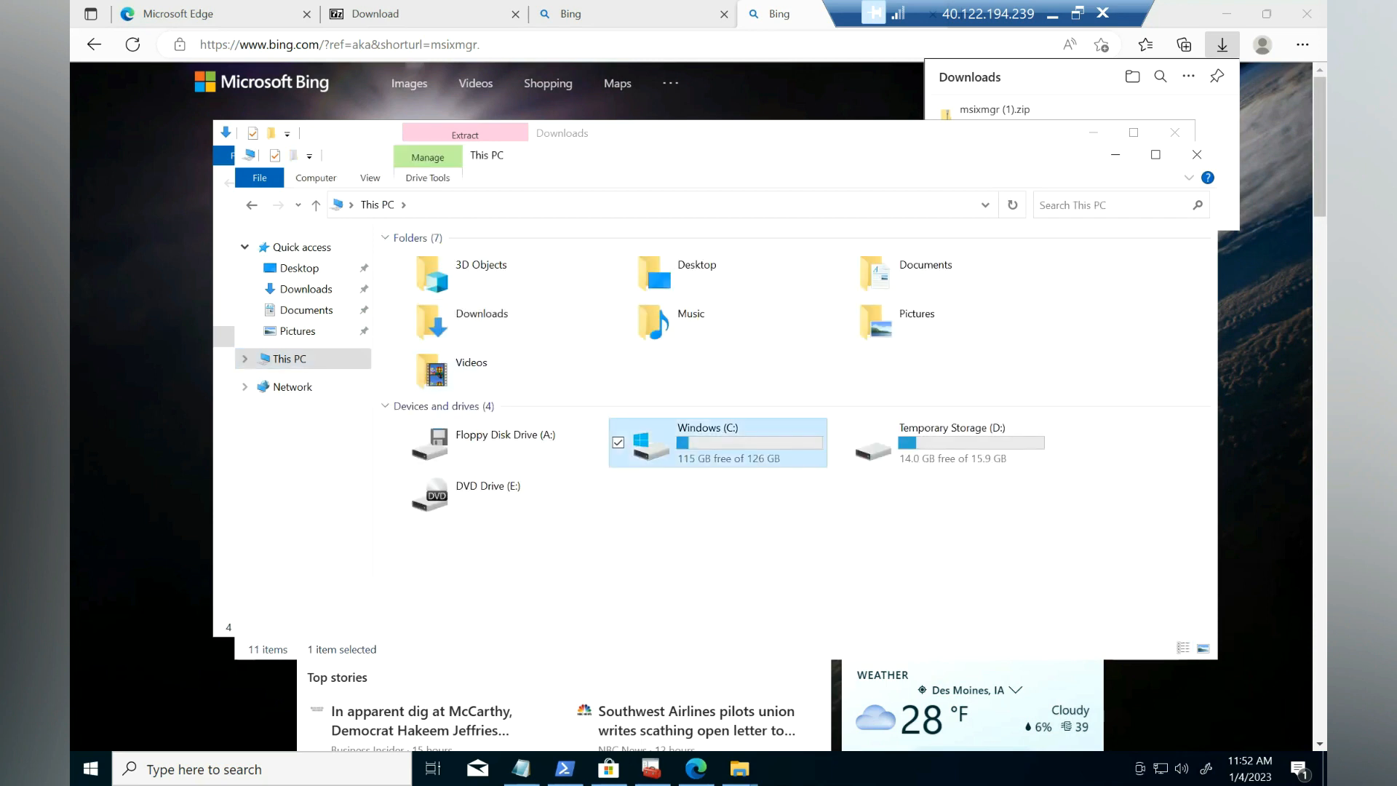
{"action": "double_click", "coordinate": [710, 442]}
{"action": "right_click", "coordinate": [350, 438]}
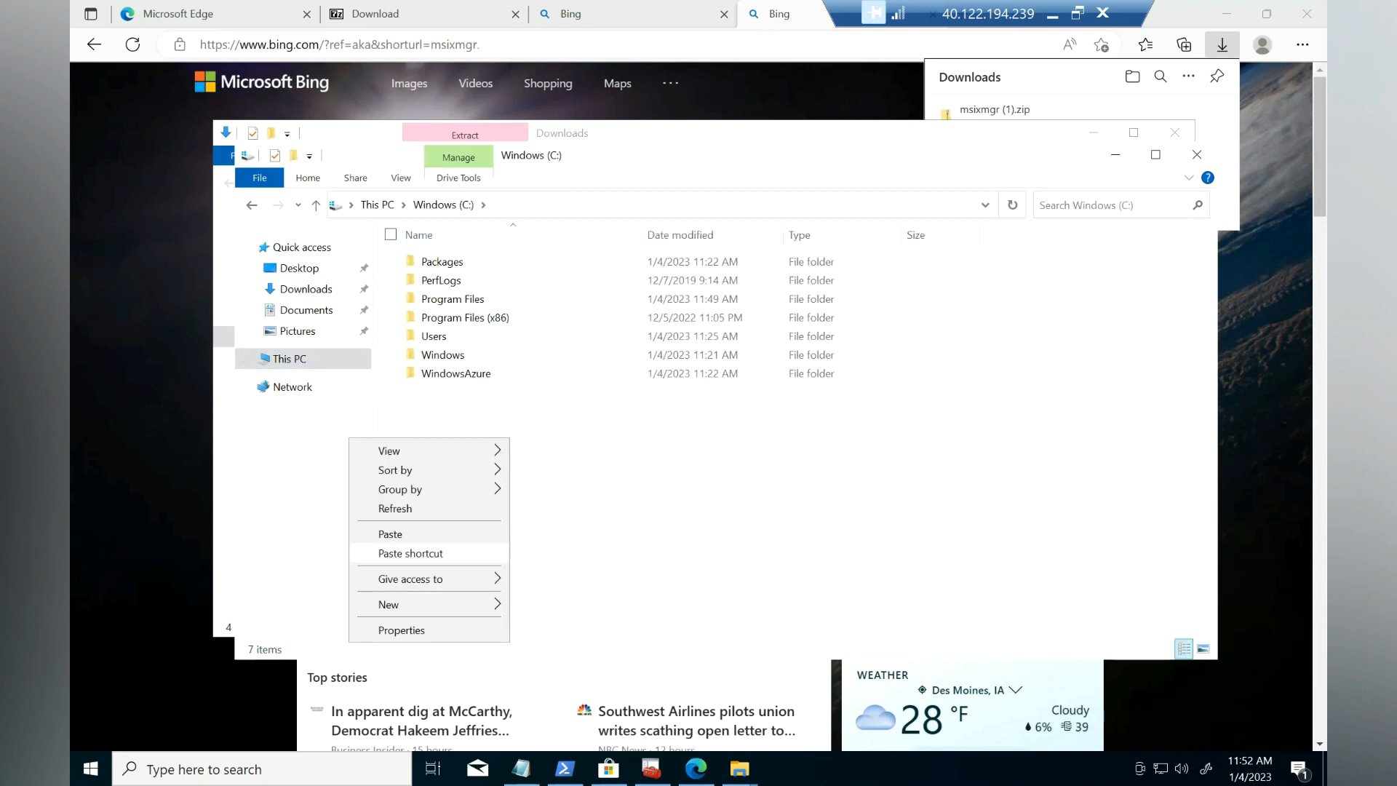
{"action": "left_click", "coordinate": [390, 534]}
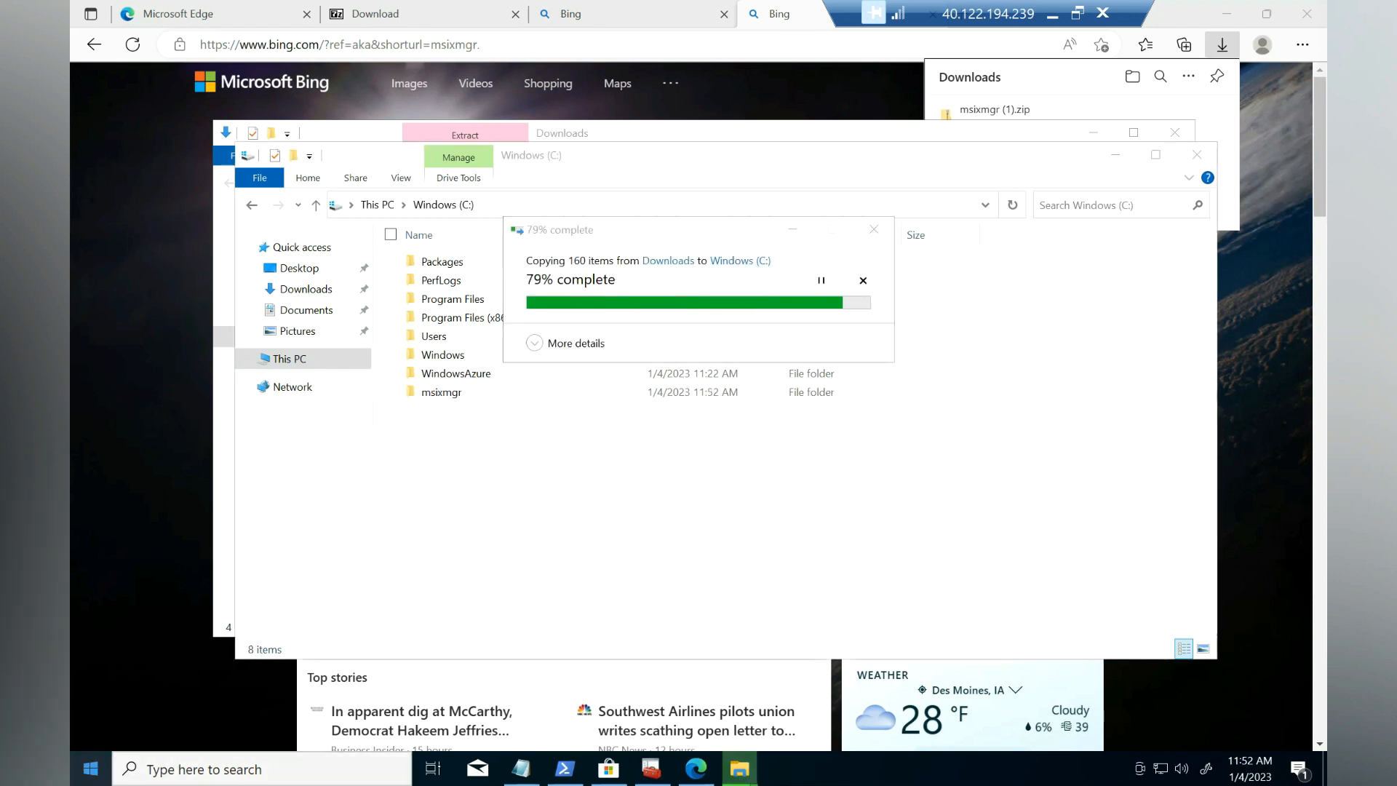
{"action": "right_click", "coordinate": [90, 770]}
Step: Launch Command Prompt as administrator
{"action": "type", "text": "s"}
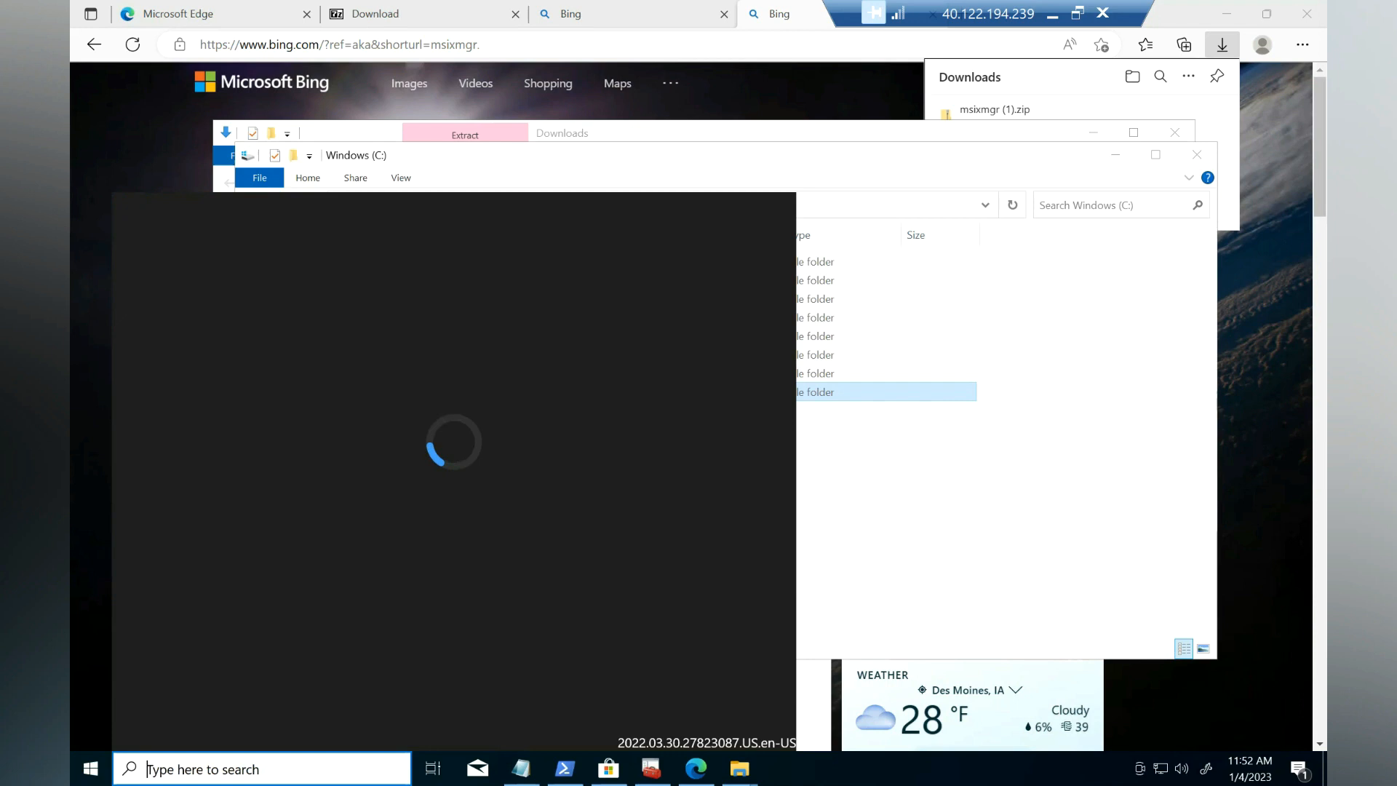
{"action": "type", "text": "cmd"}
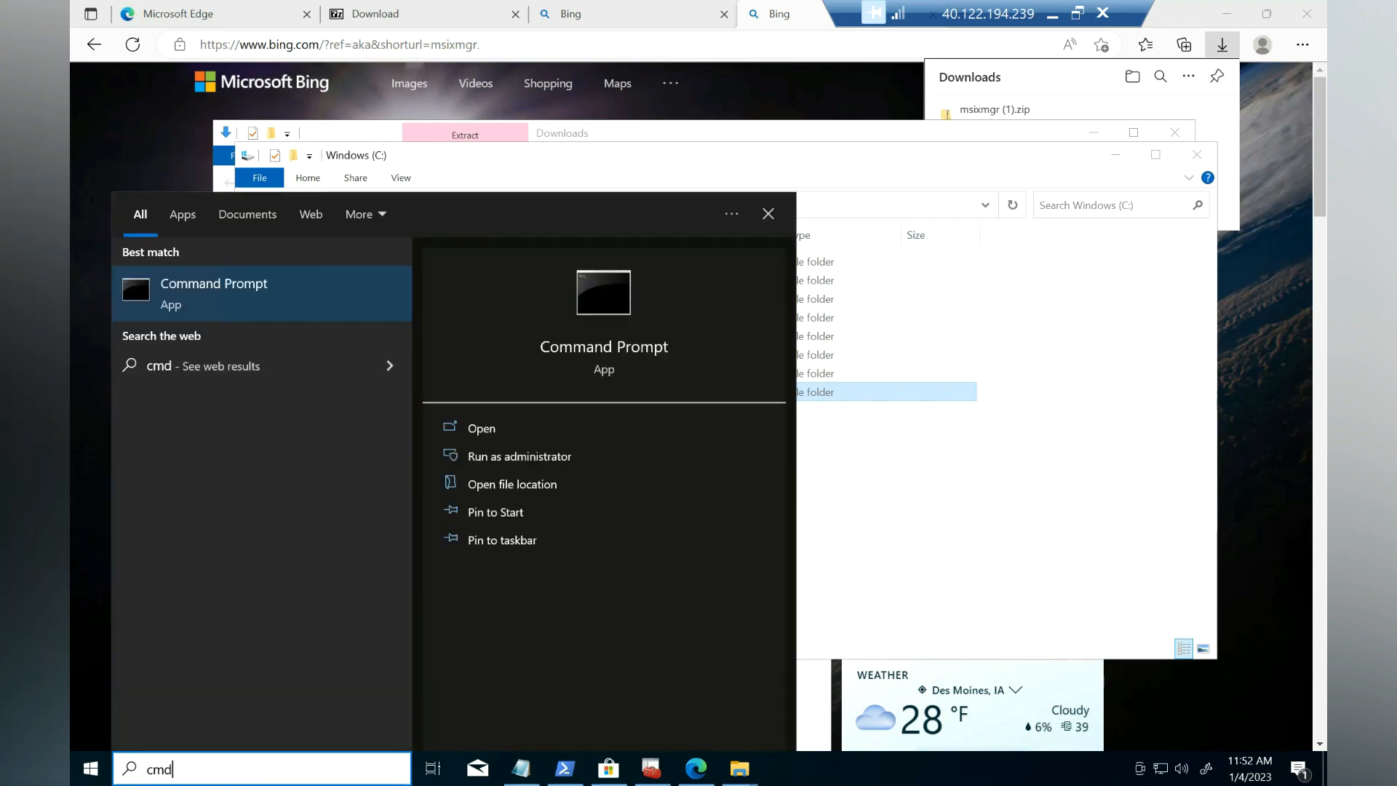
{"action": "right_click", "coordinate": [245, 295]}
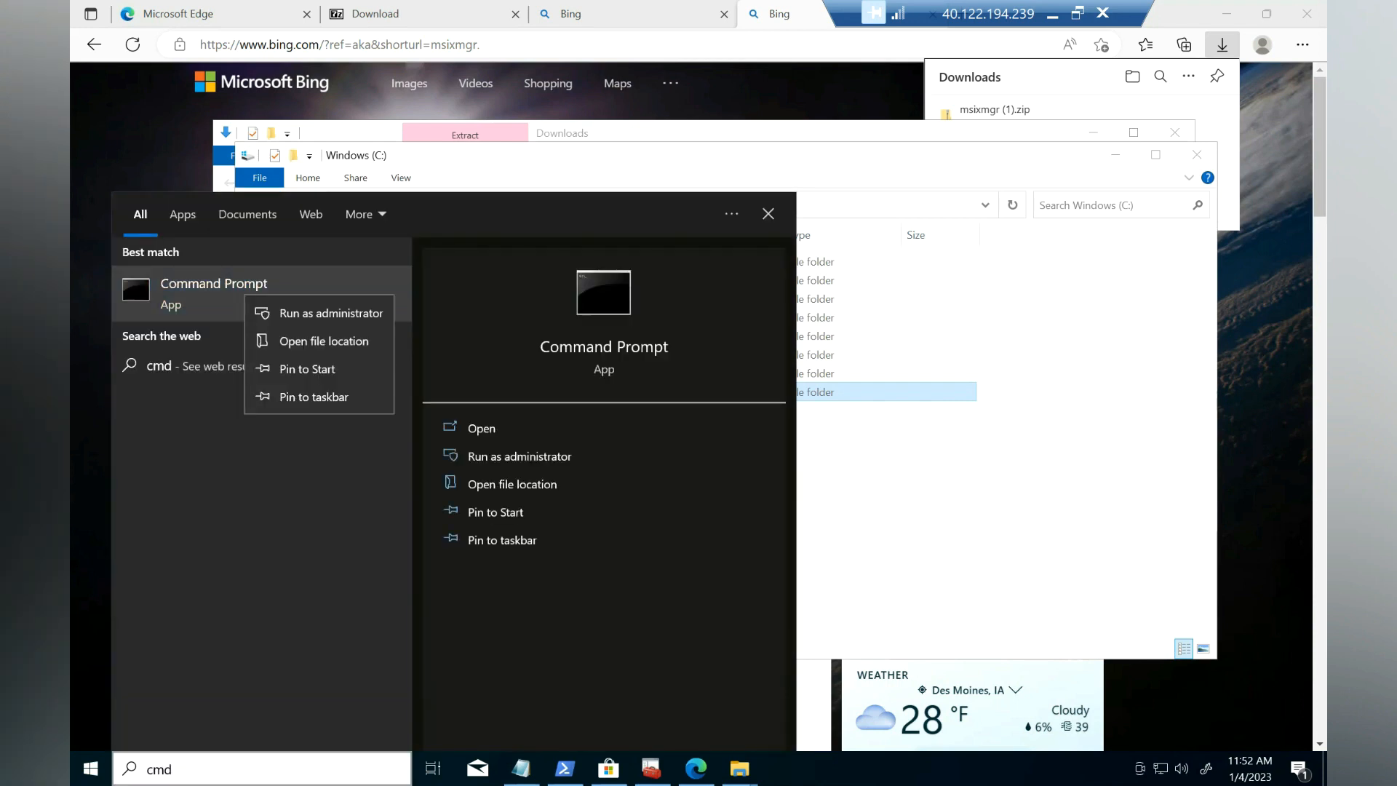
{"action": "left_click", "coordinate": [331, 313]}
{"action": "left_click", "coordinate": [526, 389]}
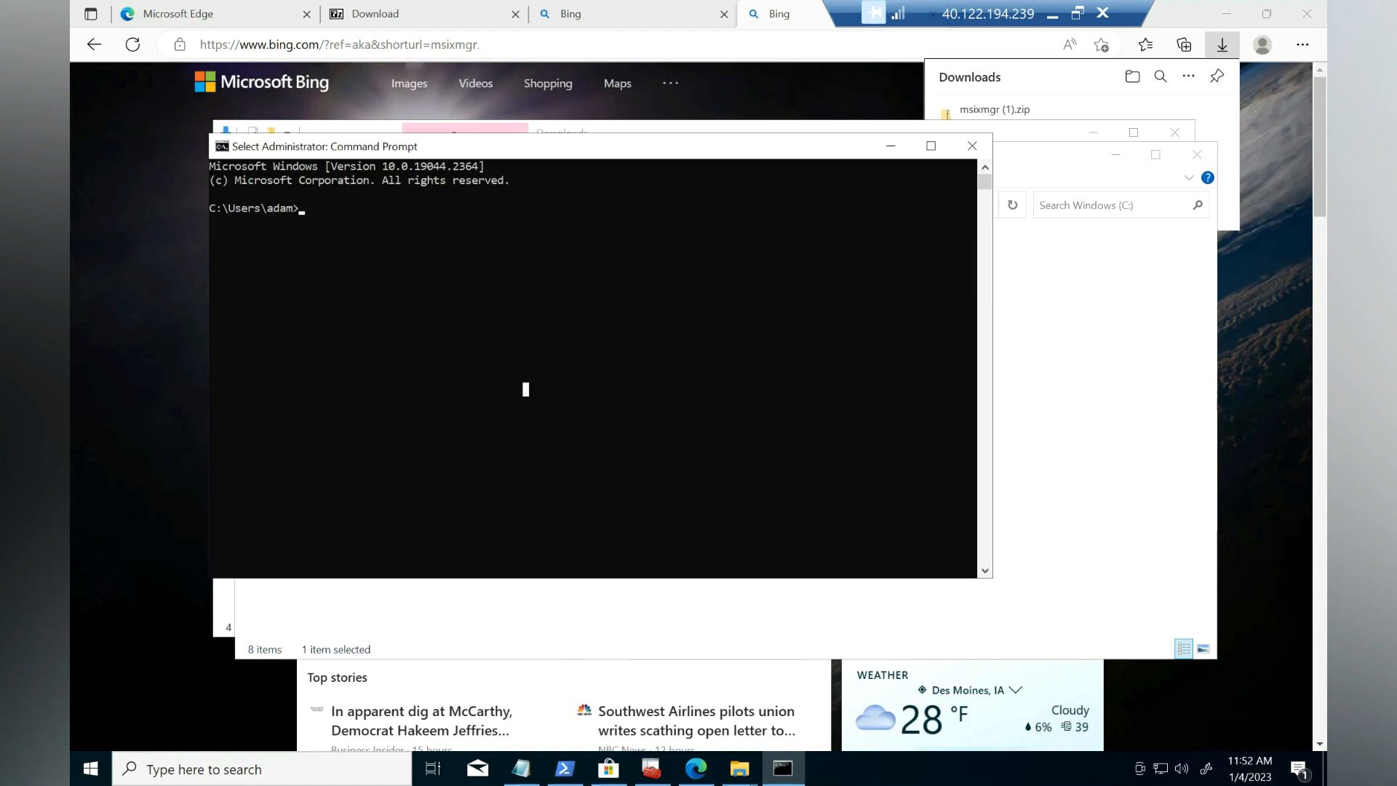
Step: Change directory to C:\msixmgr\x64 and enter msixmgr.exe at the prompt
{"action": "type", "text": "cd.."}
{"action": "key", "text": "Return"}
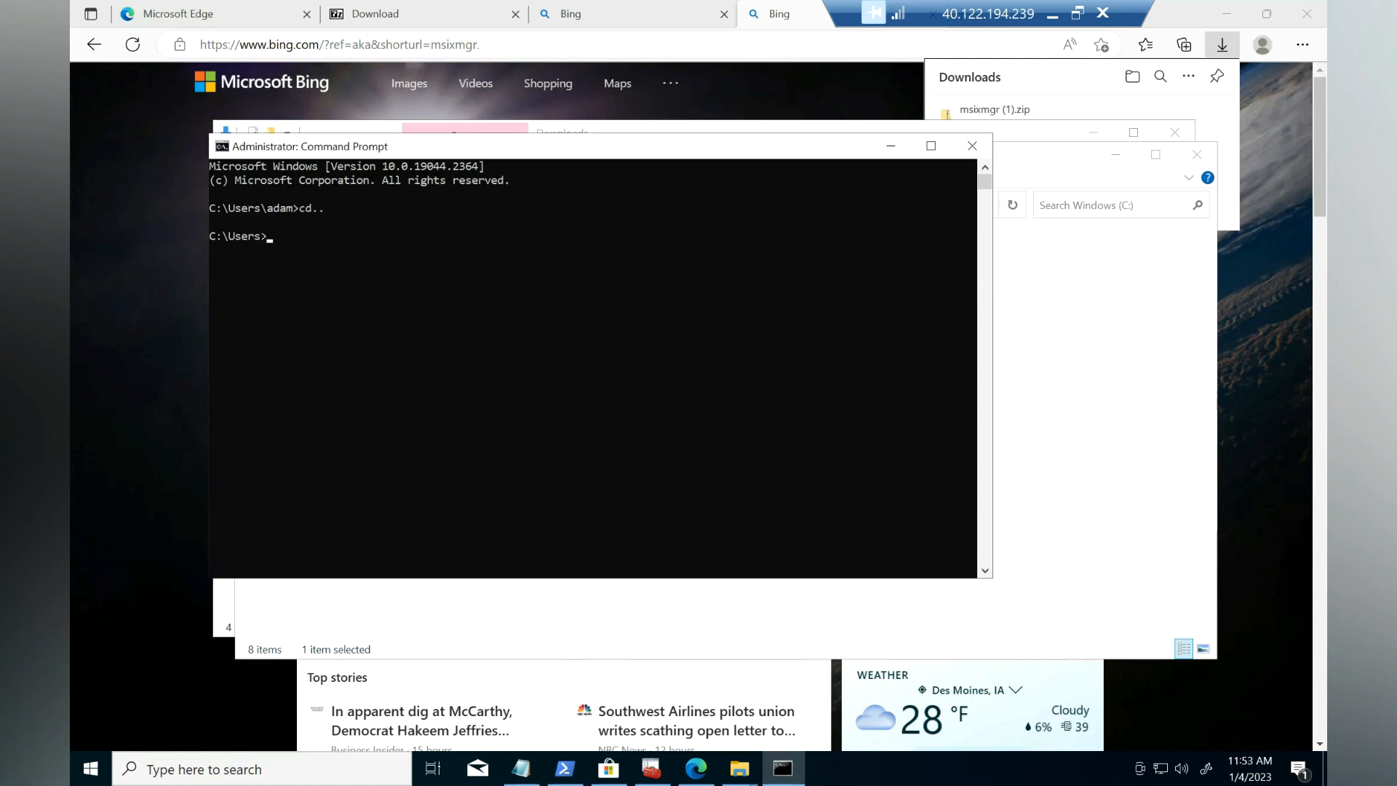
{"action": "type", "text": "cd.."}
{"action": "key", "text": "Return"}
{"action": "type", "text": "cd msixmgr"}
{"action": "key", "text": "Return"}
{"action": "type", "text": "cd x64"}
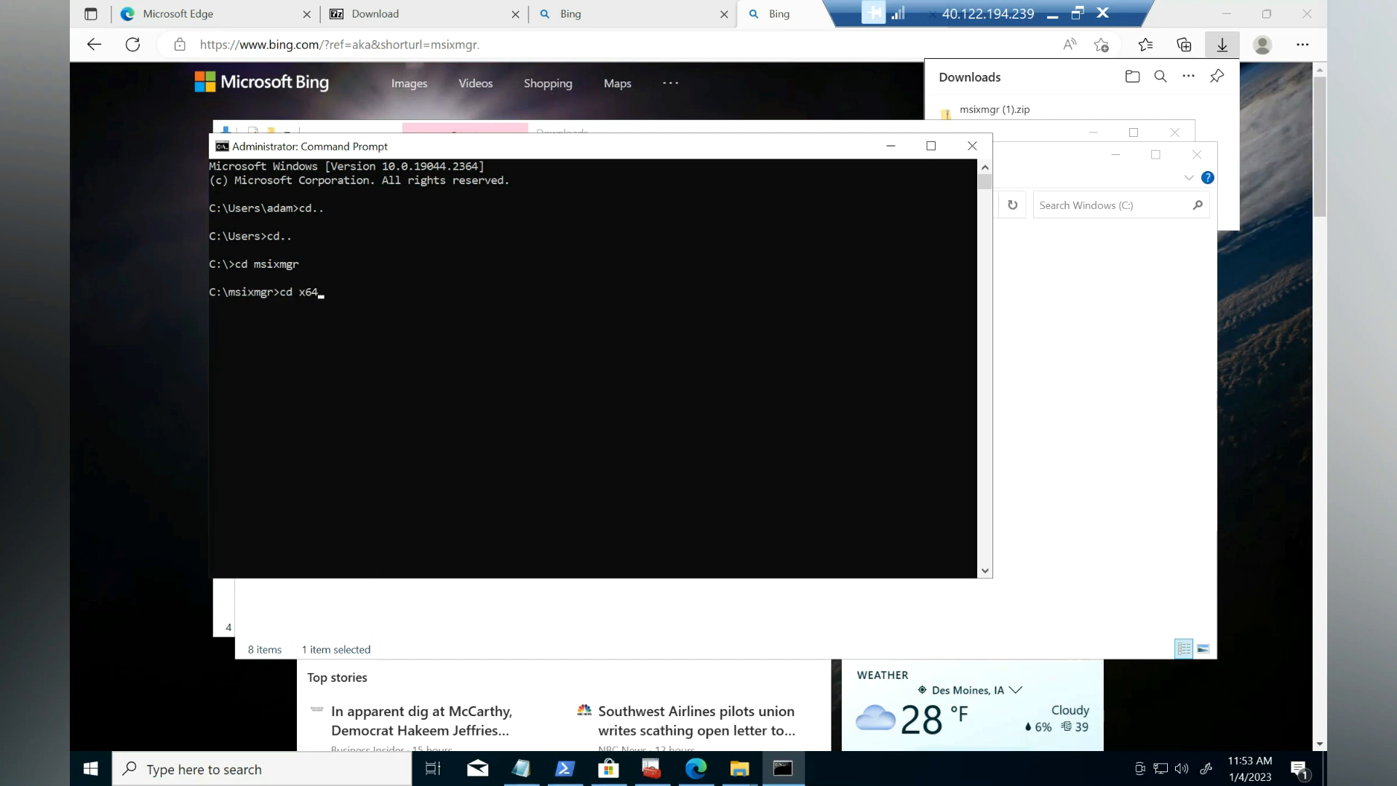
{"action": "key", "text": "Return"}
{"action": "type", "text": "msix"}
{"action": "key", "text": "Tab"}
{"action": "key", "text": "Tab"}
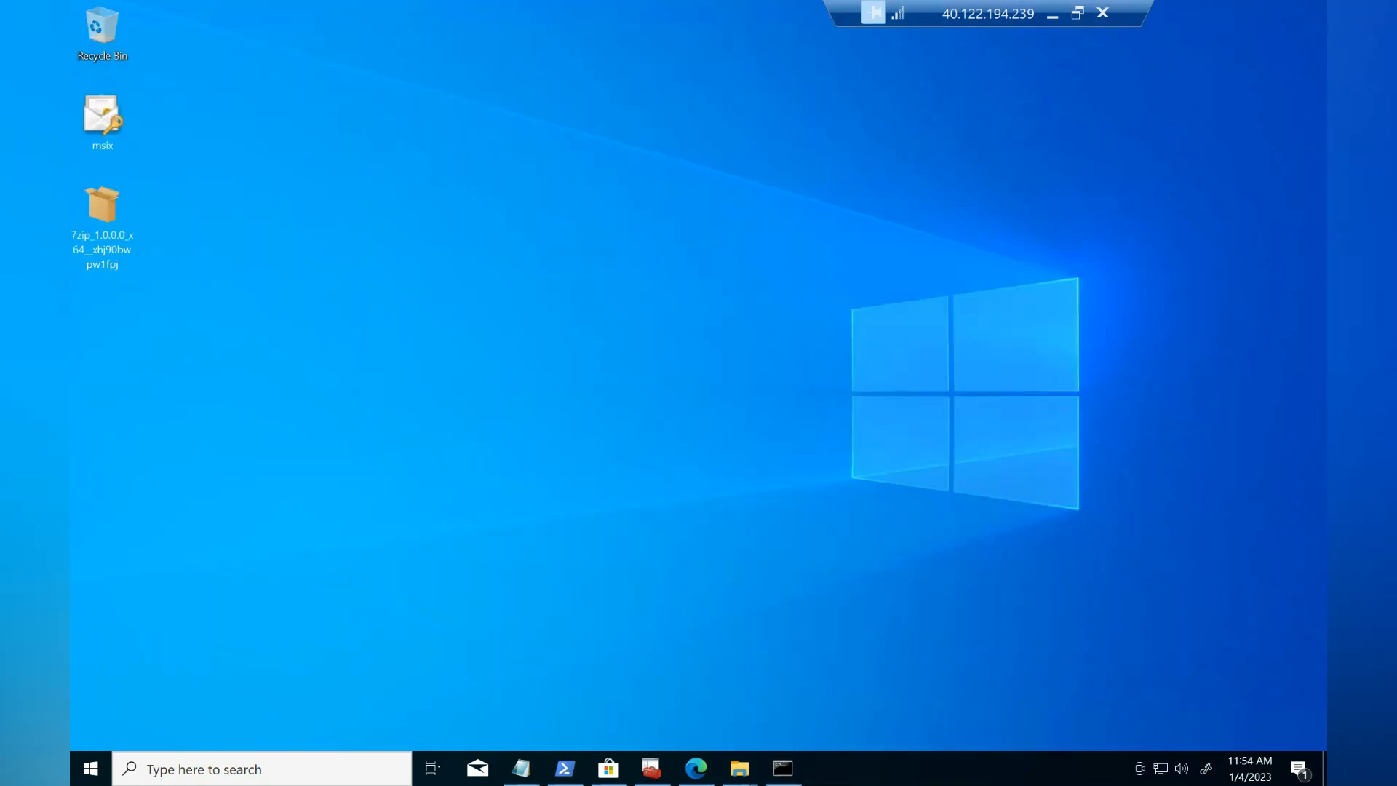
Step: Copy the 7zip MSIX package from the desktop into the C:\msixmgr folder
{"action": "right_click", "coordinate": [73, 226]}
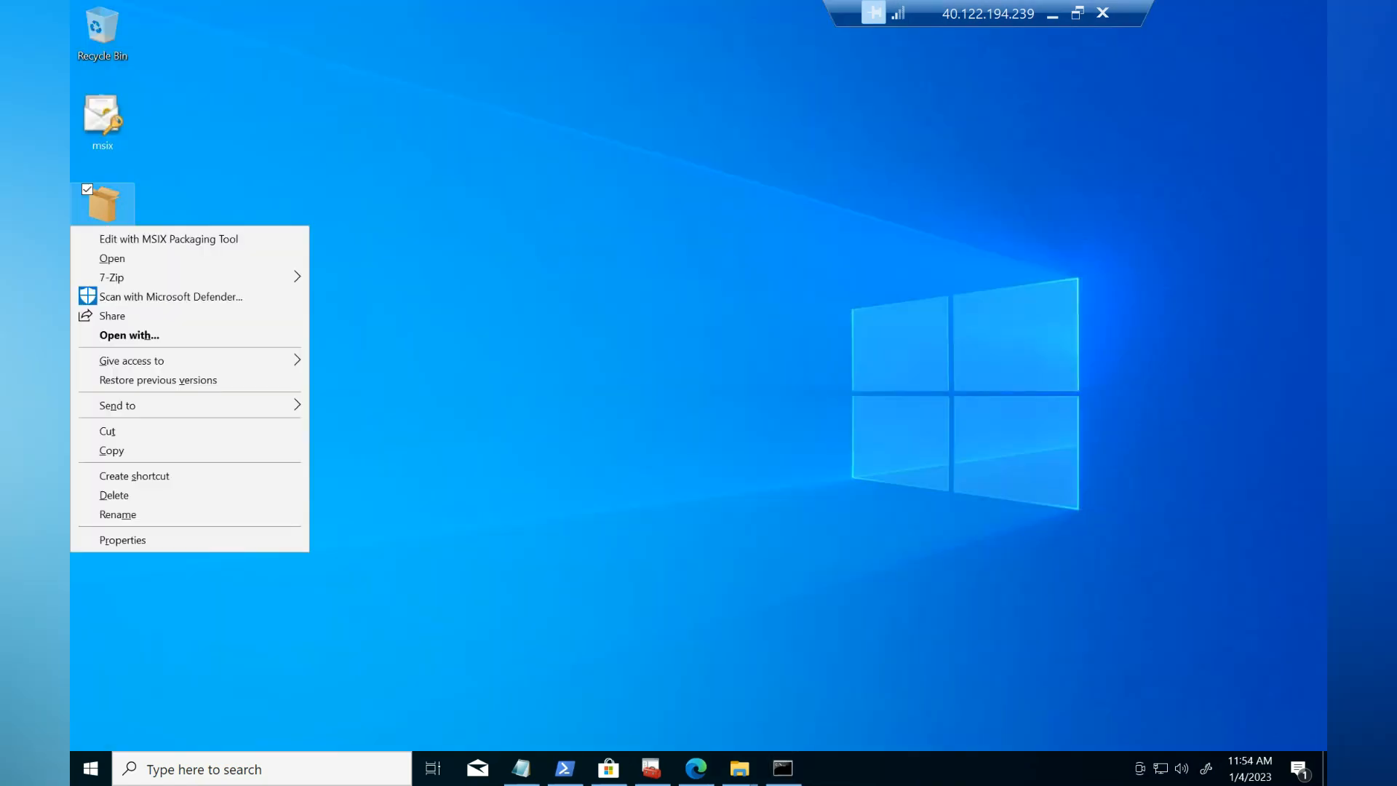
{"action": "left_click", "coordinate": [111, 450]}
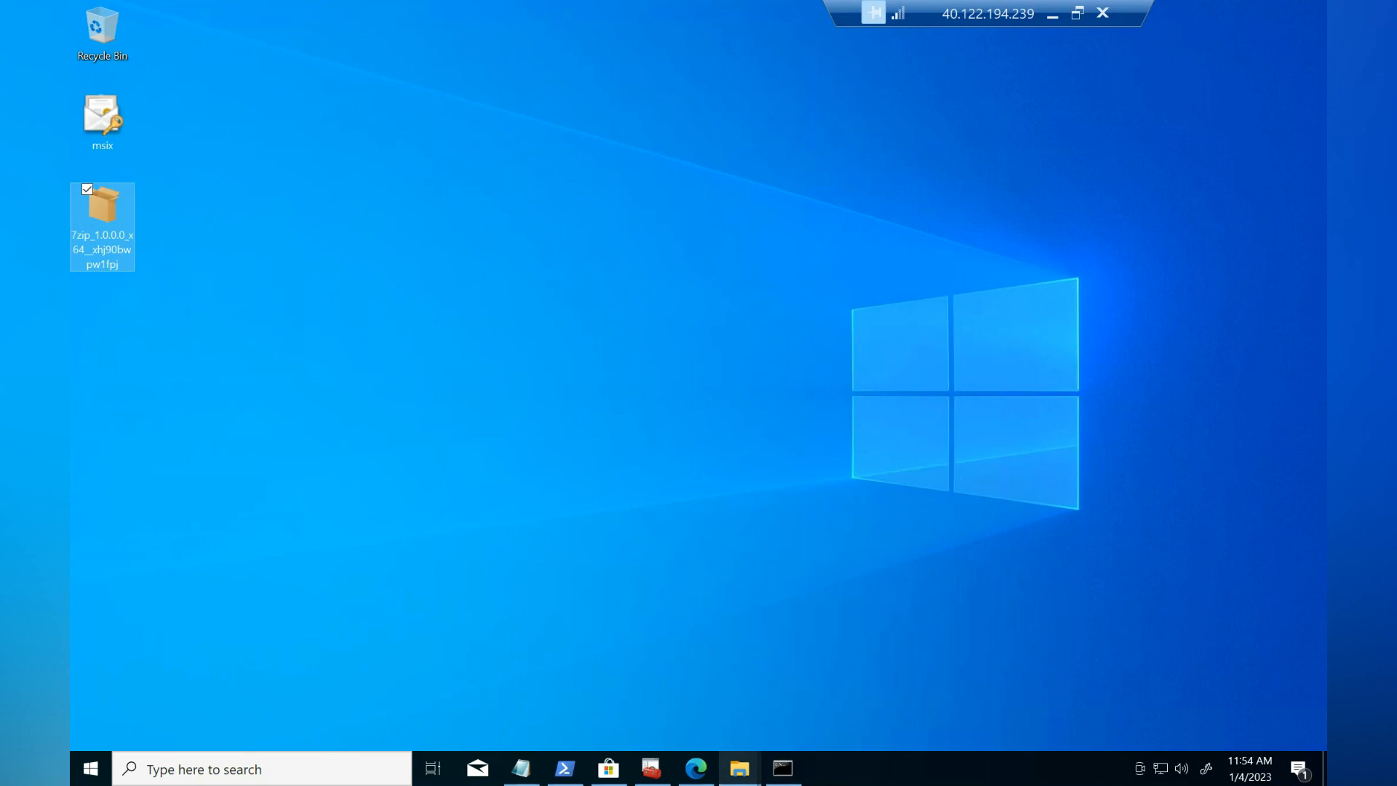
{"action": "mouse_move", "coordinate": [740, 768]}
{"action": "left_click", "coordinate": [834, 699]}
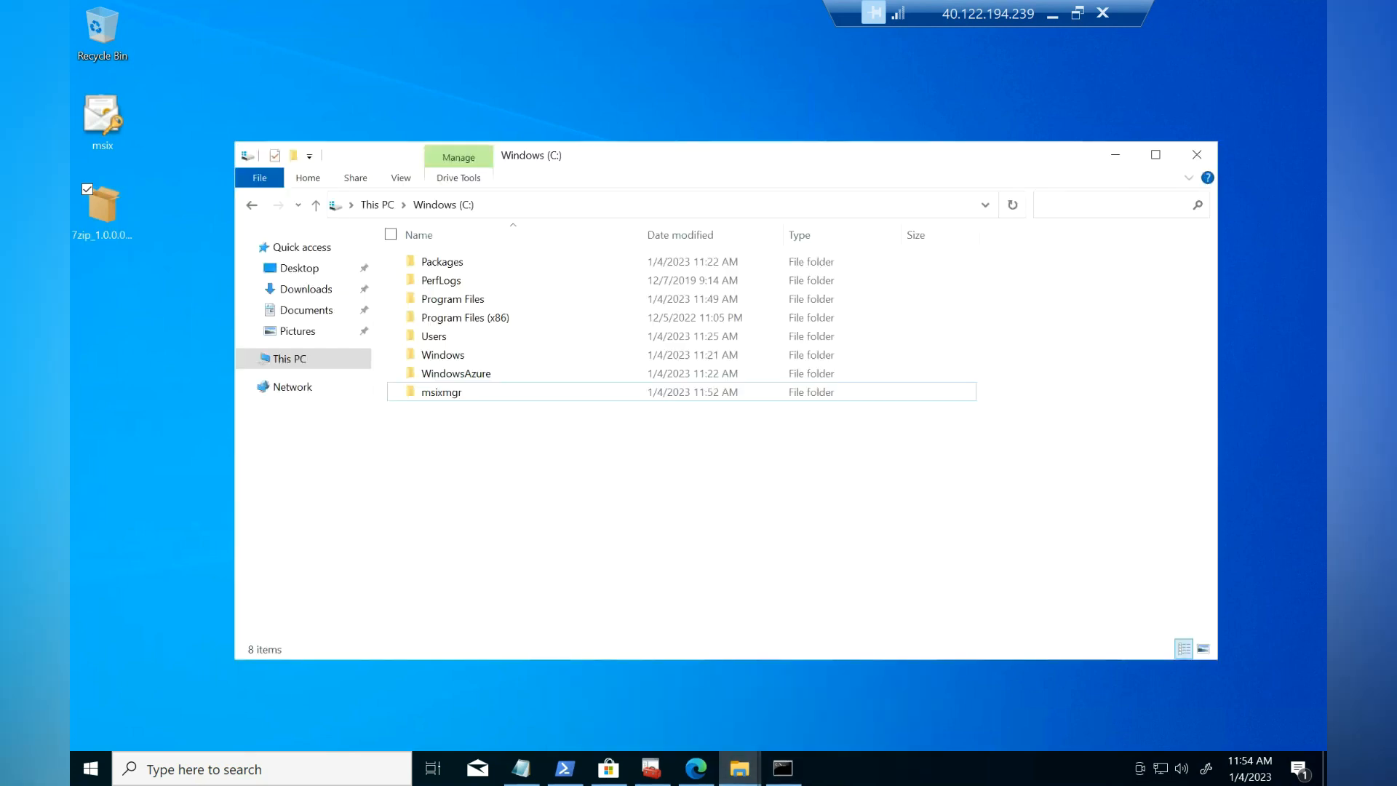
{"action": "double_click", "coordinate": [442, 393]}
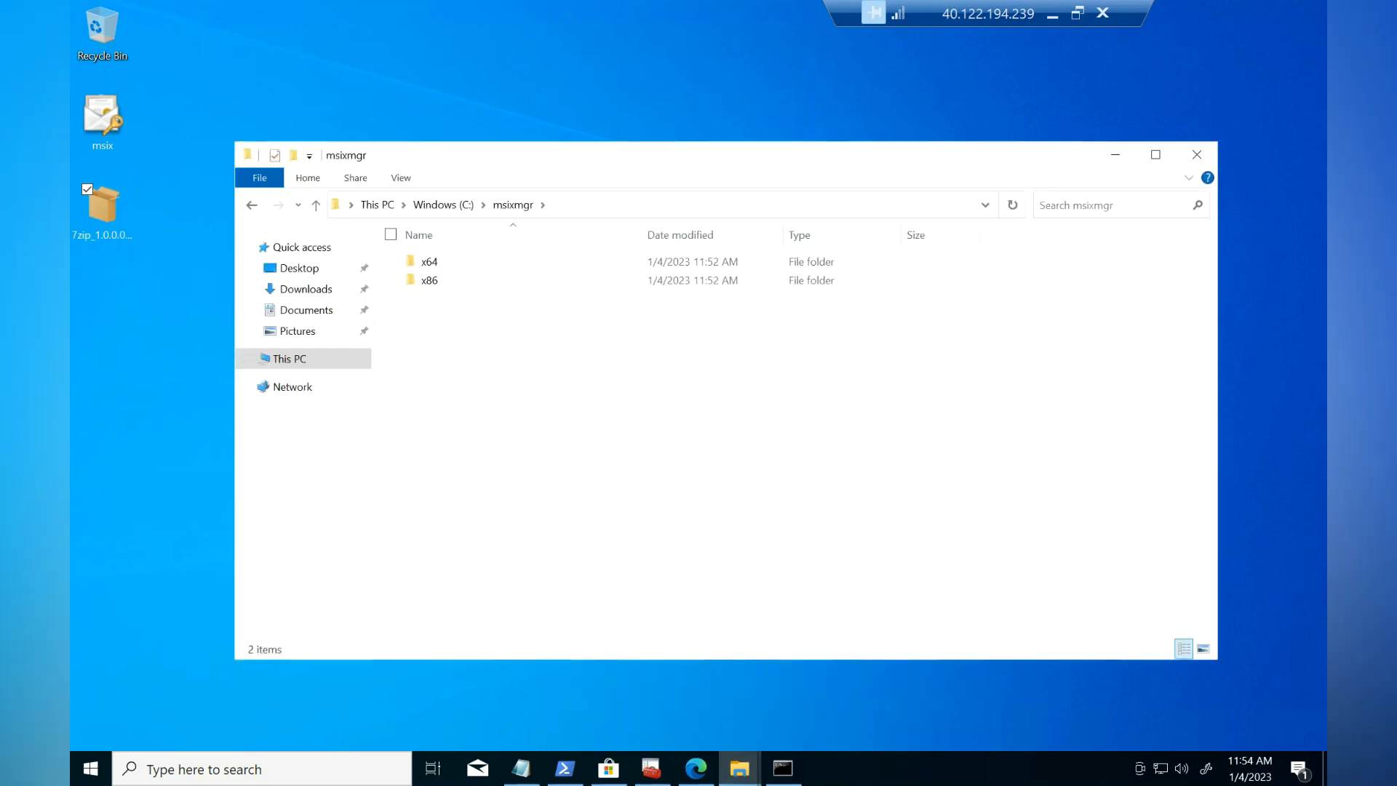
{"action": "right_click", "coordinate": [354, 349]}
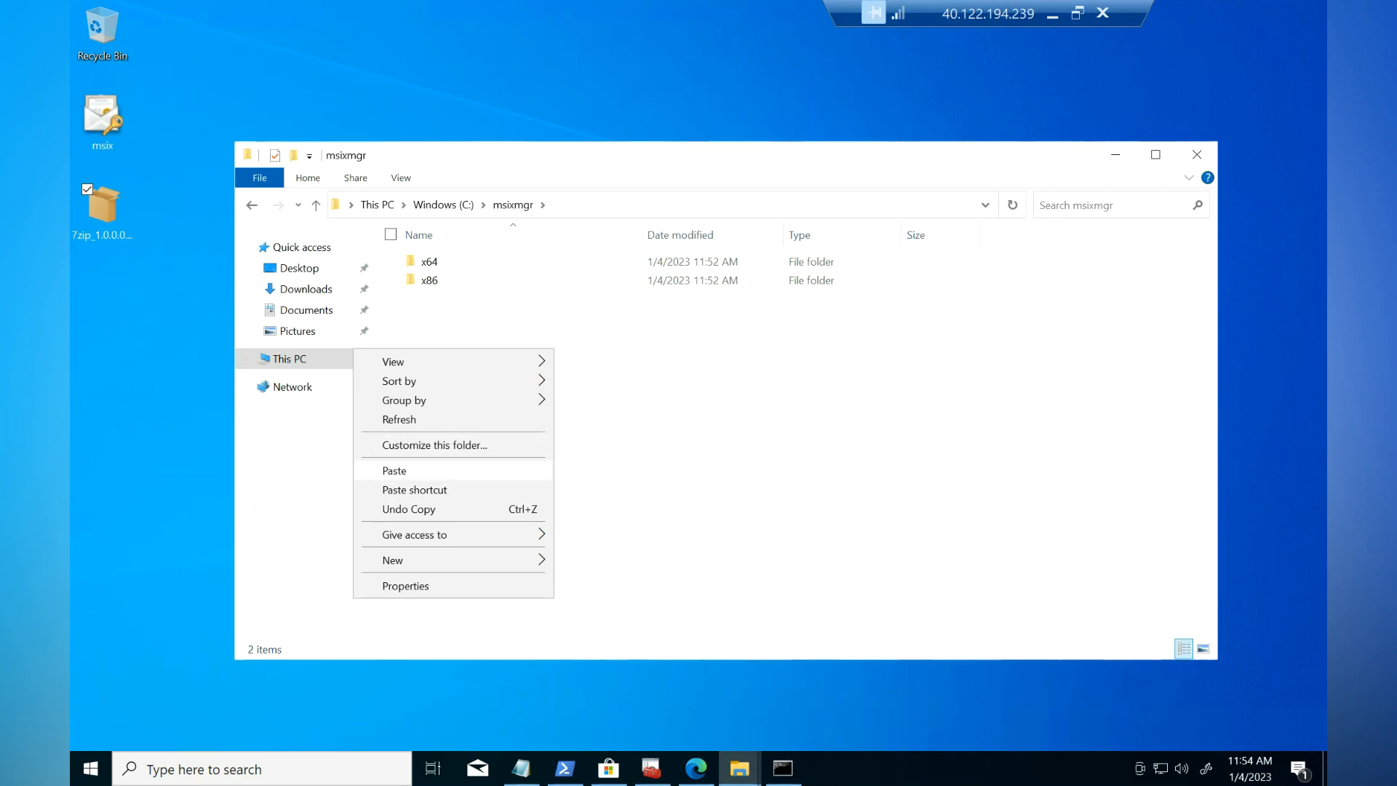
{"action": "left_click", "coordinate": [393, 470]}
Step: Copy the full path of the 7zip .msix package from the Explorer address bar
{"action": "left_click", "coordinate": [598, 205]}
{"action": "left_click", "coordinate": [598, 206]}
{"action": "type", "text": "\\msixmgr\\"}
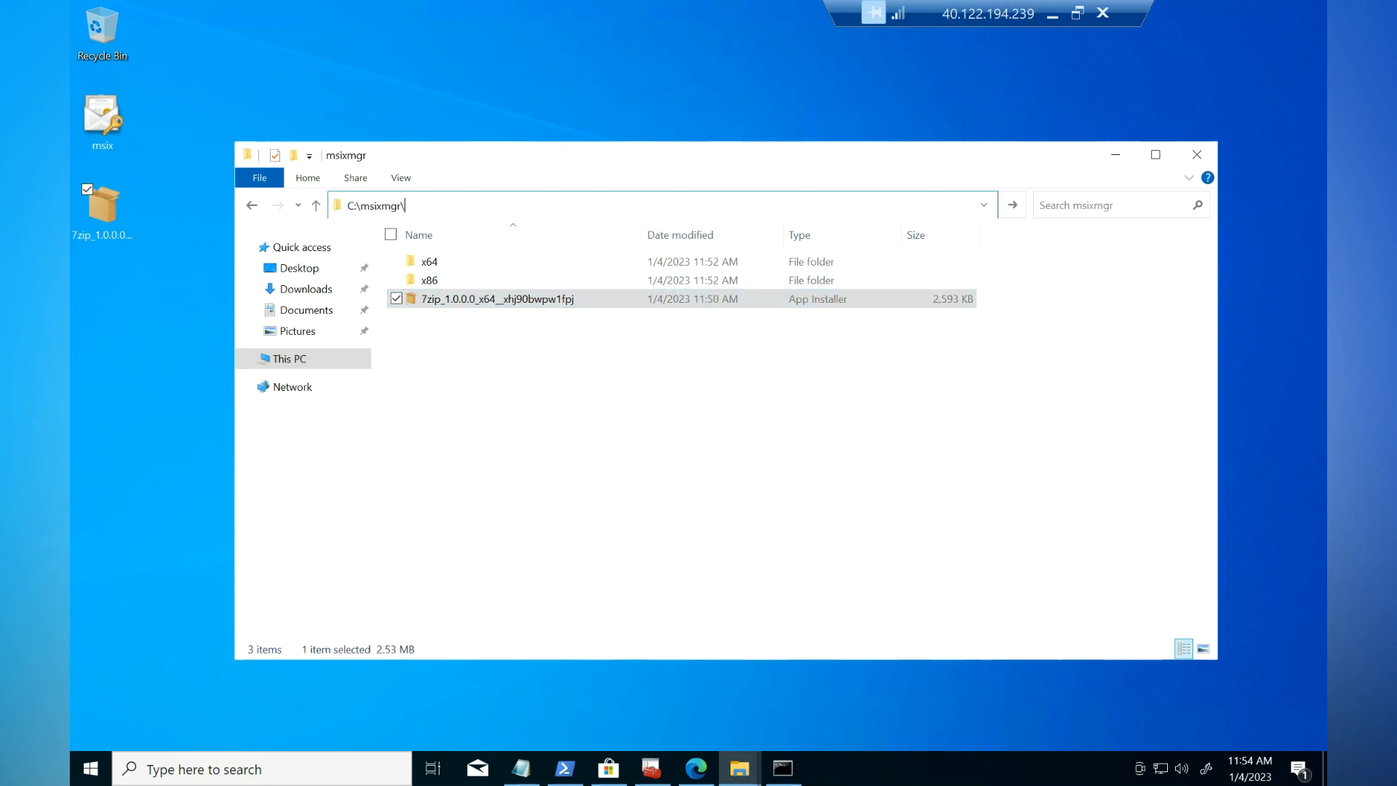
{"action": "key", "text": "Down"}
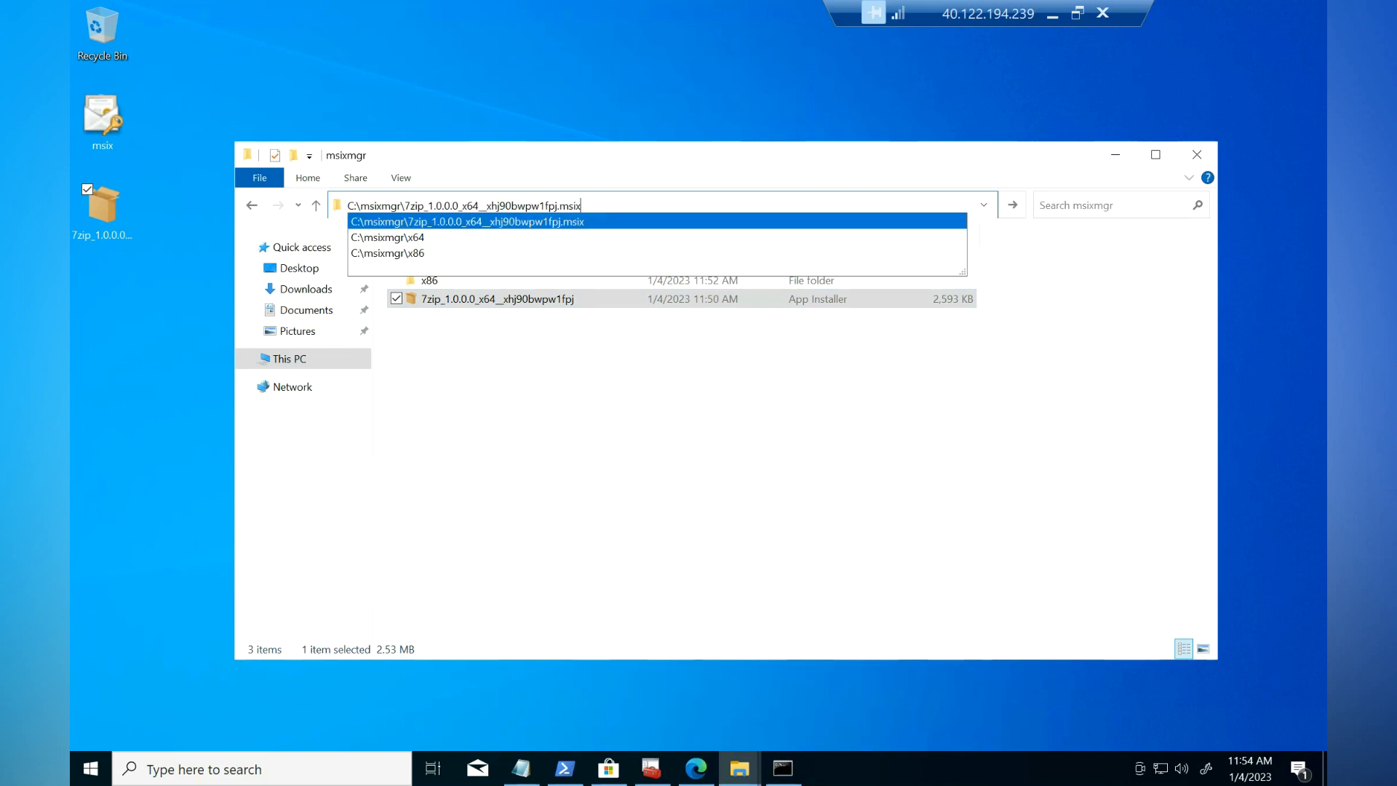
{"action": "key", "text": "ctrl+a"}
{"action": "right_click", "coordinate": [383, 208]}
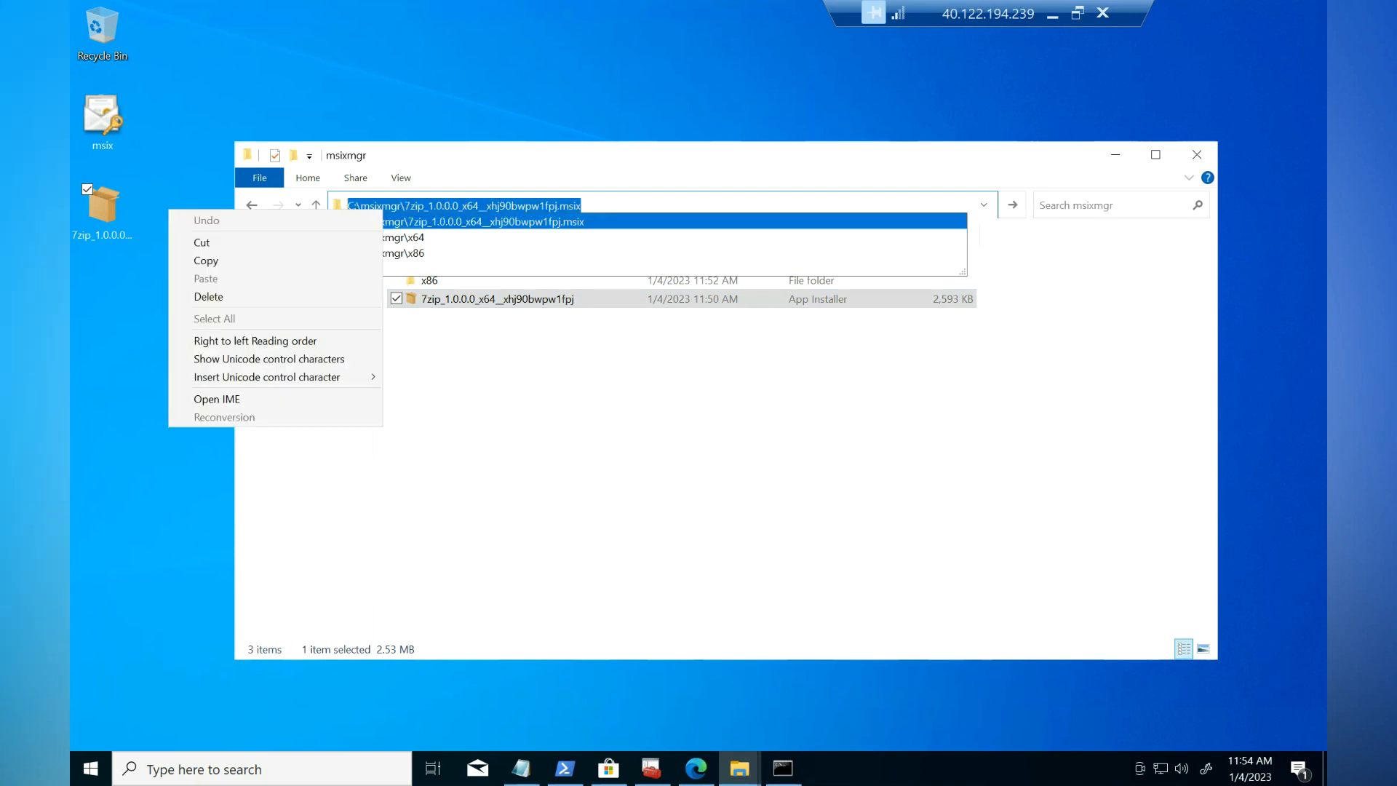
{"action": "left_click", "coordinate": [313, 260]}
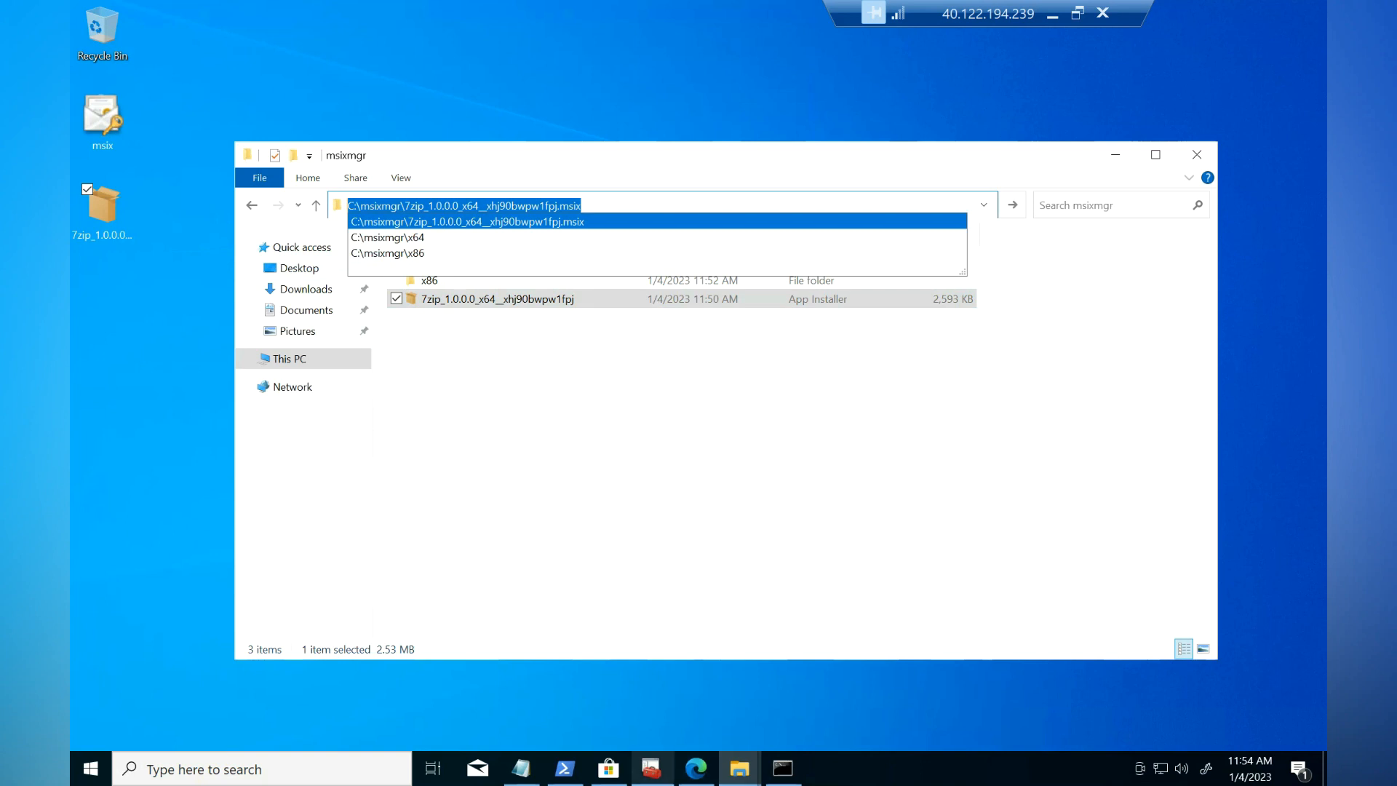
{"action": "left_click", "coordinate": [521, 768]}
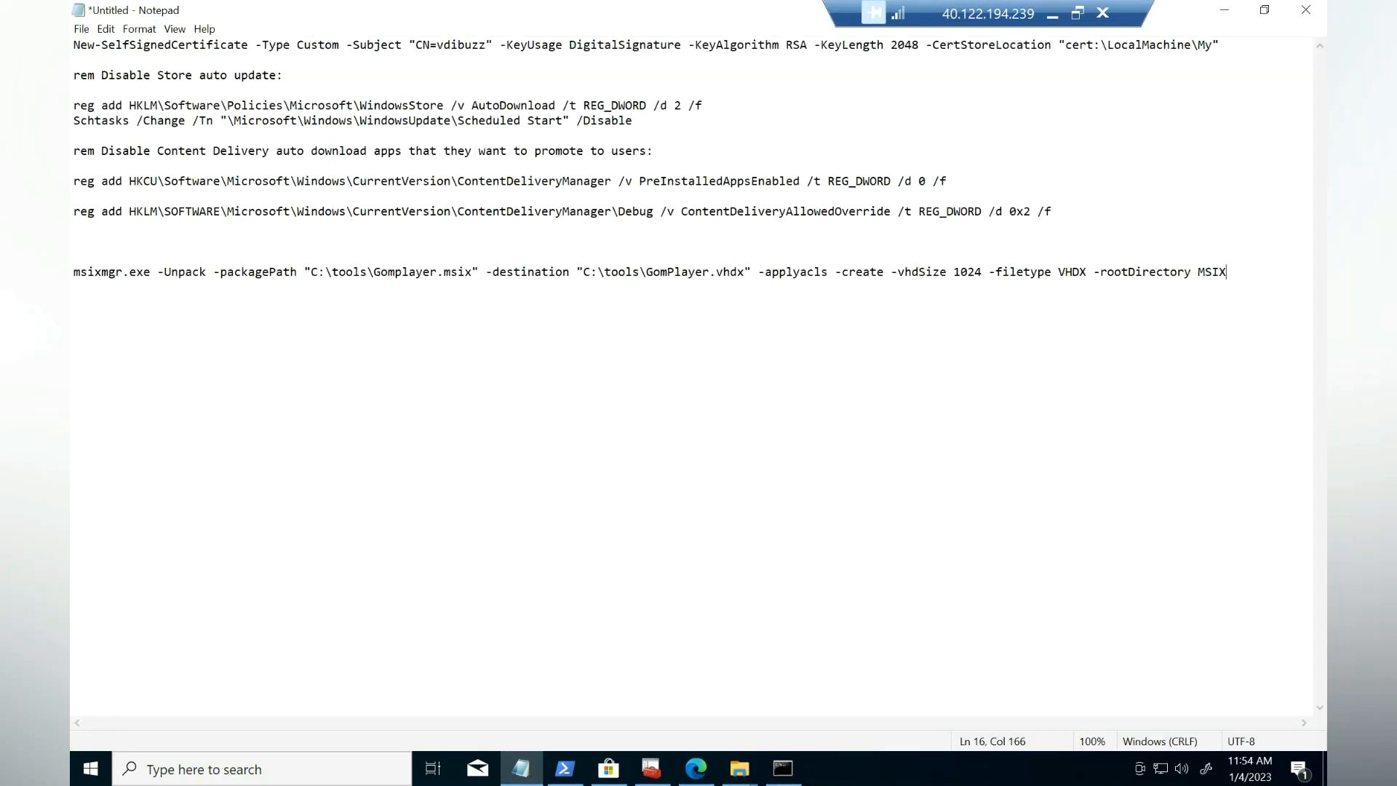
Step: Replace the Gomplayer package path in the msixmgr command with the 7zip package path
{"action": "left_click_drag", "start_coordinate": [1227, 272], "coordinate": [74, 272]}
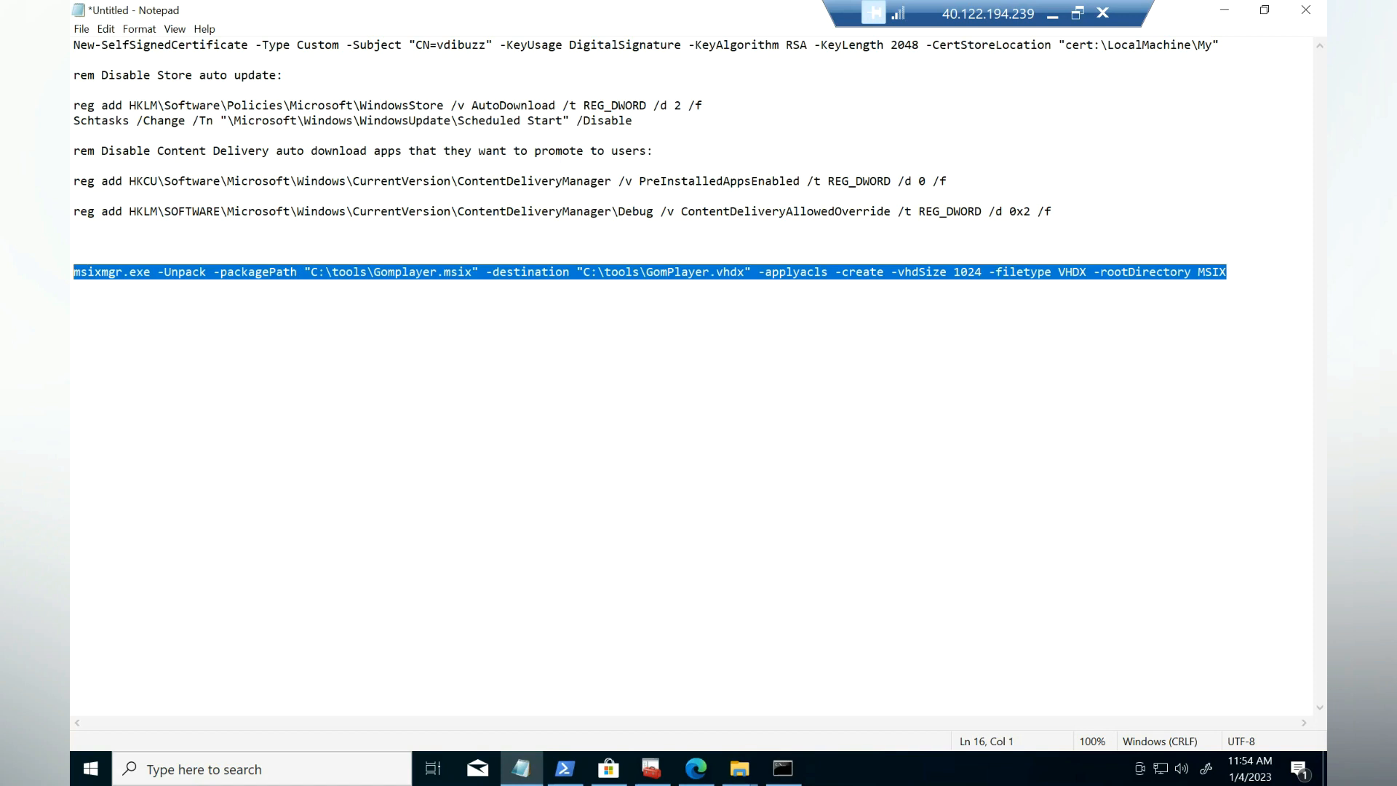
{"action": "left_click", "coordinate": [569, 272]}
{"action": "left_click_drag", "start_coordinate": [473, 272], "coordinate": [311, 272]}
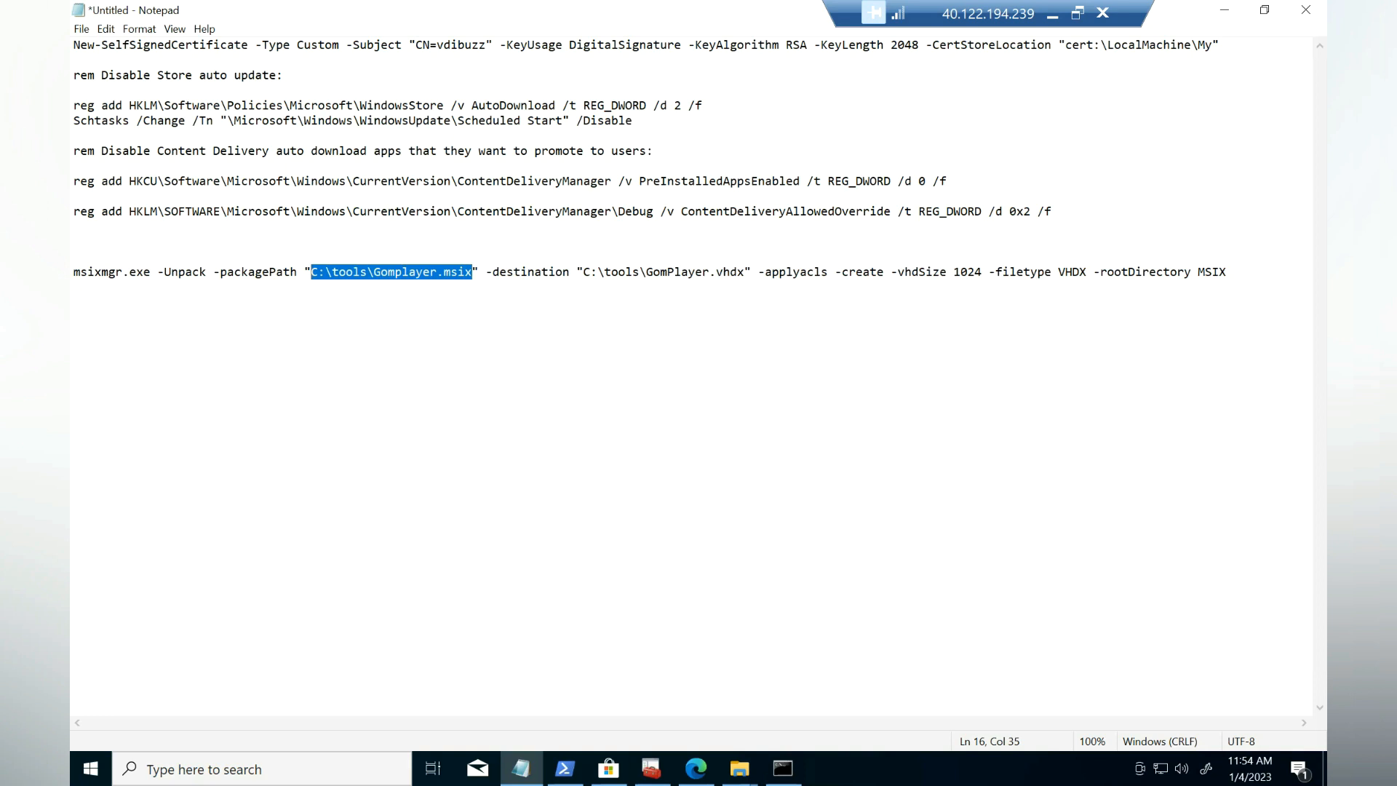
{"action": "key", "text": "ctrl+v"}
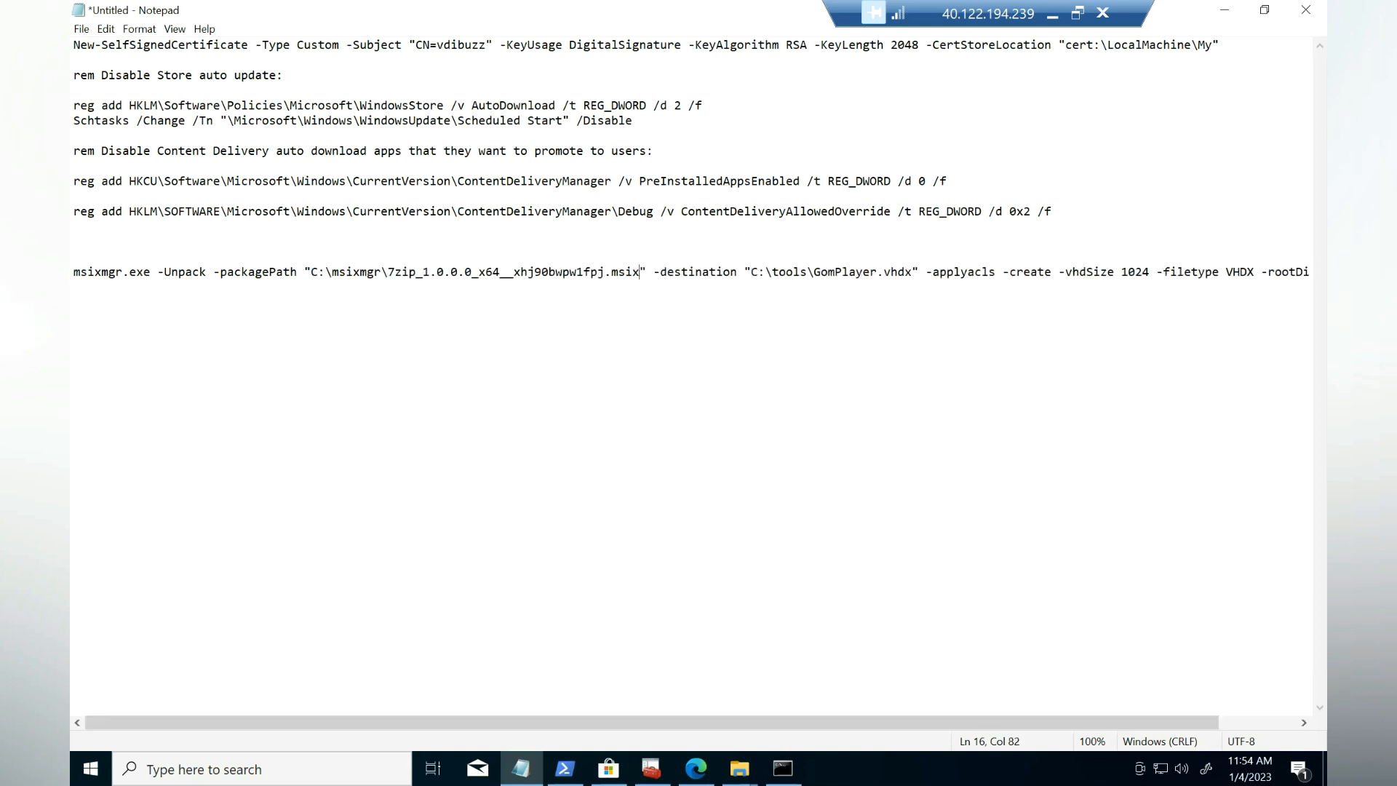
{"action": "left_click_drag", "start_coordinate": [877, 273], "coordinate": [752, 273]}
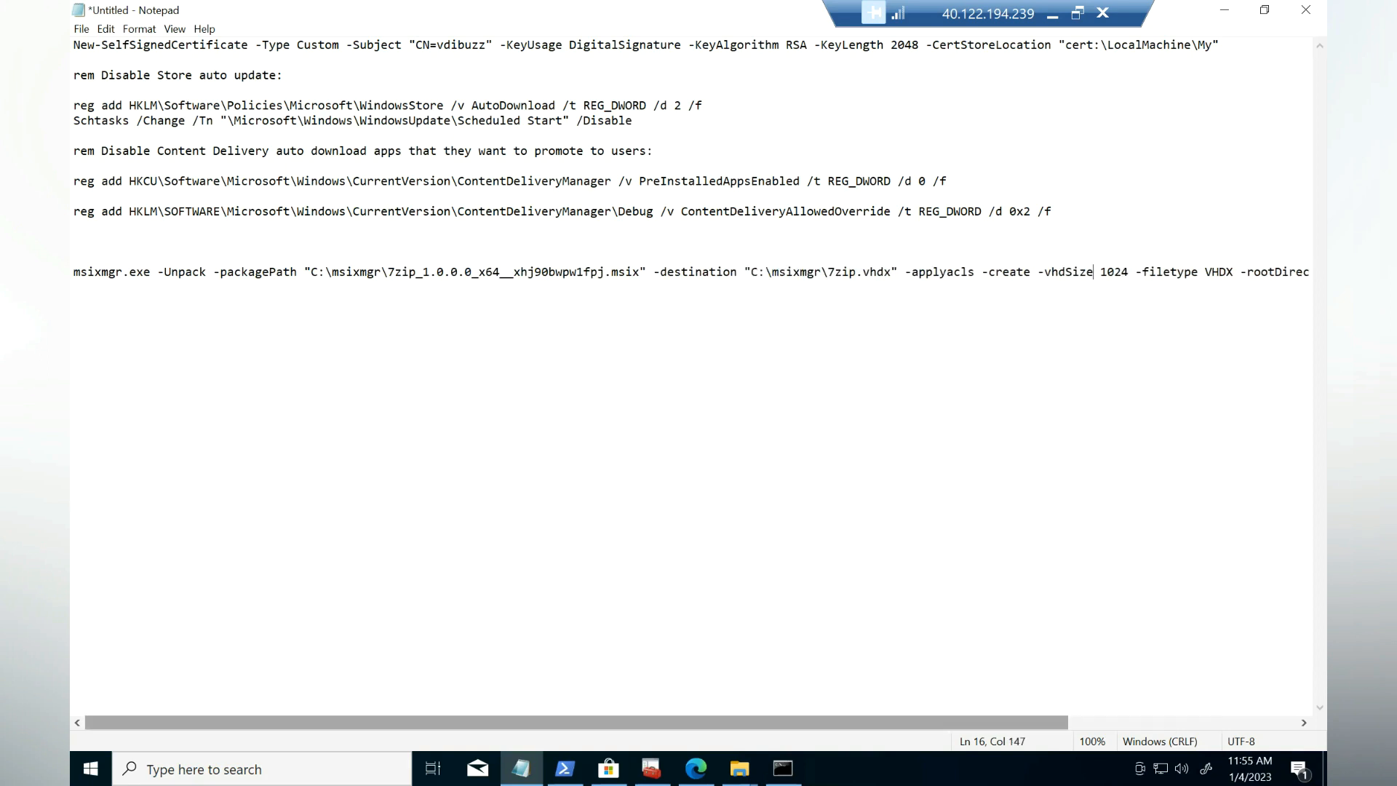
{"action": "mouse_move", "coordinate": [577, 722]}
{"action": "left_mouse_down"}
{"action": "mouse_move", "coordinate": [759, 722]}
{"action": "mouse_move", "coordinate": [578, 722]}
{"action": "left_mouse_up"}
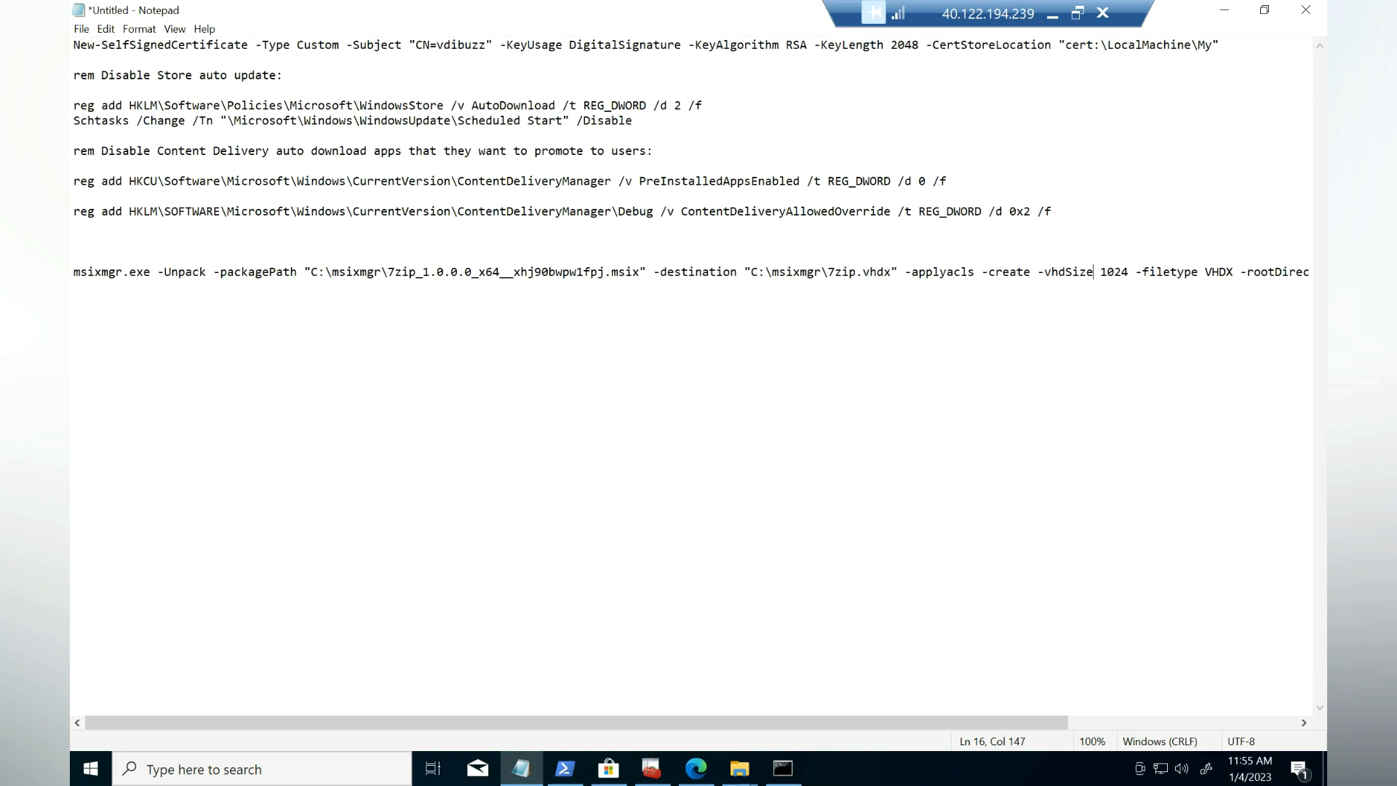
Step: Copy the edited msixmgr -Unpack command line targeting C:\msixmgr\7zip.vhdx
{"action": "key", "text": "alt+Tab"}
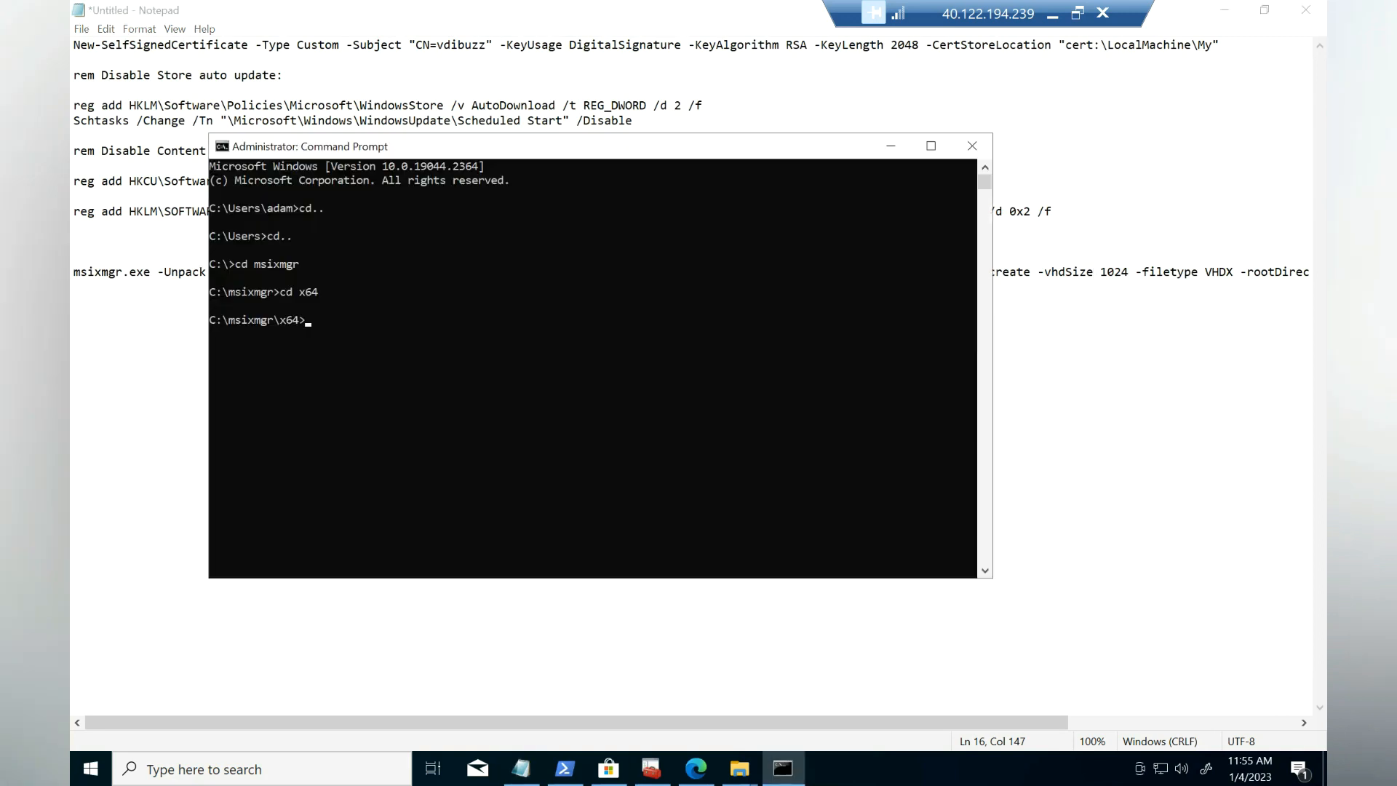
{"action": "left_click", "coordinate": [404, 333]}
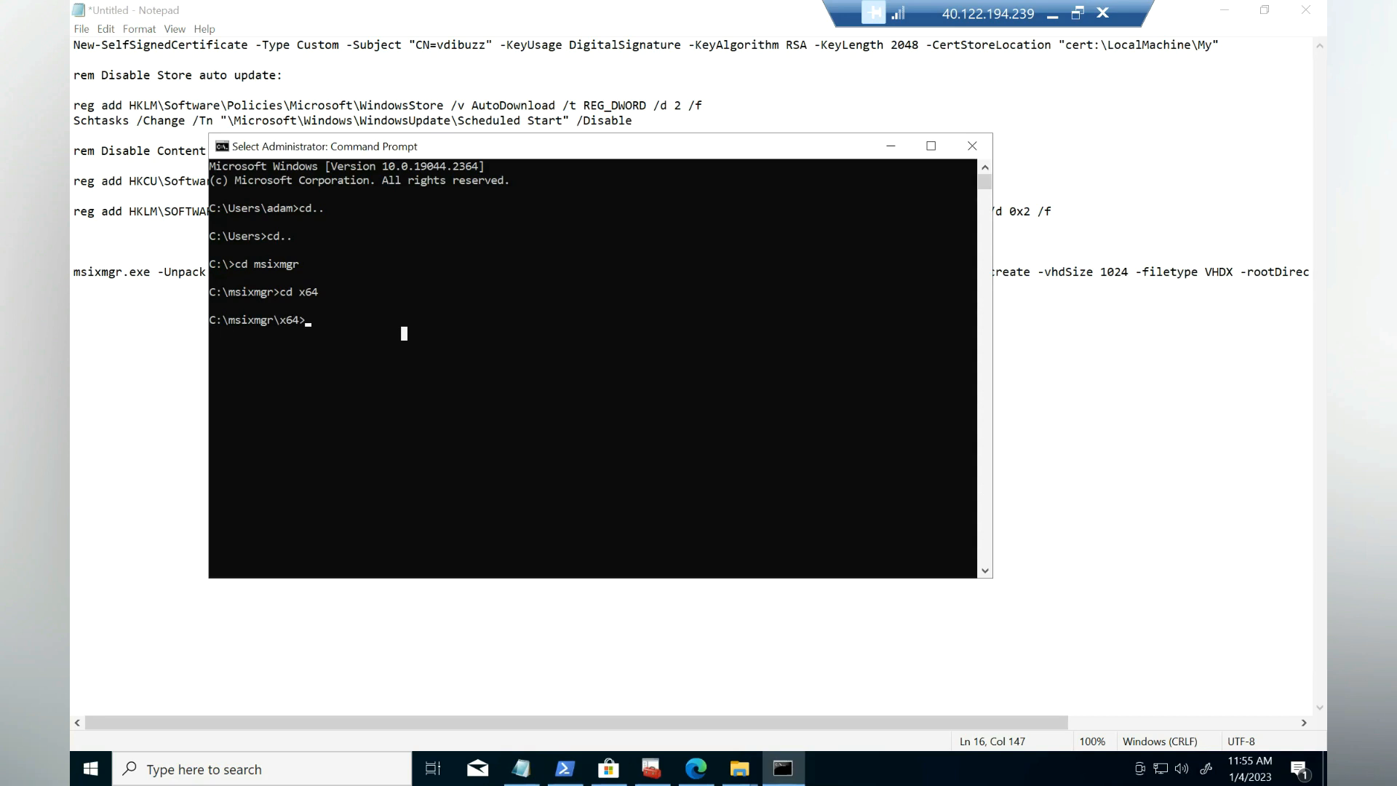
{"action": "left_click", "coordinate": [149, 272]}
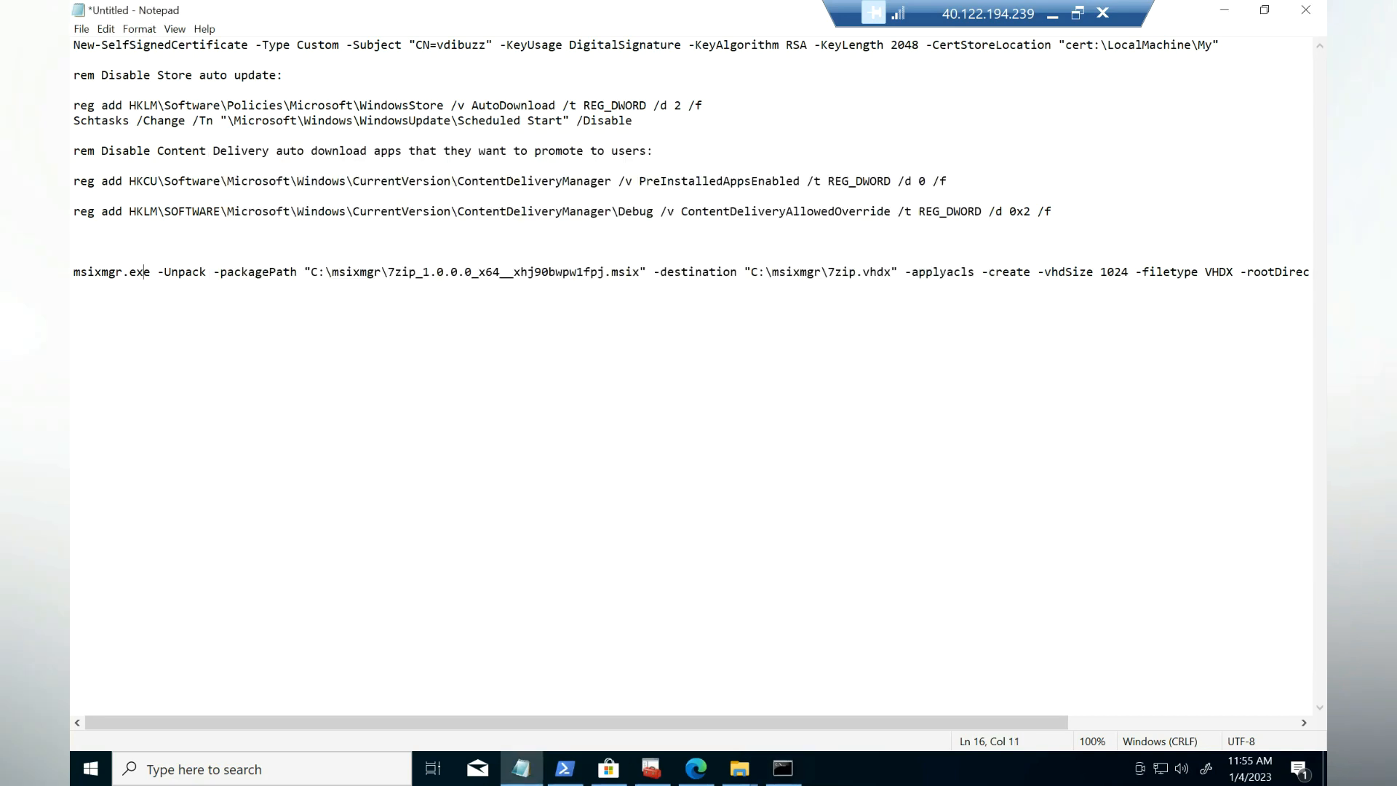
{"action": "left_click_drag", "start_coordinate": [73, 271], "coordinate": [1317, 271]}
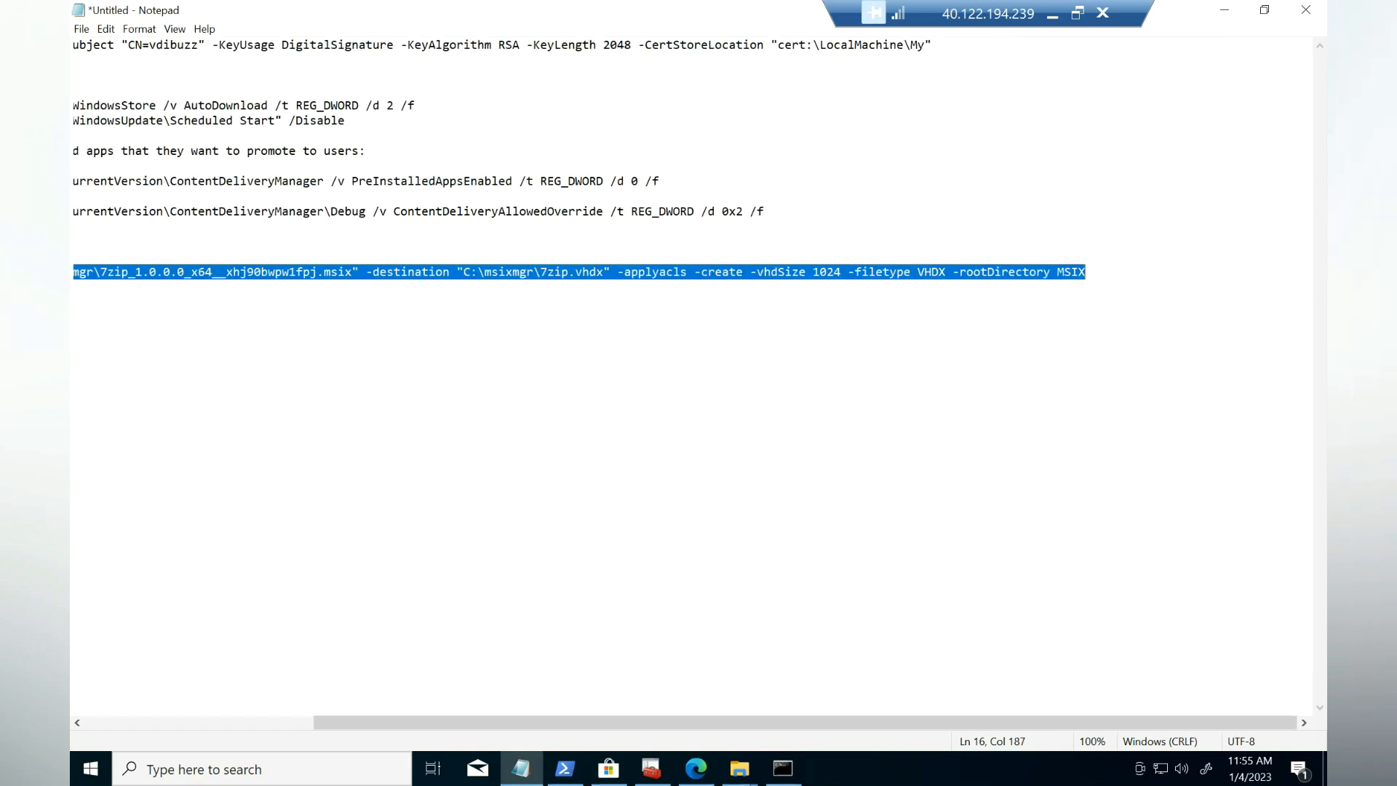
{"action": "right_click", "coordinate": [827, 268]}
{"action": "left_click", "coordinate": [859, 318]}
{"action": "left_click", "coordinate": [783, 768]}
Step: Paste the msixmgr unpack command into Command Prompt and run it to create 7zip.vhdx
{"action": "right_click", "coordinate": [404, 335]}
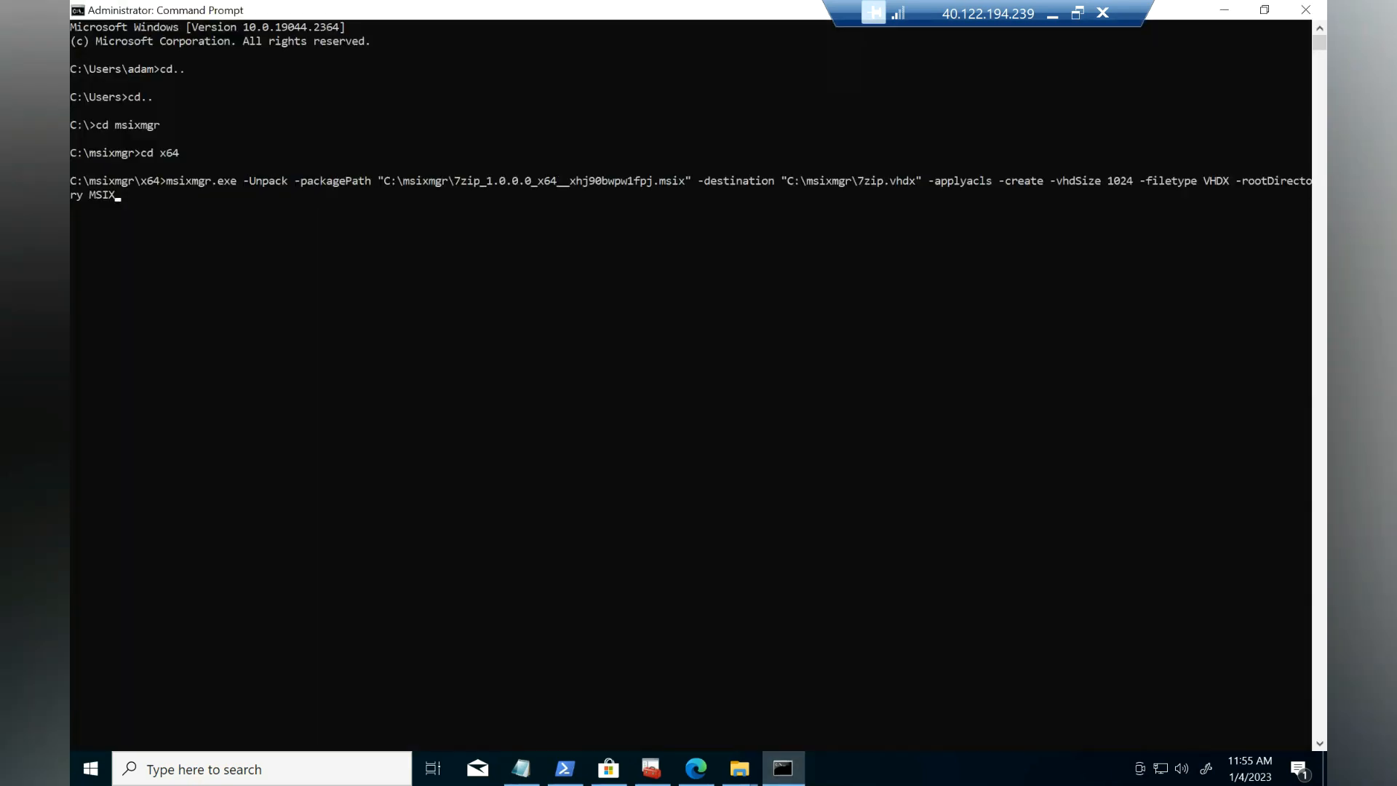
{"action": "left_click", "coordinate": [406, 292]}
{"action": "key", "text": "Return"}
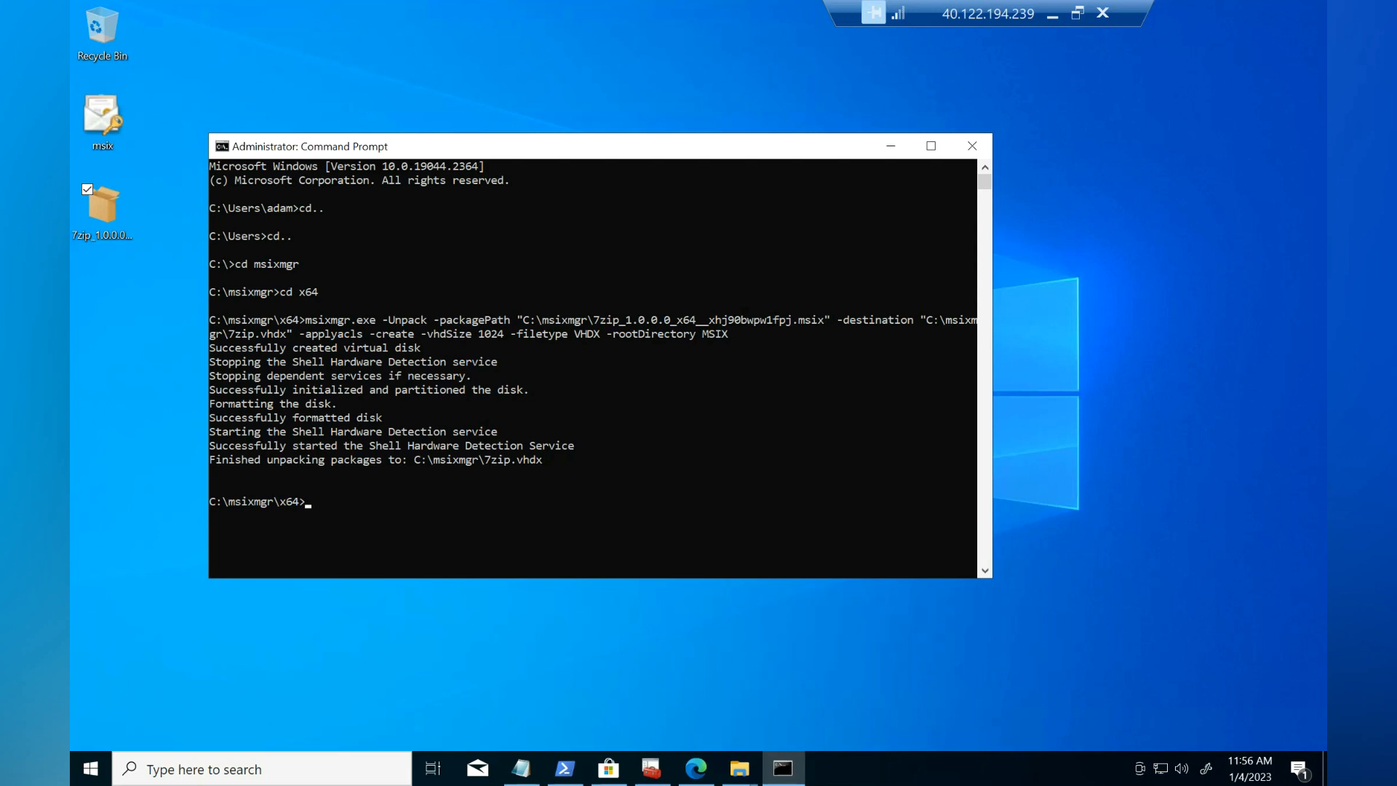
{"action": "left_click", "coordinate": [500, 335]}
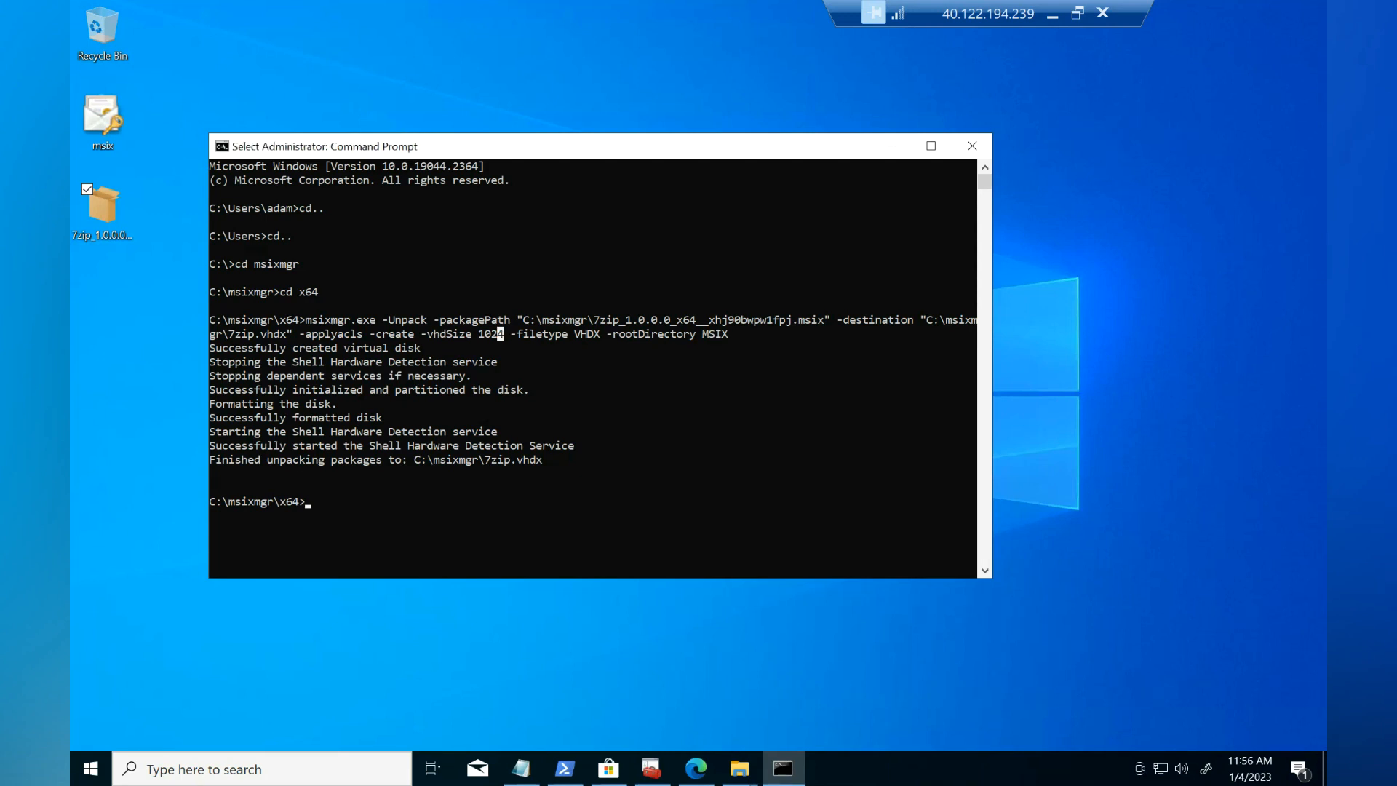
{"action": "left_click", "coordinate": [740, 768]}
Step: Check the new 7zip hard disk image in C:\msixmgr is about 1,052,672 KB
{"action": "left_click", "coordinate": [833, 692]}
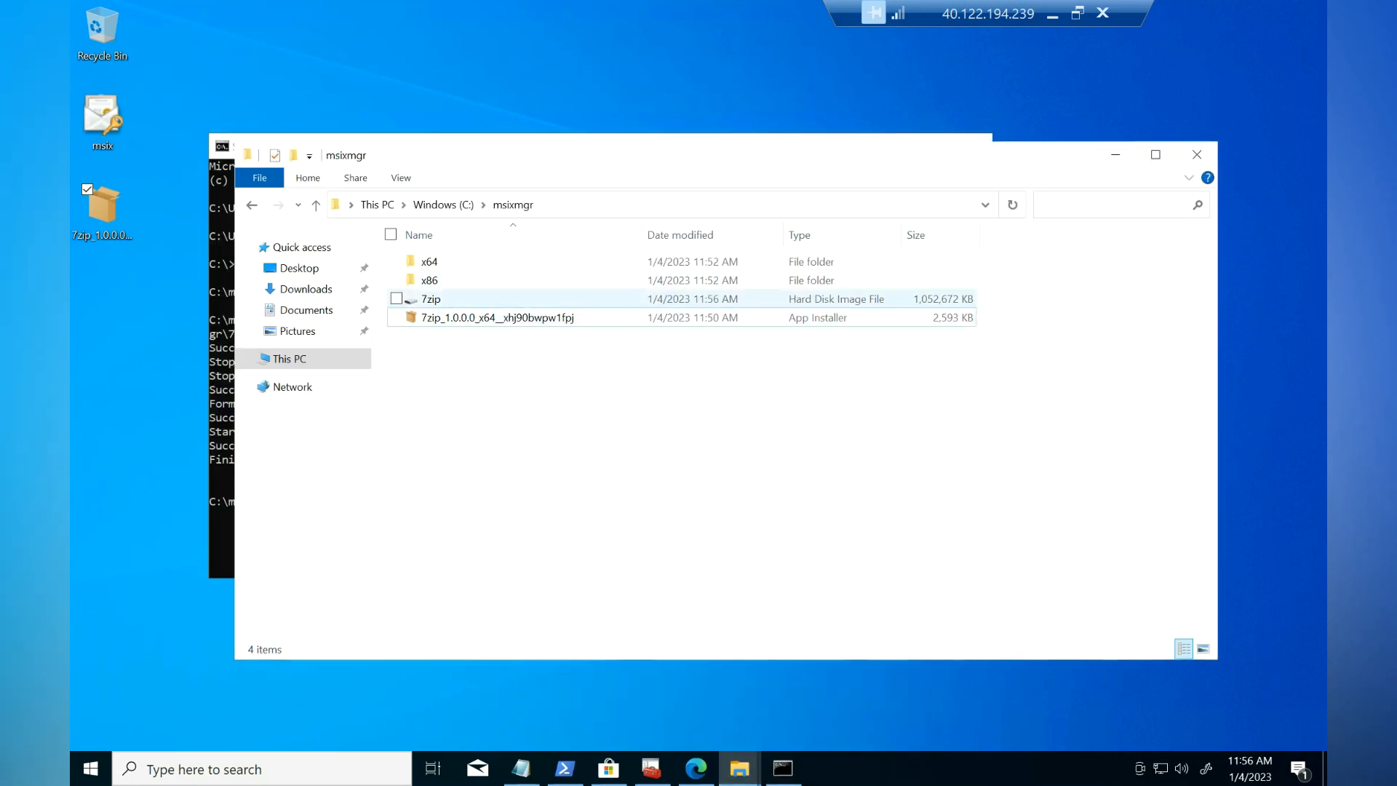
{"action": "left_click", "coordinate": [432, 299]}
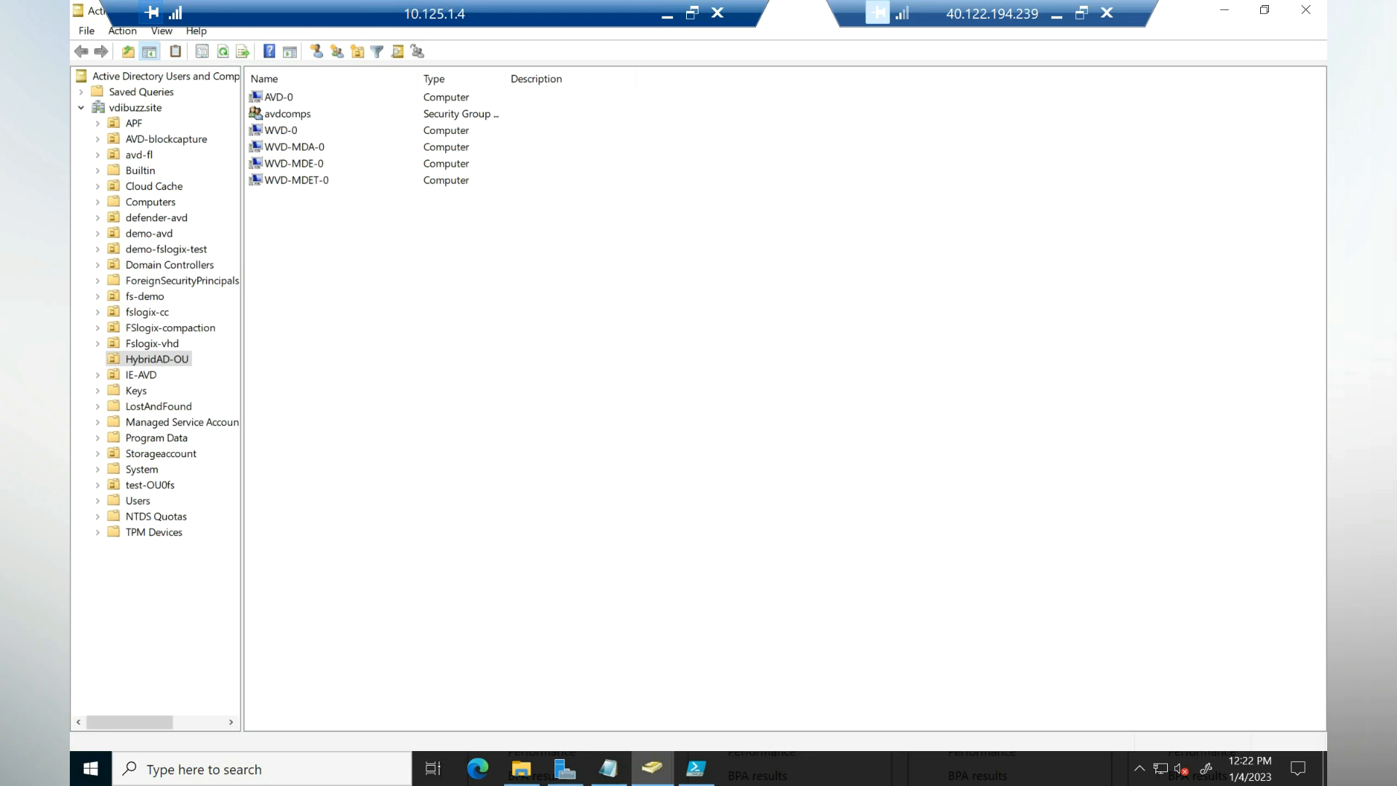
Step: Open the avdcomps group's properties on the Members tab
{"action": "left_click", "coordinate": [287, 115]}
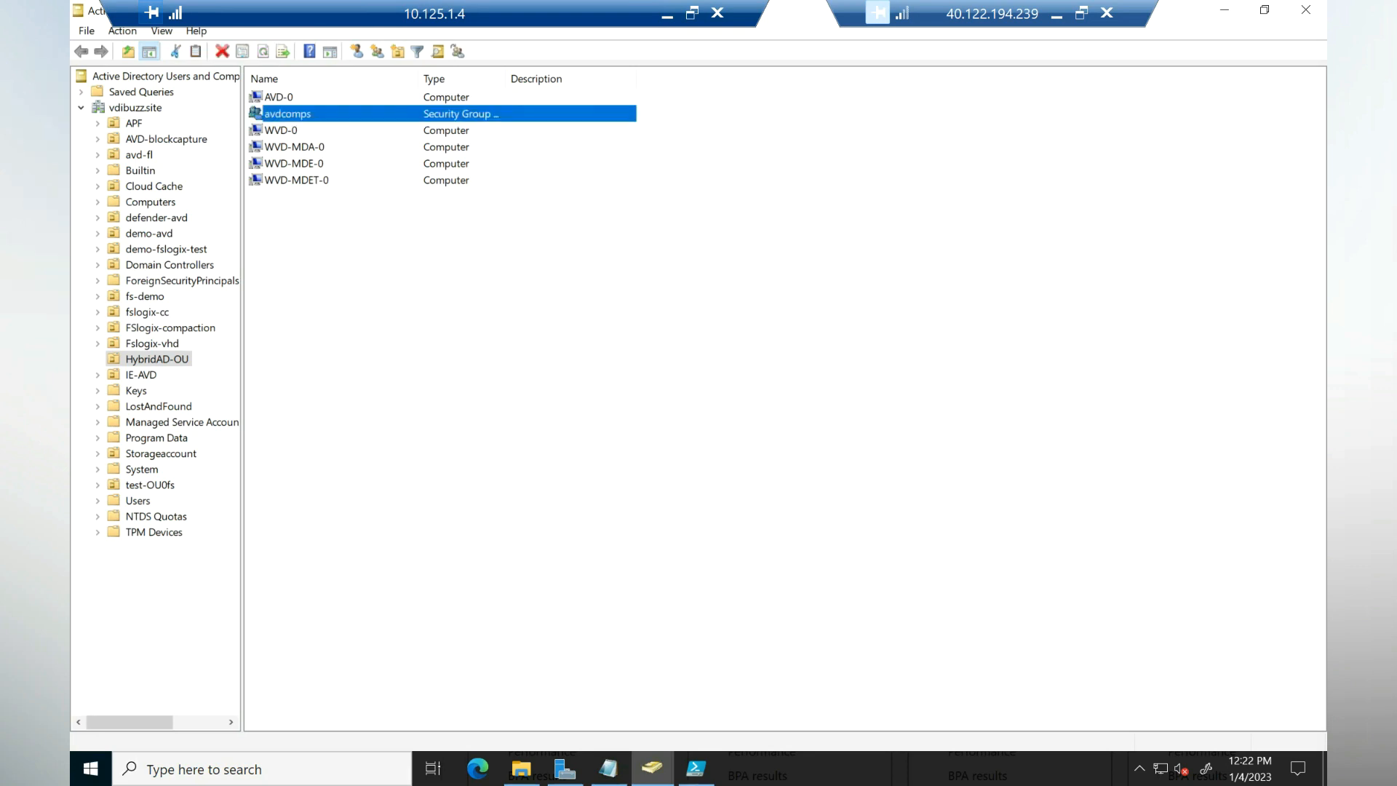
{"action": "double_click", "coordinate": [288, 114]}
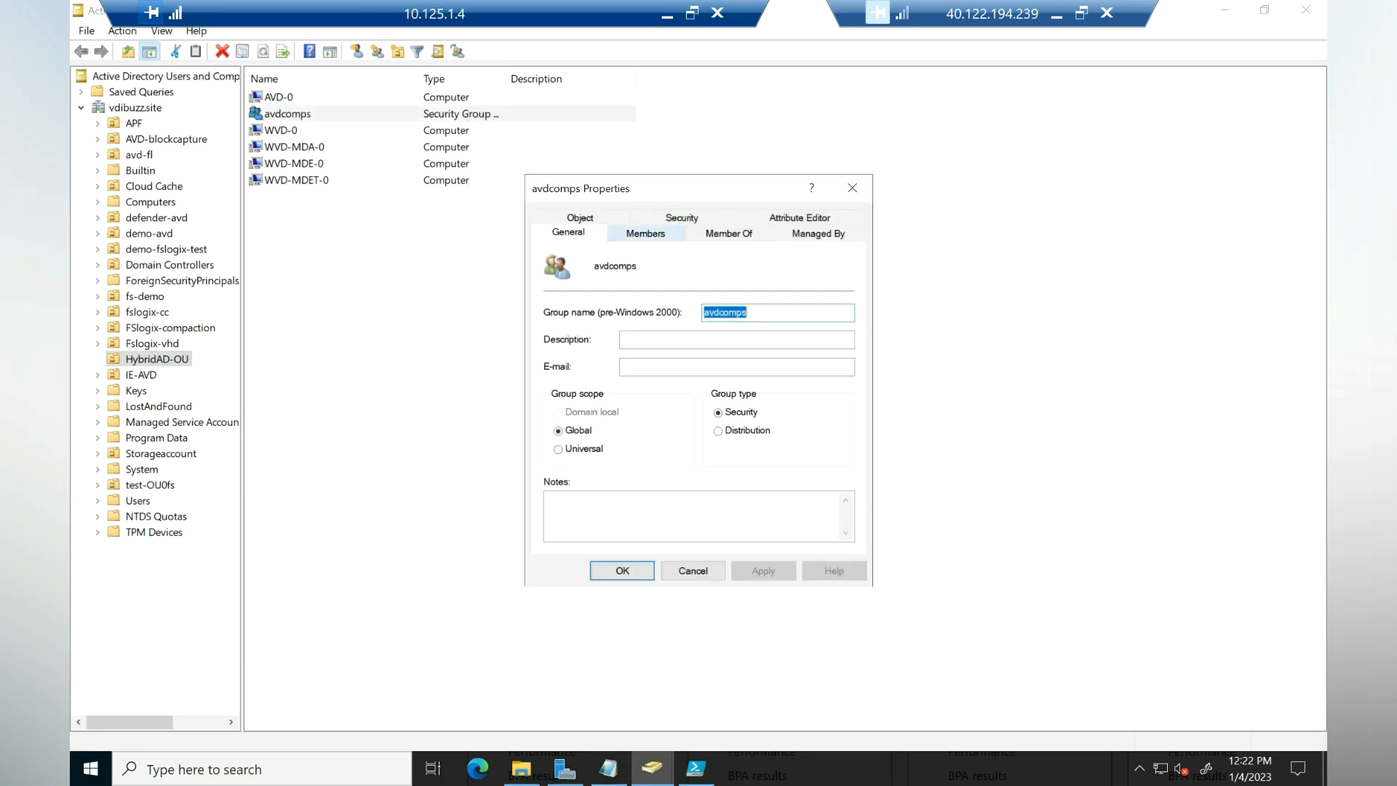
{"action": "left_click", "coordinate": [645, 234]}
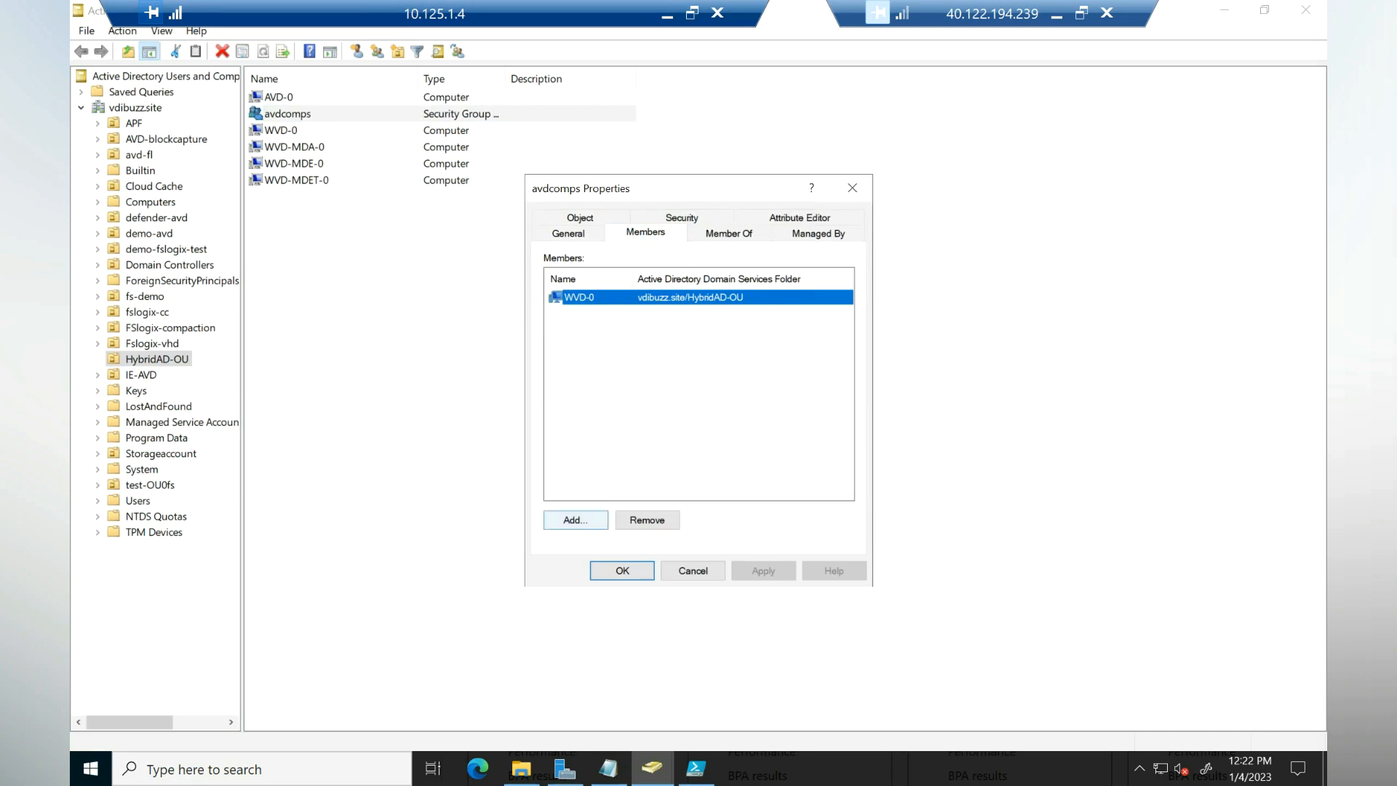
Step: Add the computer AVD-0 as a member, including Computers in object types, and apply
{"action": "left_click", "coordinate": [575, 520]}
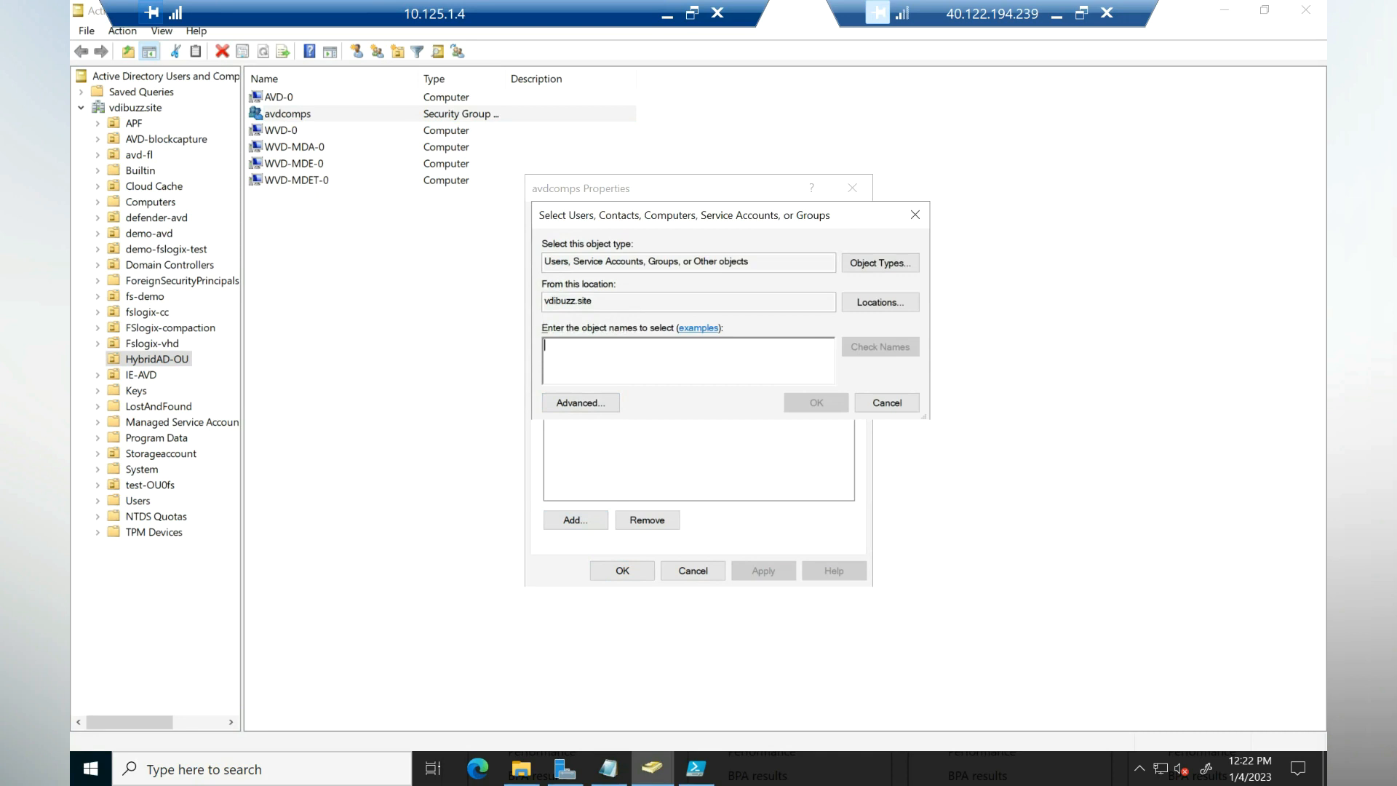
{"action": "type", "text": "avd-0"}
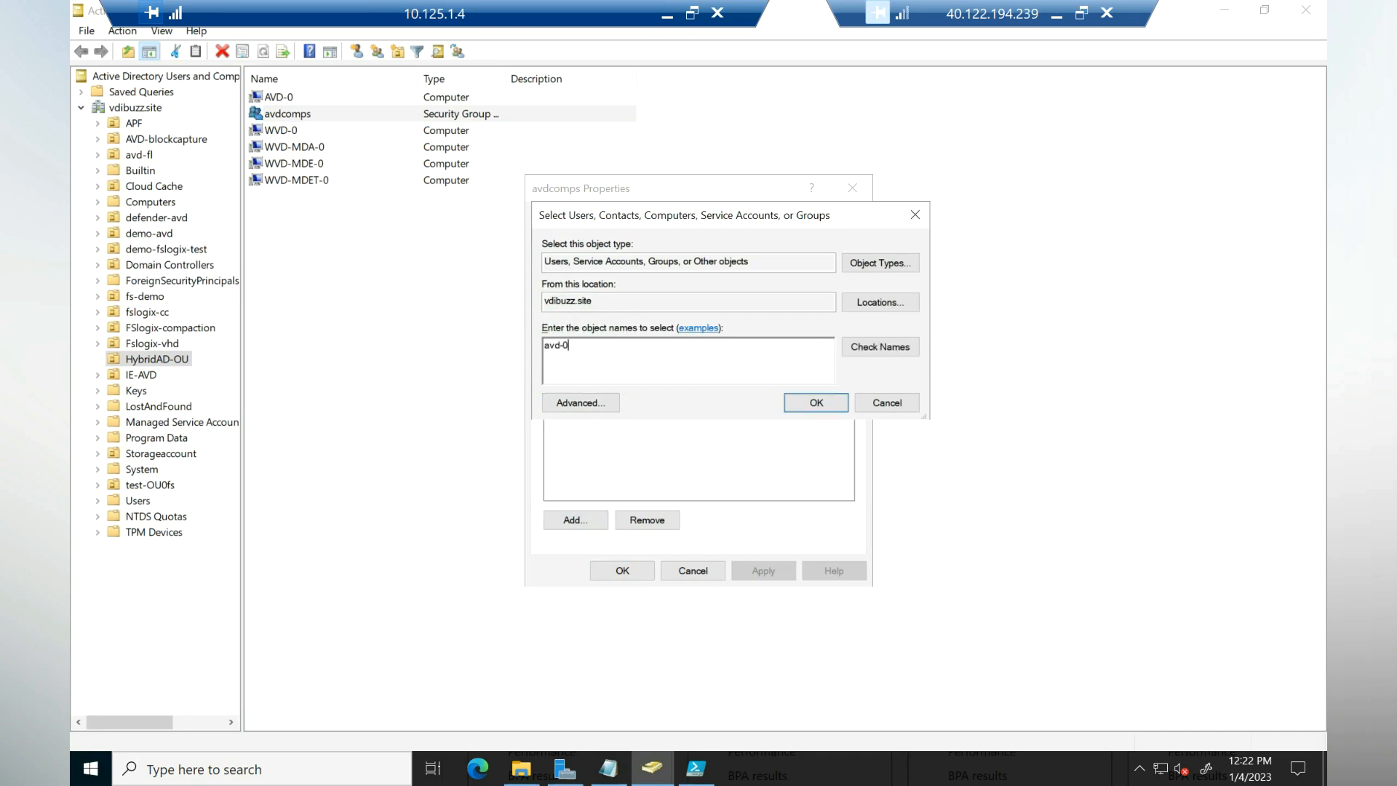
{"action": "left_click", "coordinate": [880, 347]}
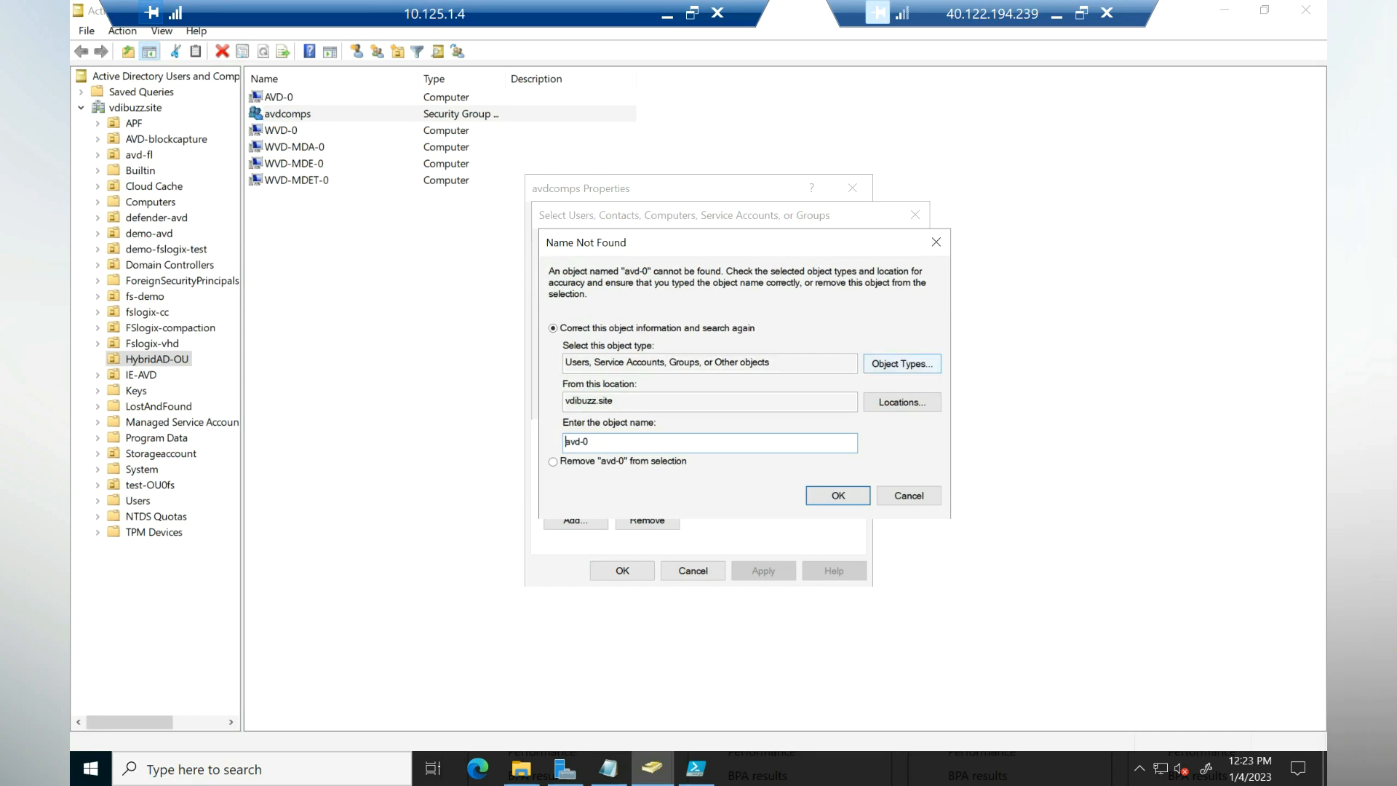
{"action": "left_click", "coordinate": [902, 364]}
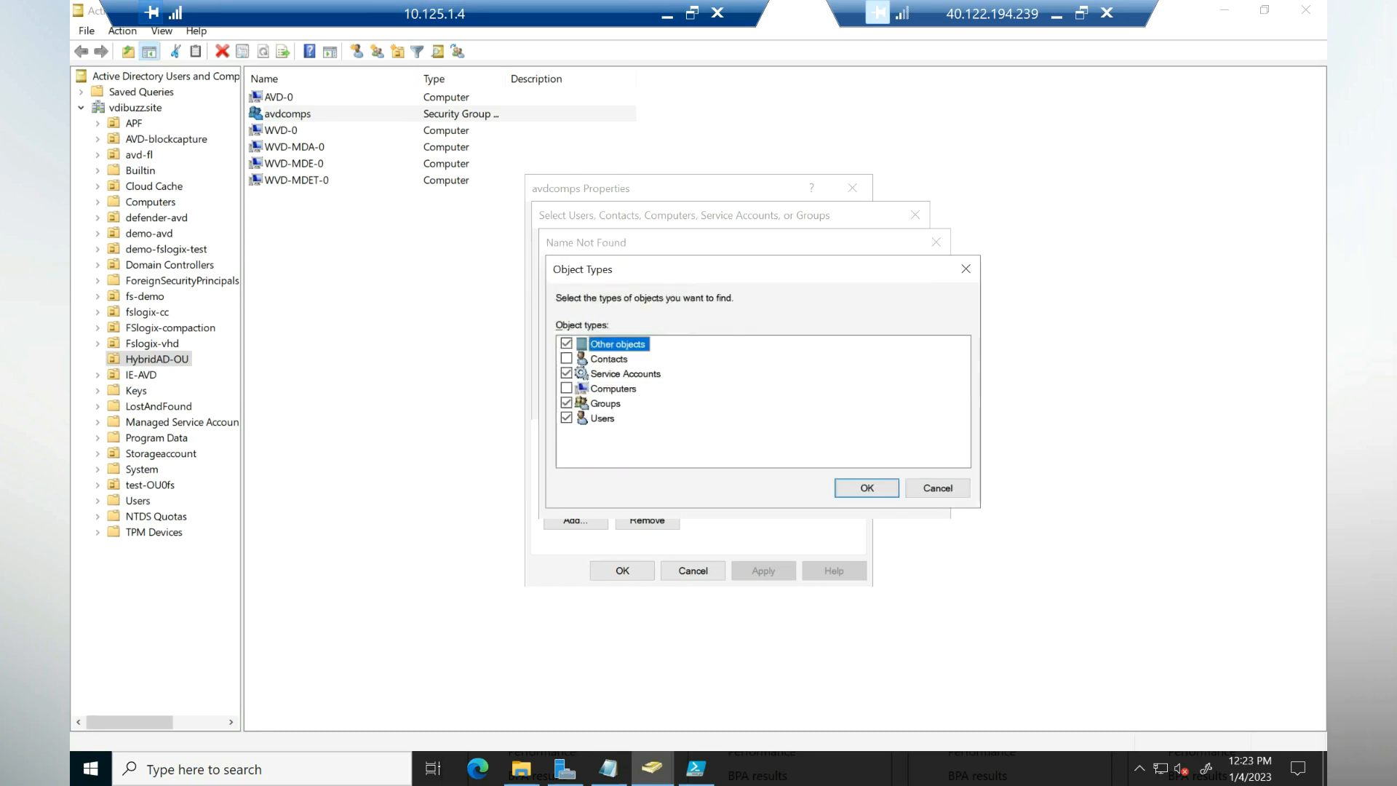
{"action": "left_click", "coordinate": [566, 388]}
{"action": "left_click", "coordinate": [867, 489]}
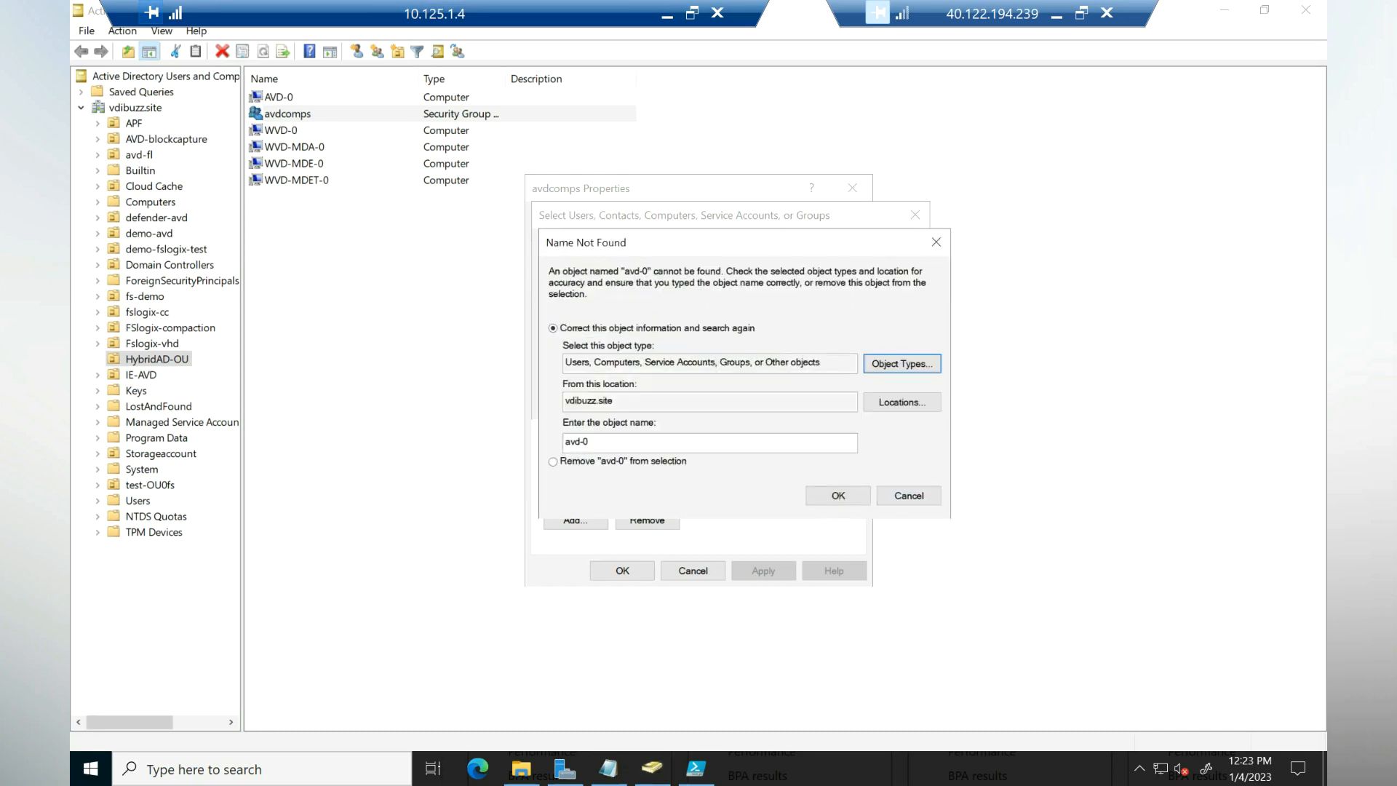
{"action": "left_click", "coordinate": [838, 495]}
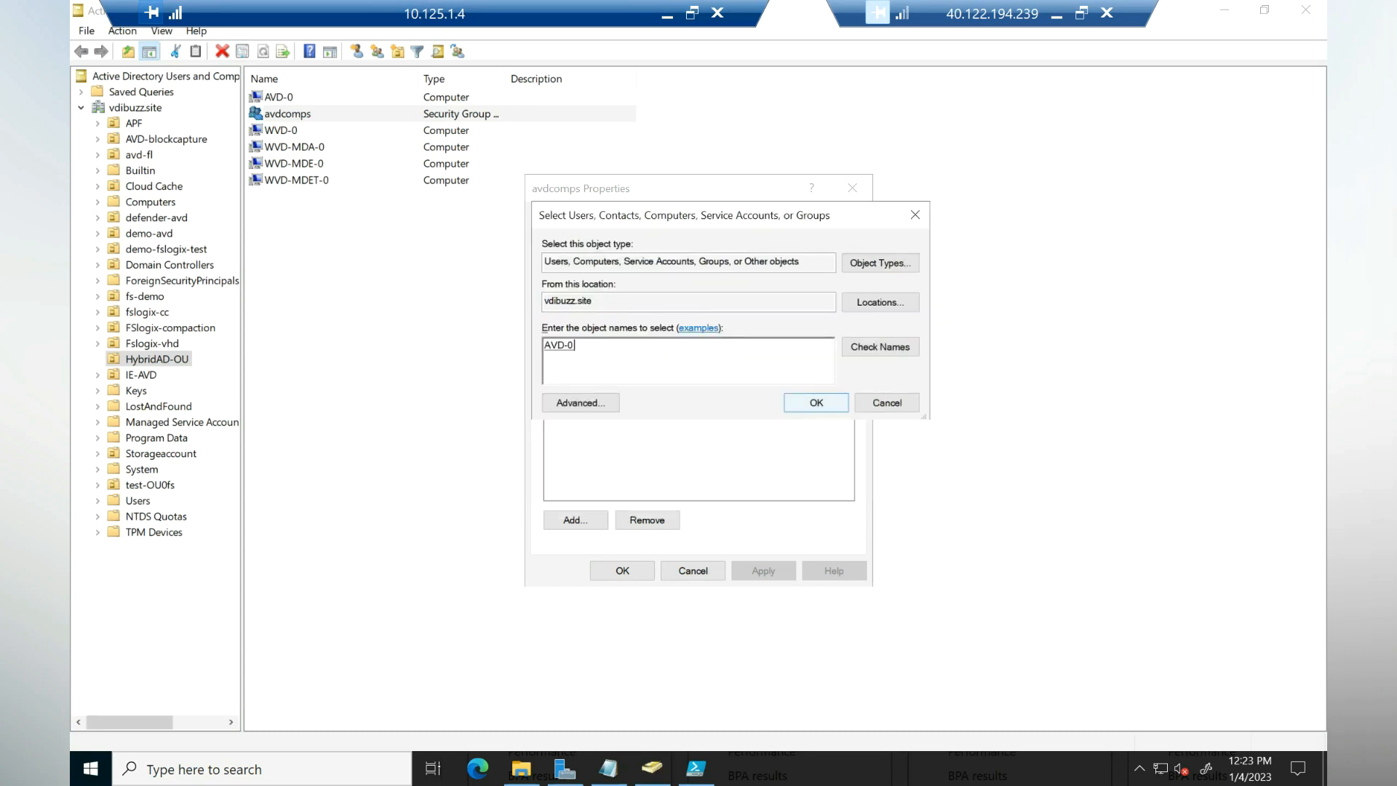
{"action": "left_click", "coordinate": [816, 402]}
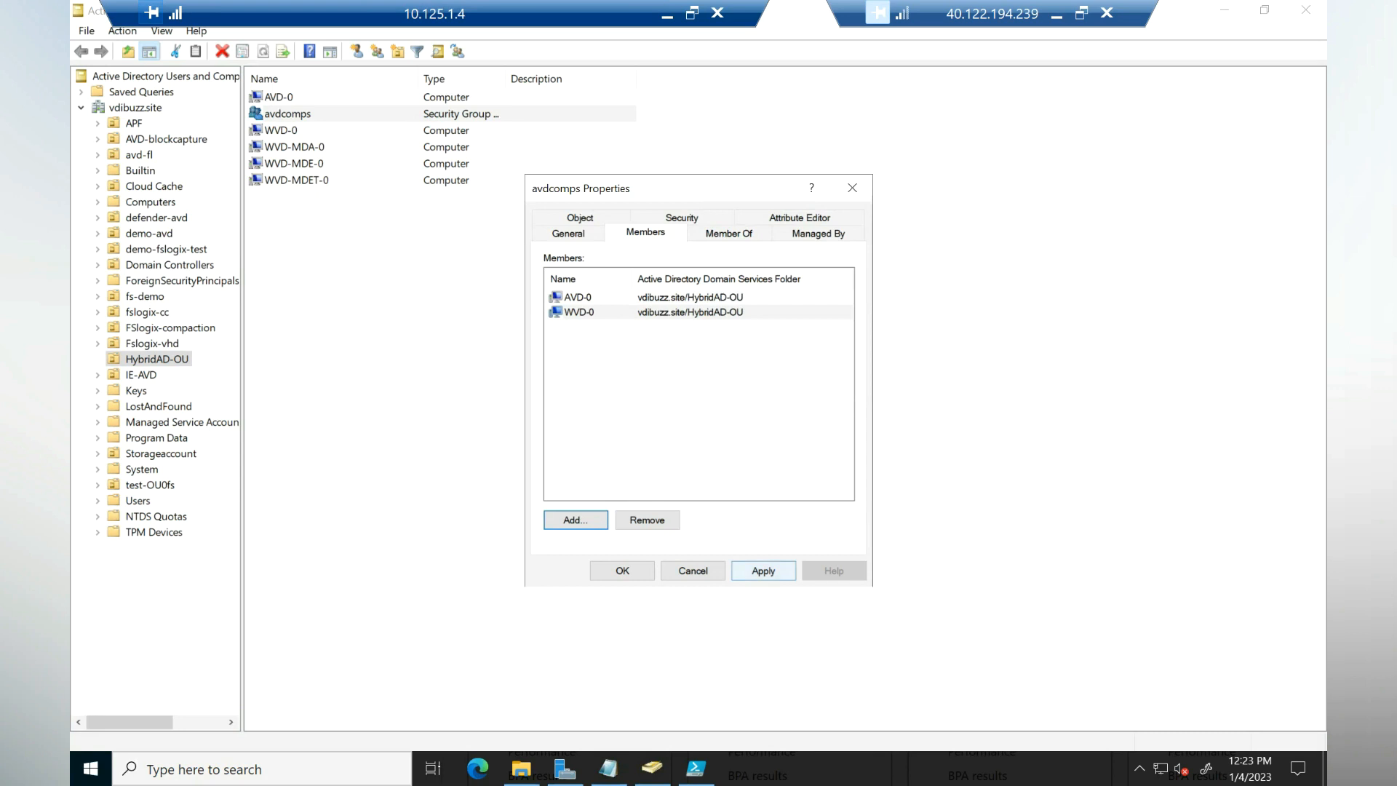
{"action": "left_click", "coordinate": [764, 571]}
{"action": "left_click", "coordinate": [622, 571]}
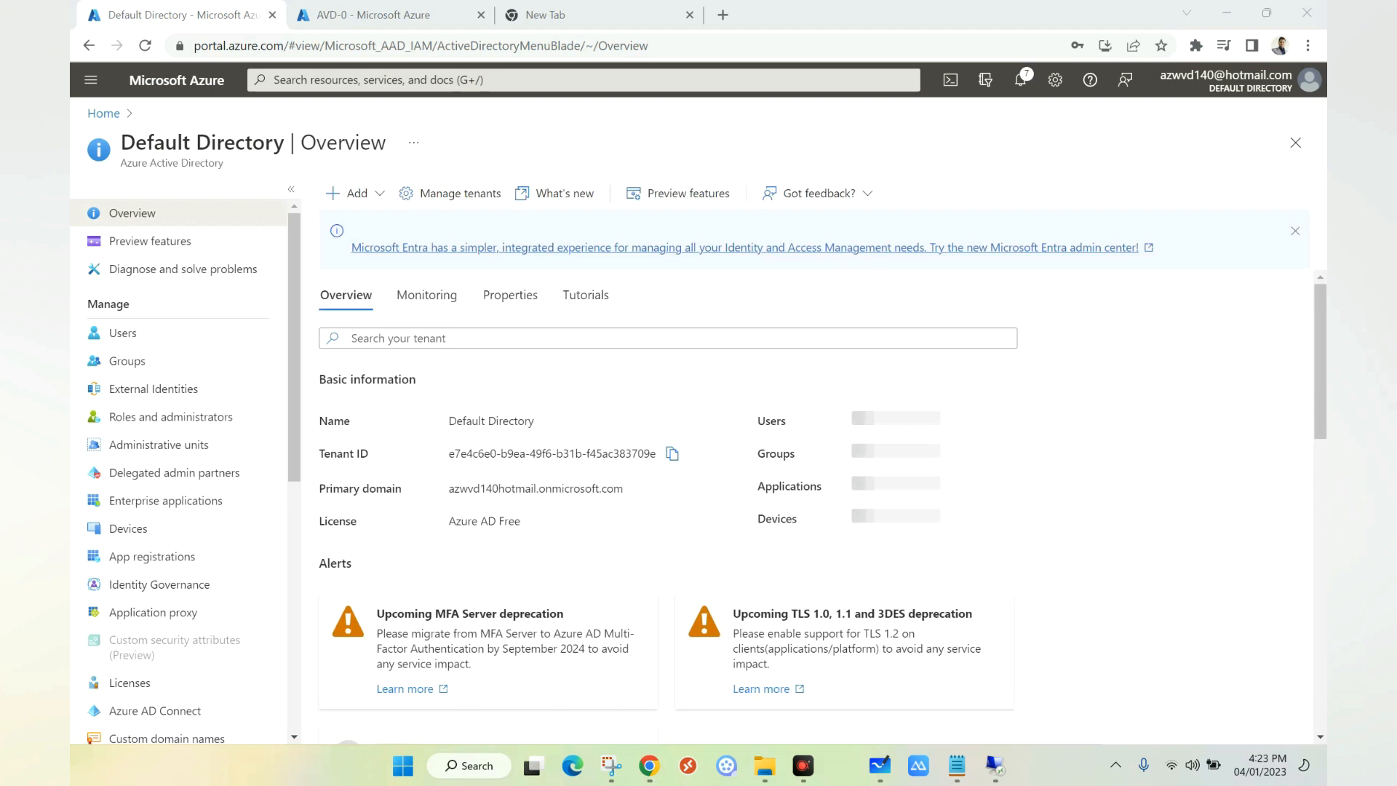
Step: Open the avdcomps group's Members list in Azure to confirm AVD-0 and WVD-0
{"action": "left_click", "coordinate": [127, 361]}
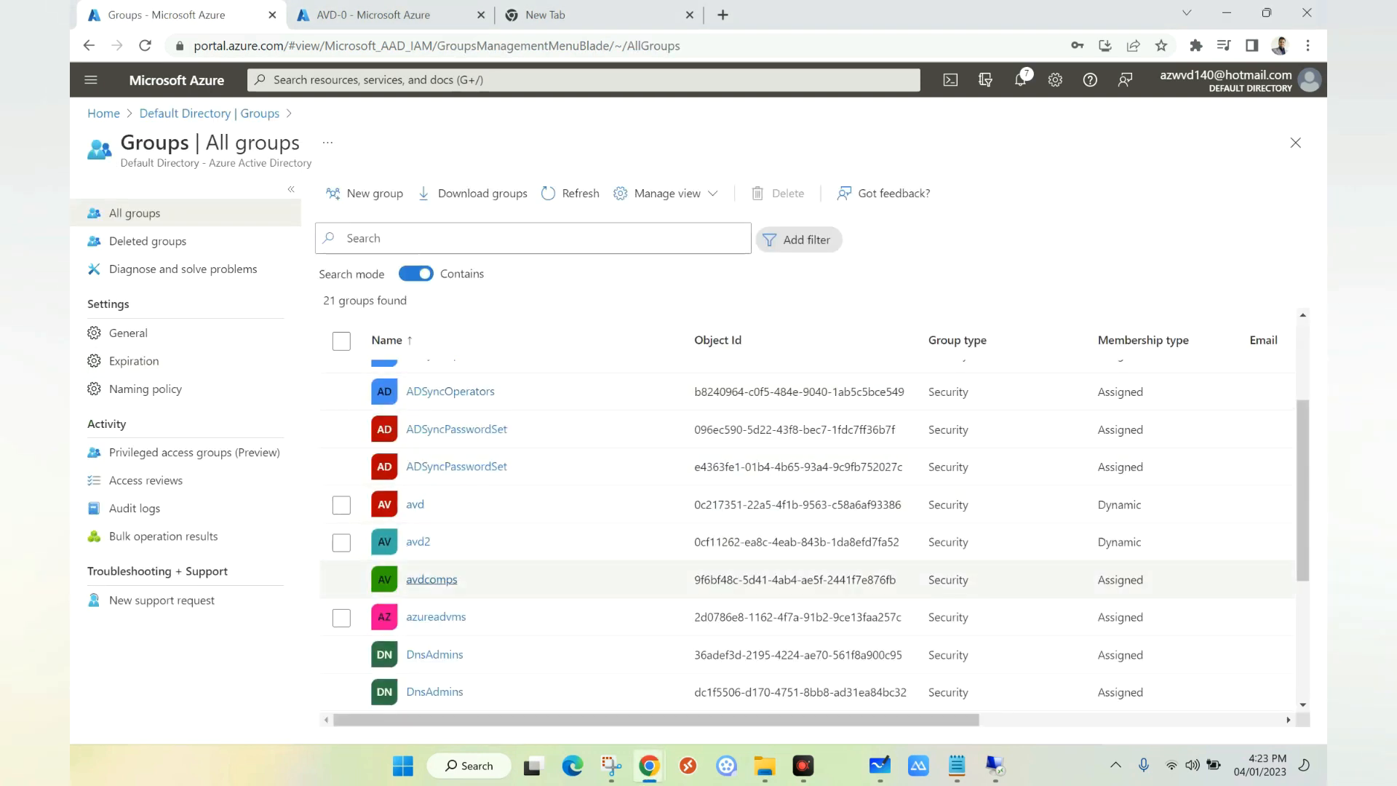
{"action": "left_click", "coordinate": [432, 580]}
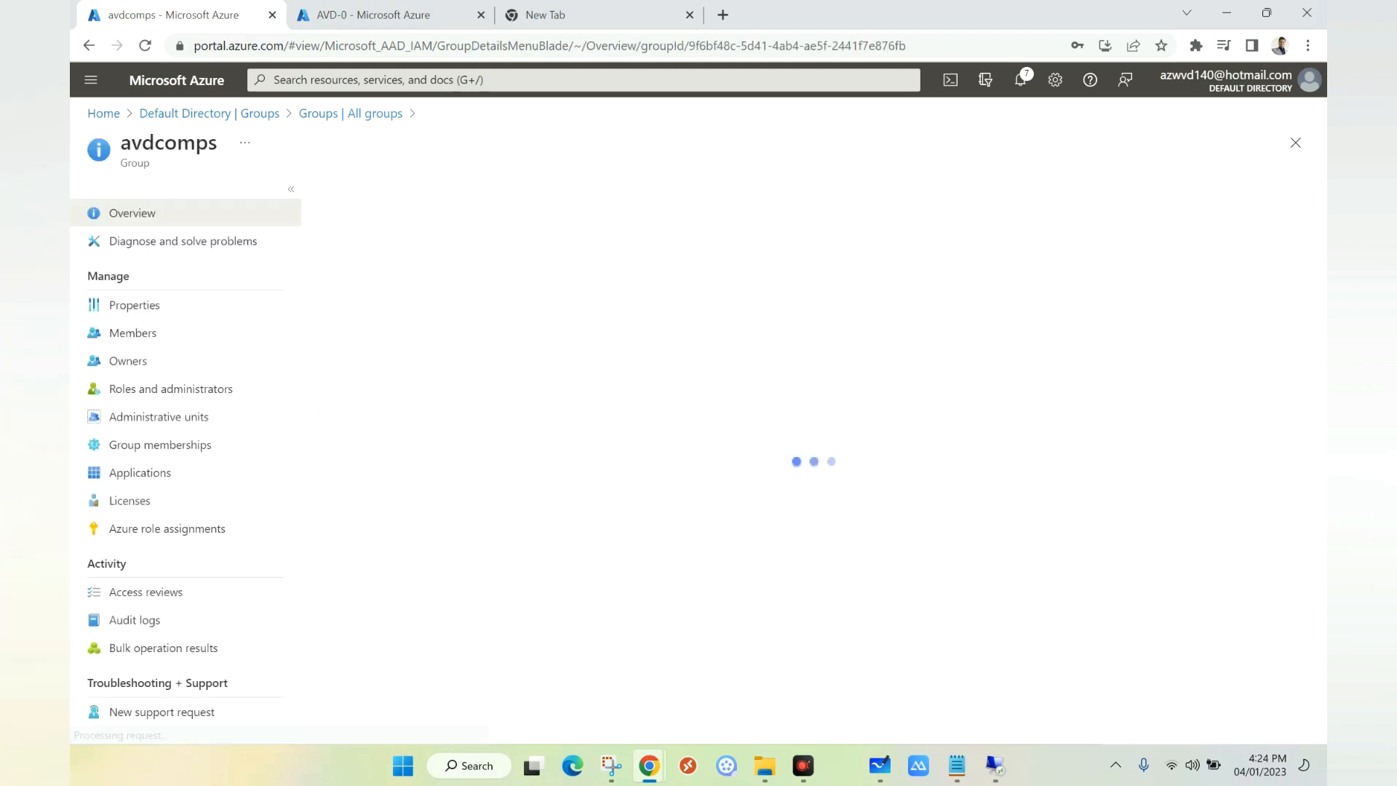
{"action": "left_click", "coordinate": [132, 332]}
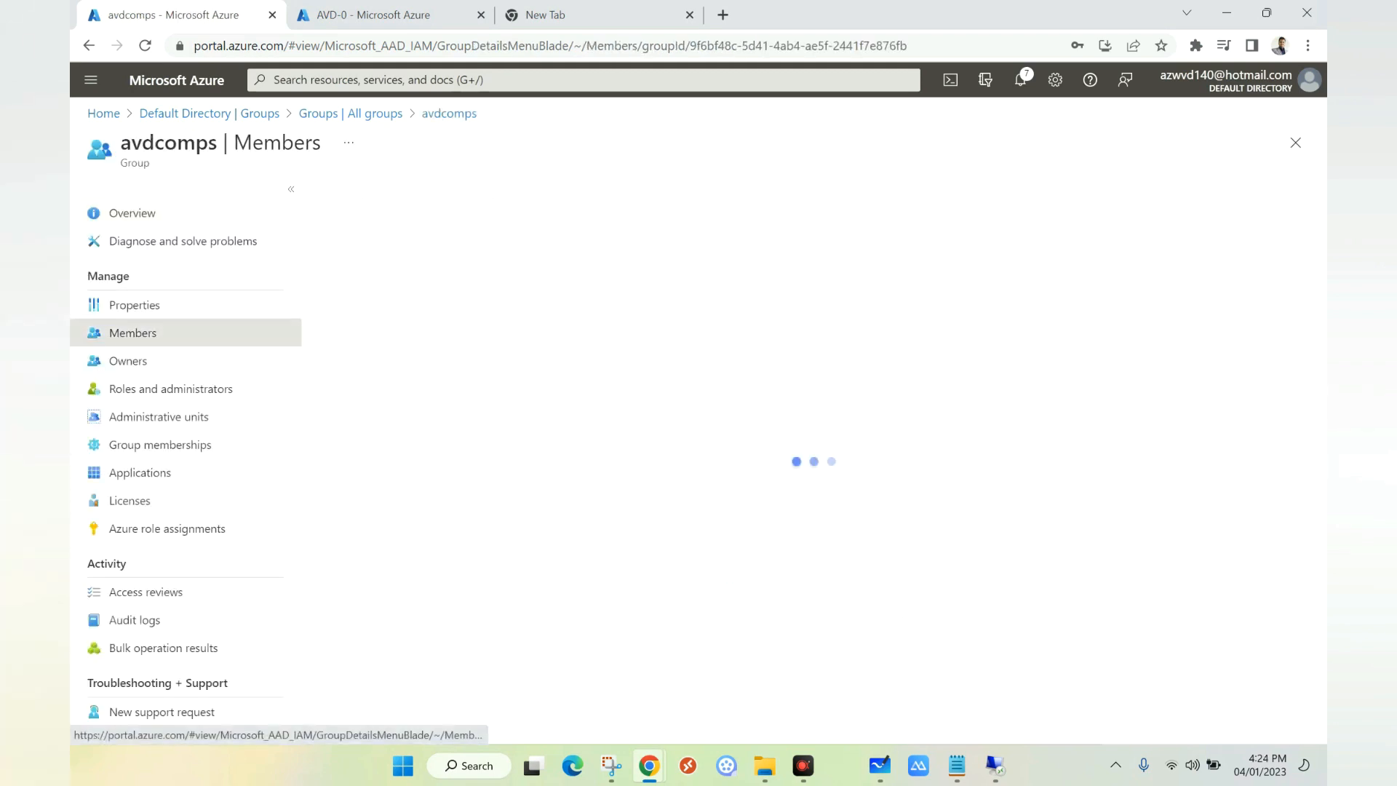
{"action": "key", "text": "alt+Tab"}
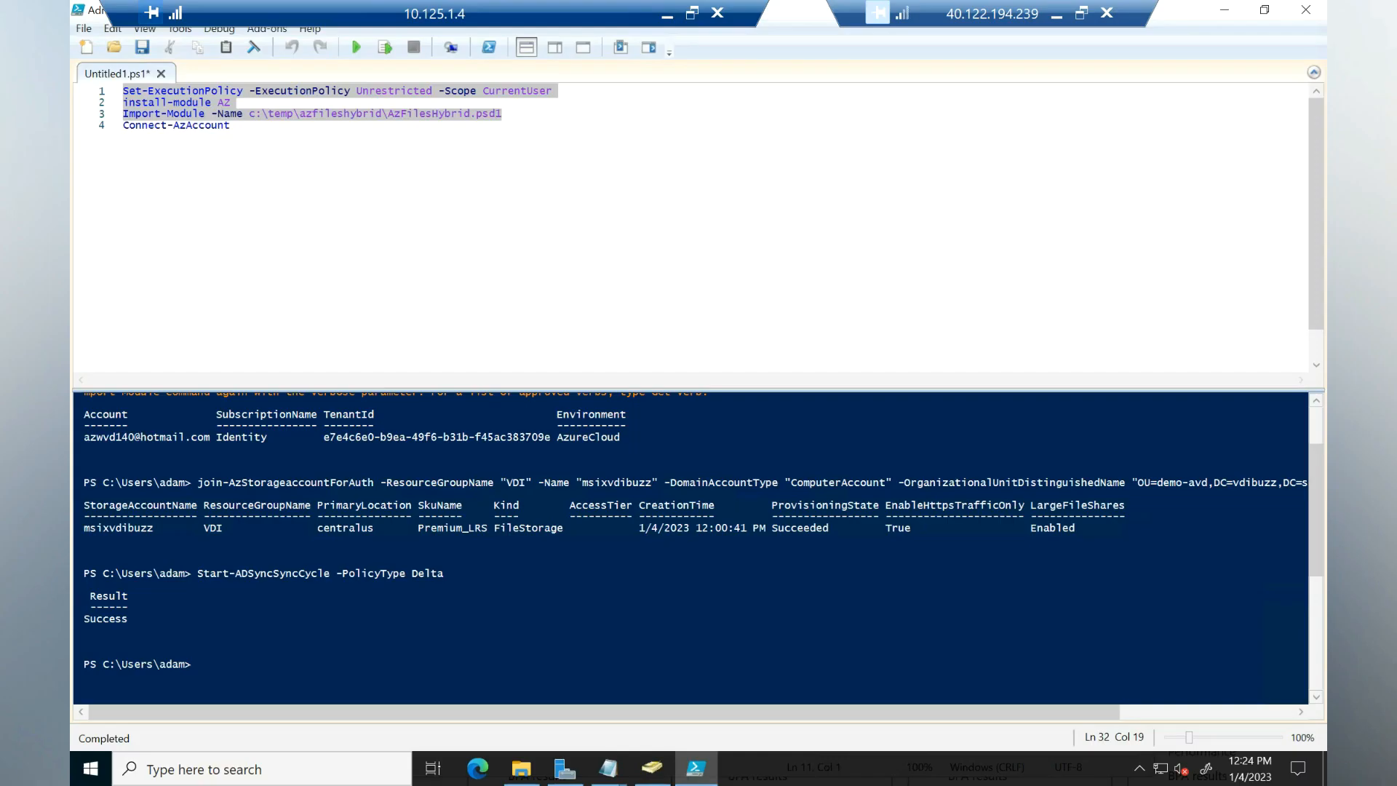
{"action": "left_click", "coordinate": [446, 574]}
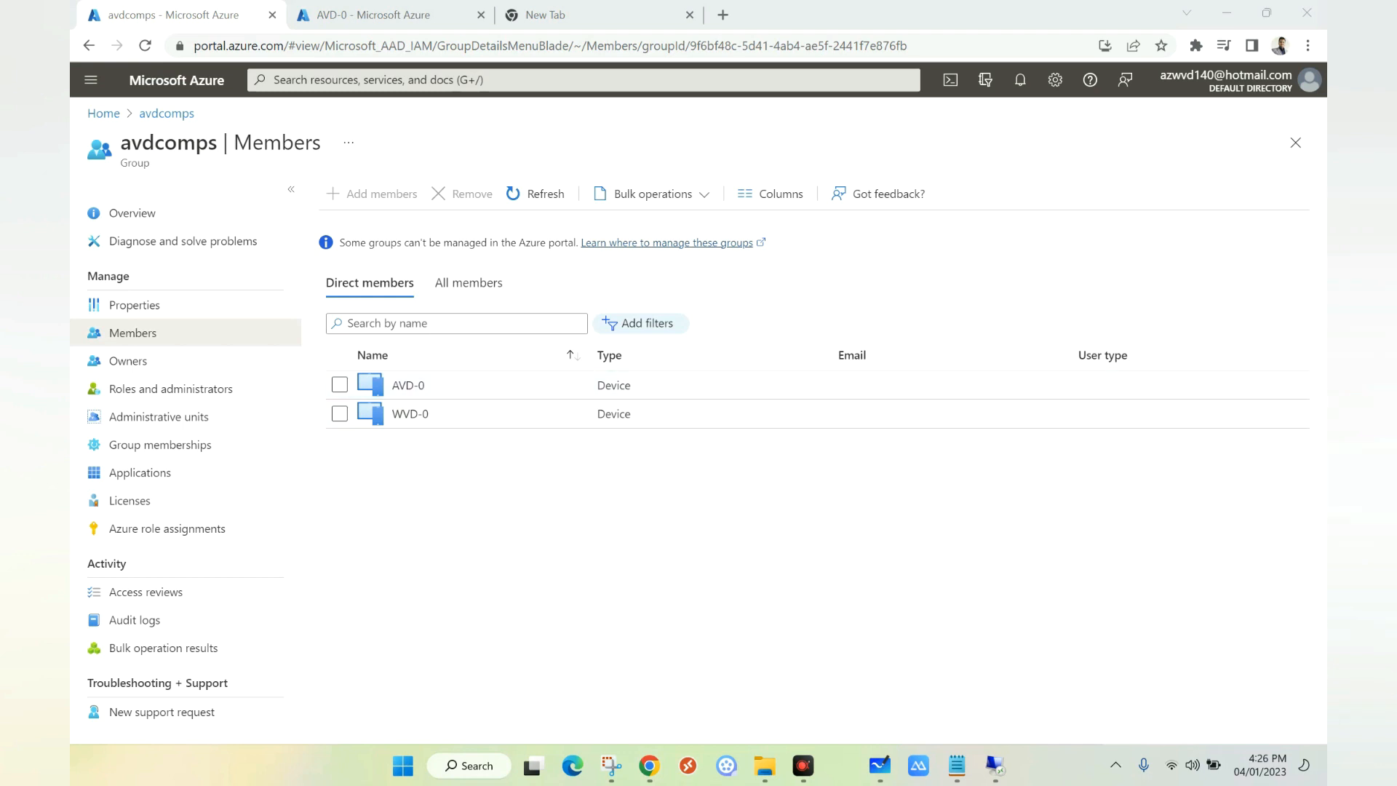
Step: Copy the group name avdcomps from the page title
{"action": "left_click", "coordinate": [465, 80]}
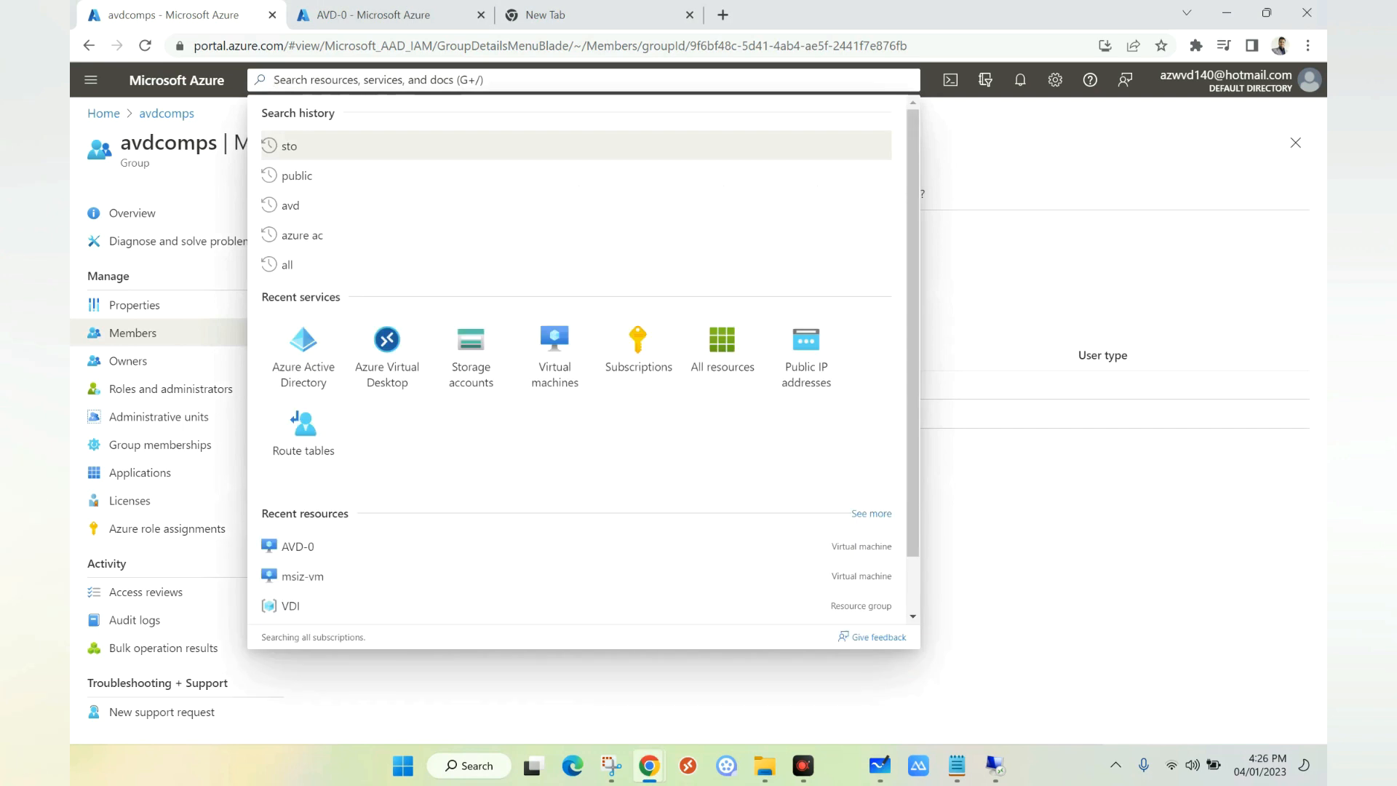
{"action": "key", "text": "Escape"}
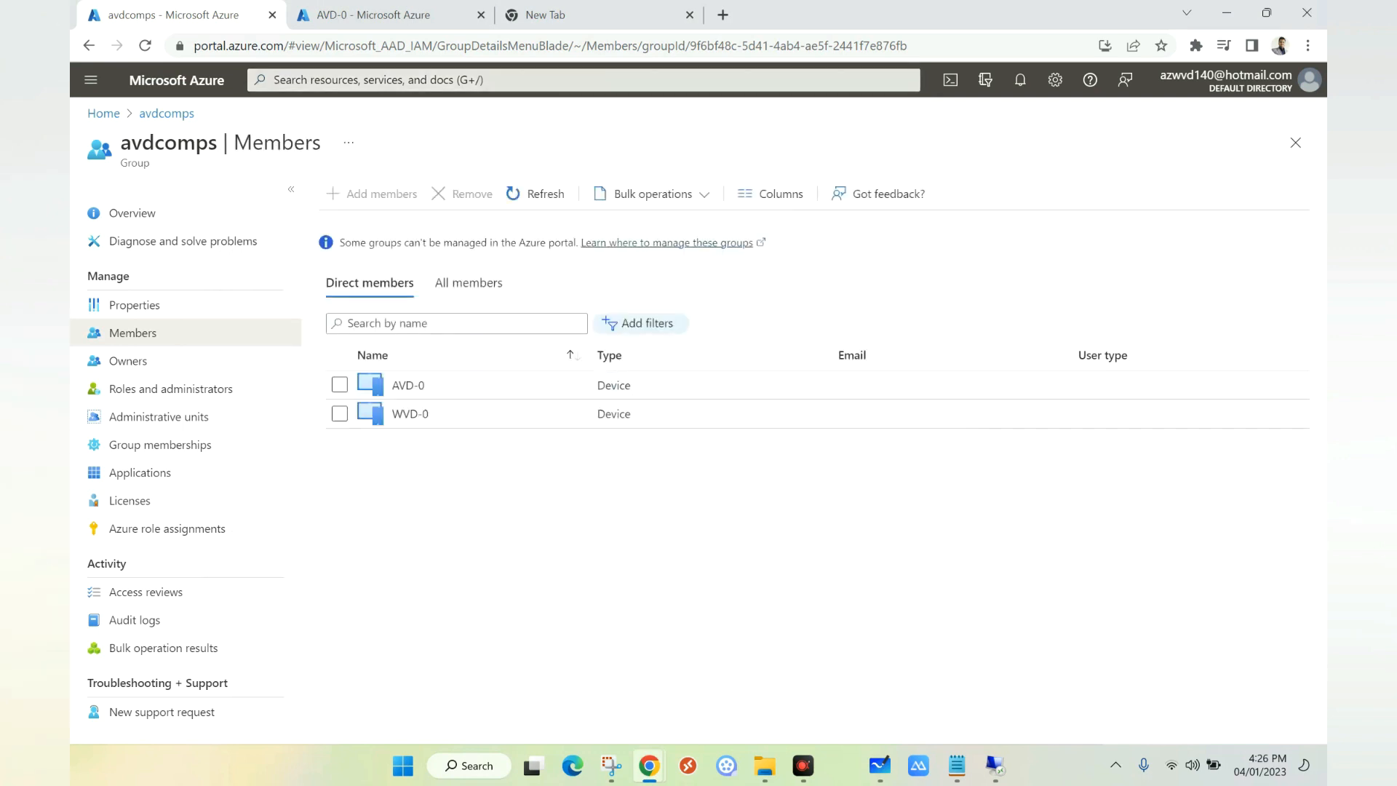
{"action": "left_click_drag", "start_coordinate": [217, 142], "coordinate": [121, 143]}
{"action": "right_click", "coordinate": [143, 142]}
{"action": "left_click", "coordinate": [172, 156]}
{"action": "left_click", "coordinate": [466, 80]}
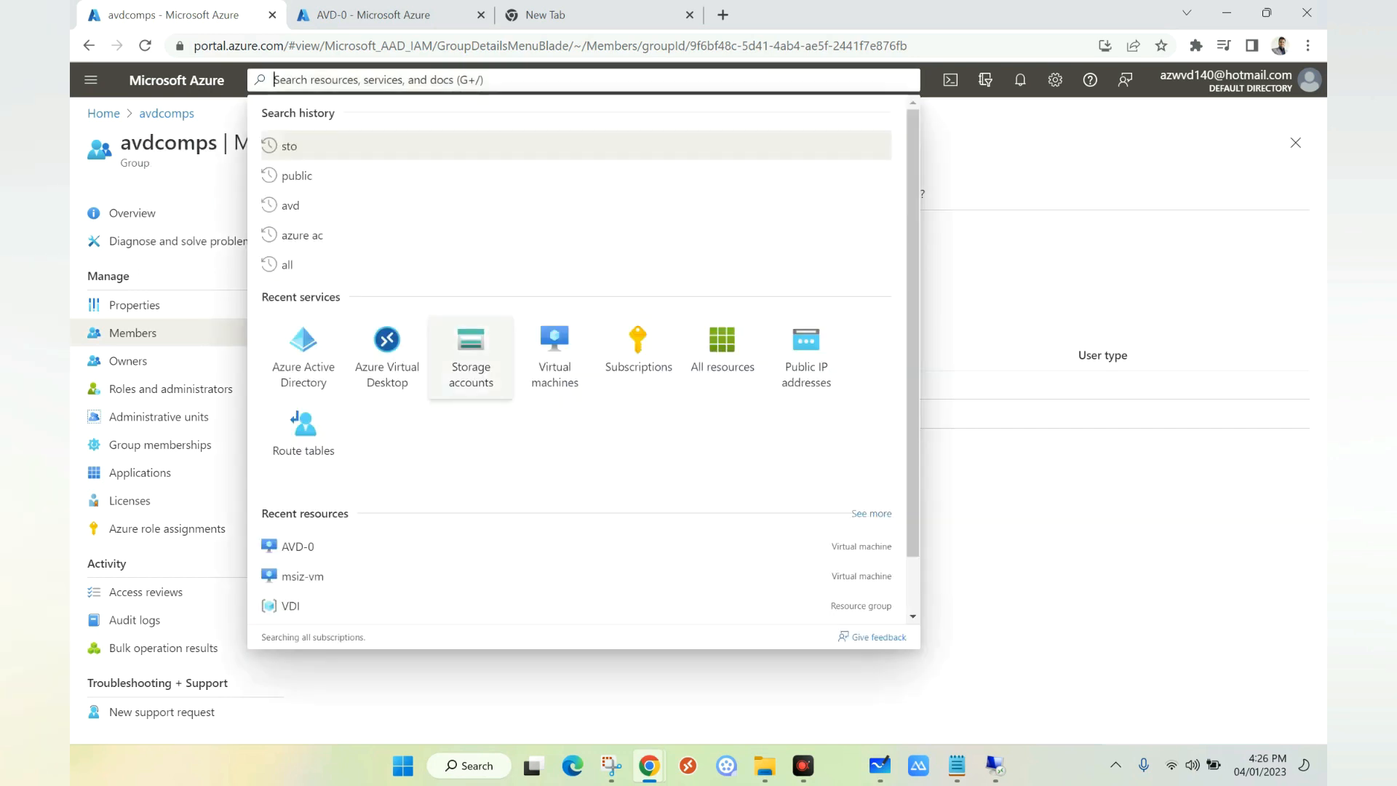
Step: Start a role assignment on msixvdibuzz with the Storage File Data SMB Share Contributor role
{"action": "left_click", "coordinate": [471, 359]}
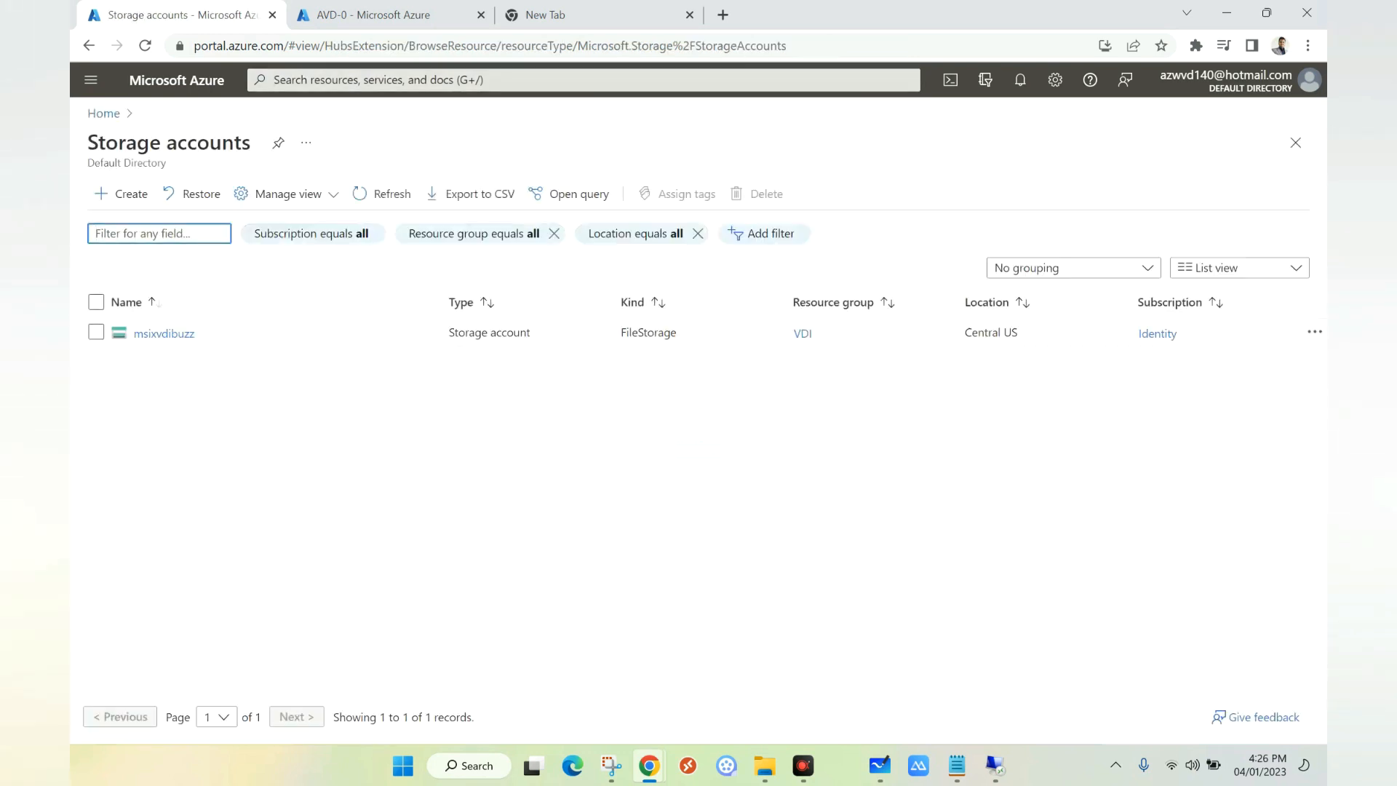
{"action": "left_click", "coordinate": [164, 333]}
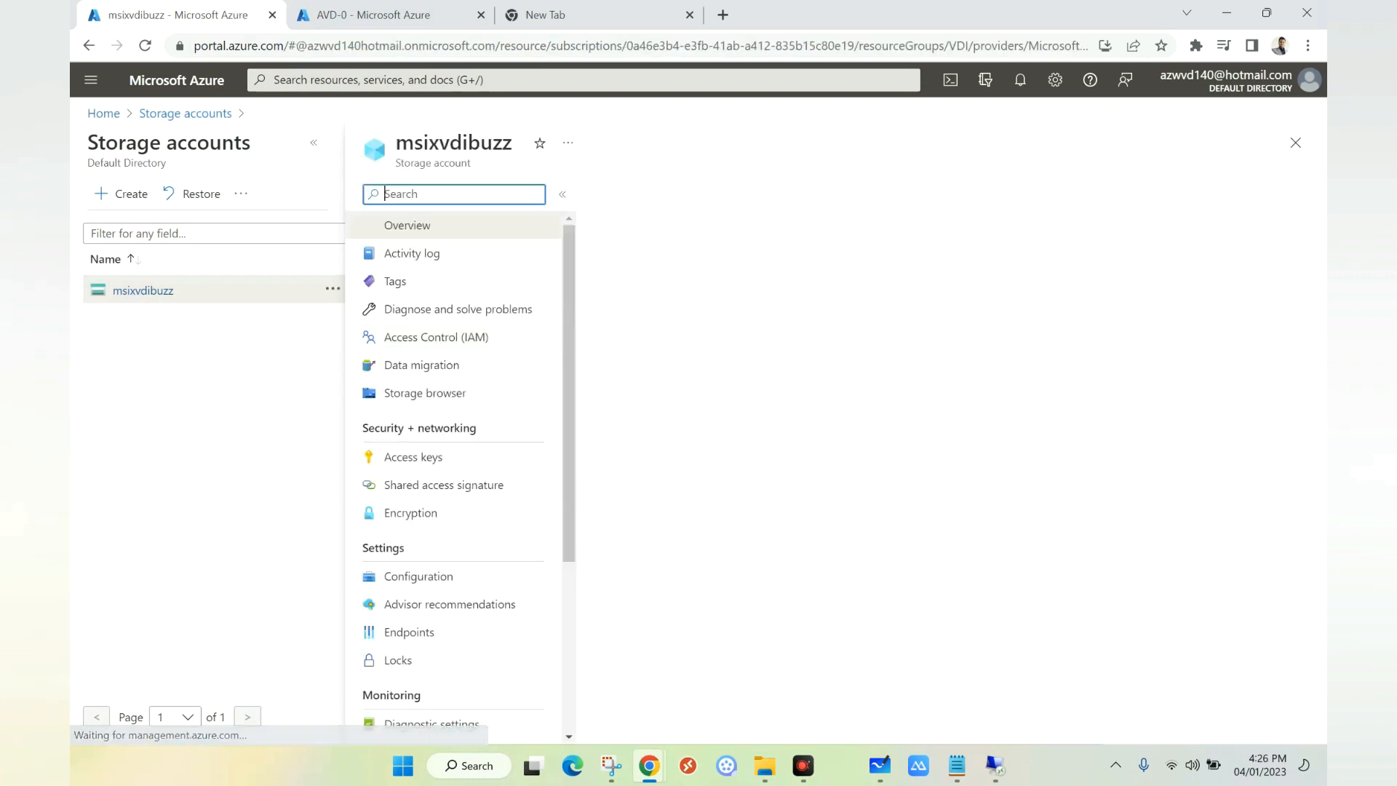
{"action": "left_click", "coordinate": [437, 338]}
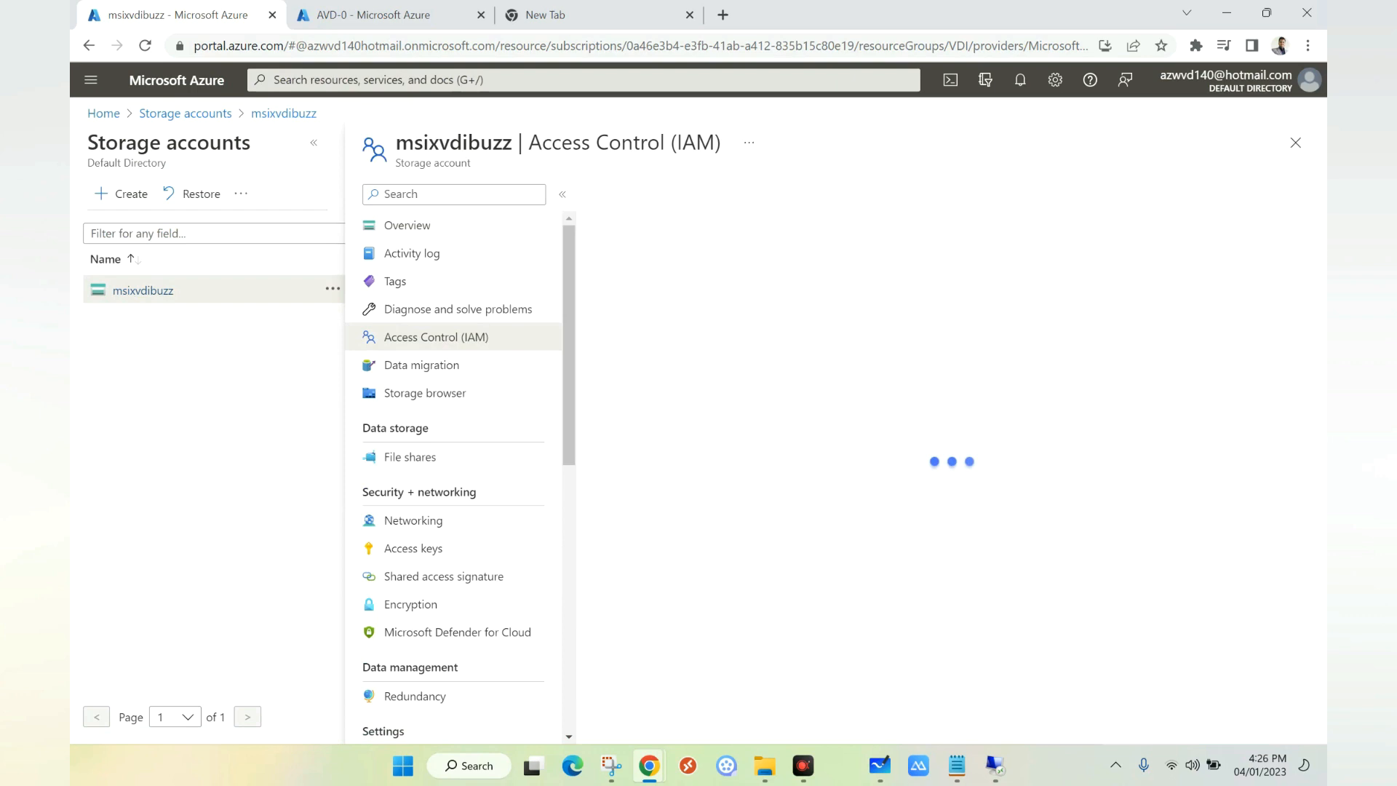
{"action": "left_click", "coordinate": [623, 193]}
{"action": "left_click", "coordinate": [634, 222]}
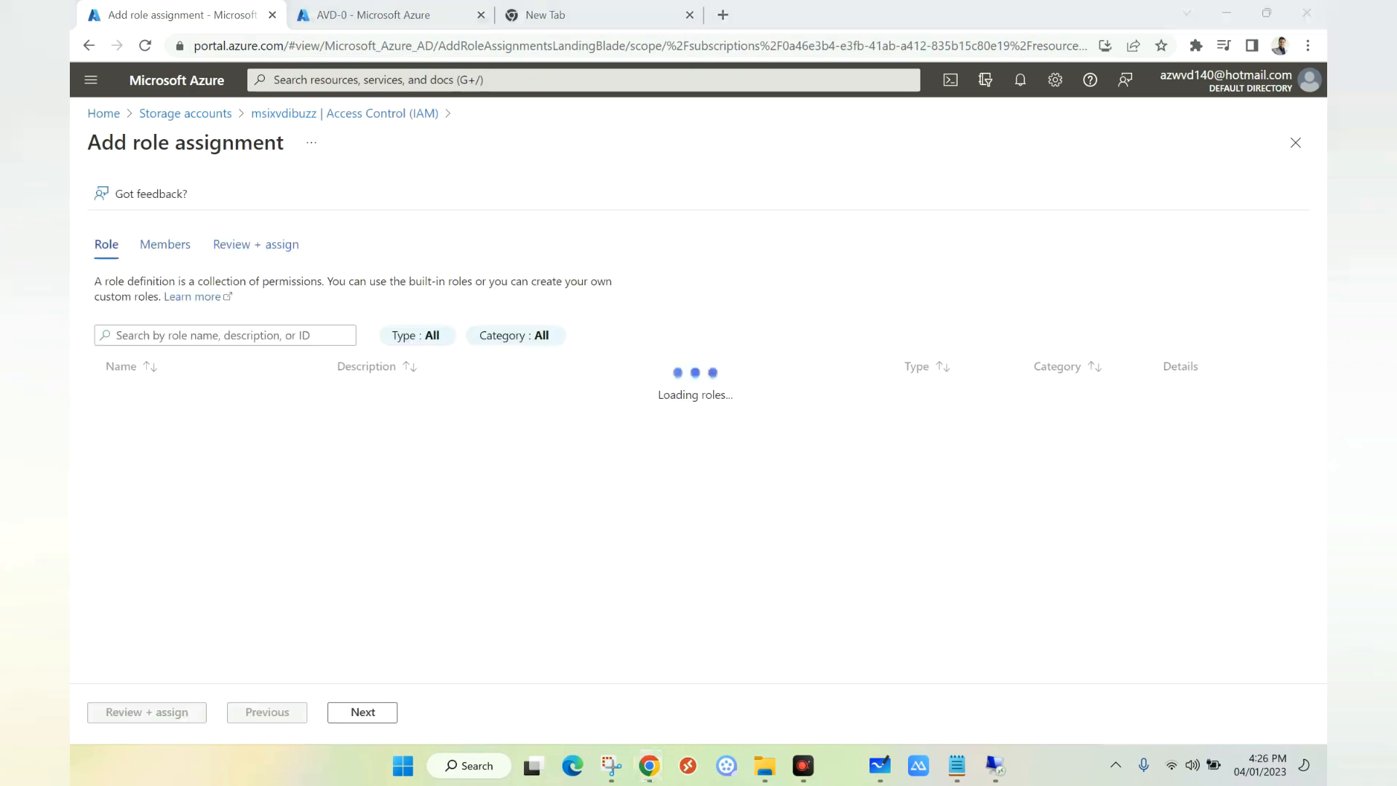
{"action": "type", "text": "smb"}
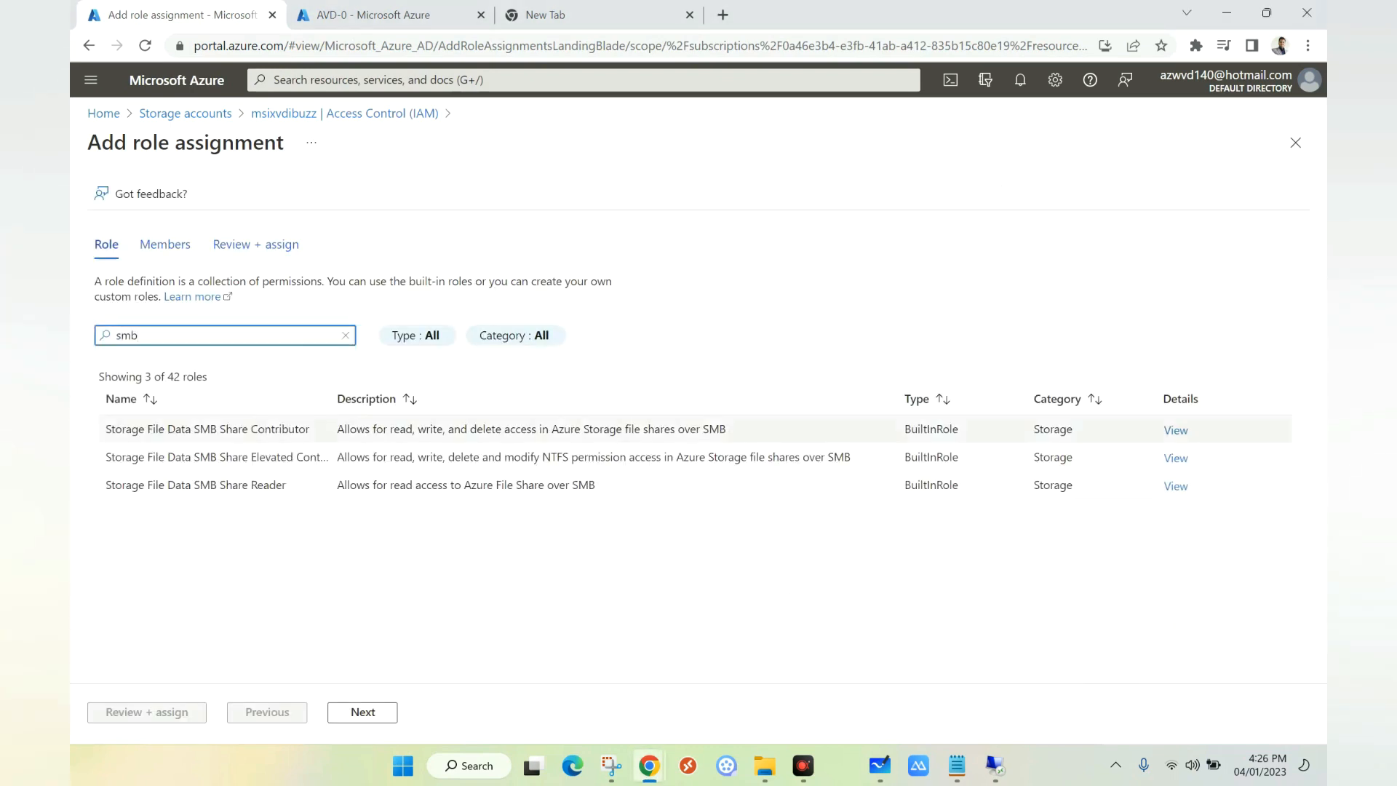
{"action": "left_click", "coordinate": [207, 430]}
Step: Choose the avdcomps group as member and submit the role assignment
{"action": "left_click", "coordinate": [362, 712]}
{"action": "left_click", "coordinate": [279, 386]}
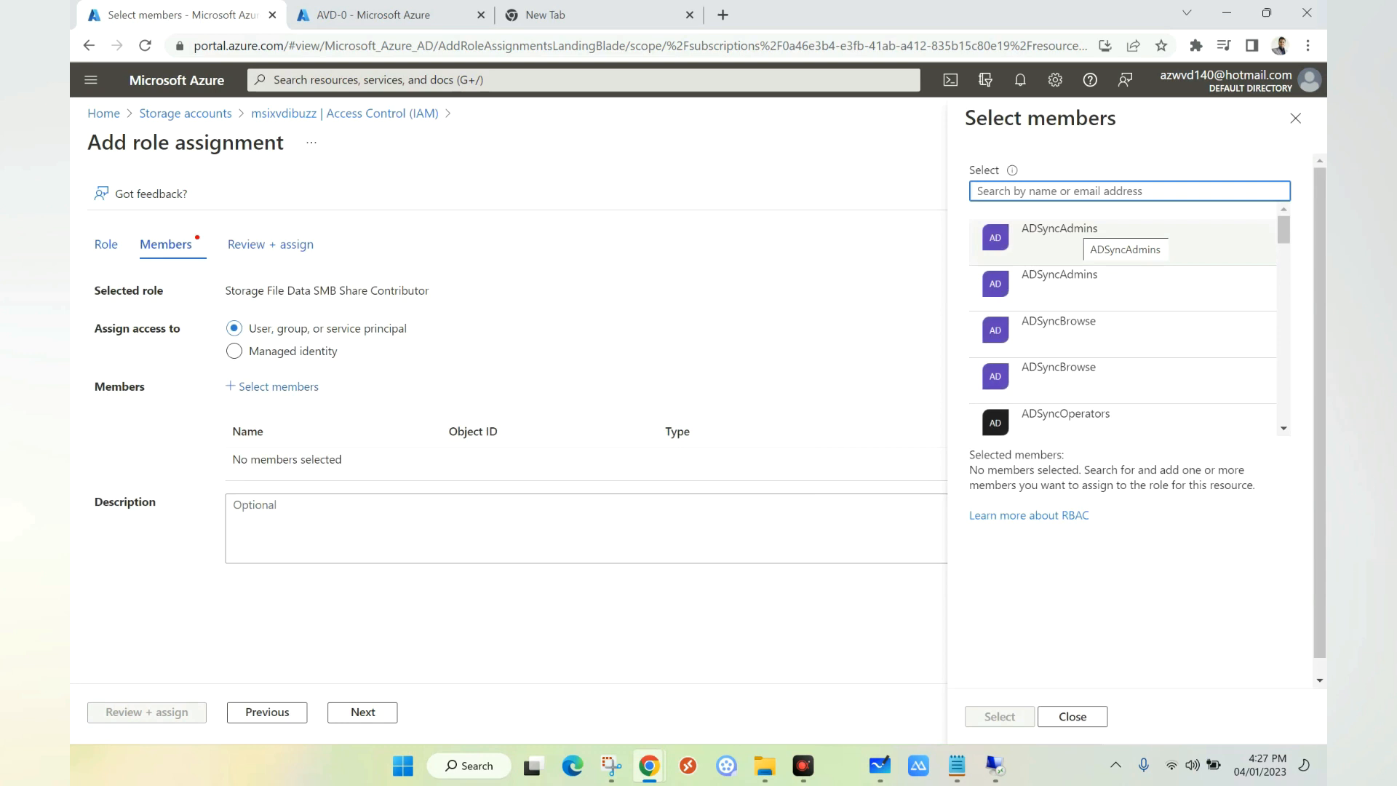
{"action": "type", "text": "avdcomps"}
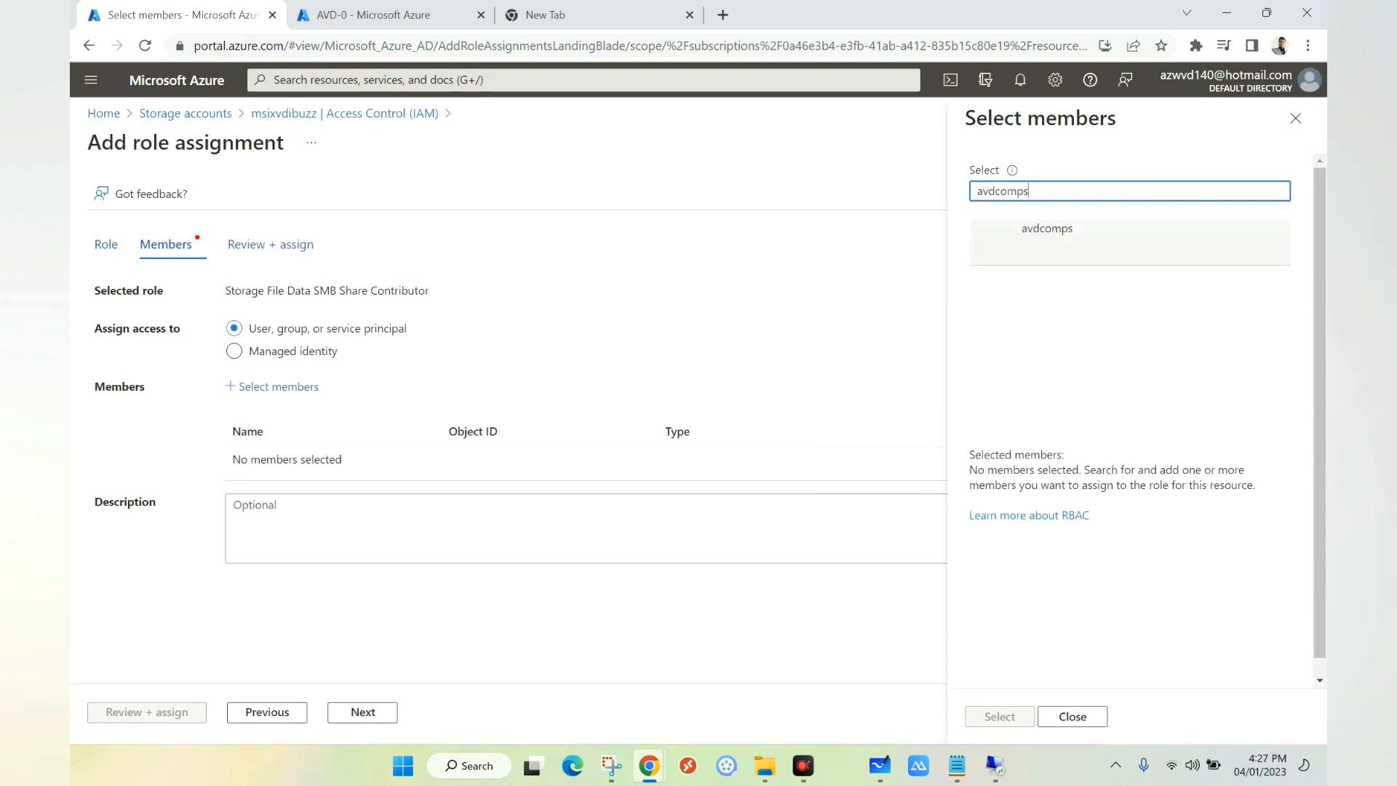
{"action": "left_click", "coordinate": [1062, 239]}
{"action": "left_click", "coordinate": [1000, 716]}
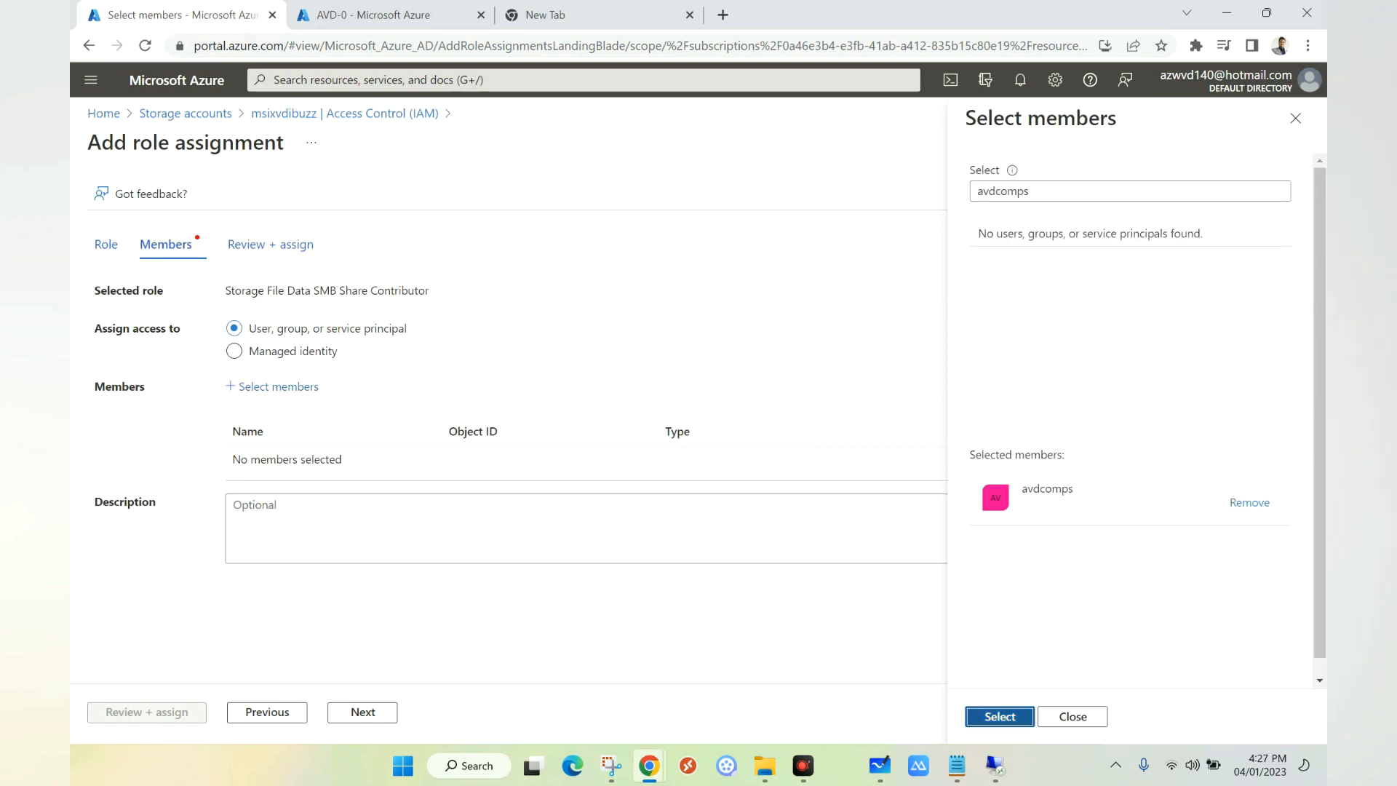
{"action": "left_click", "coordinate": [146, 712]}
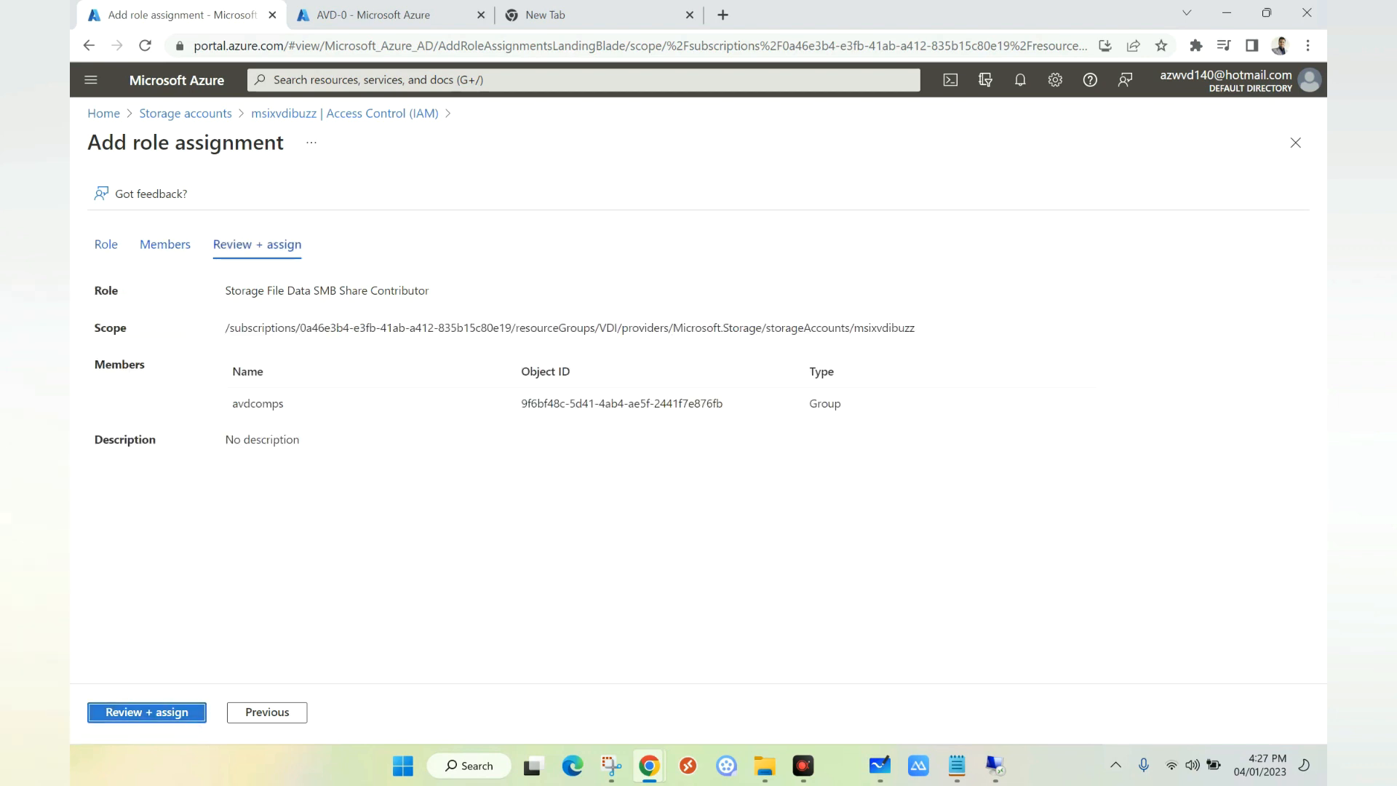
{"action": "left_click", "coordinate": [146, 711]}
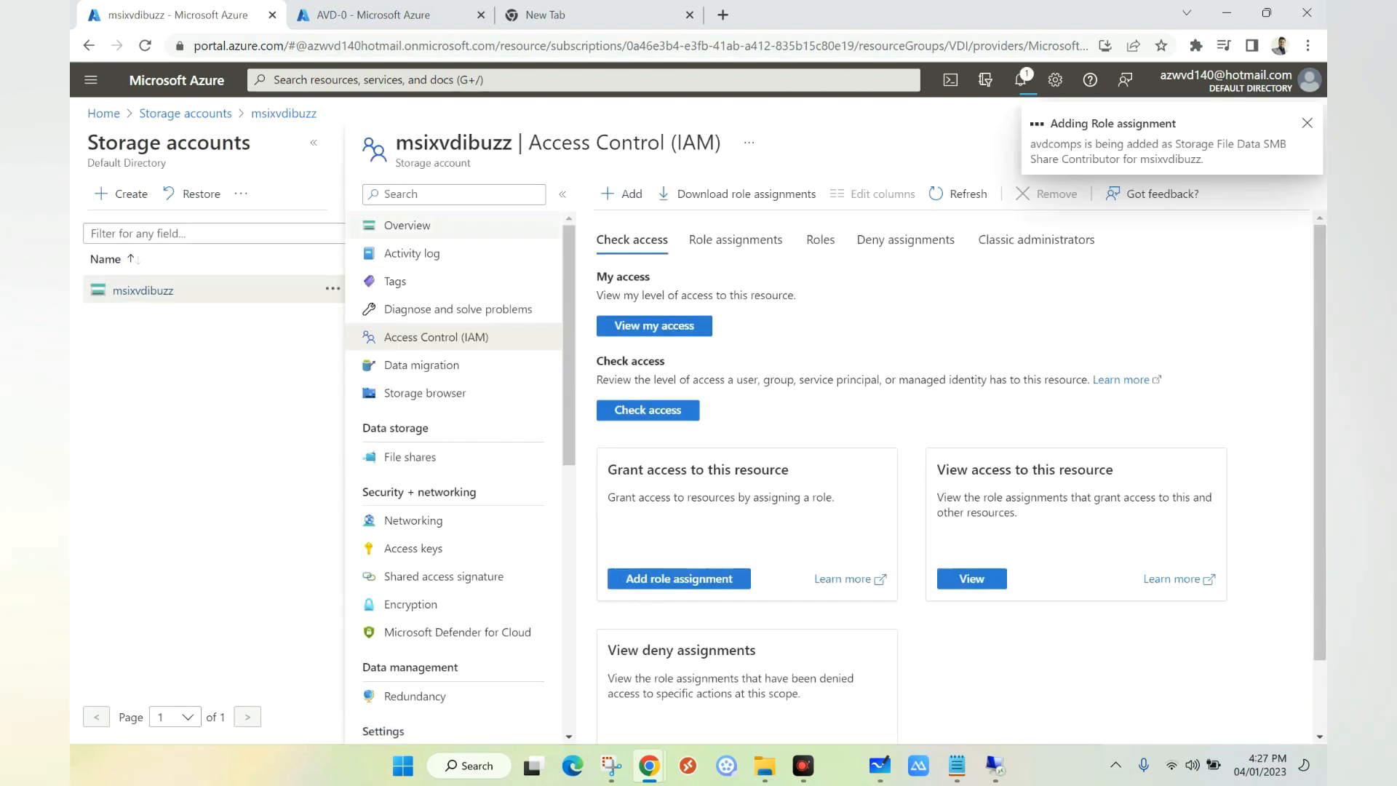
Step: Assign the Storage File Data SMB Share Contributor role on msixvdibuzz to the test user
{"action": "left_click", "coordinate": [623, 193]}
{"action": "left_click", "coordinate": [654, 225]}
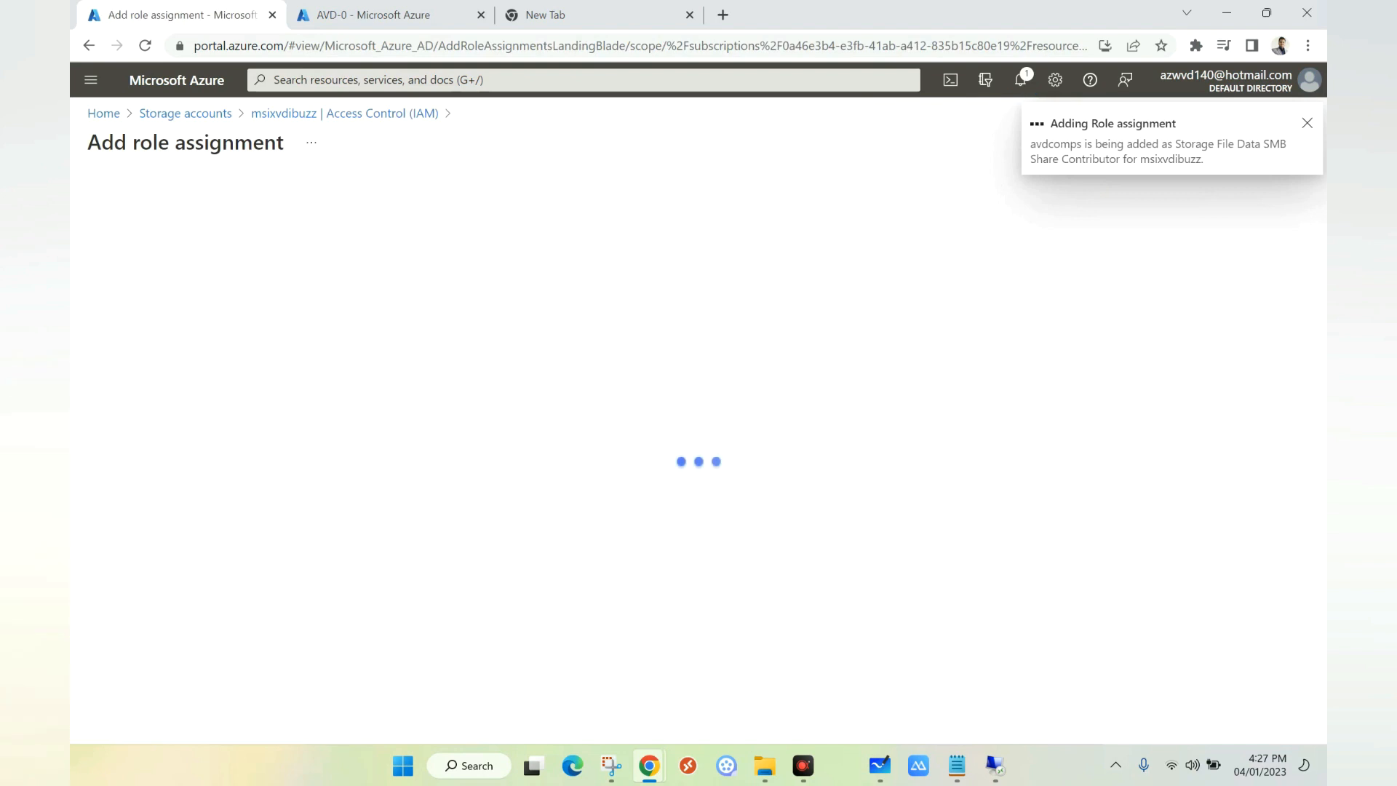
{"action": "type", "text": "smb"}
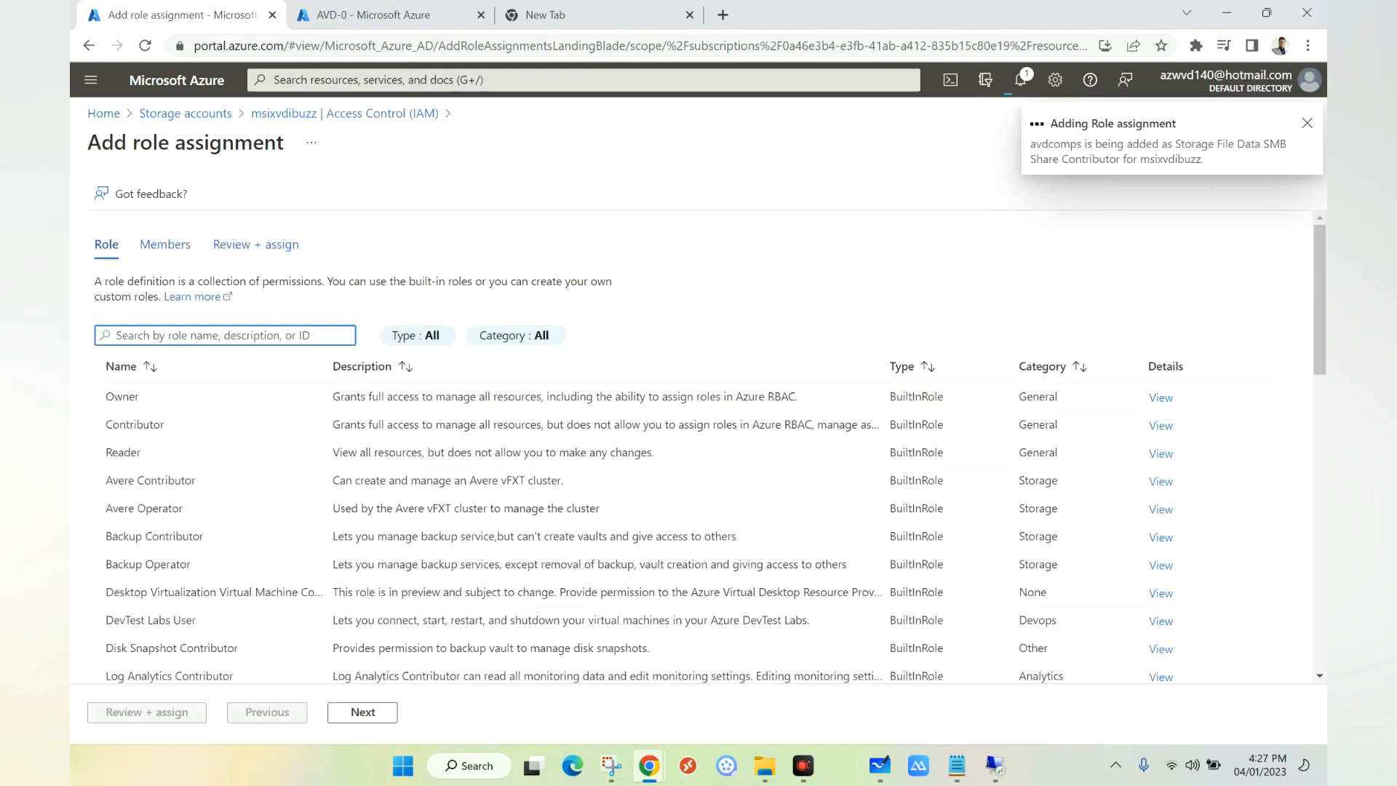
{"action": "left_click", "coordinate": [800, 429]}
{"action": "left_click", "coordinate": [363, 712]}
{"action": "left_click", "coordinate": [278, 387]}
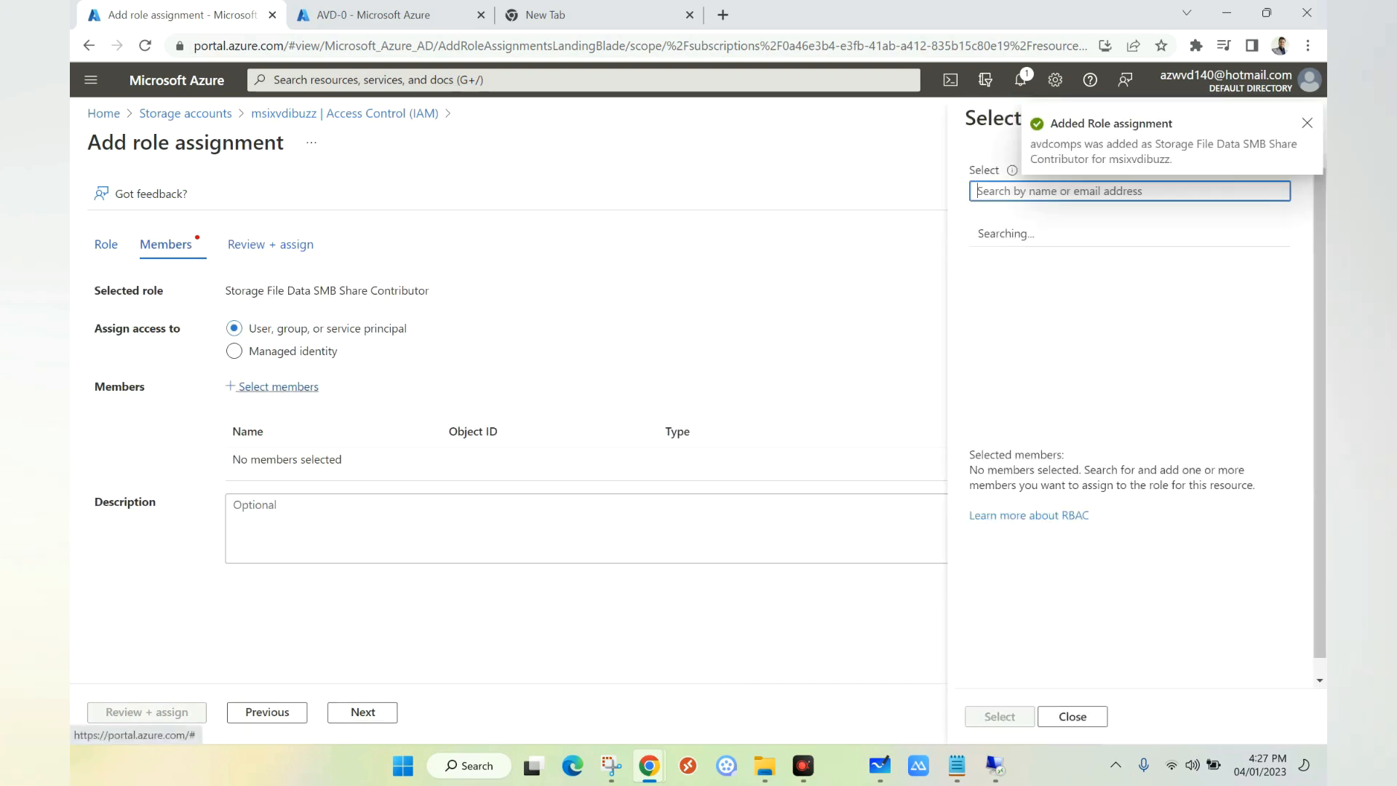
{"action": "type", "text": "fstest"}
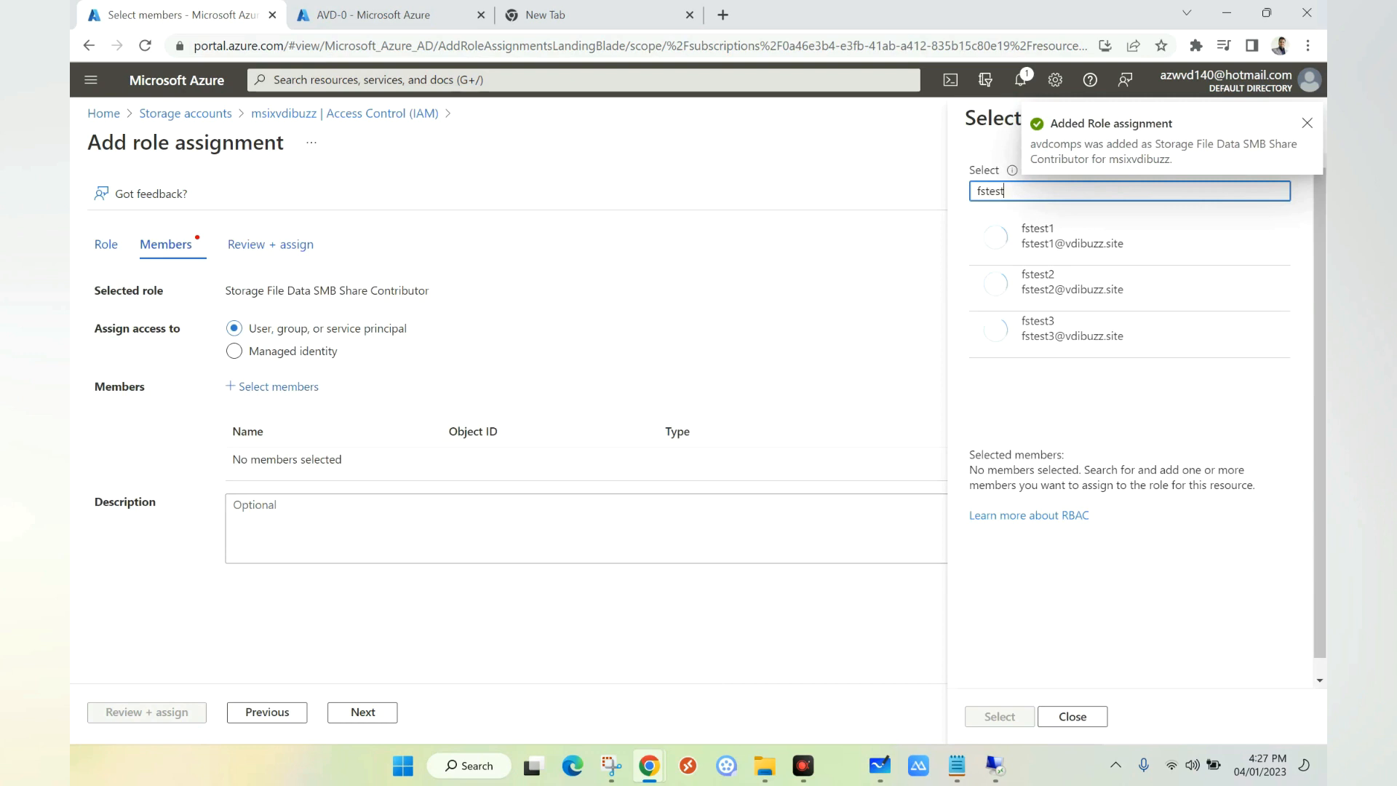
{"action": "left_click", "coordinate": [1069, 237]}
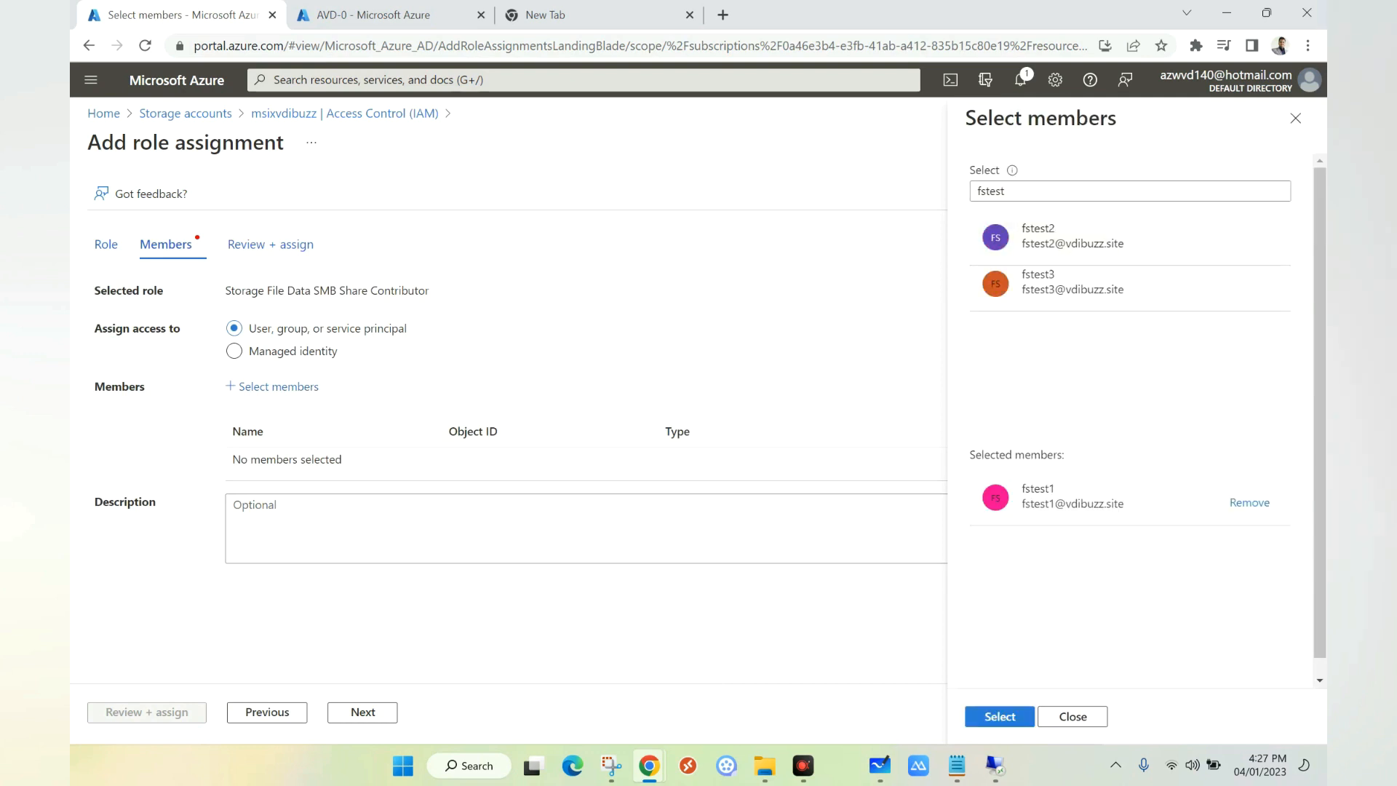
{"action": "left_click", "coordinate": [1000, 716]}
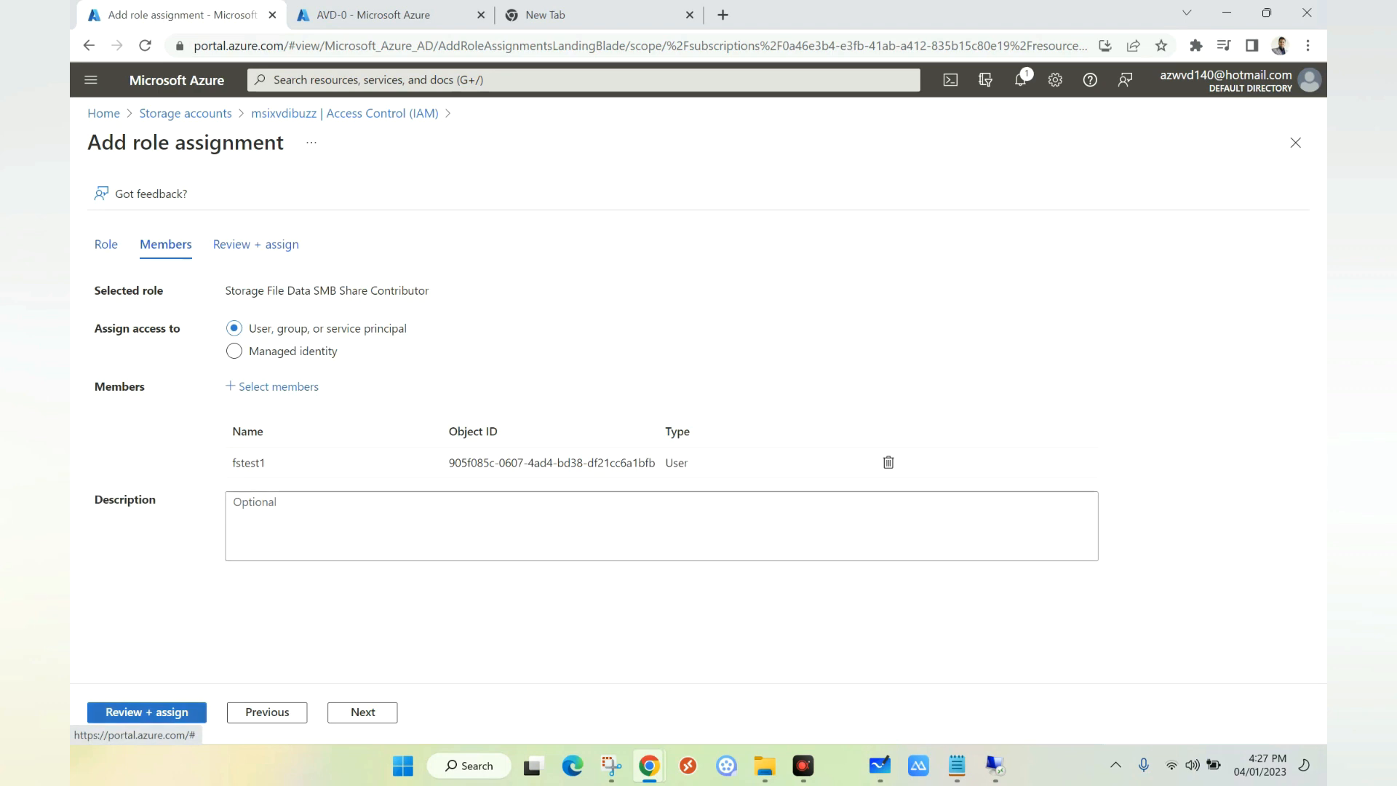
{"action": "left_click", "coordinate": [146, 712]}
{"action": "left_click", "coordinate": [146, 712]}
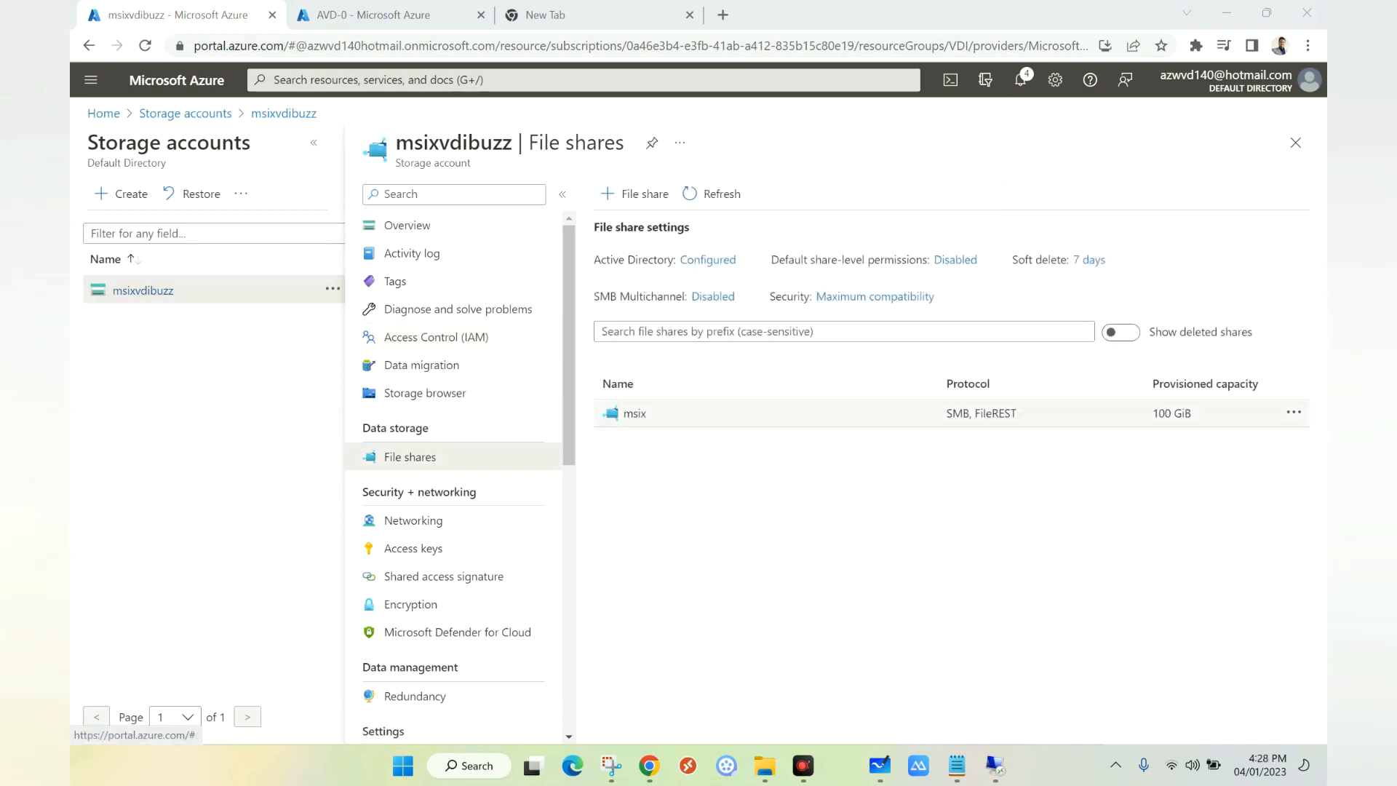
{"action": "left_click", "coordinate": [634, 414]}
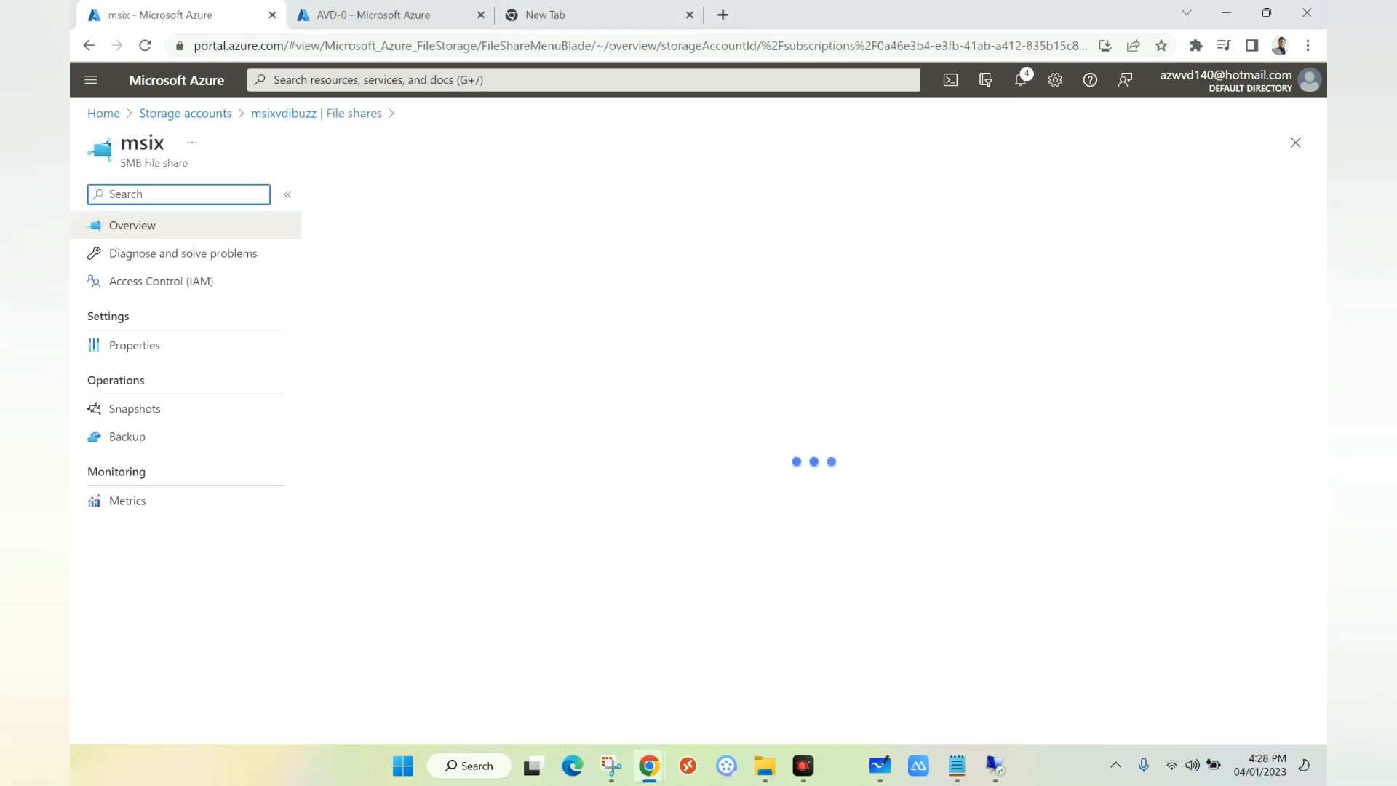
{"action": "left_click", "coordinate": [134, 345]}
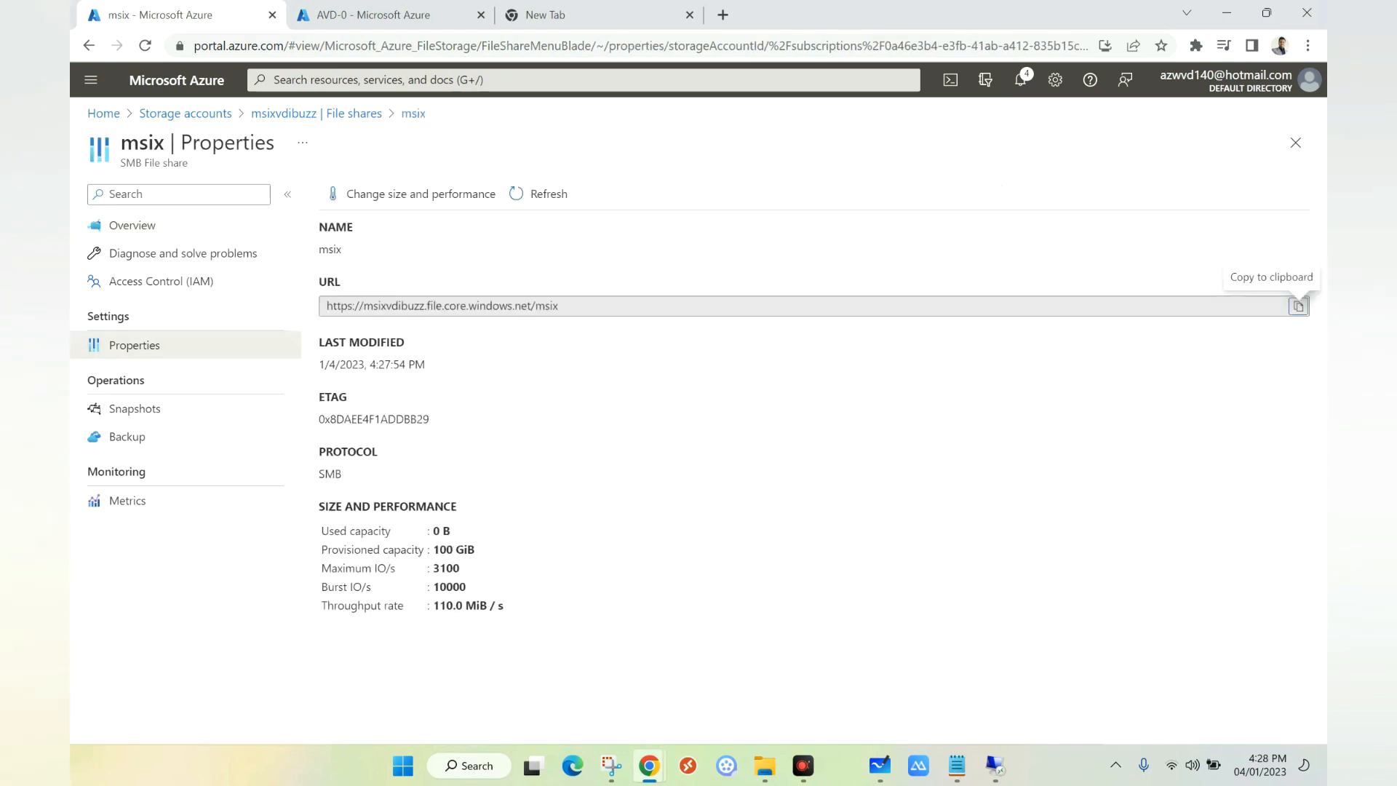
{"action": "left_click_drag", "start_coordinate": [559, 306], "coordinate": [363, 306]}
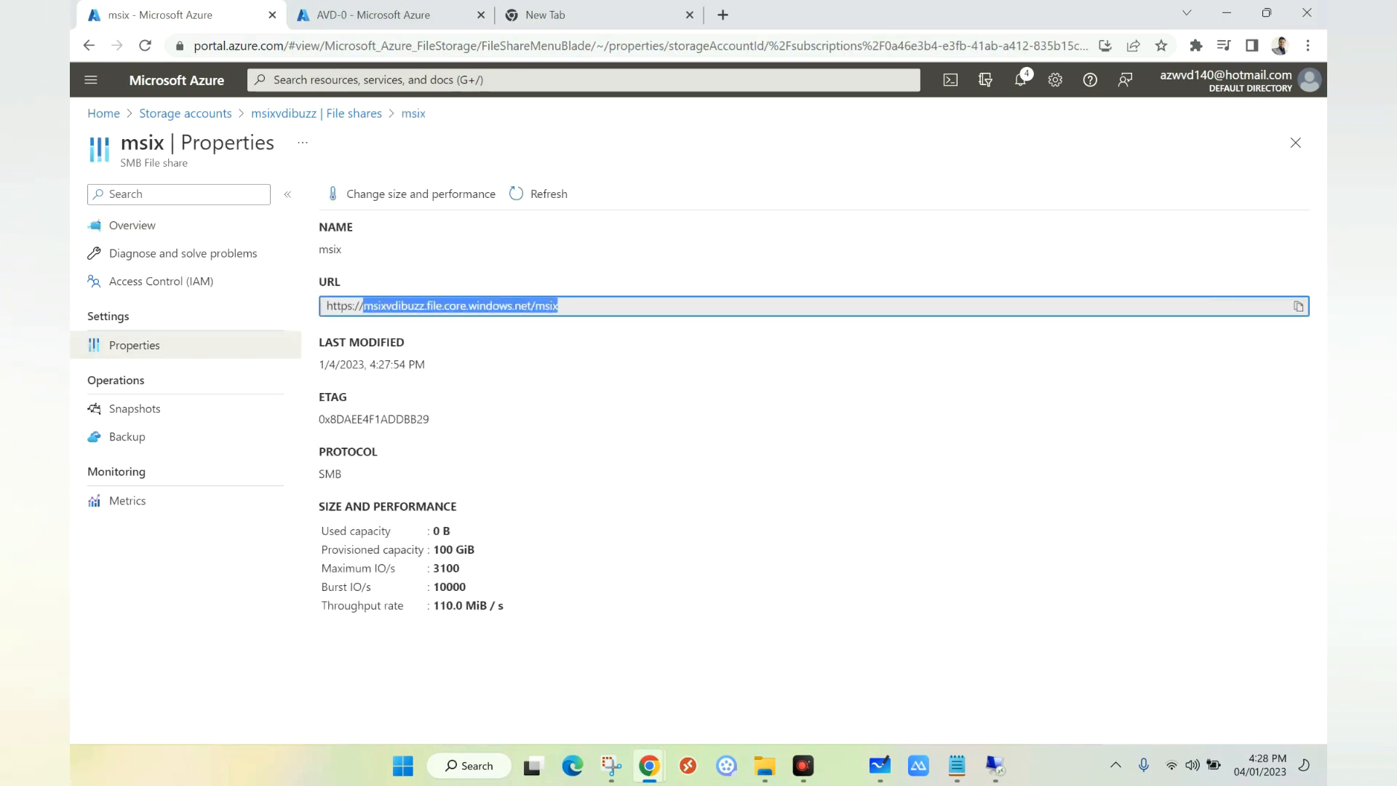
{"action": "right_click", "coordinate": [379, 306]}
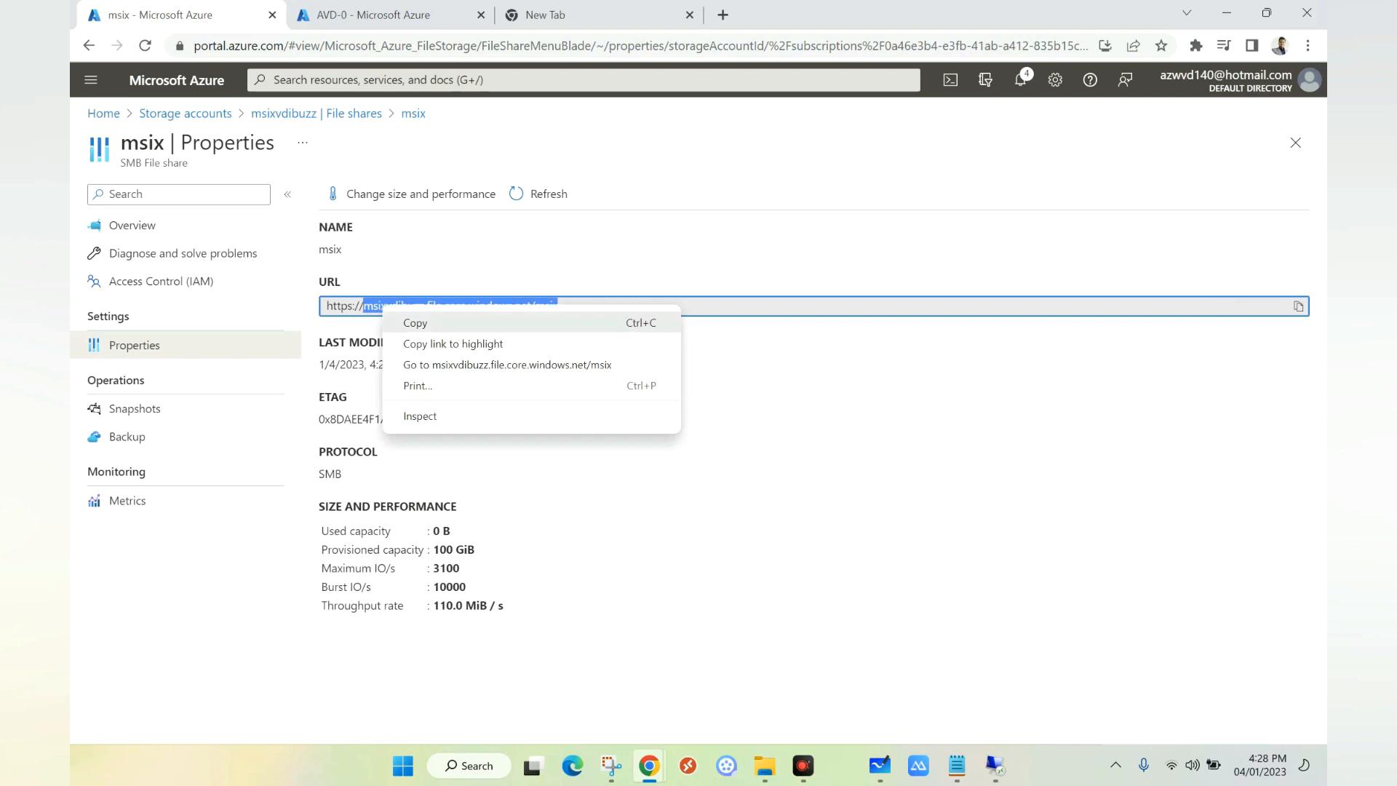
{"action": "left_click", "coordinate": [411, 322]}
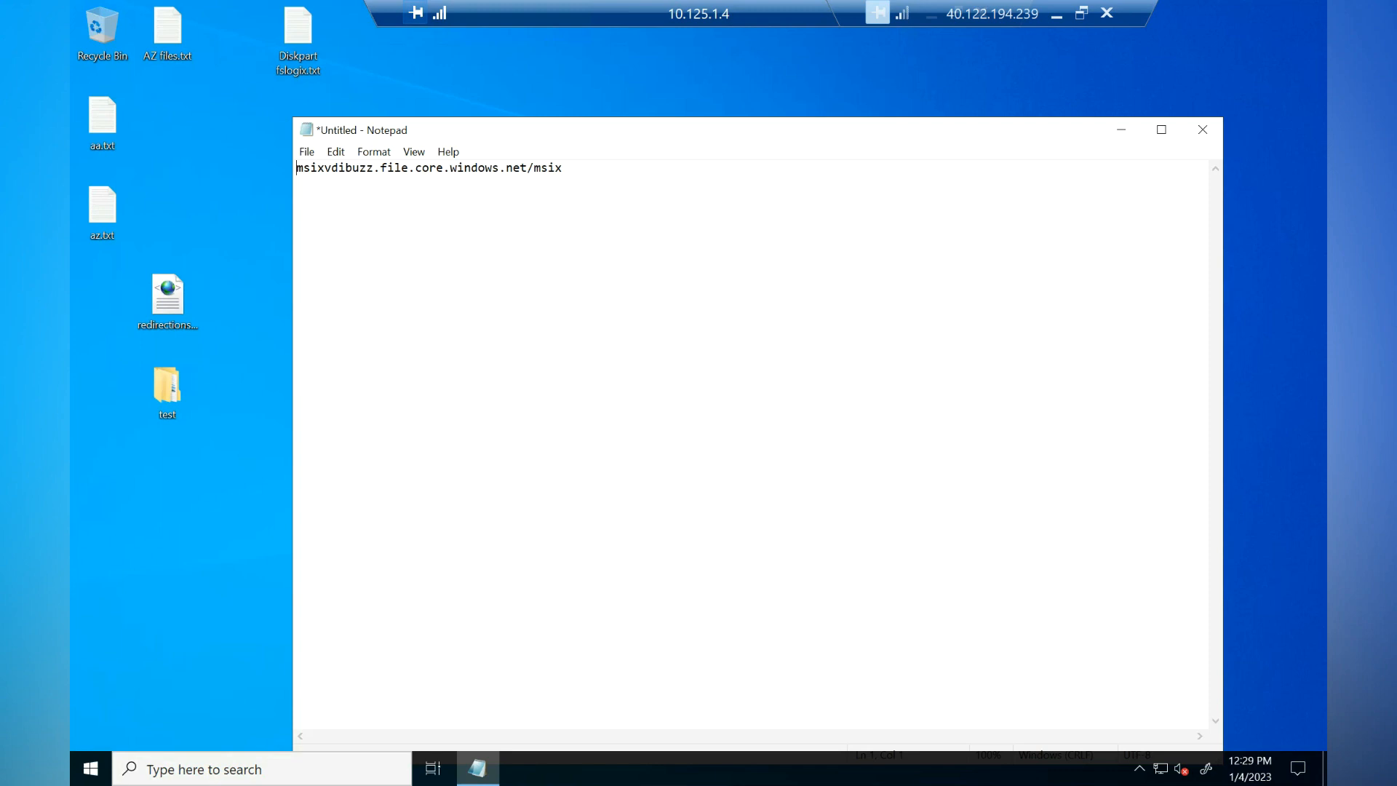
Step: Rewrite the address as \\msixvdibuzz.file.core.windows.net\msix in Notepad and copy it
{"action": "type", "text": "\\\\"}
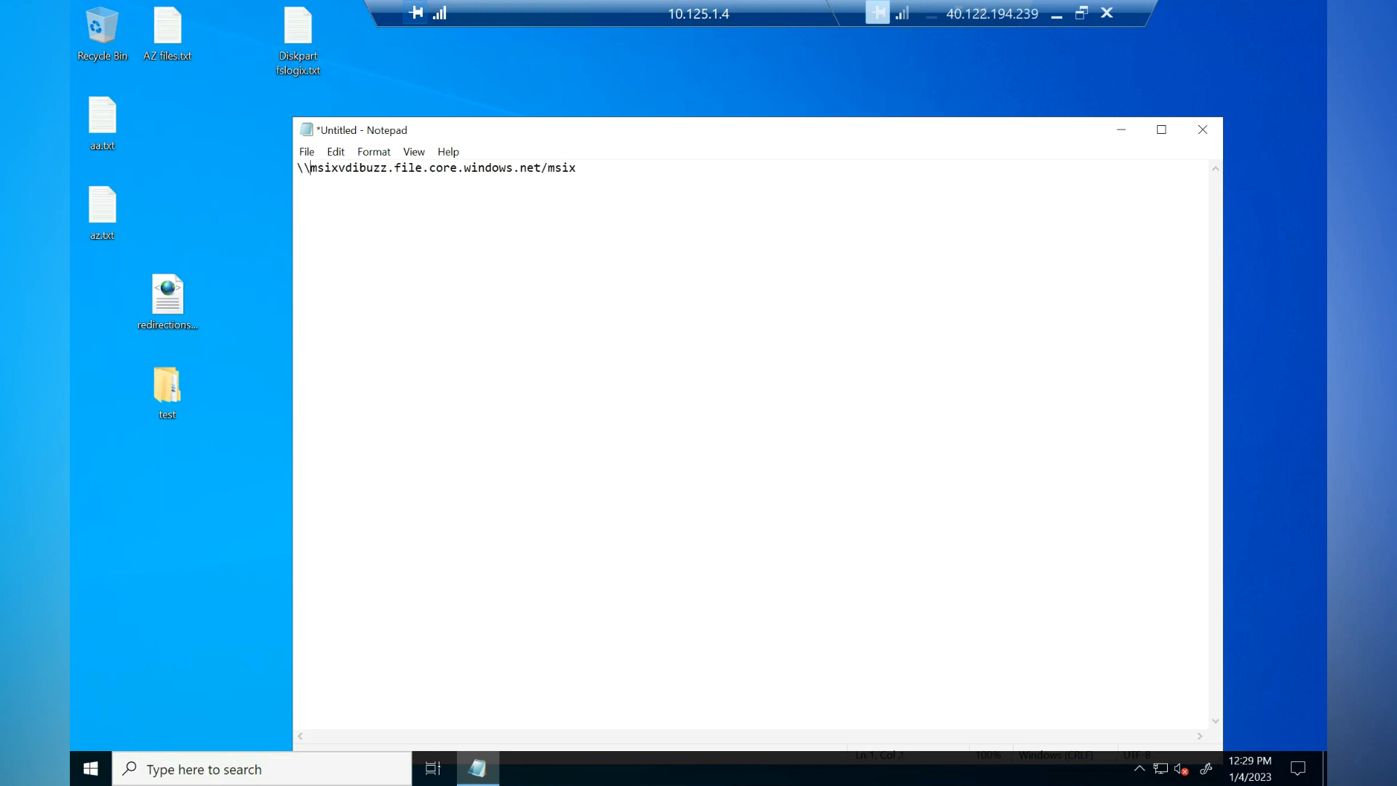
{"action": "key", "text": "BackSpace"}
{"action": "type", "text": "\\"}
{"action": "left_click_drag", "start_coordinate": [577, 168], "coordinate": [297, 168]}
{"action": "right_click", "coordinate": [373, 169]}
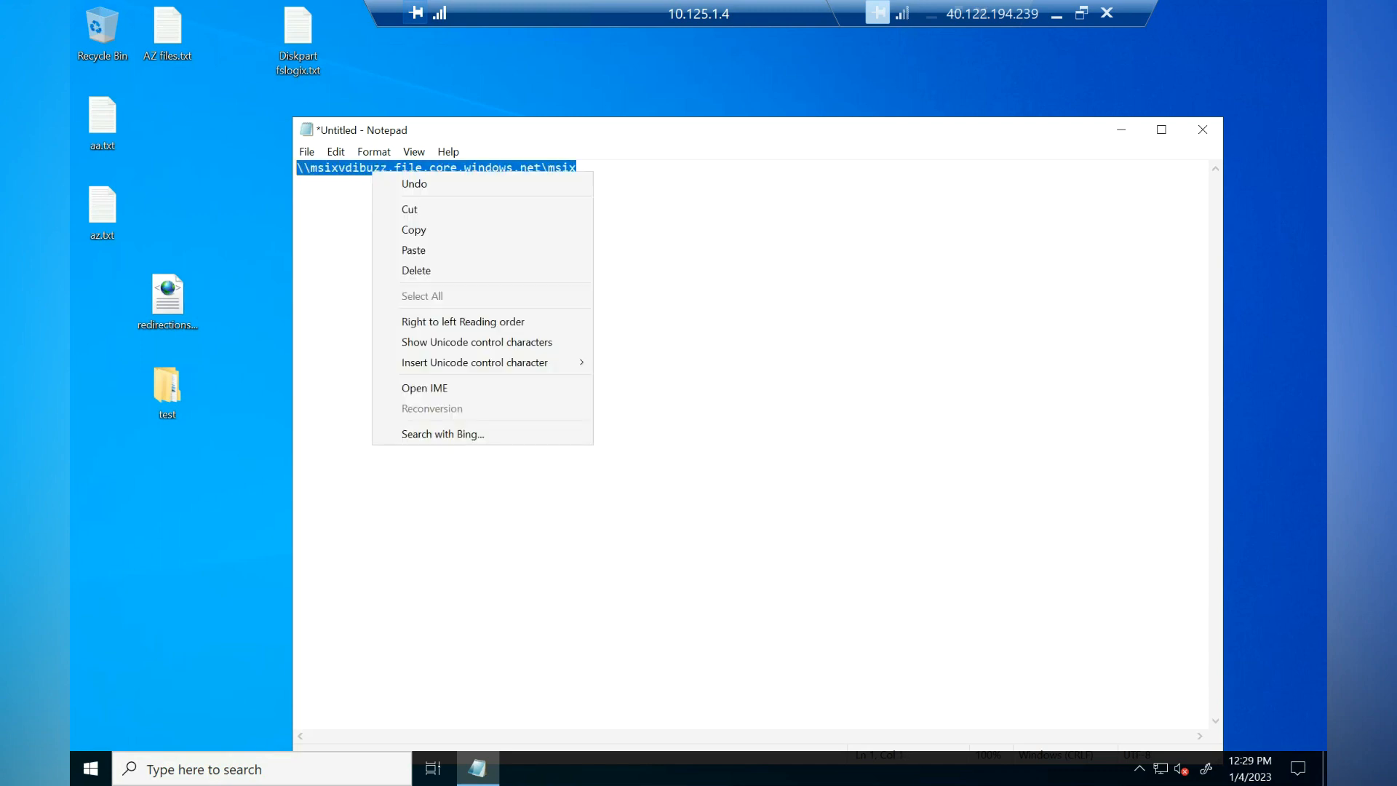
{"action": "left_click", "coordinate": [408, 228]}
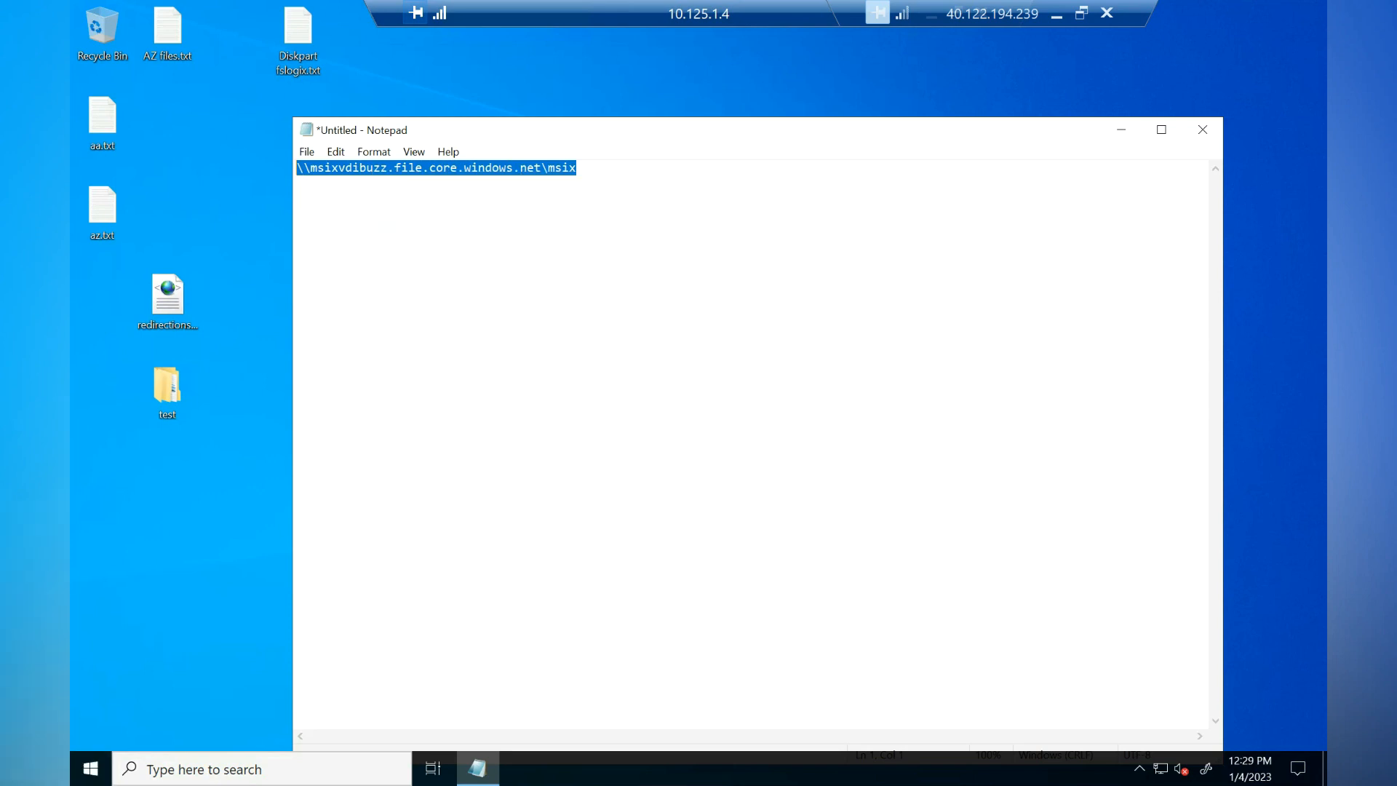
Step: Open the UNC path in File Explorer through the Run prompt
{"action": "right_click", "coordinate": [90, 768]}
{"action": "left_click", "coordinate": [121, 684]}
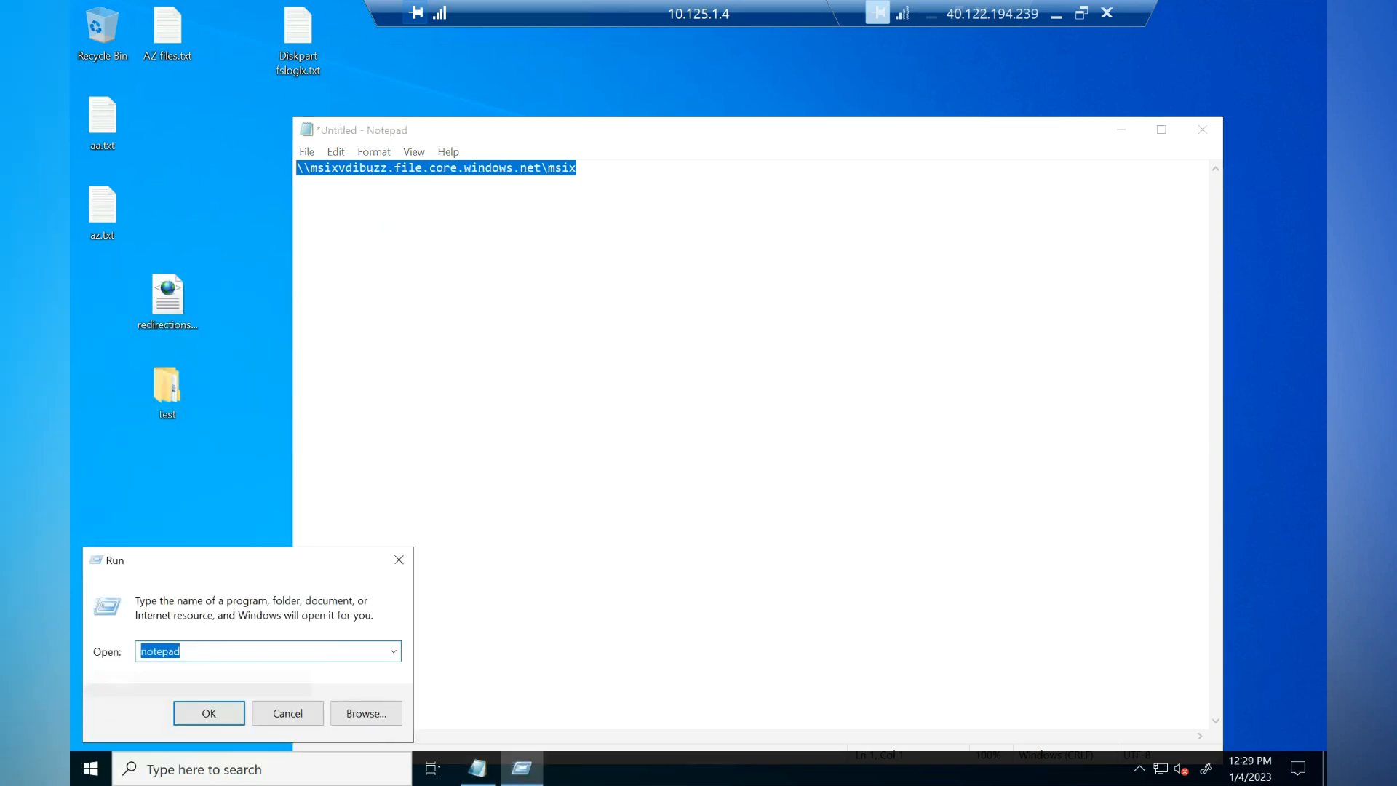
{"action": "key", "text": "ctrl+v"}
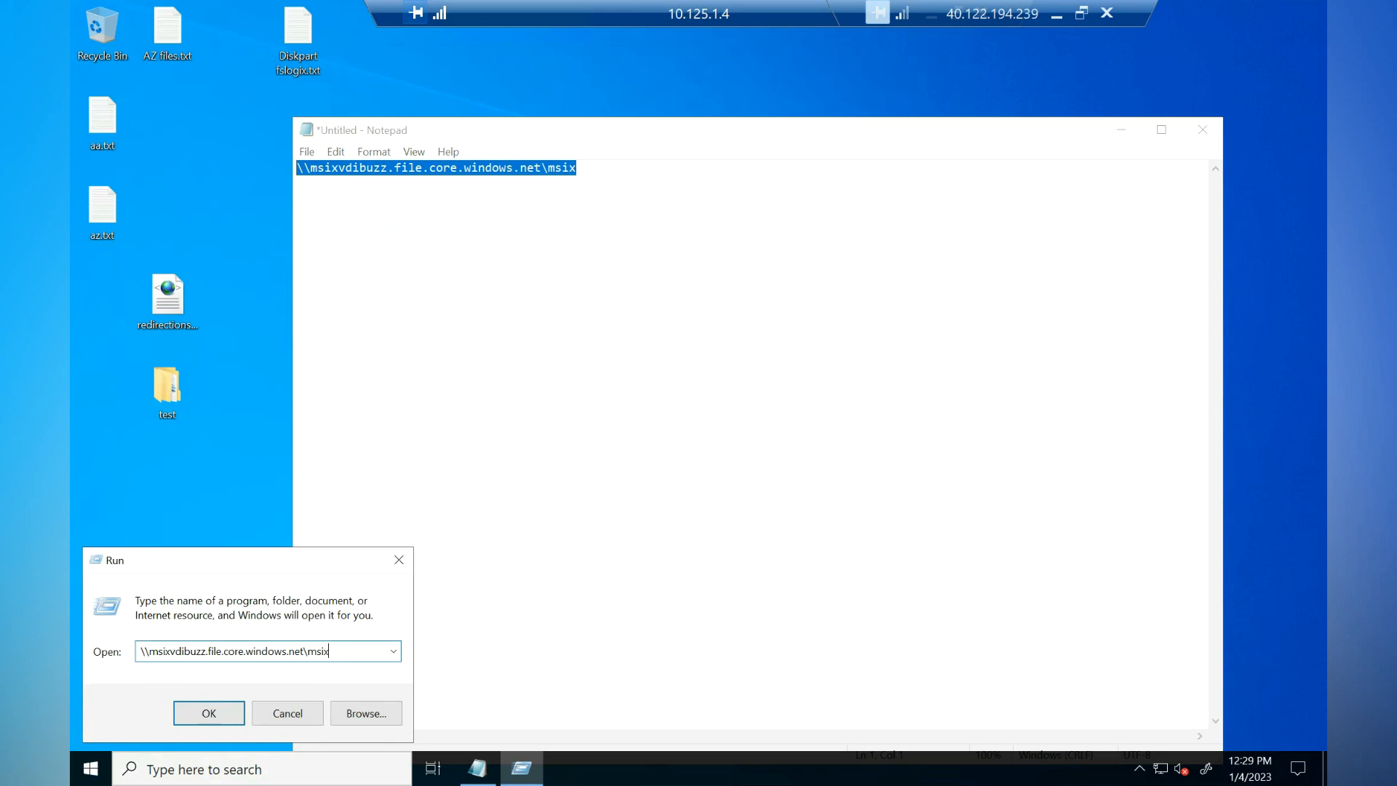
{"action": "key", "text": "Return"}
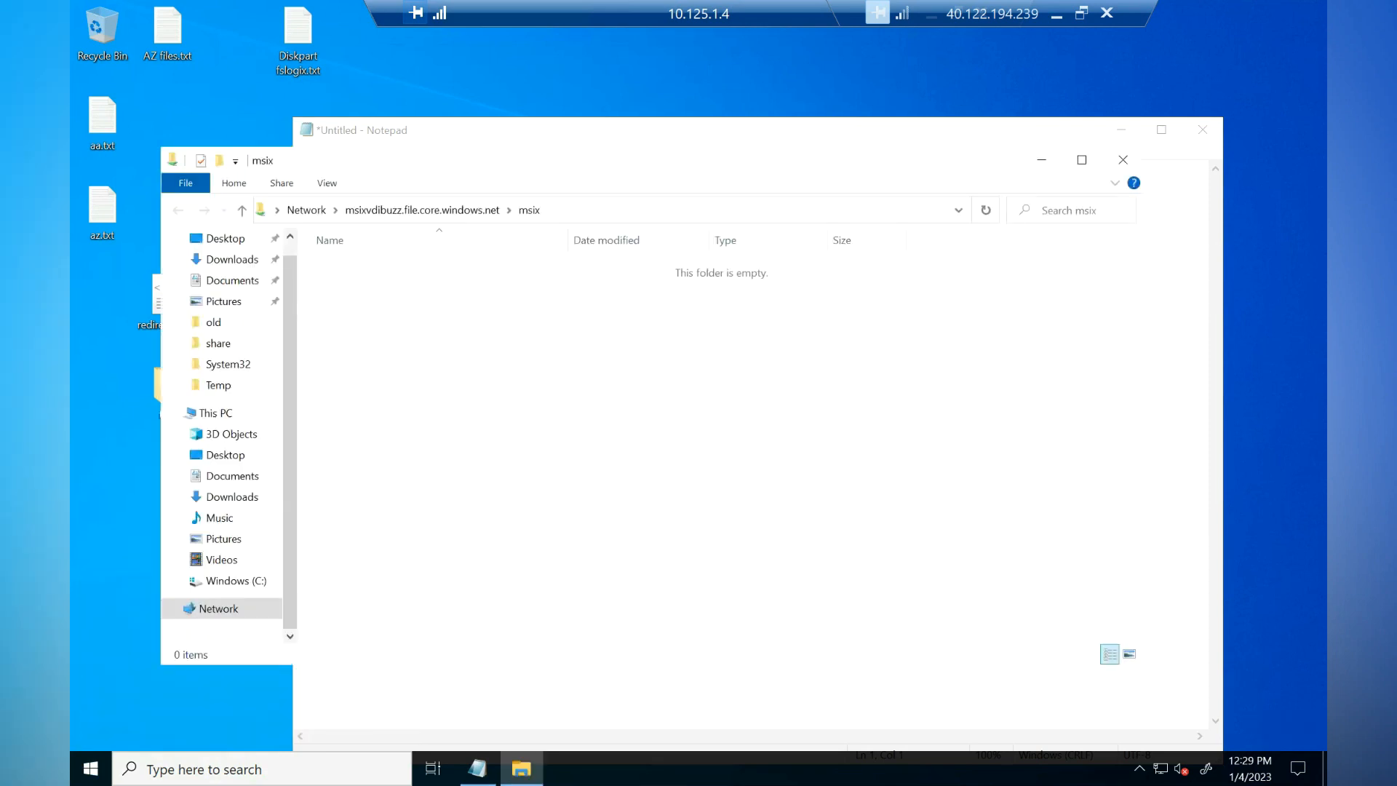
Step: Add the avdcomps group to the msix folder's security permissions and apply, accepting the inheritance warning
{"action": "right_click", "coordinate": [587, 351]}
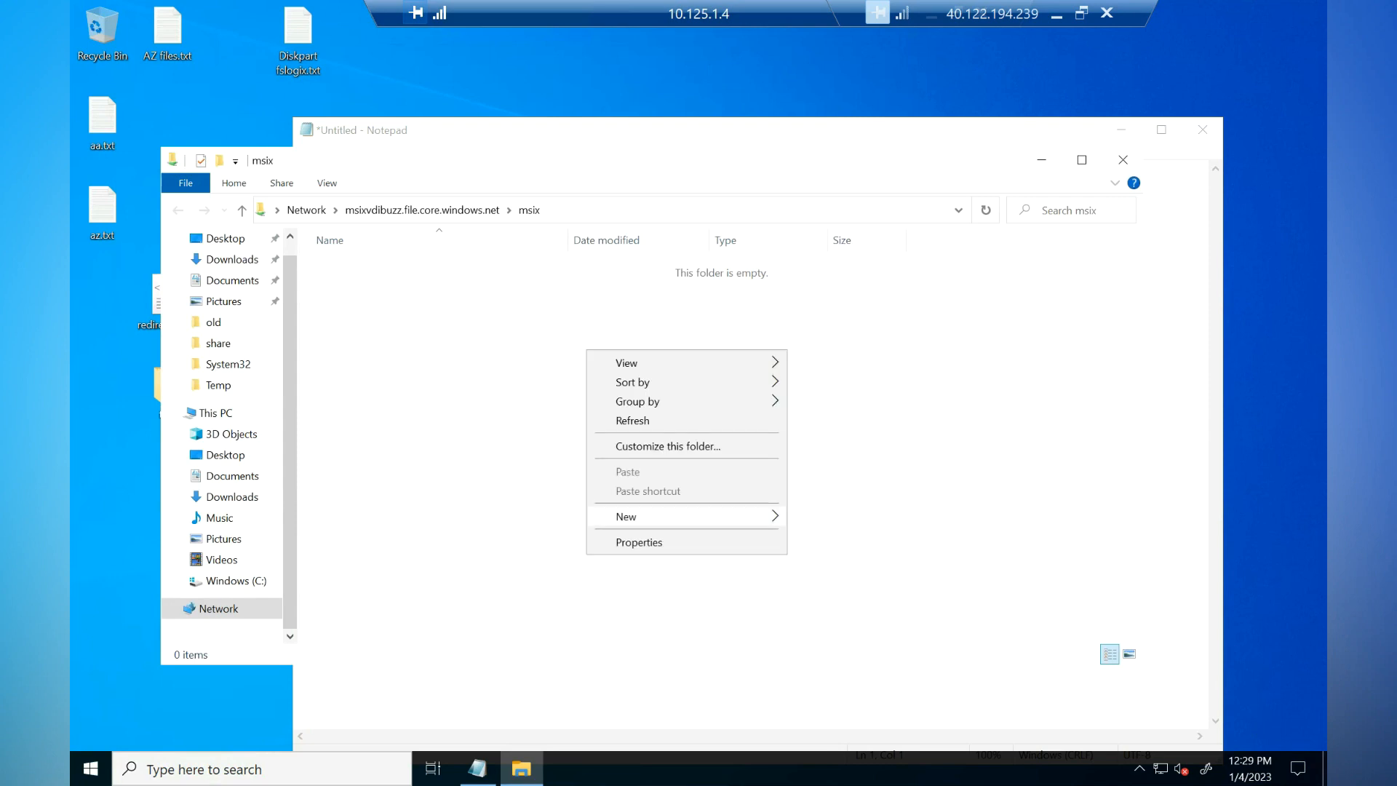
{"action": "left_click", "coordinate": [639, 542]}
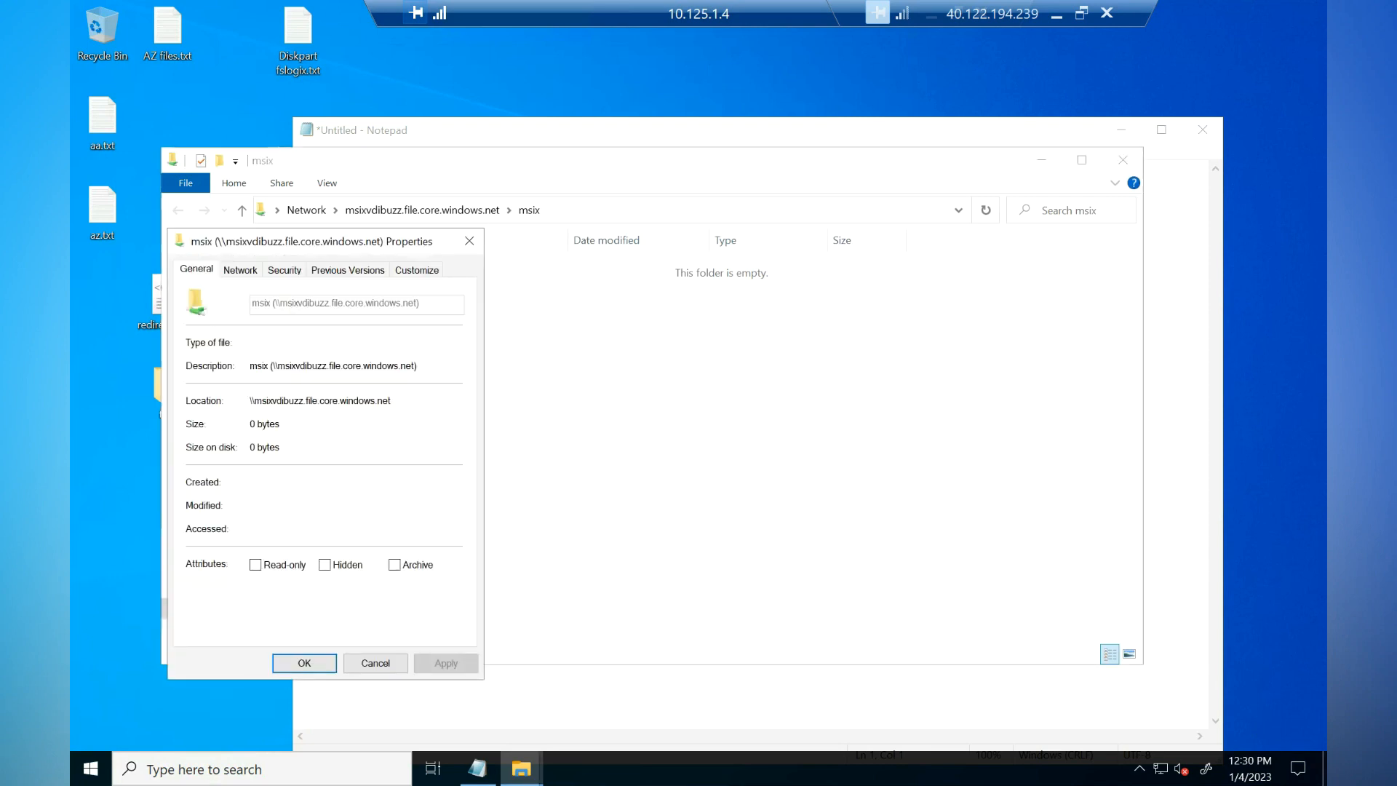
{"action": "left_click", "coordinate": [284, 270]}
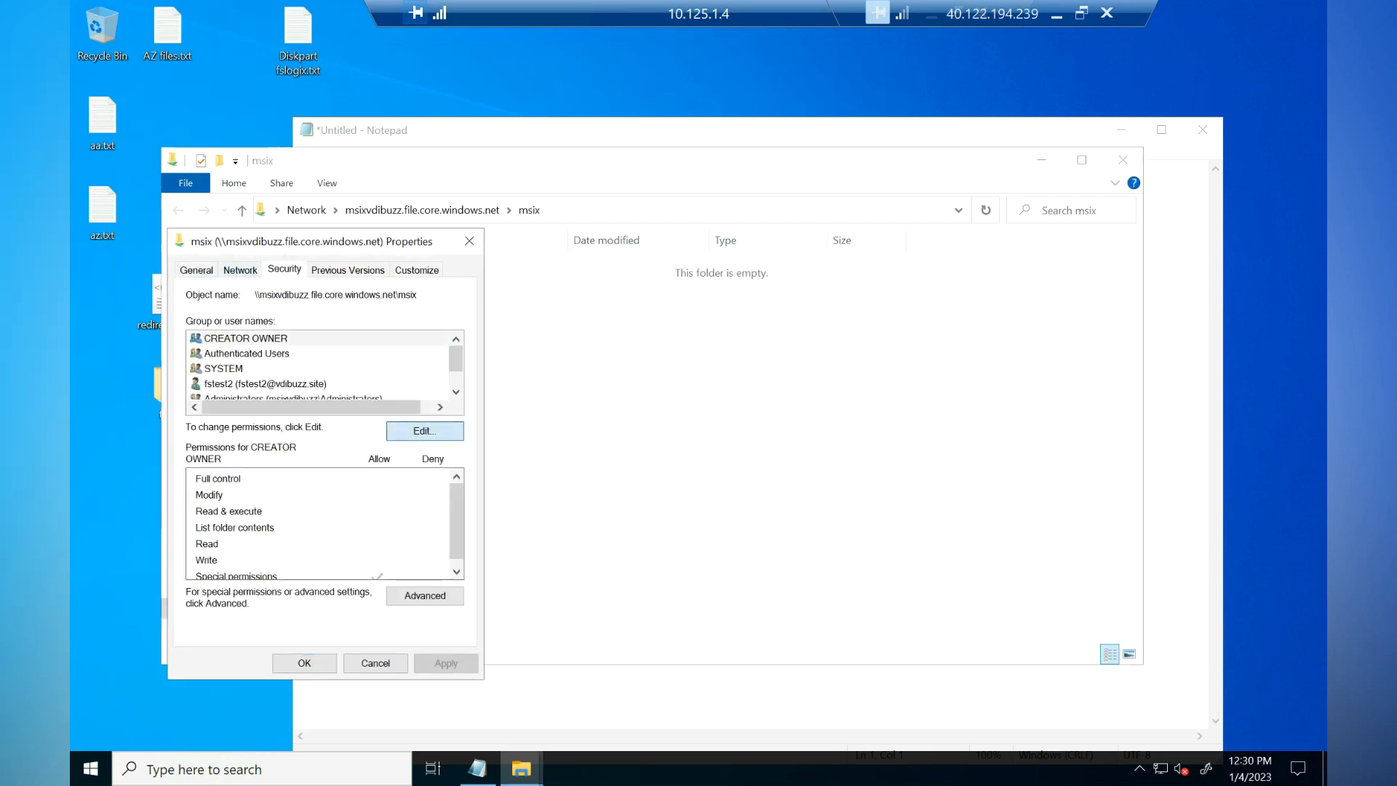
{"action": "left_click", "coordinate": [425, 431]}
{"action": "left_click", "coordinate": [390, 507]}
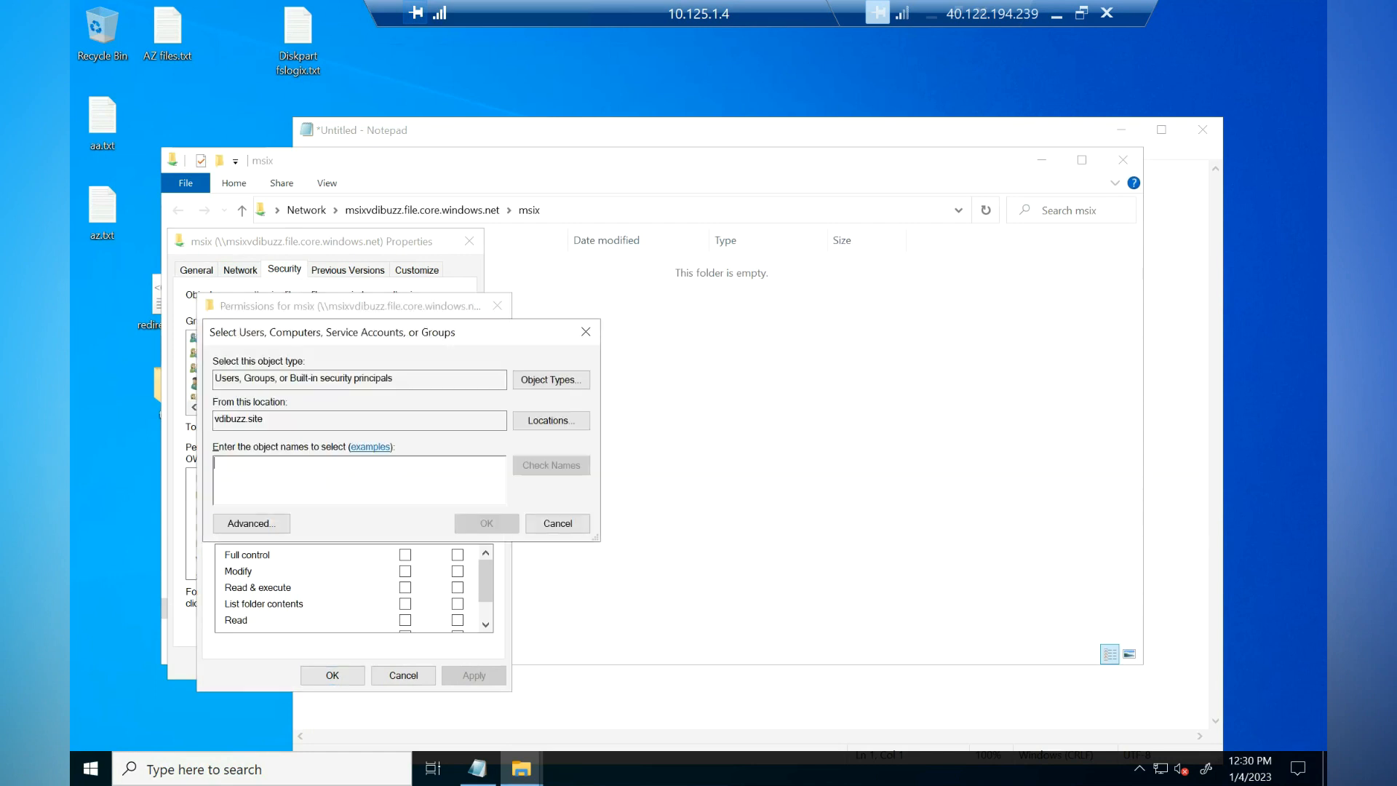
{"action": "type", "text": "a"}
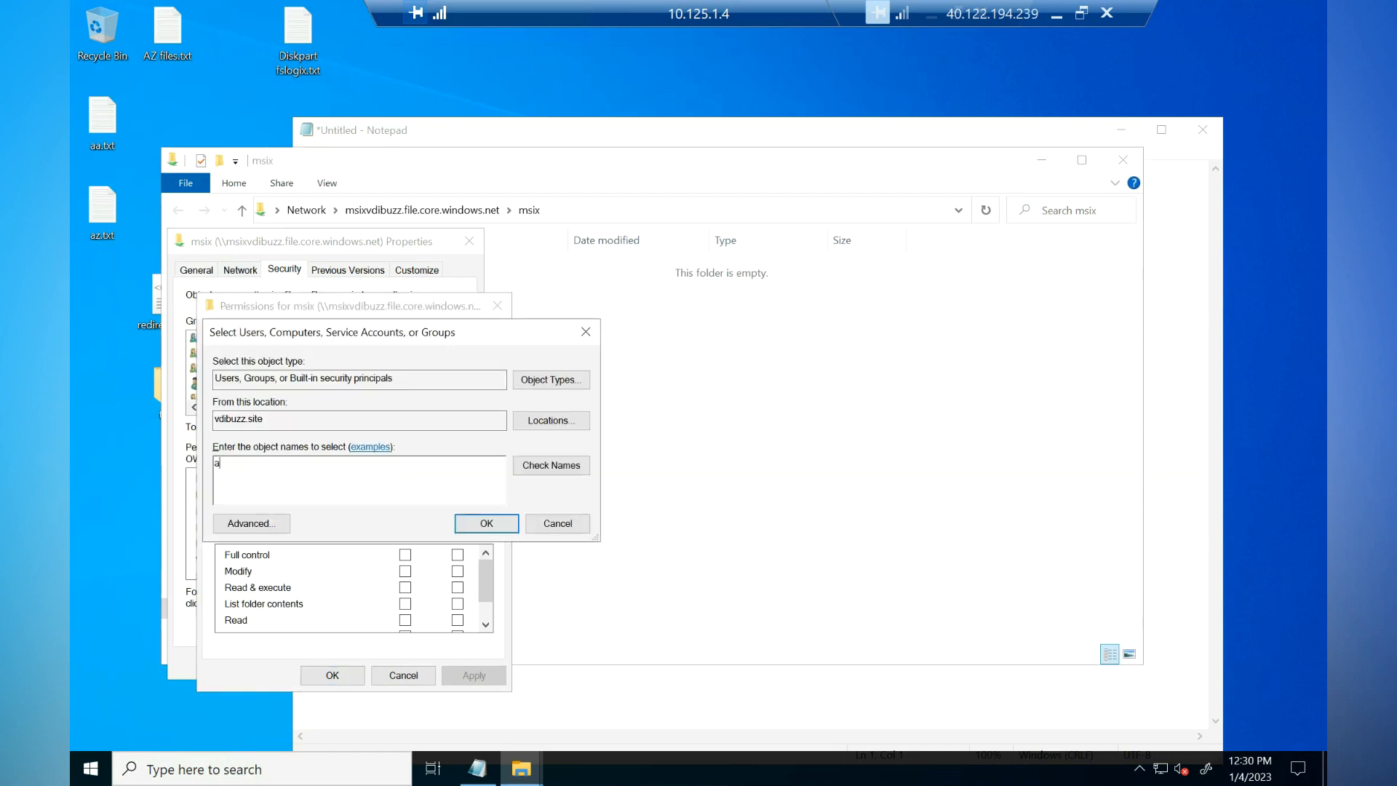
{"action": "type", "text": "vdcomps"}
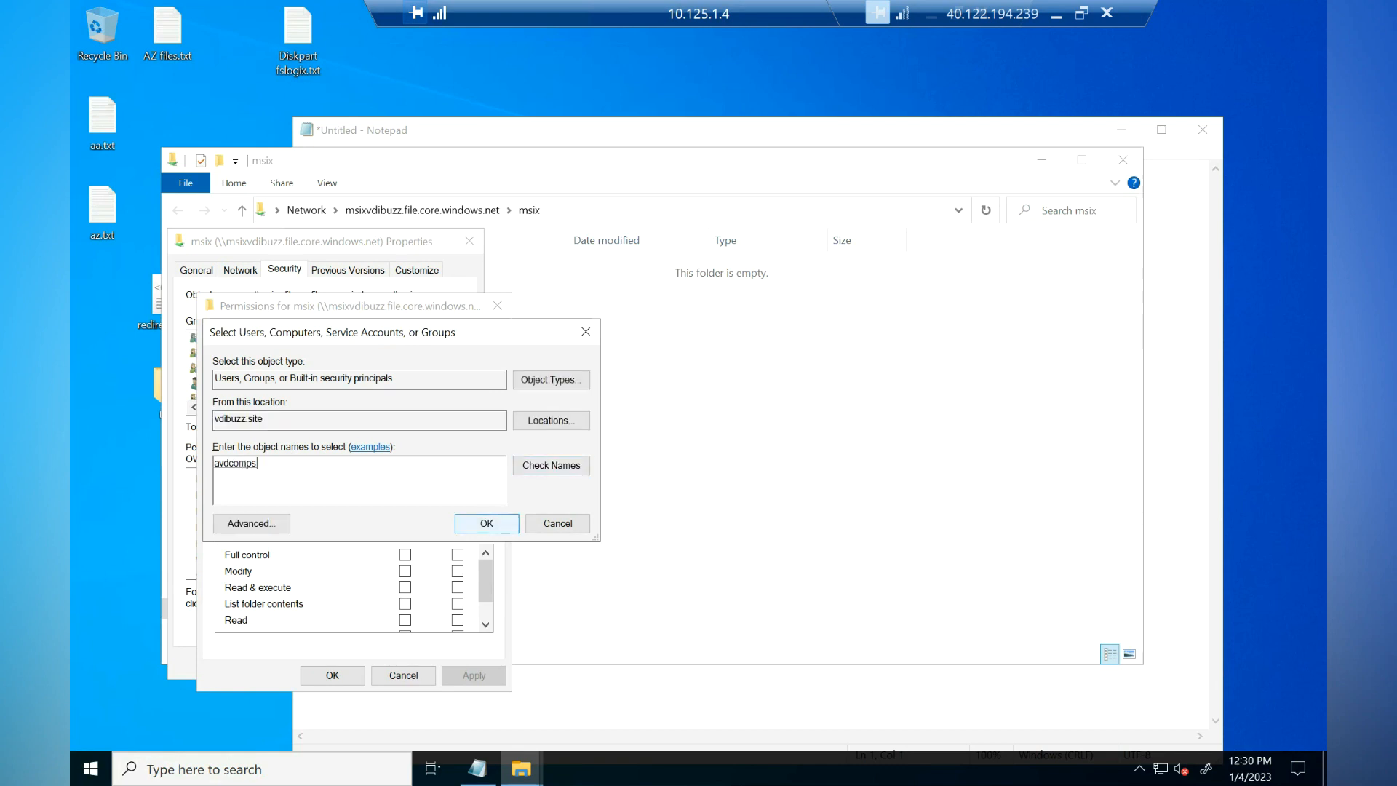
{"action": "left_click", "coordinate": [487, 524]}
{"action": "scroll", "coordinate": [354, 588], "scroll_direction": "down", "scroll_amount": 1}
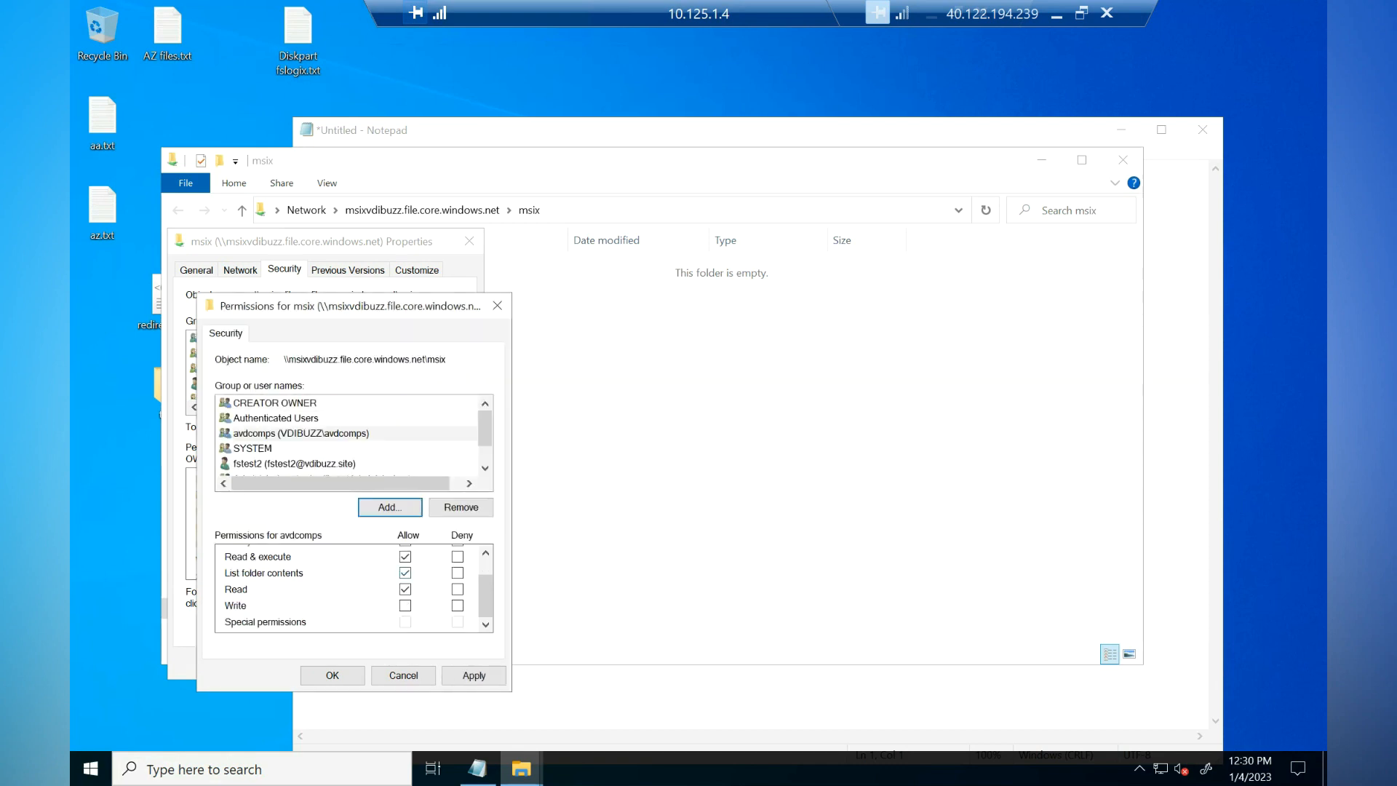
{"action": "left_click", "coordinate": [474, 676]}
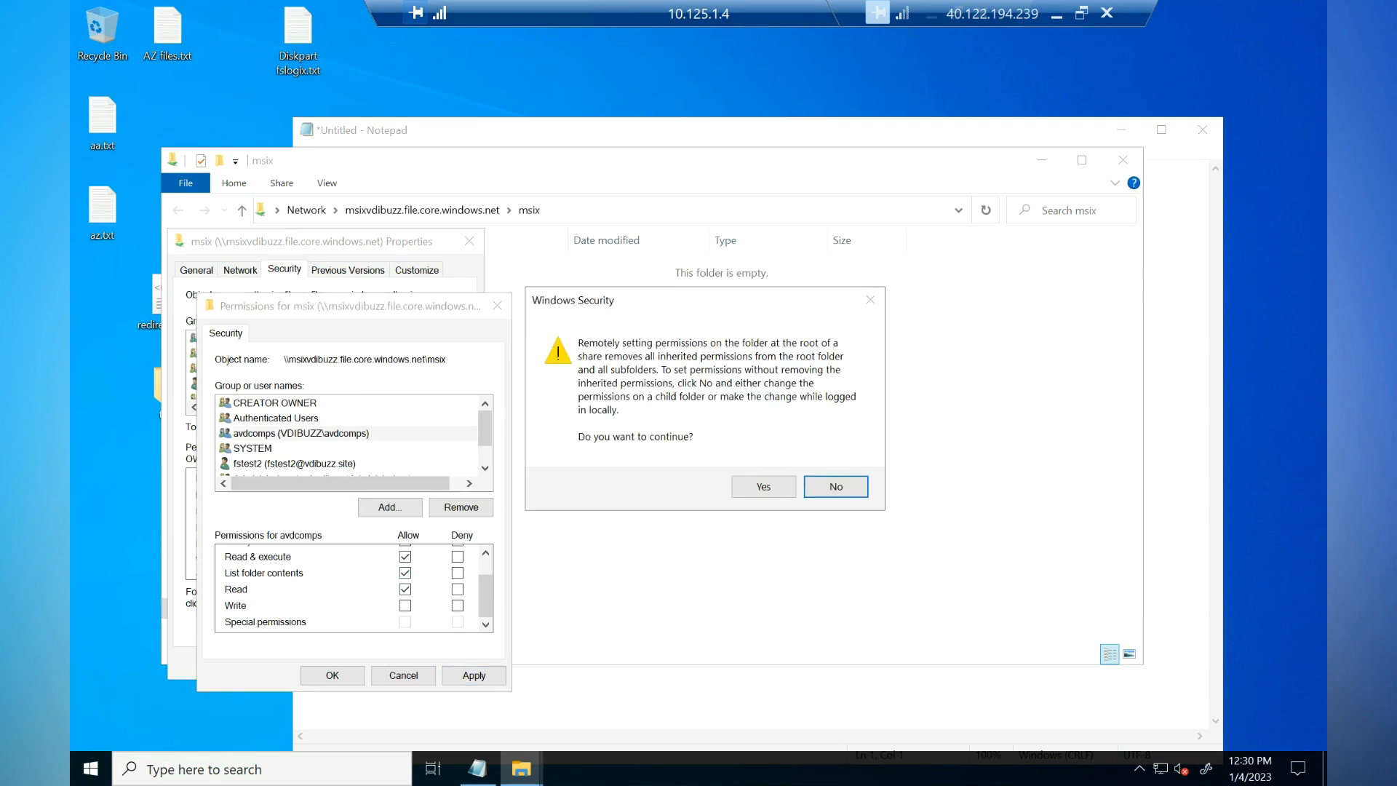
{"action": "left_click", "coordinate": [764, 486]}
{"action": "left_click", "coordinate": [332, 676]}
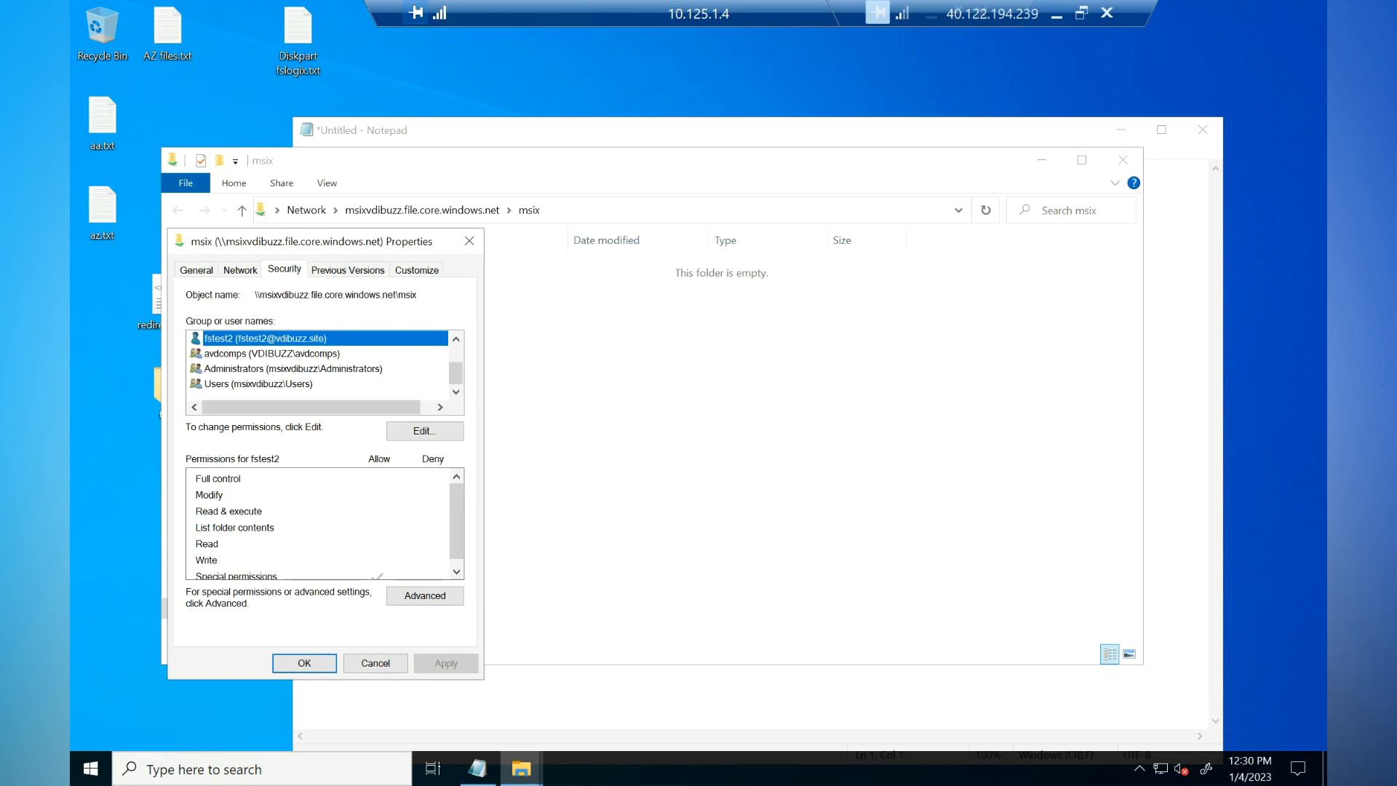
Step: Add the test user account to the msix folder's permissions and save the changes
{"action": "left_click", "coordinate": [425, 431]}
{"action": "left_click", "coordinate": [384, 503]}
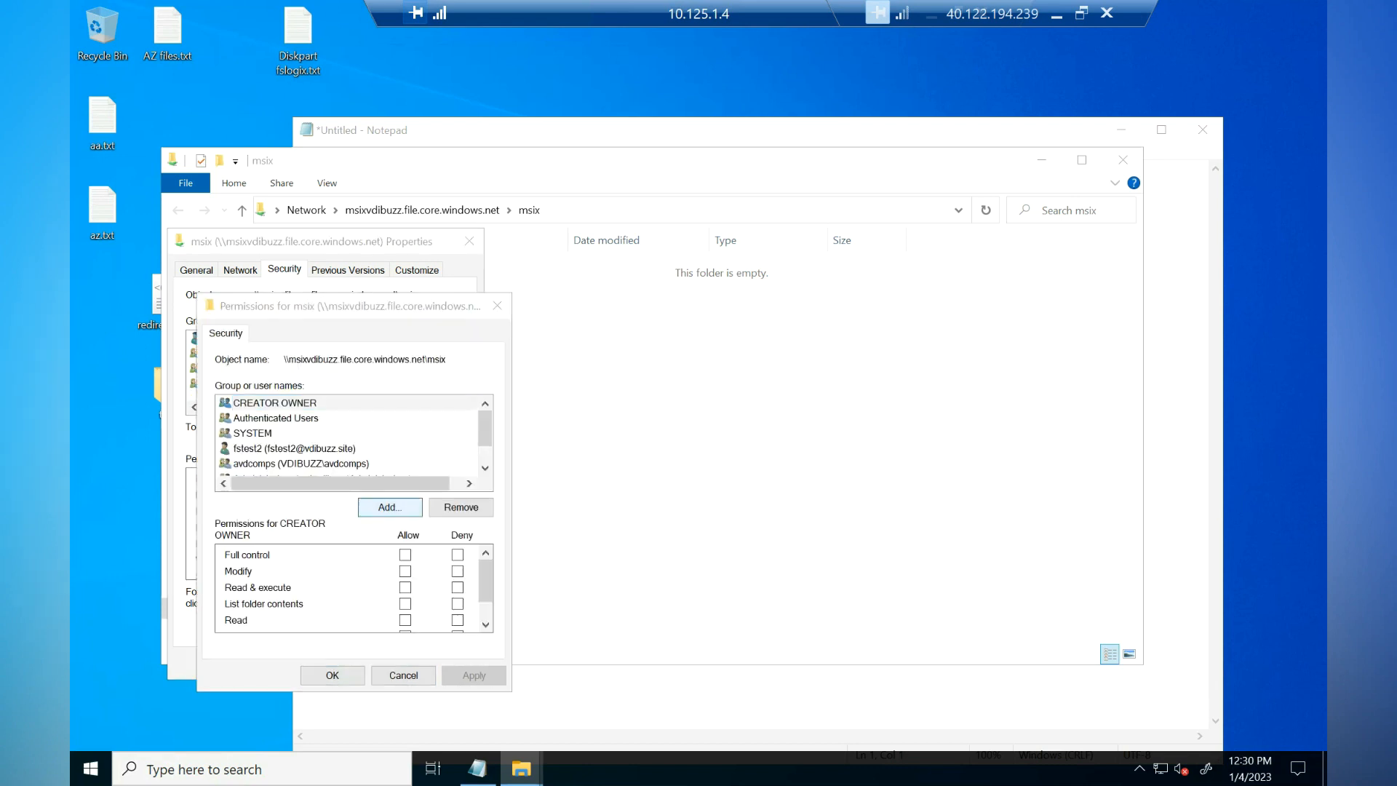
{"action": "type", "text": "fstest1"}
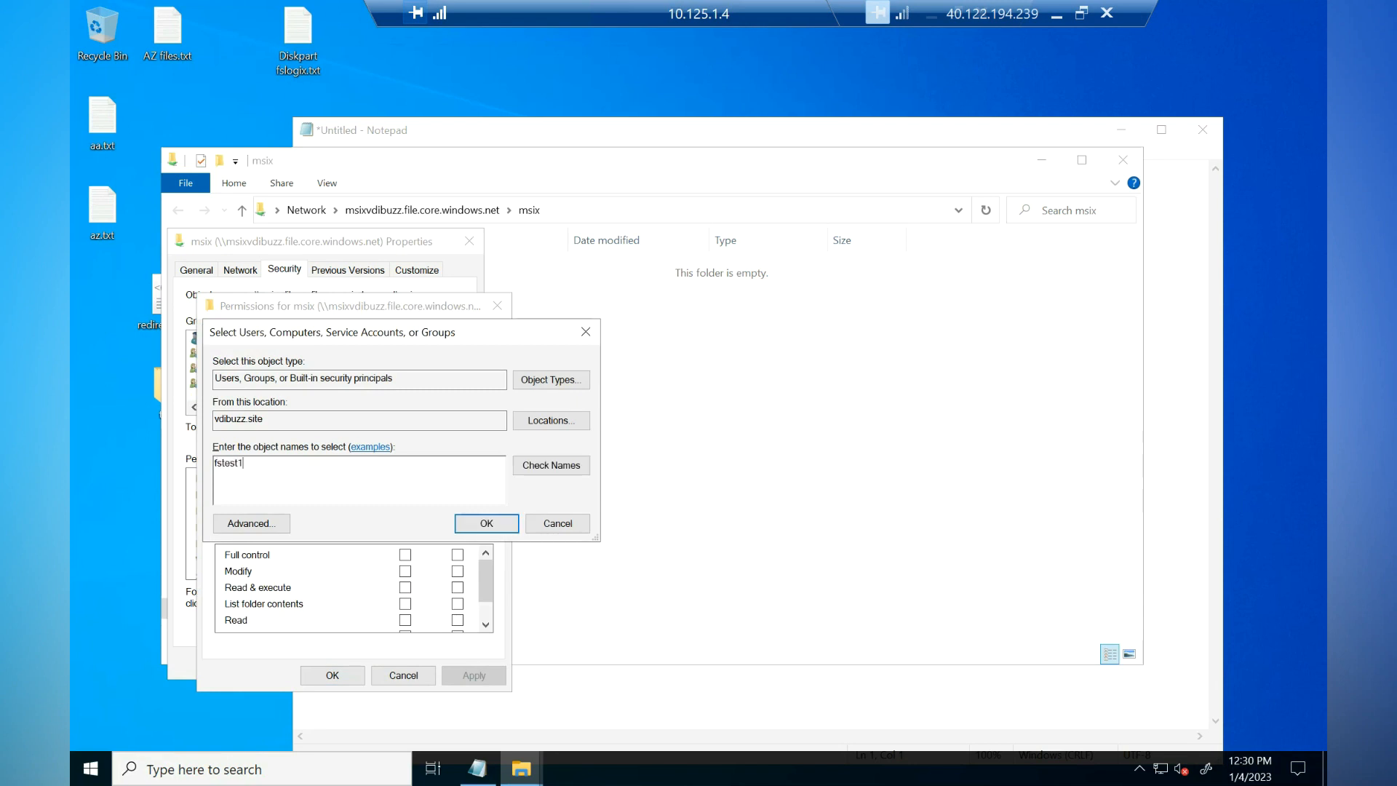
{"action": "left_click", "coordinate": [551, 465]}
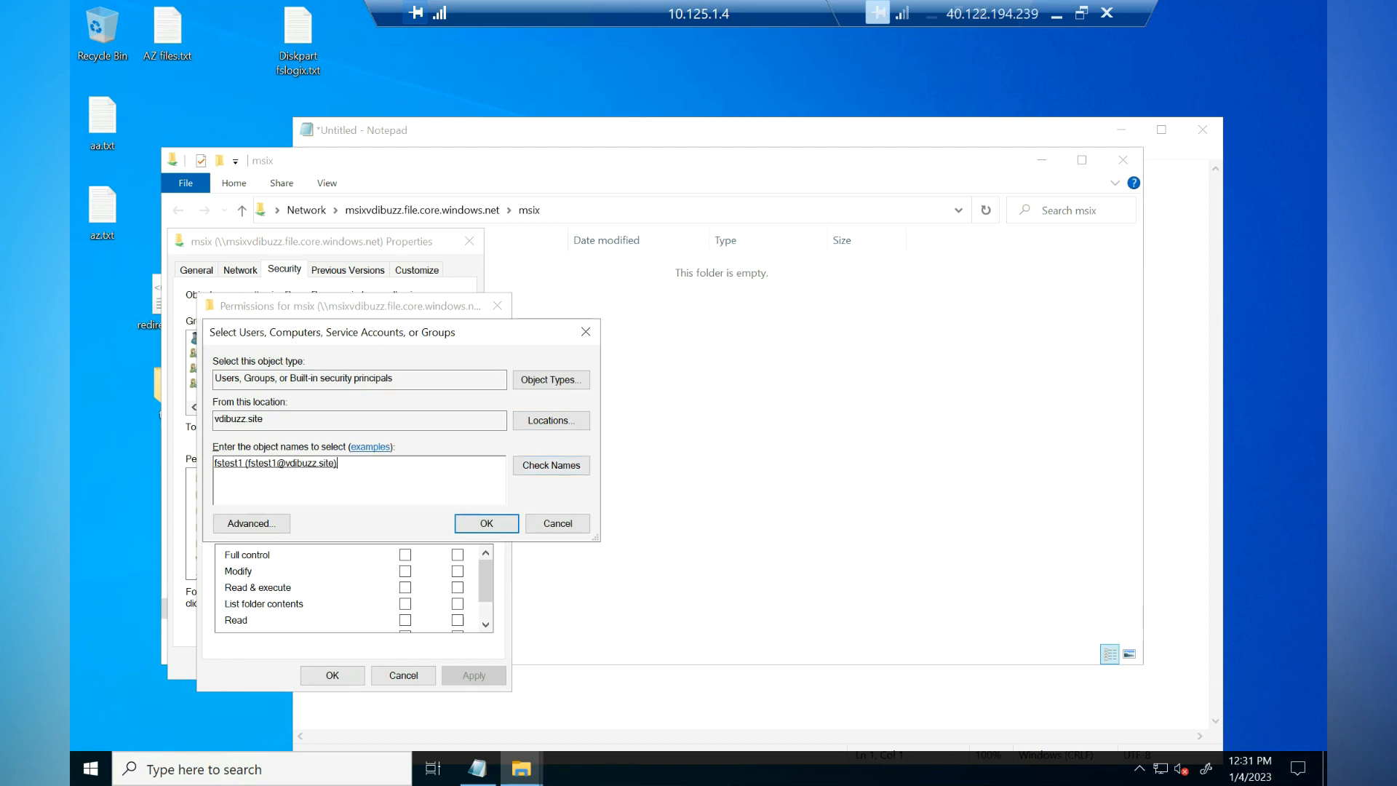
{"action": "left_click", "coordinate": [486, 524]}
{"action": "left_click", "coordinate": [332, 675]}
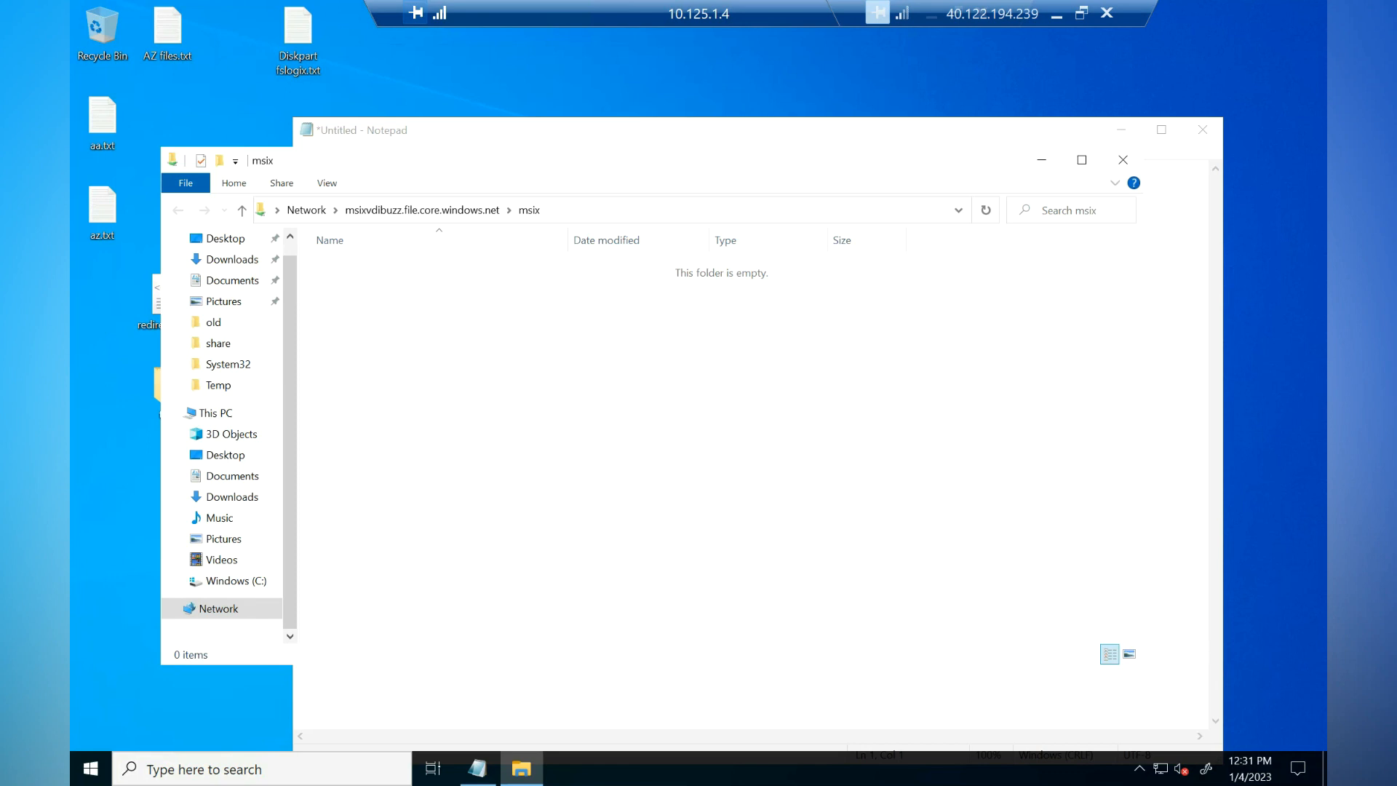
Step: Paste the copied 7zip.vhdx disk image into the empty msix share
{"action": "right_click", "coordinate": [580, 409]}
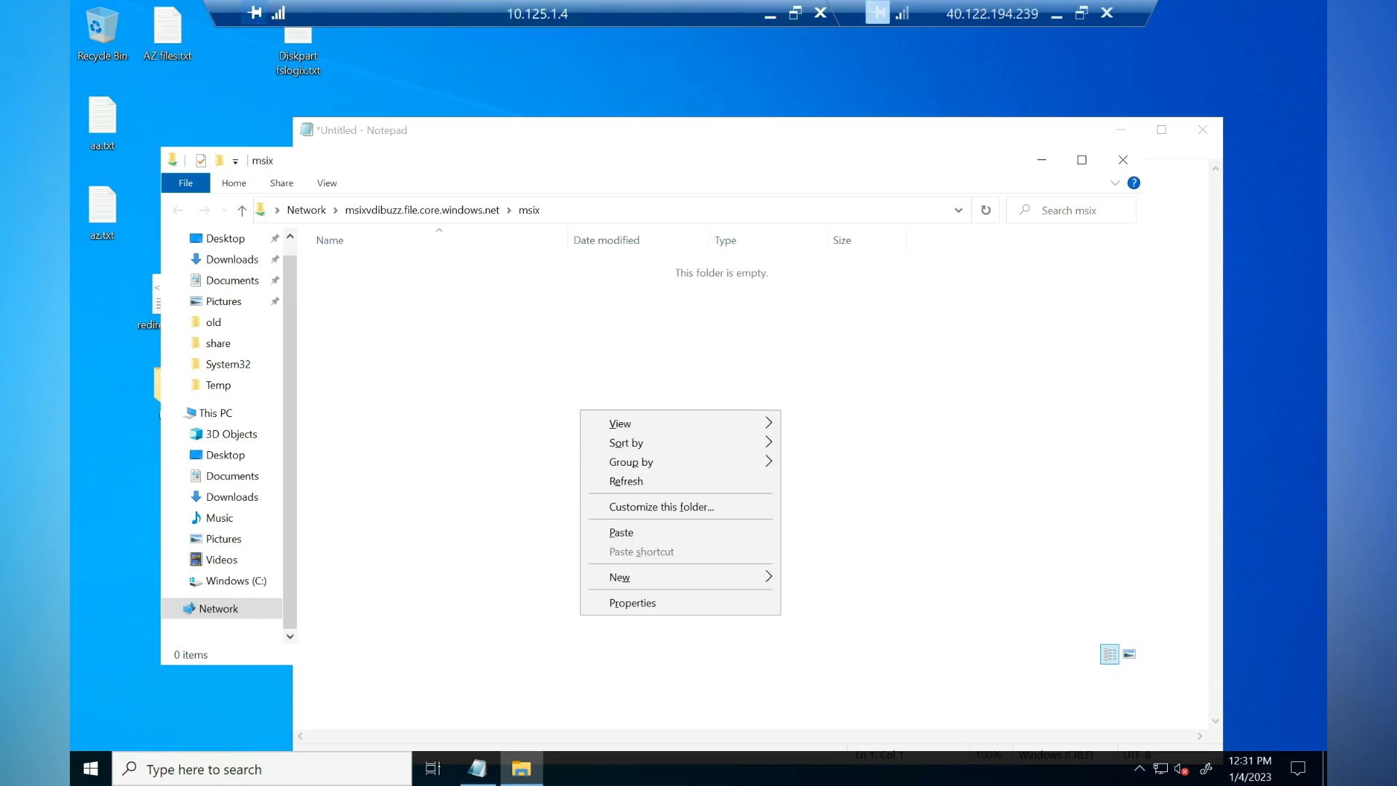
{"action": "left_click", "coordinate": [615, 532]}
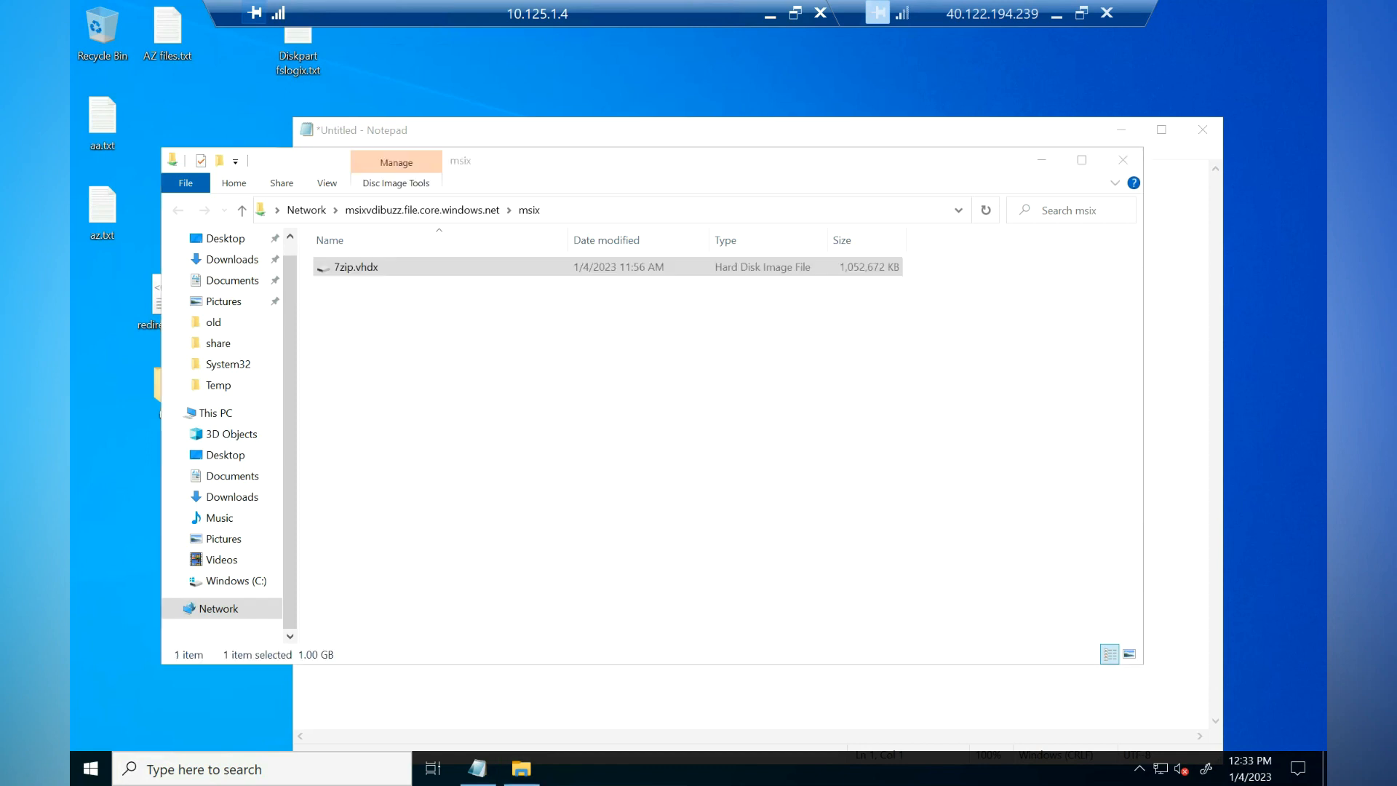
{"action": "left_click", "coordinate": [608, 422]}
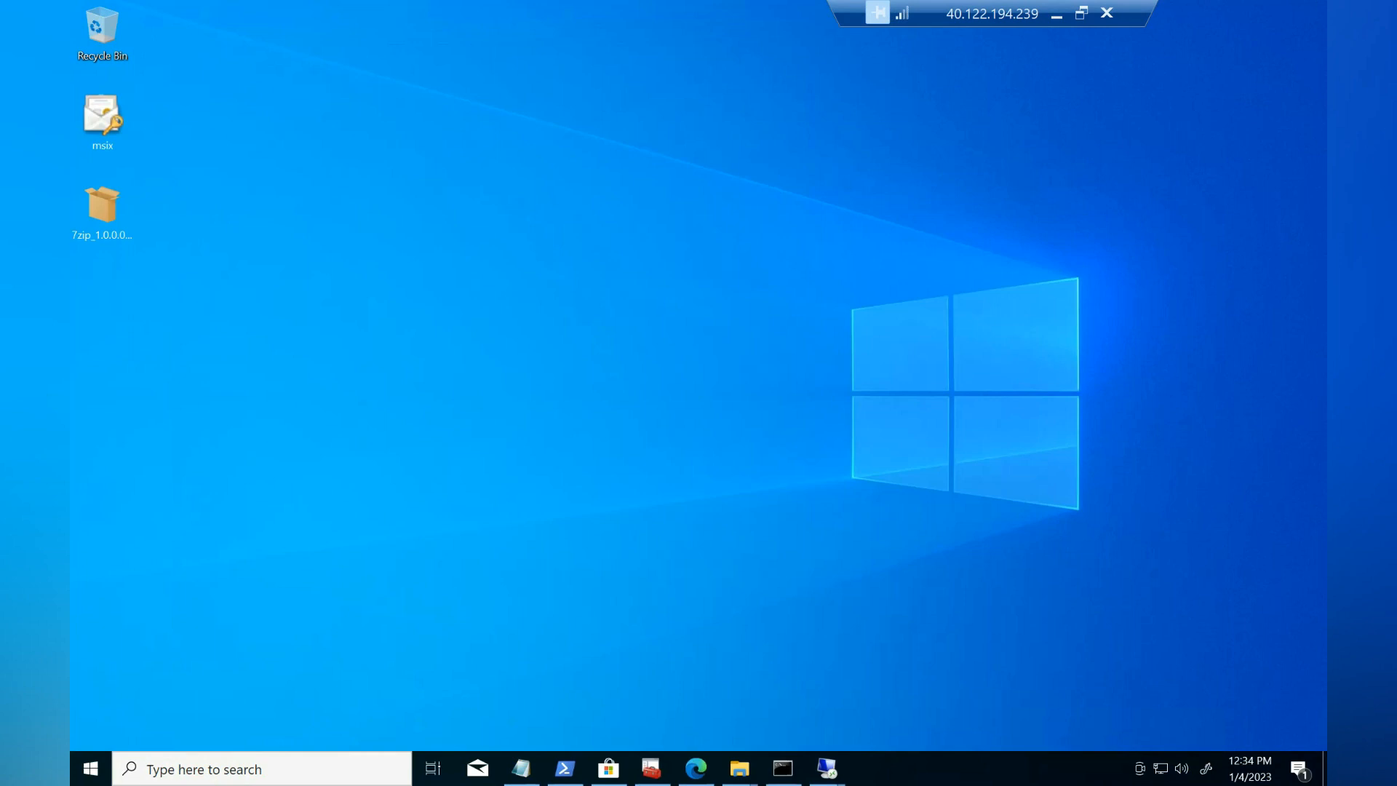
Step: Copy the msix certificate file onto the 10.125.1.6 session's desktop and start its PFX install
{"action": "left_click", "coordinate": [102, 122]}
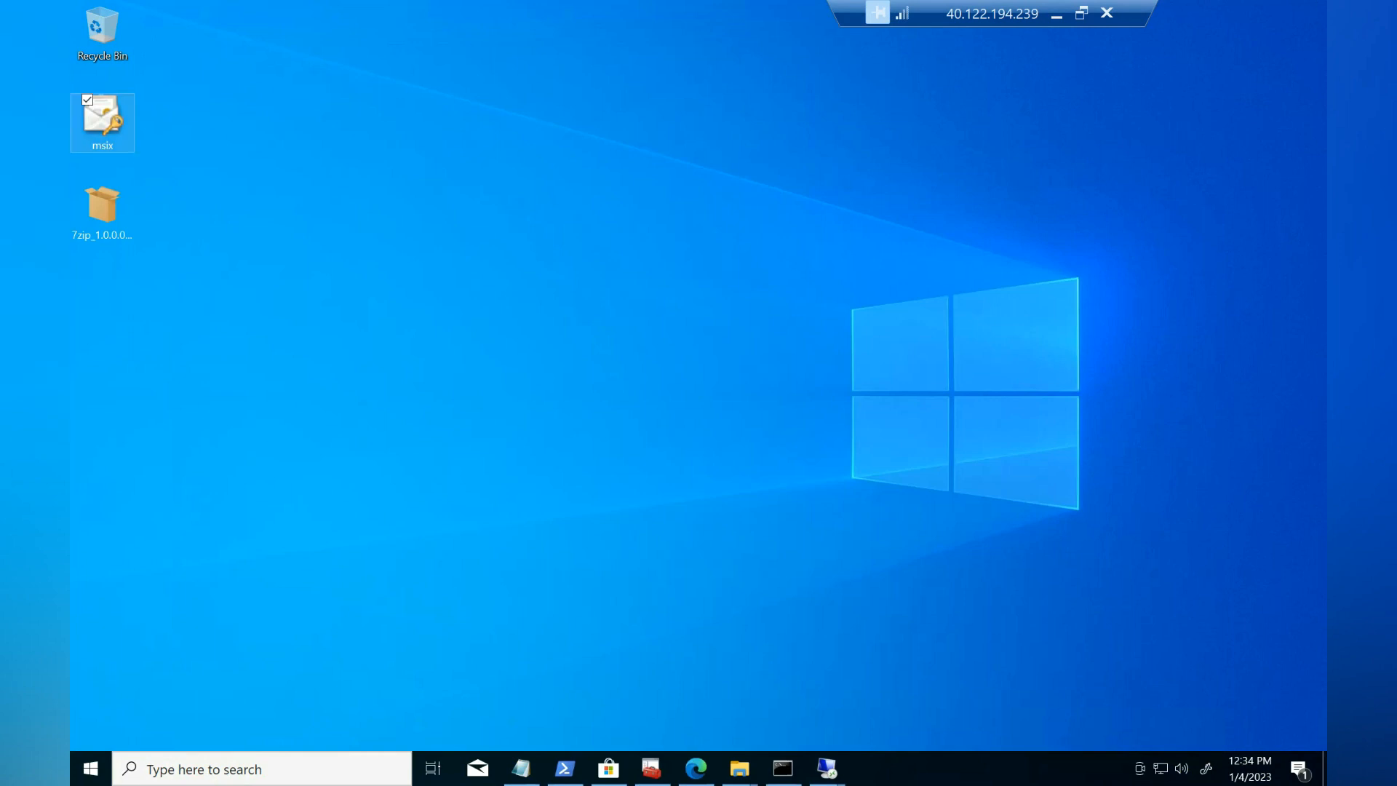
{"action": "right_click", "coordinate": [72, 126]}
{"action": "left_click", "coordinate": [111, 351]}
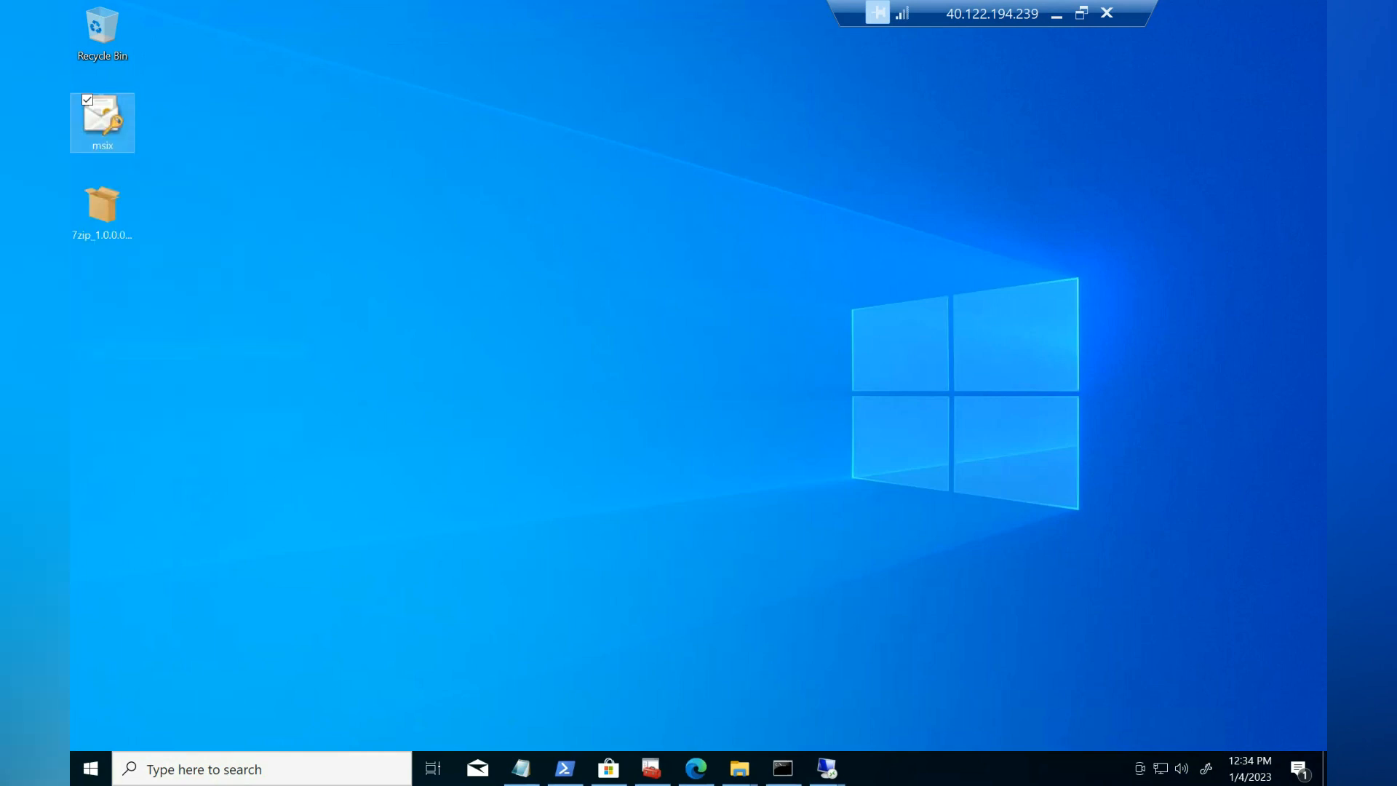
{"action": "left_click", "coordinate": [827, 768]}
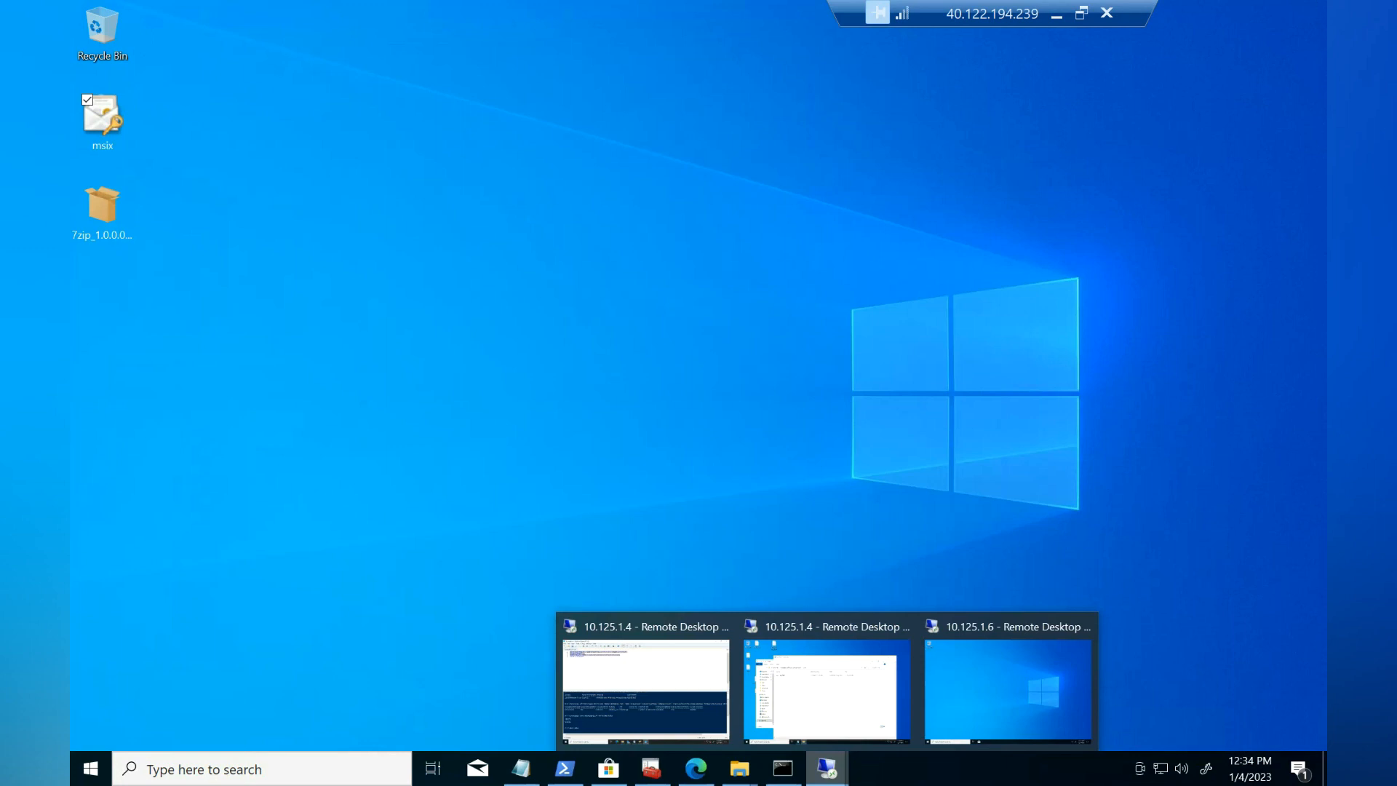
{"action": "left_click", "coordinate": [1008, 690]}
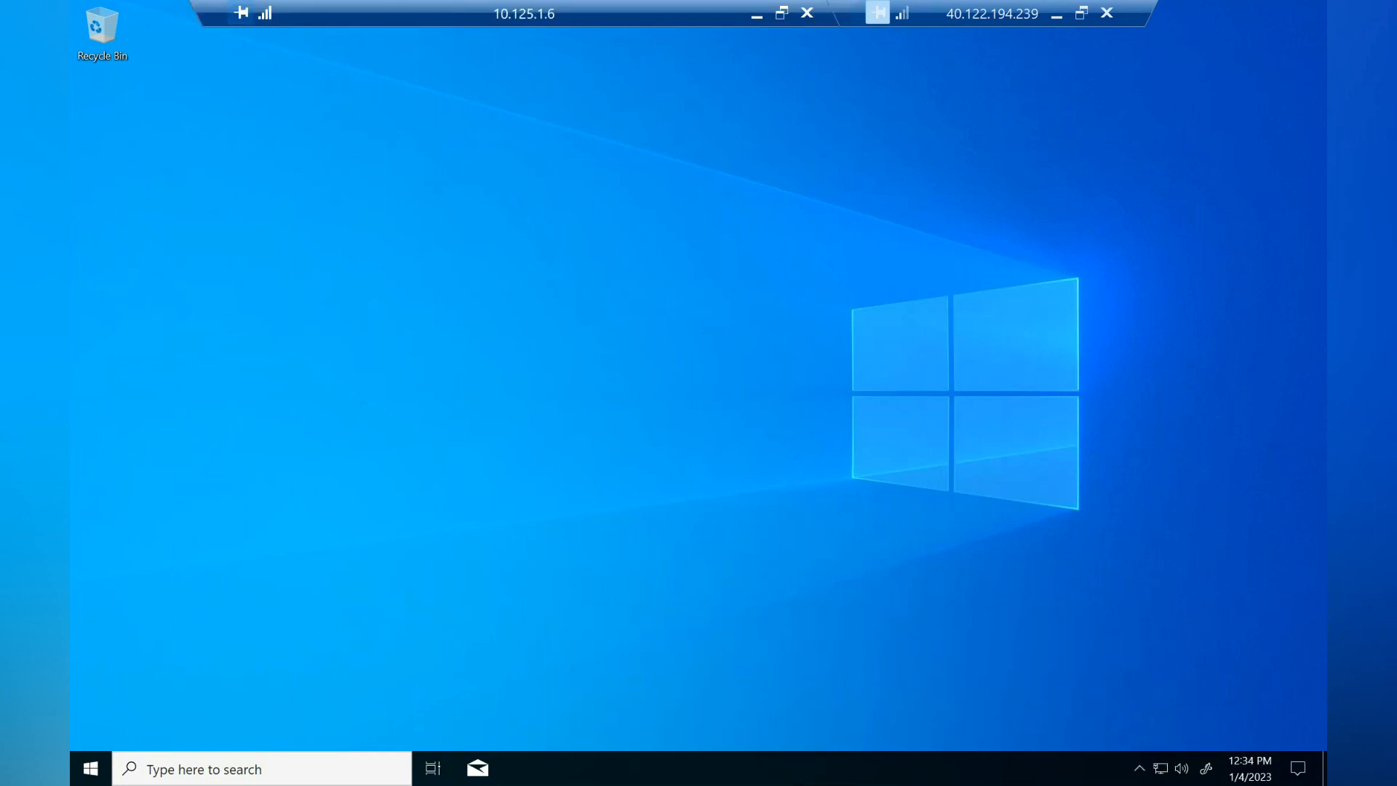
{"action": "right_click", "coordinate": [71, 183]}
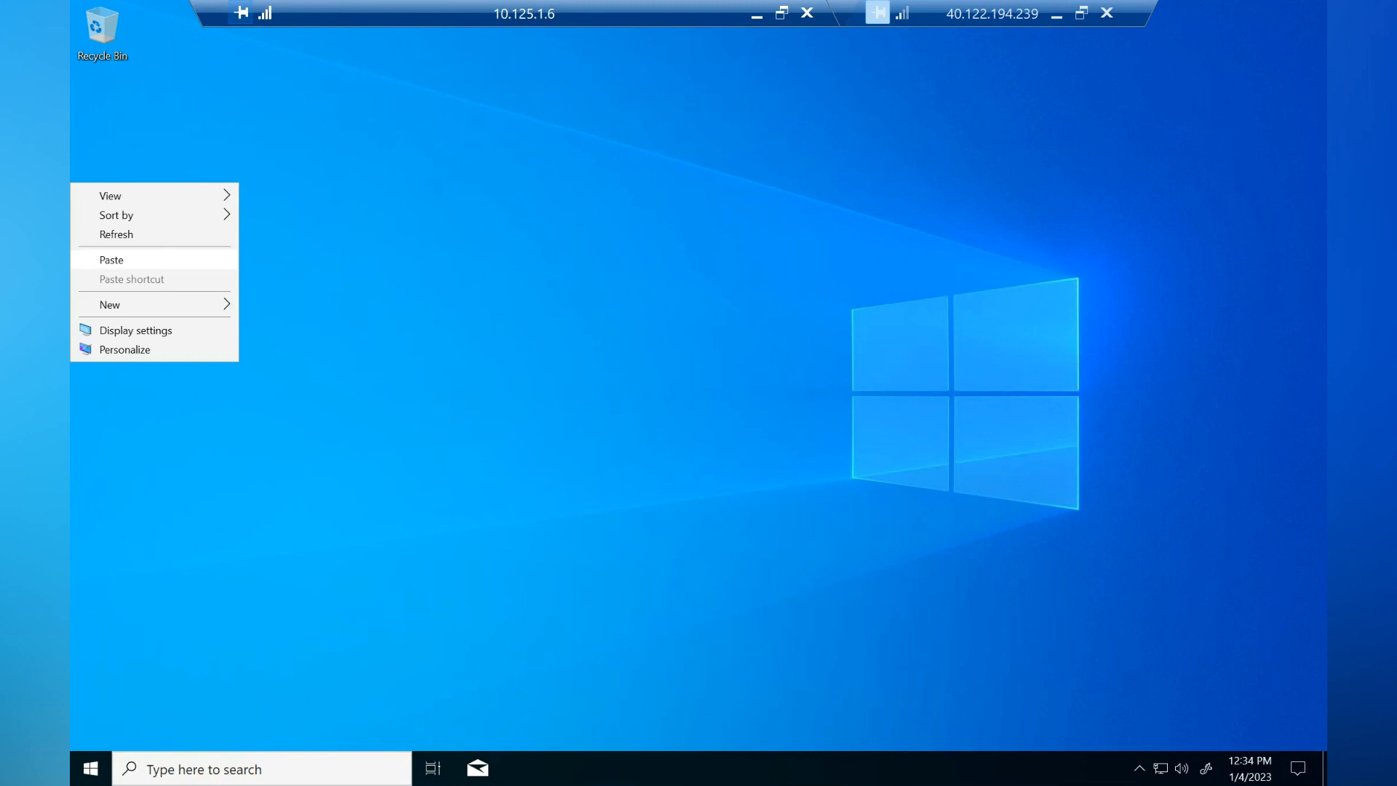
{"action": "left_click", "coordinate": [111, 260]}
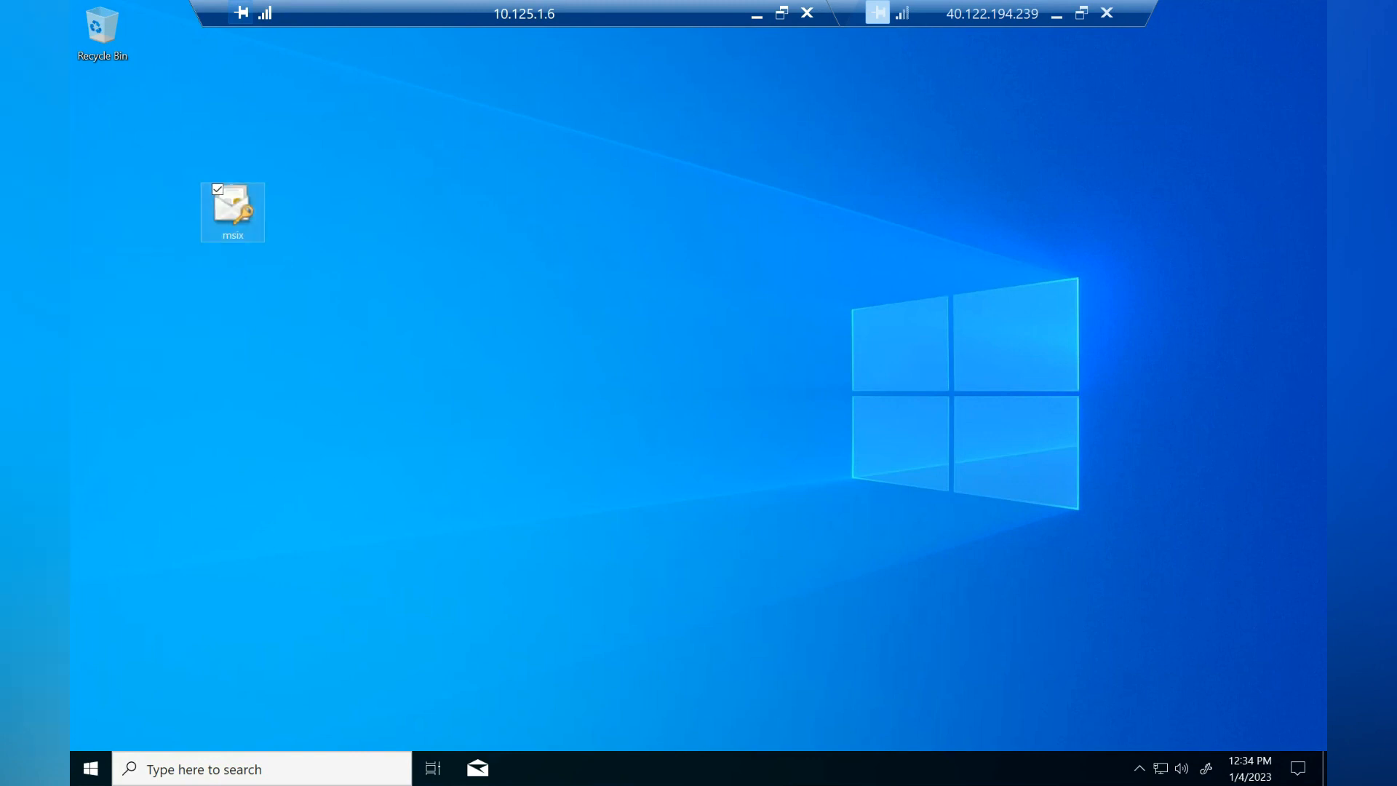
{"action": "right_click", "coordinate": [233, 220]}
{"action": "left_click", "coordinate": [125, 233]}
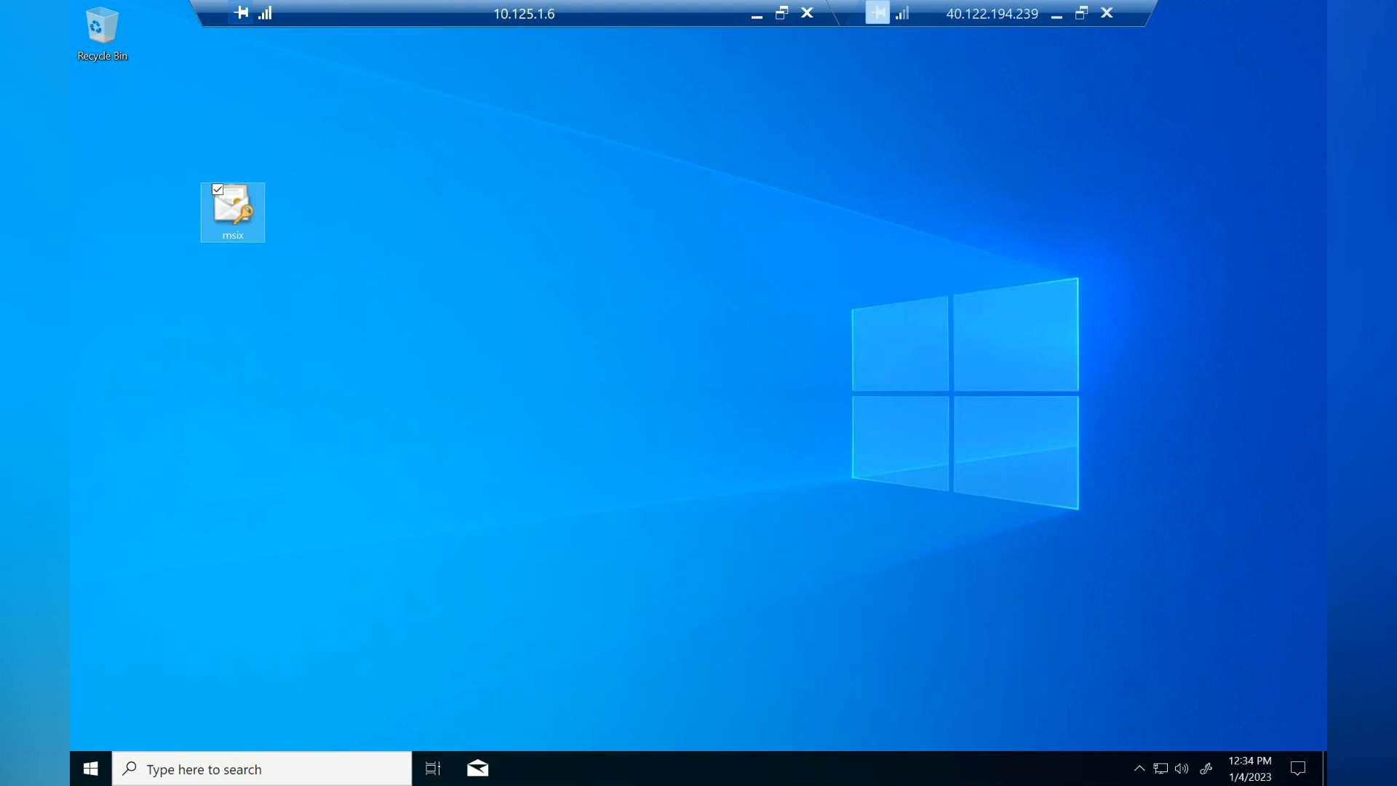
Step: Import msix.pfx into the Local Machine stores, entering the private key password
{"action": "left_click", "coordinate": [537, 430]}
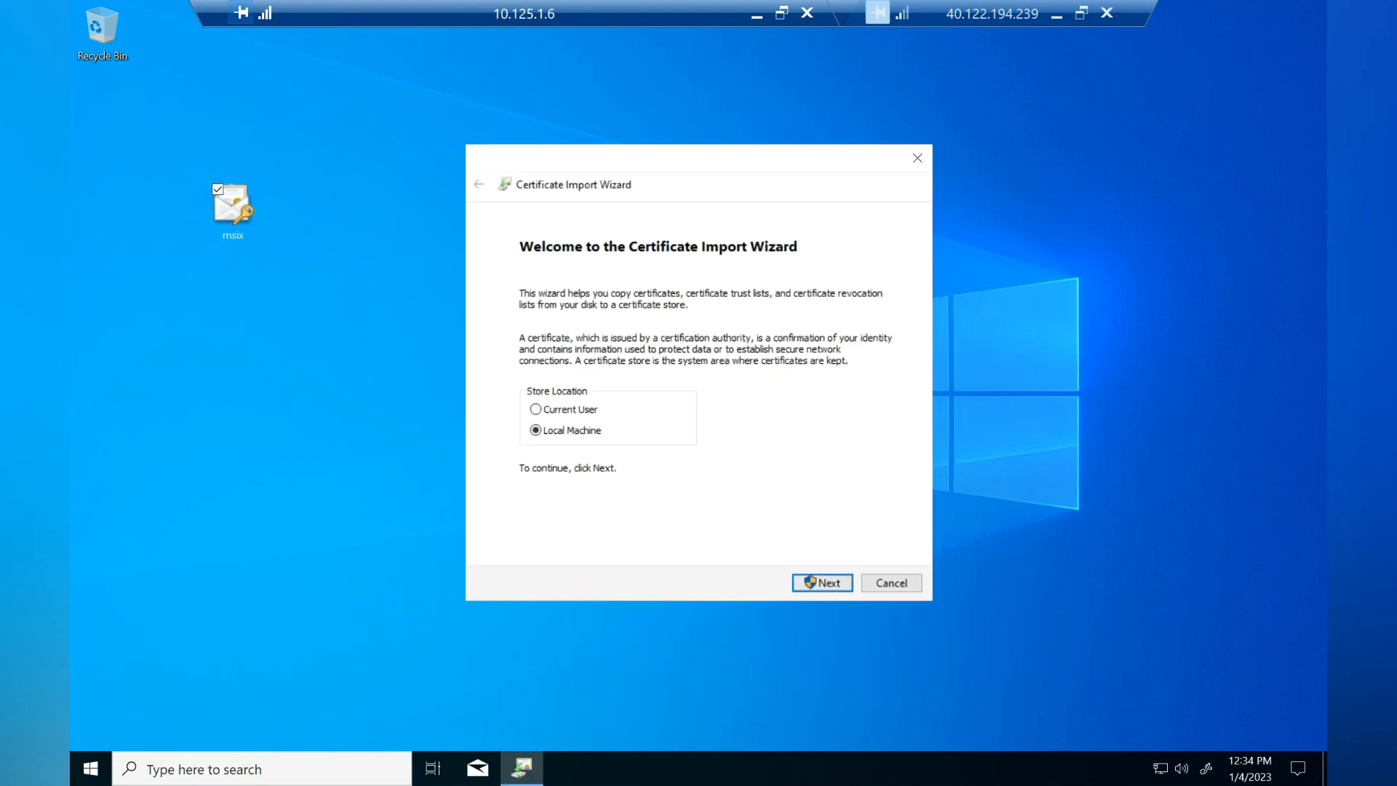
{"action": "left_click", "coordinate": [822, 583]}
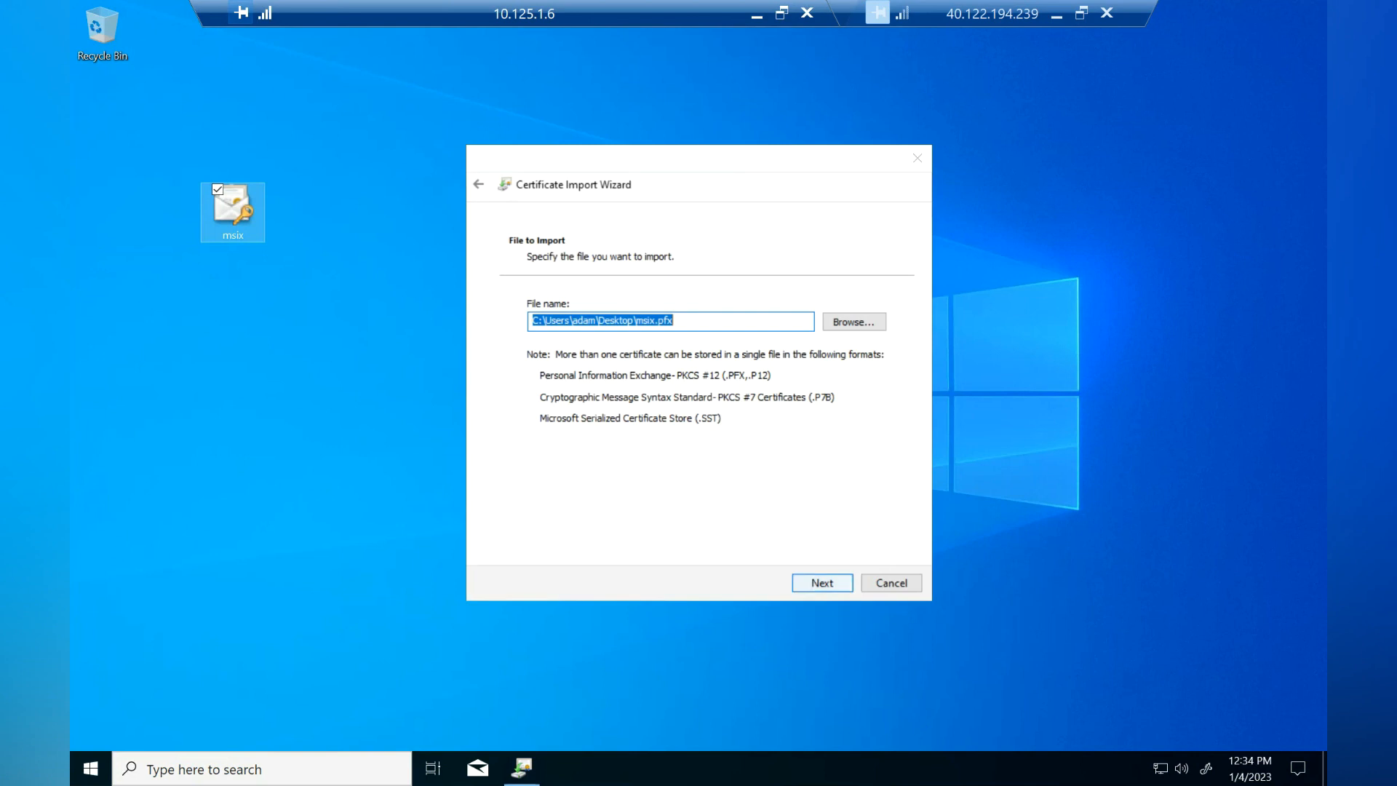
{"action": "key", "text": "Return"}
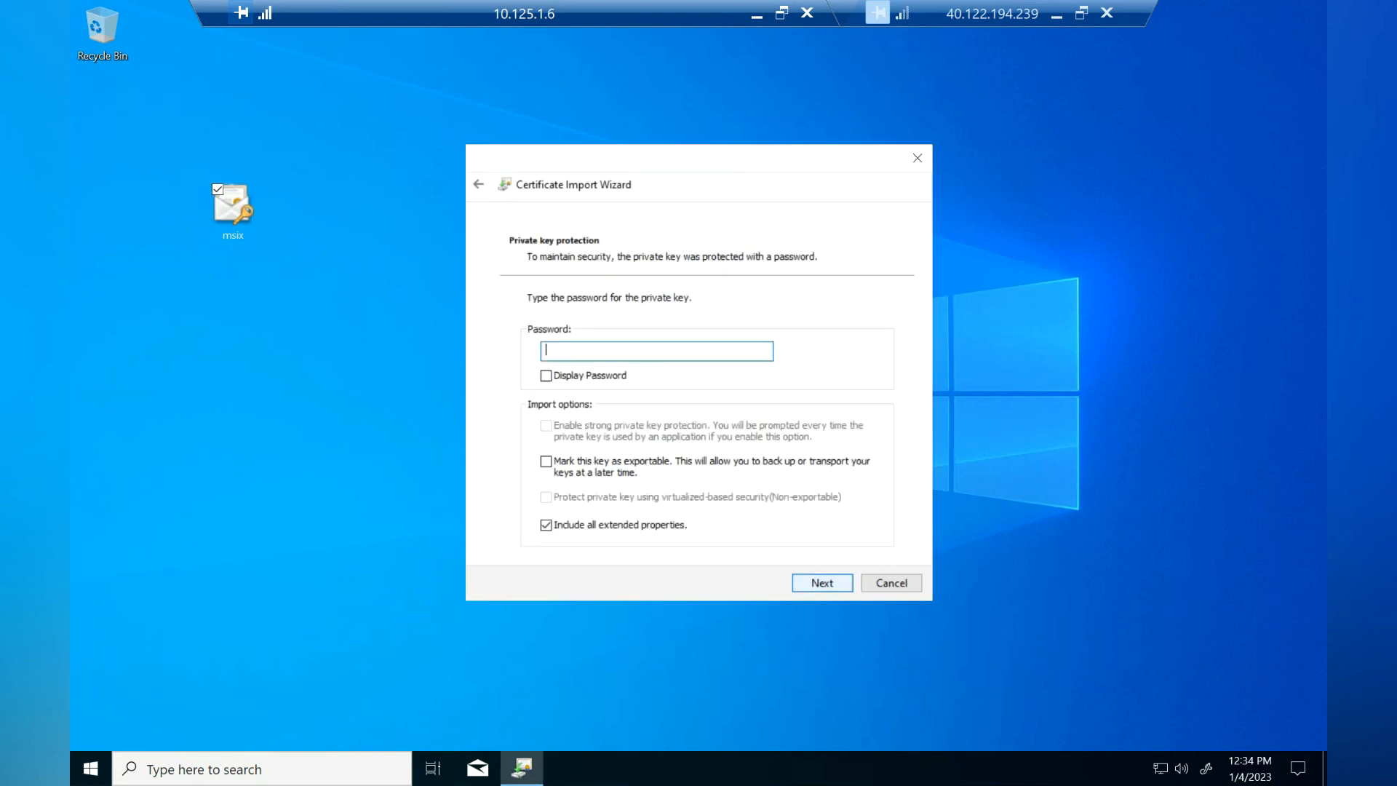
{"action": "type", "text": "••••••••"}
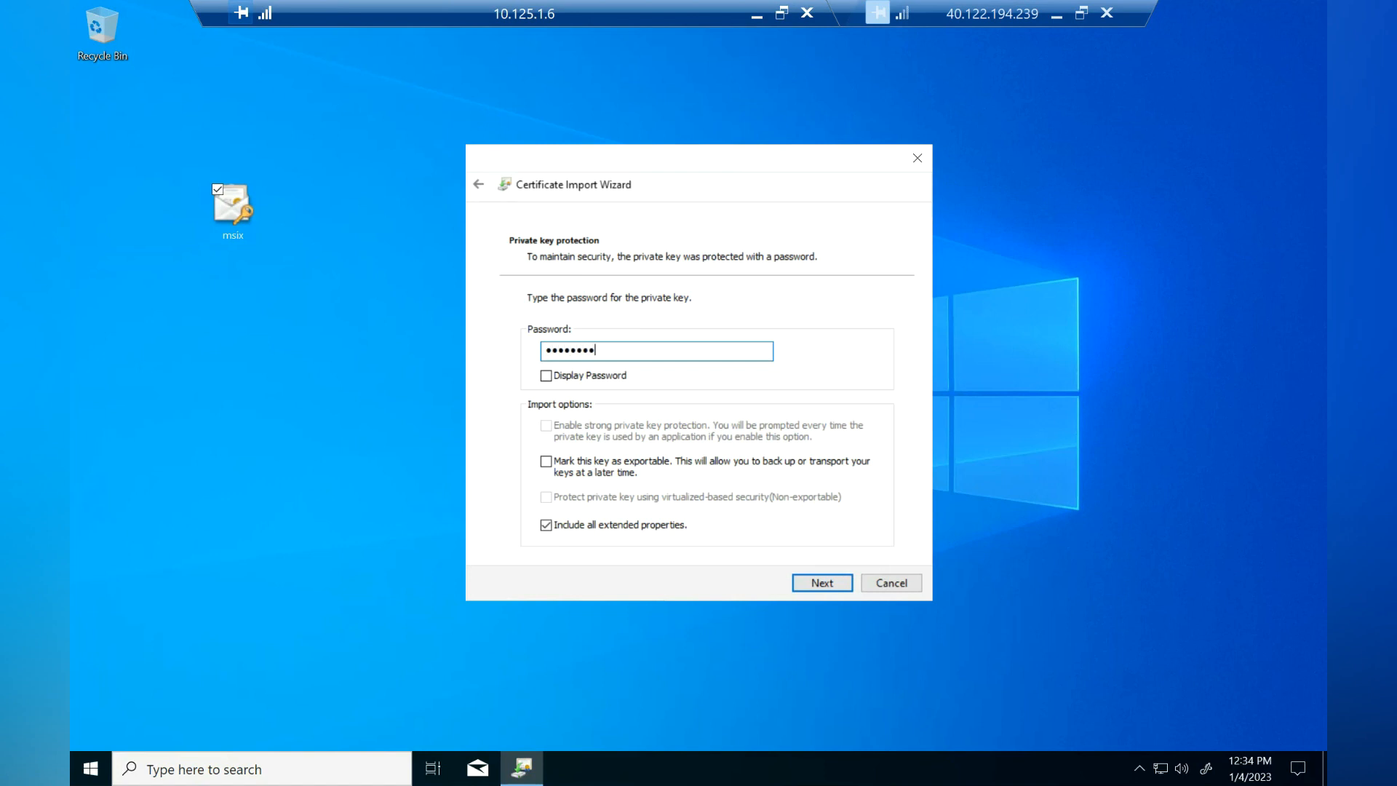
{"action": "key", "text": "Return"}
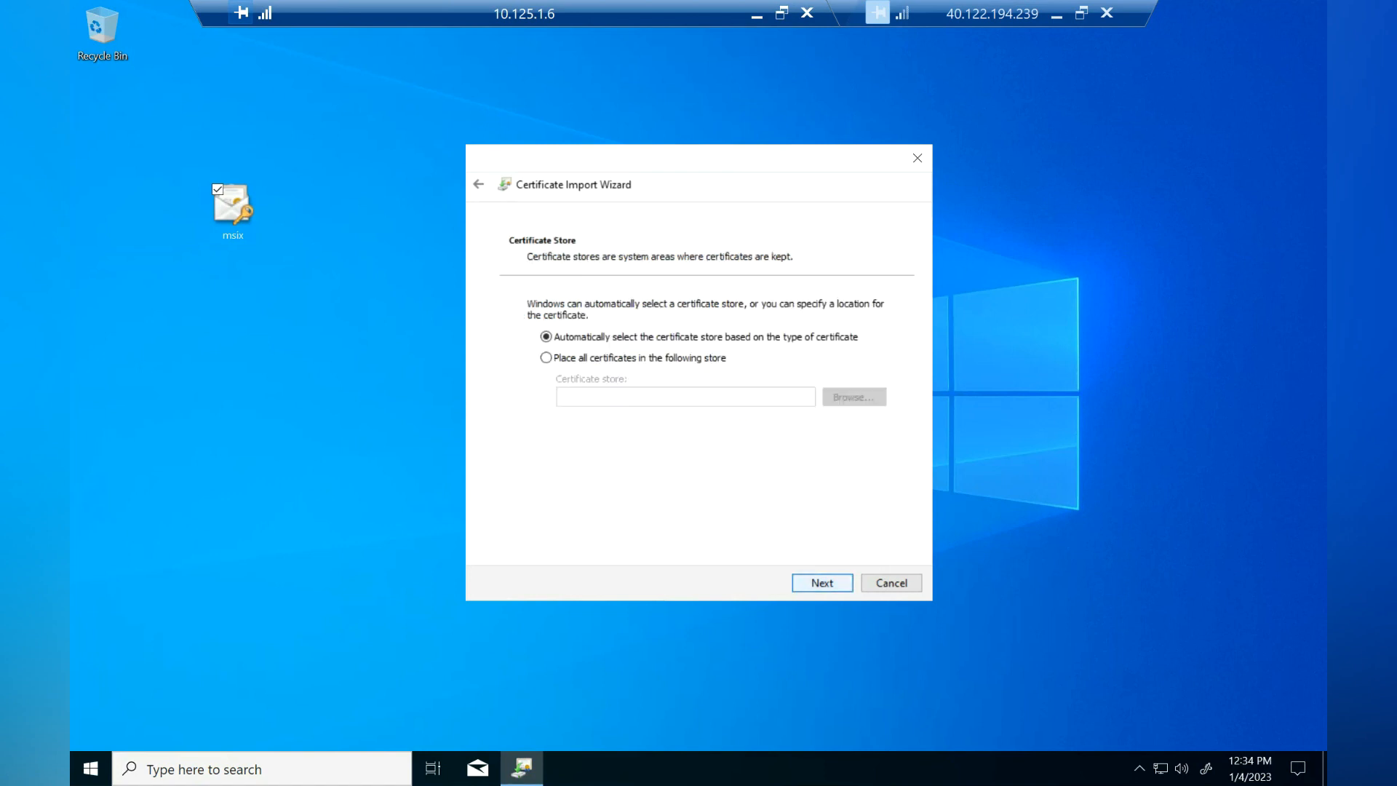
Step: Place the certificate in the Trusted People store and finish the import
{"action": "left_click", "coordinate": [547, 358]}
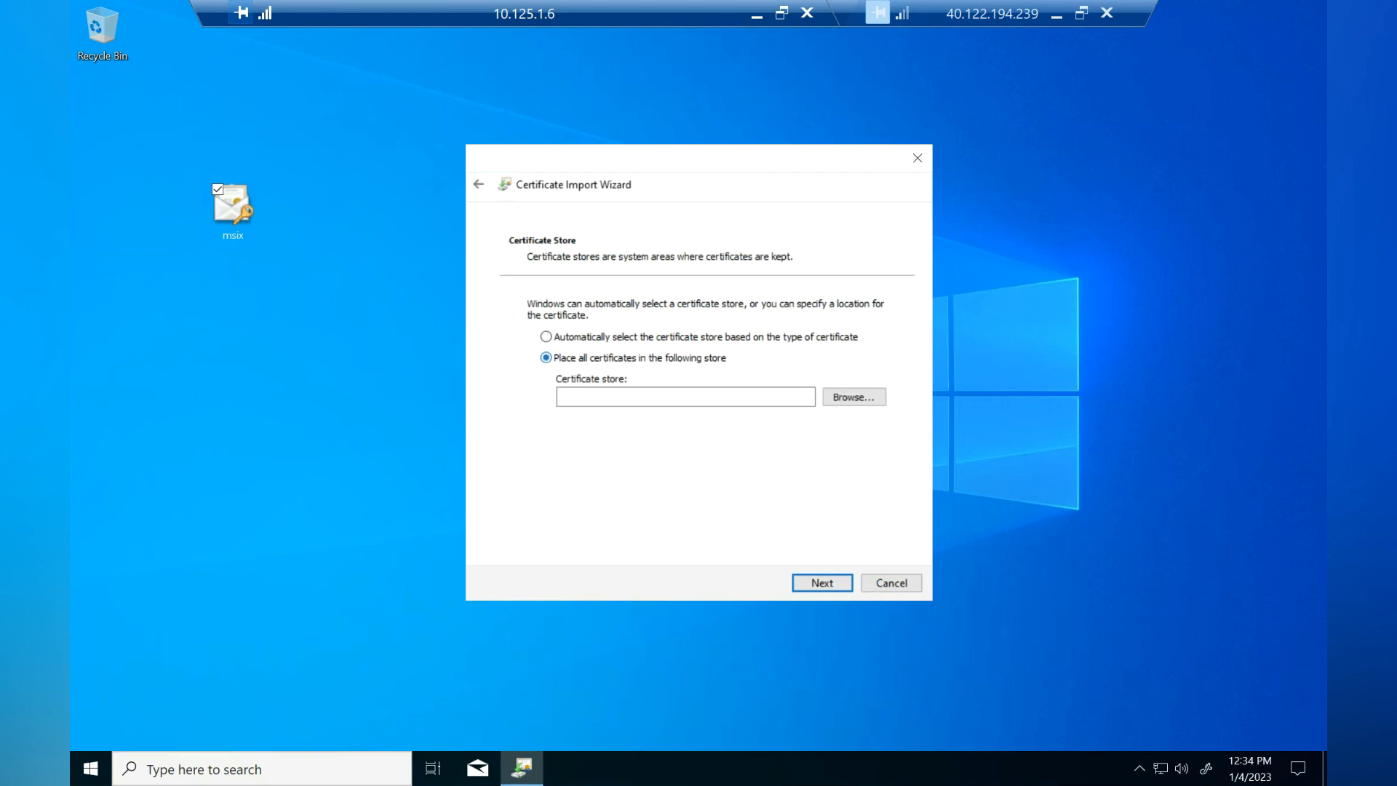
{"action": "left_click", "coordinate": [854, 397]}
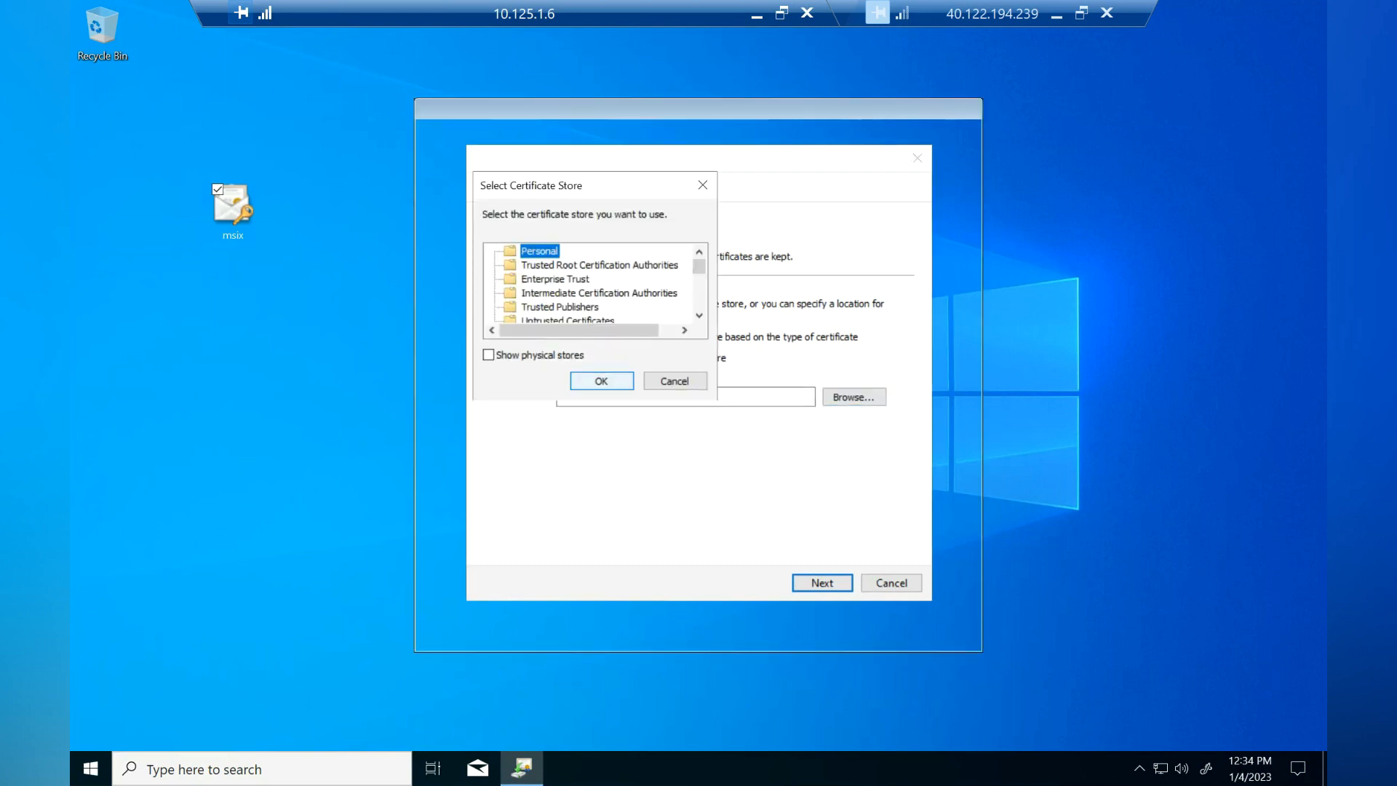
{"action": "scroll", "coordinate": [595, 291], "scroll_direction": "down", "scroll_amount": 1}
{"action": "left_click", "coordinate": [553, 306]}
{"action": "left_click", "coordinate": [700, 316]}
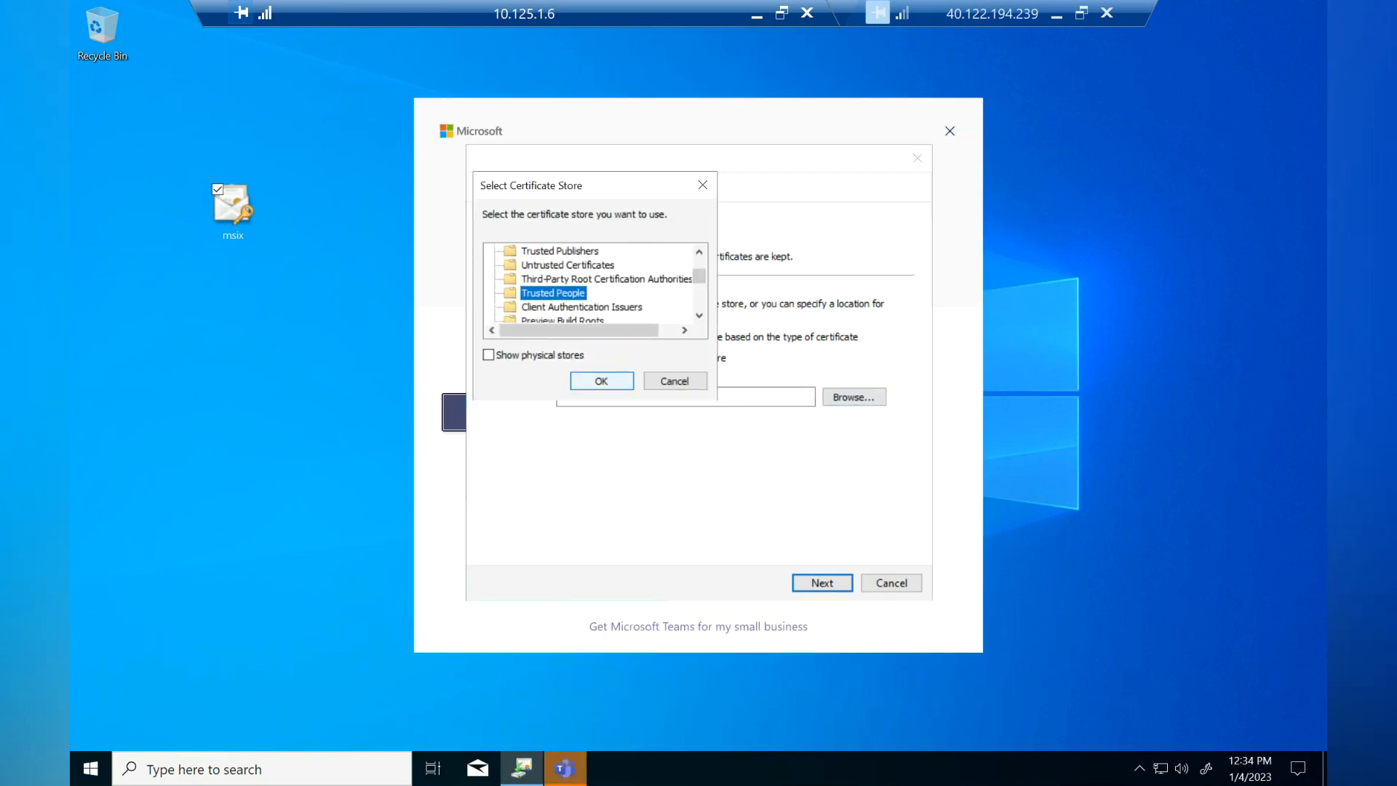
{"action": "left_click", "coordinate": [601, 380]}
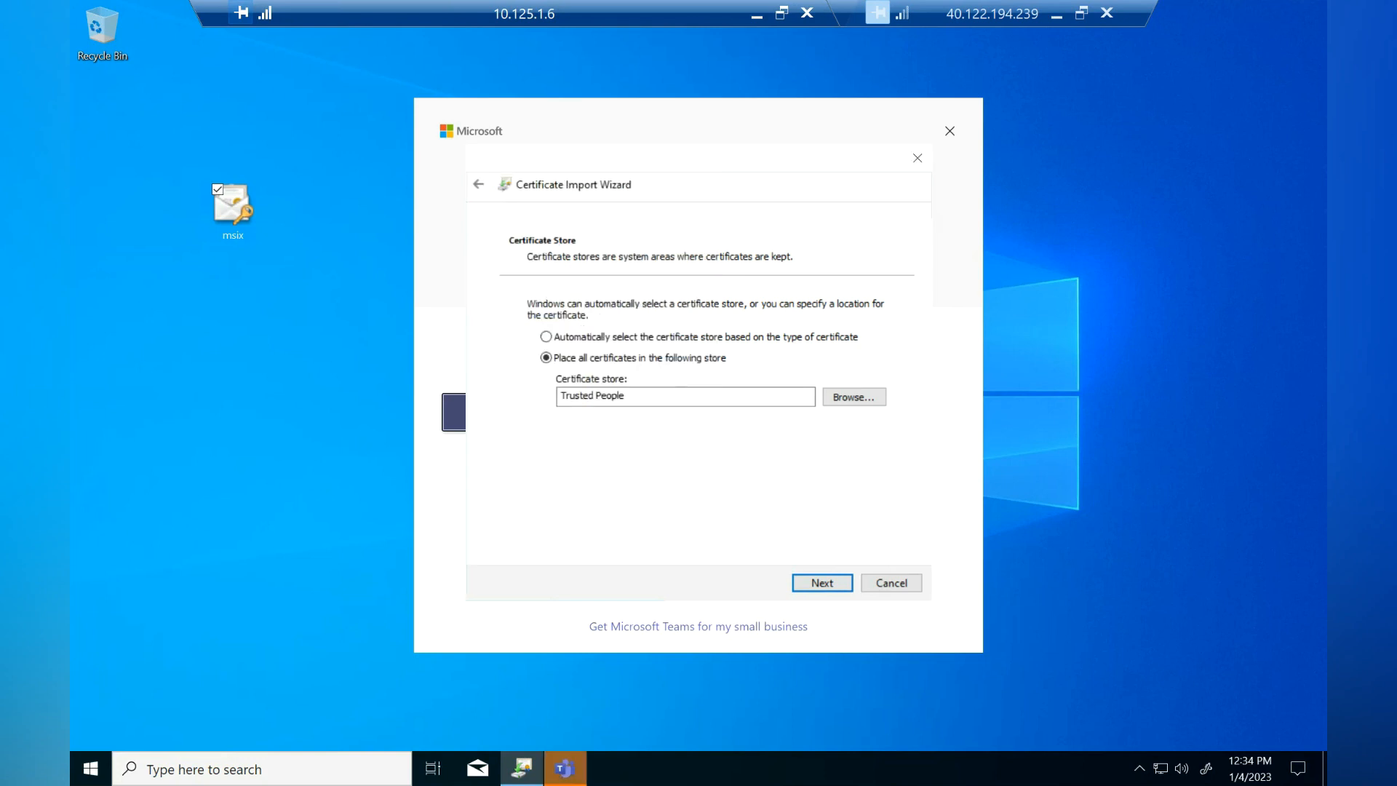
{"action": "left_click", "coordinate": [822, 583]}
{"action": "left_click", "coordinate": [822, 583]}
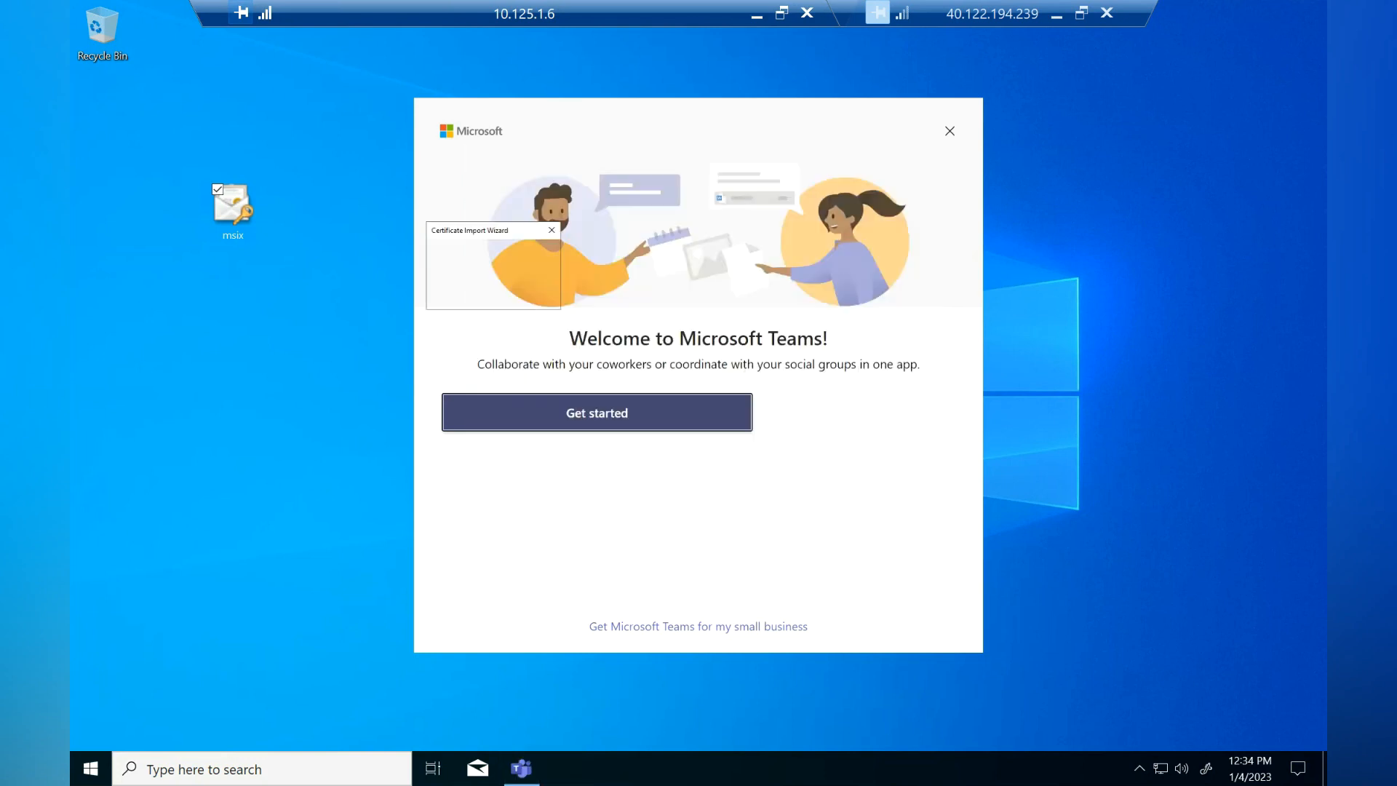
{"action": "left_click", "coordinate": [759, 446]}
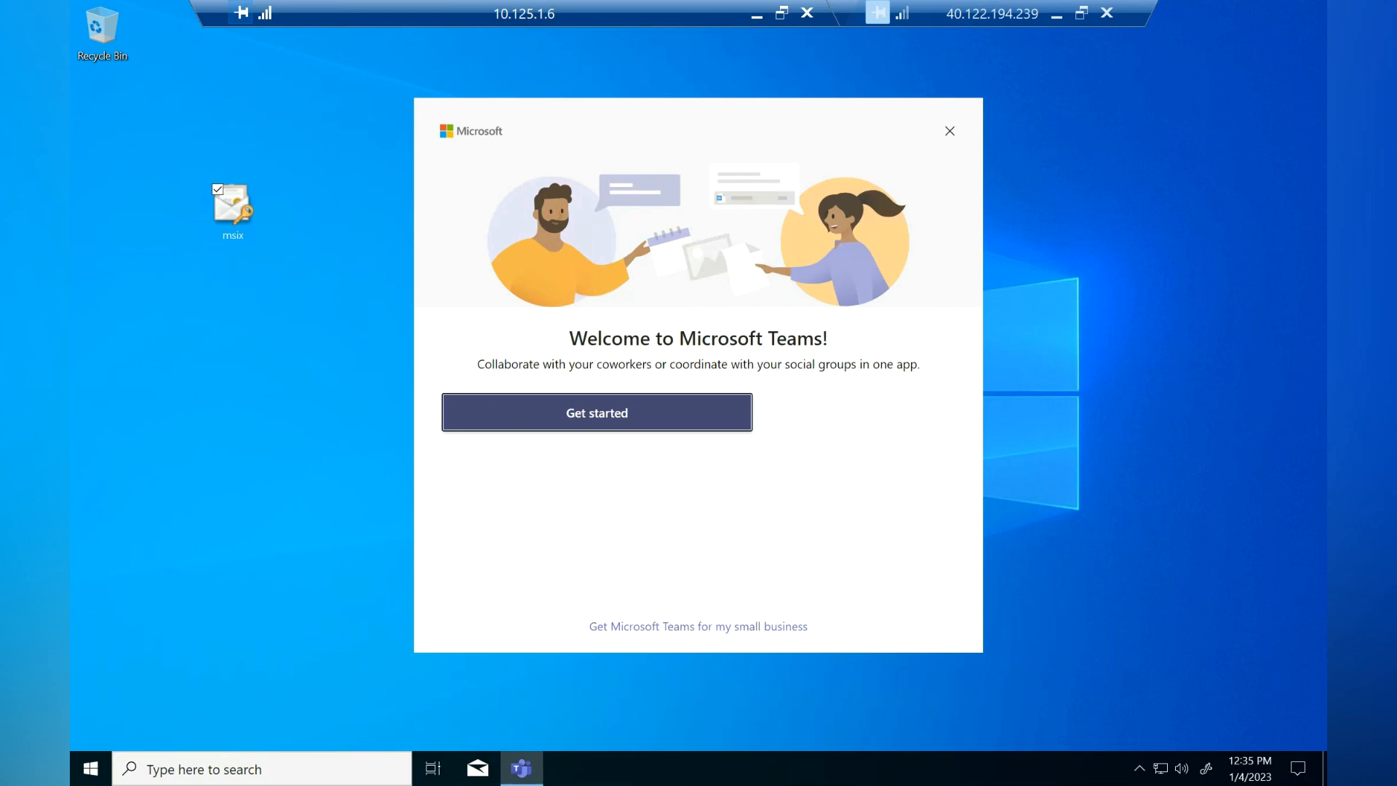
{"action": "left_click", "coordinate": [949, 131]}
{"action": "right_click", "coordinate": [99, 768]}
Step: Add the Certificates snap-in for the local computer account to the management console
{"action": "left_click", "coordinate": [153, 690]}
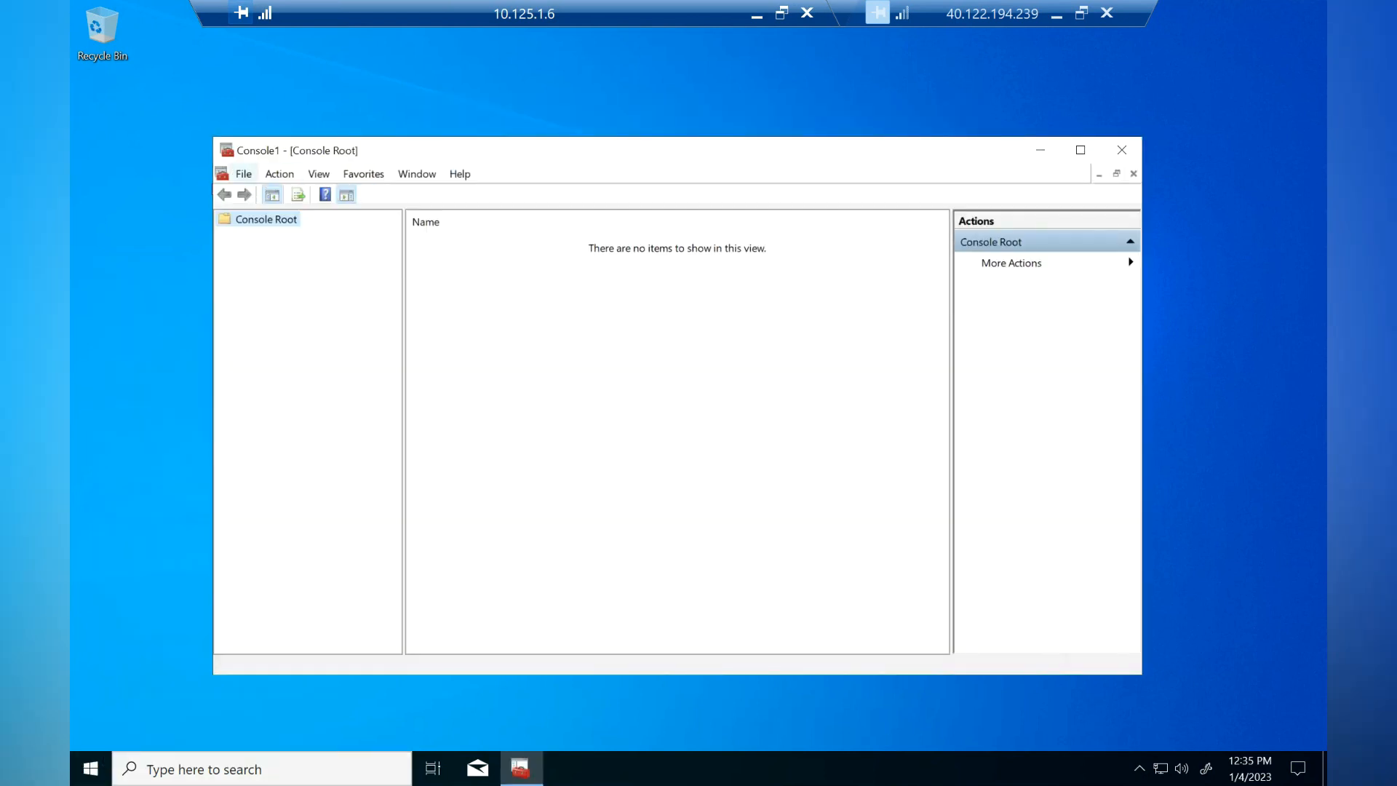
{"action": "left_click", "coordinate": [244, 174]}
{"action": "left_click", "coordinate": [311, 278]}
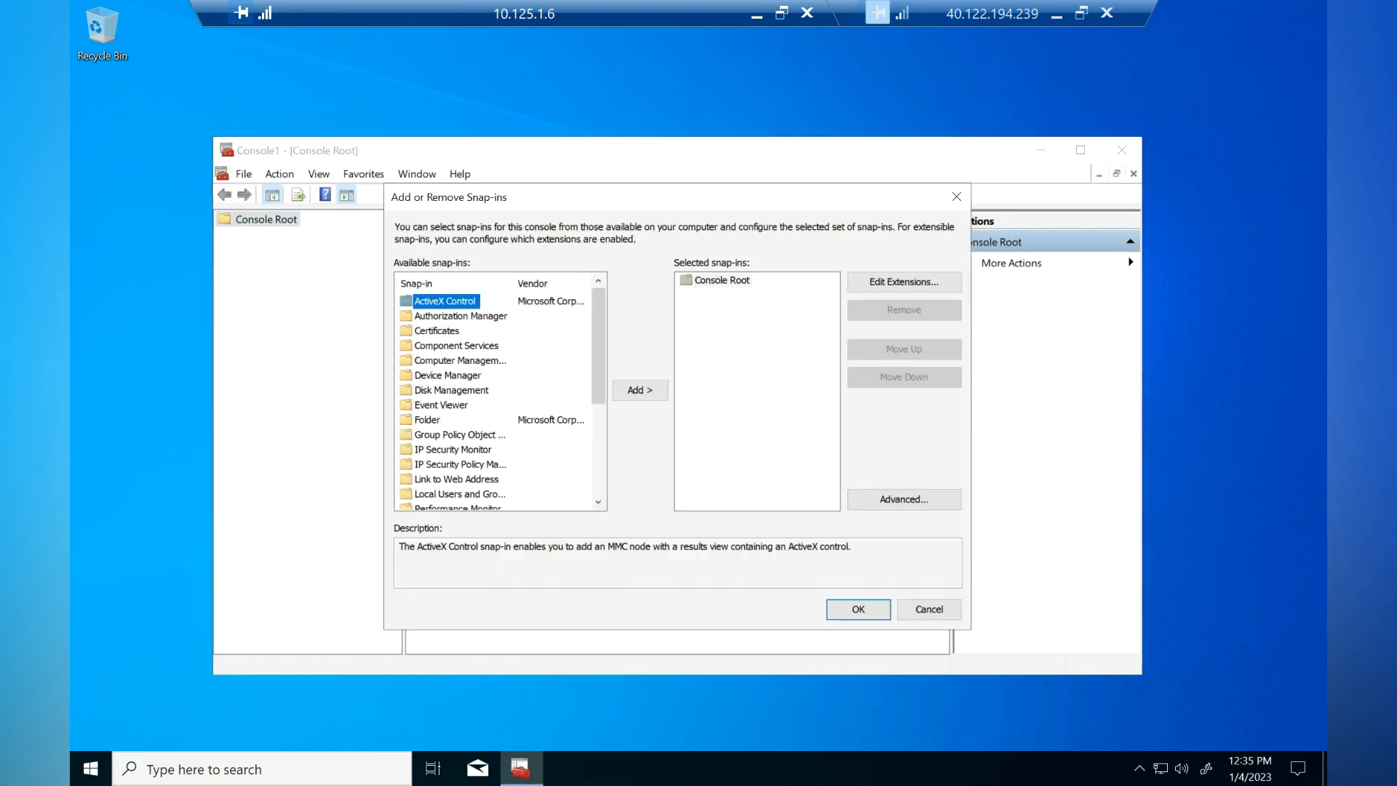
{"action": "left_click", "coordinate": [437, 332]}
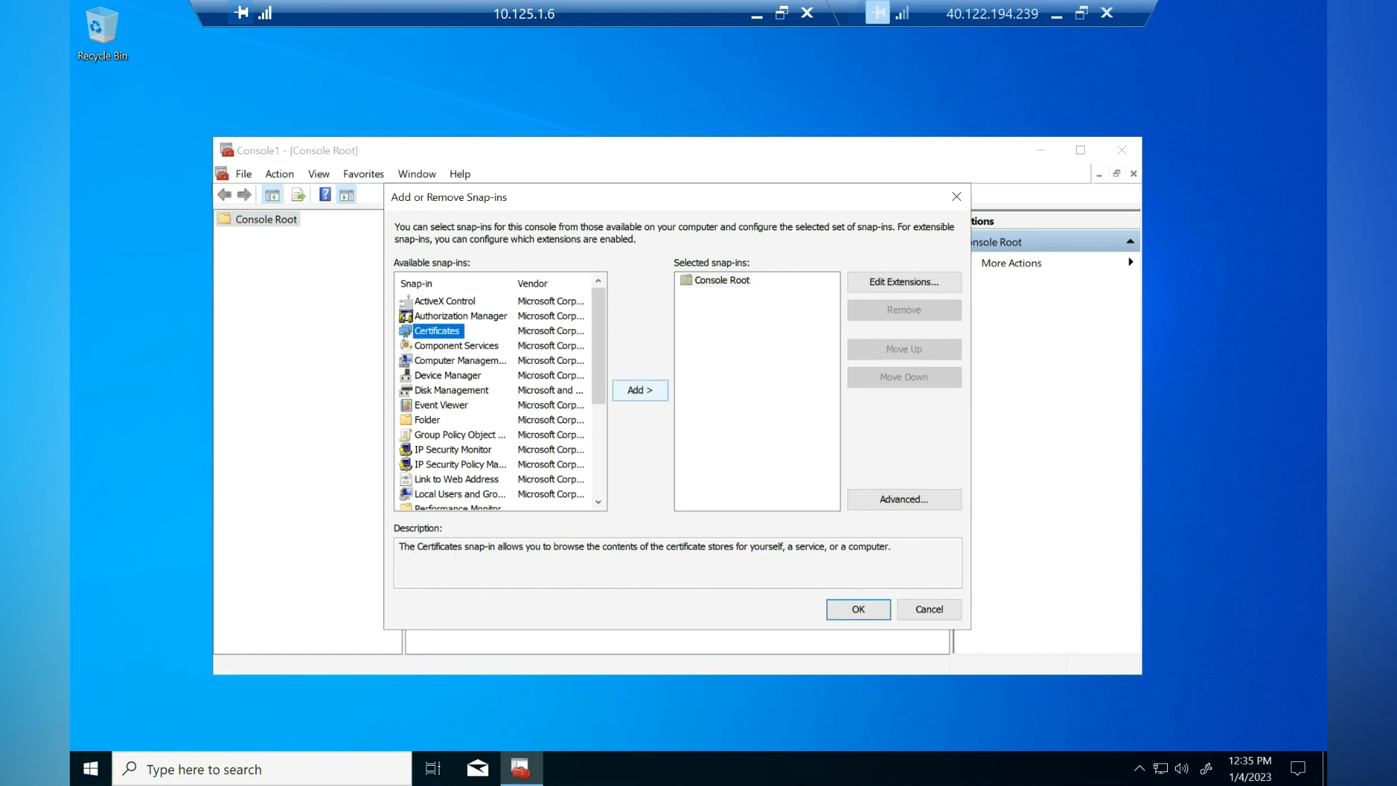
{"action": "left_click", "coordinate": [640, 390]}
{"action": "left_click", "coordinate": [422, 306]}
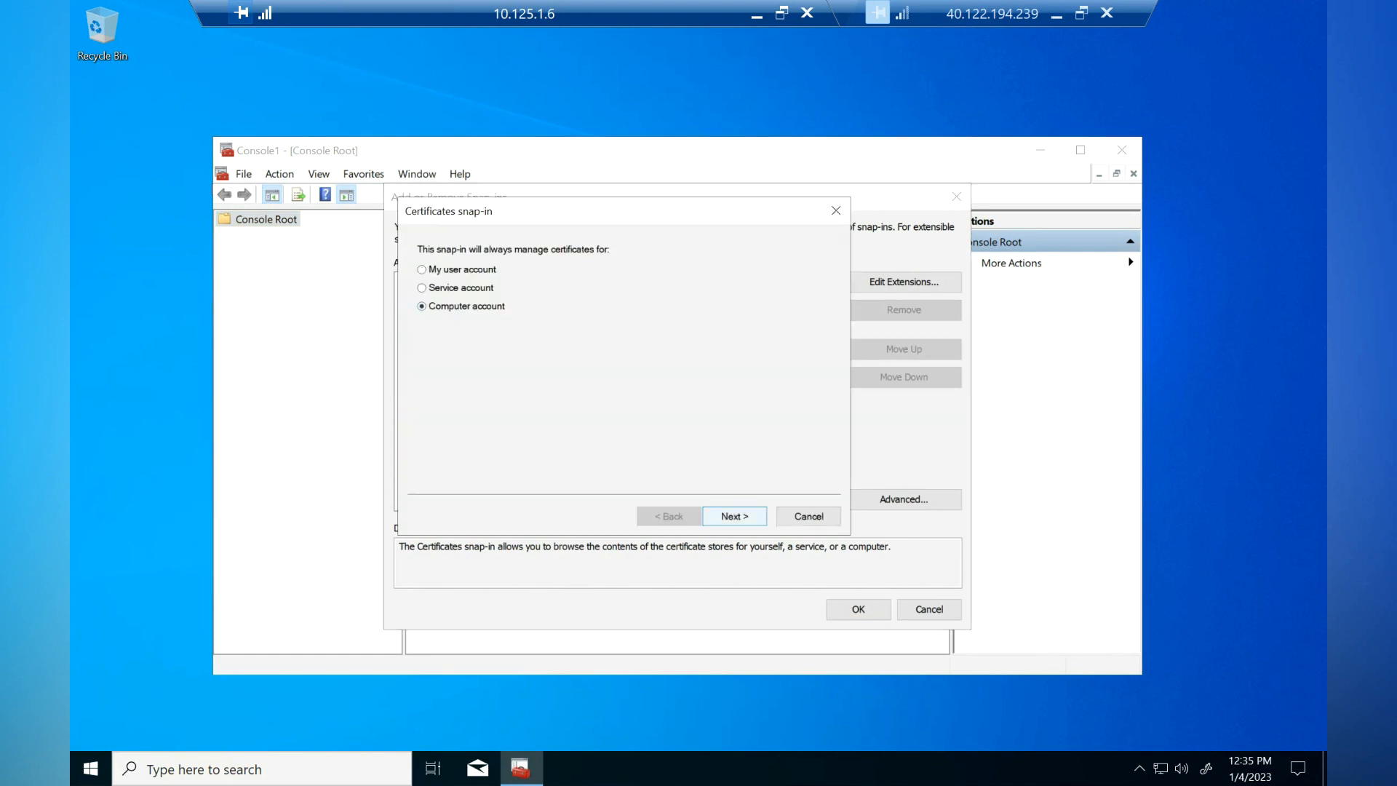
{"action": "left_click", "coordinate": [735, 516]}
{"action": "left_click", "coordinate": [735, 517]}
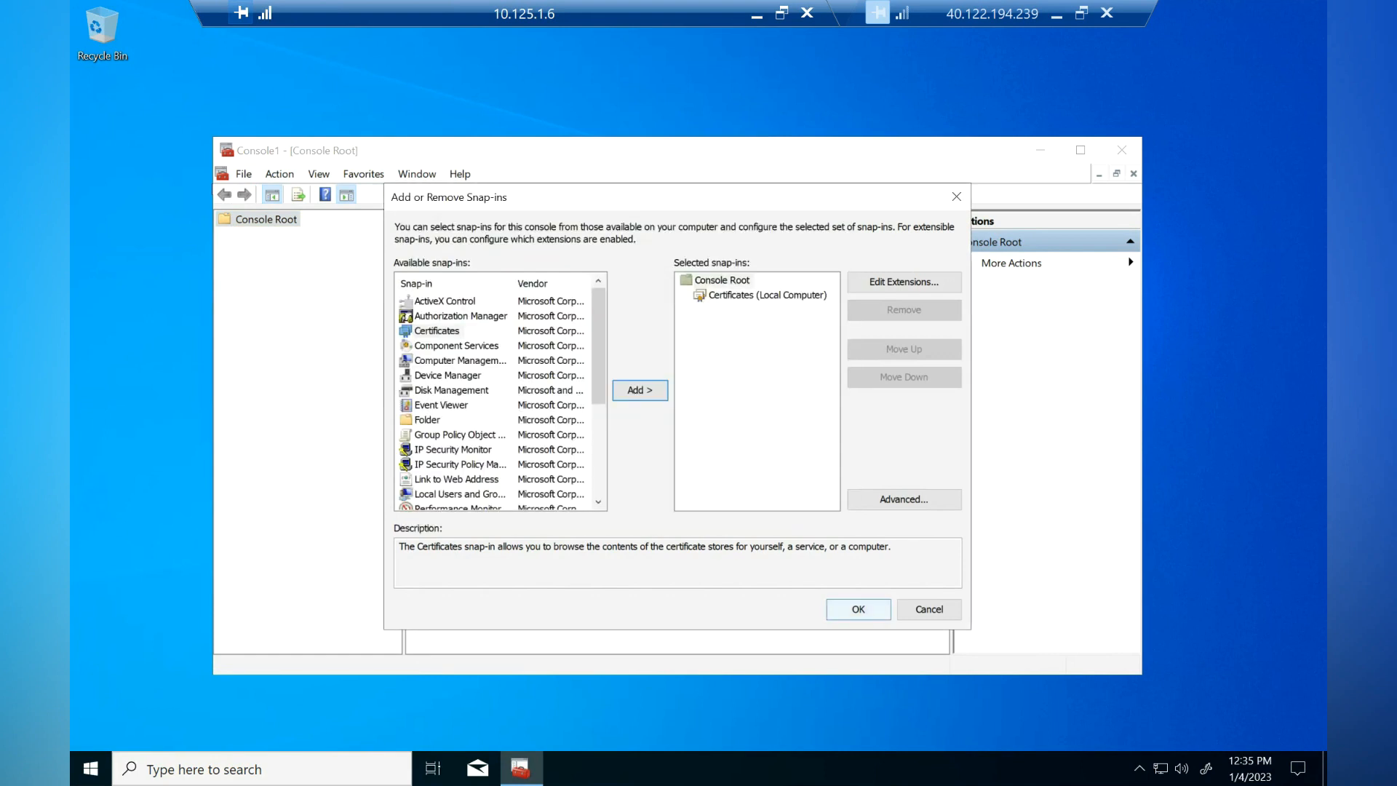
{"action": "left_click", "coordinate": [858, 609]}
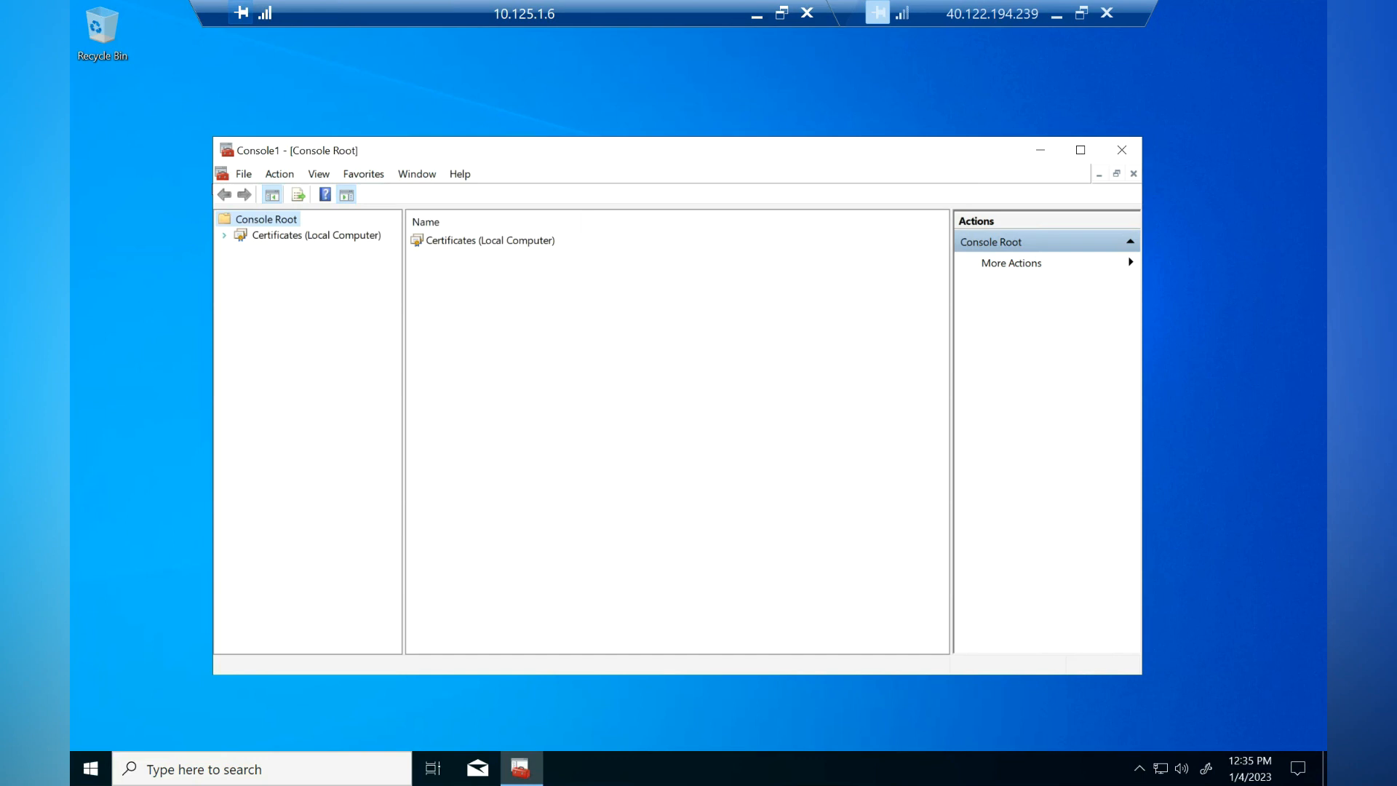
Step: Verify the imported certificate in Trusted People, then close the console without saving
{"action": "left_click", "coordinate": [224, 235]}
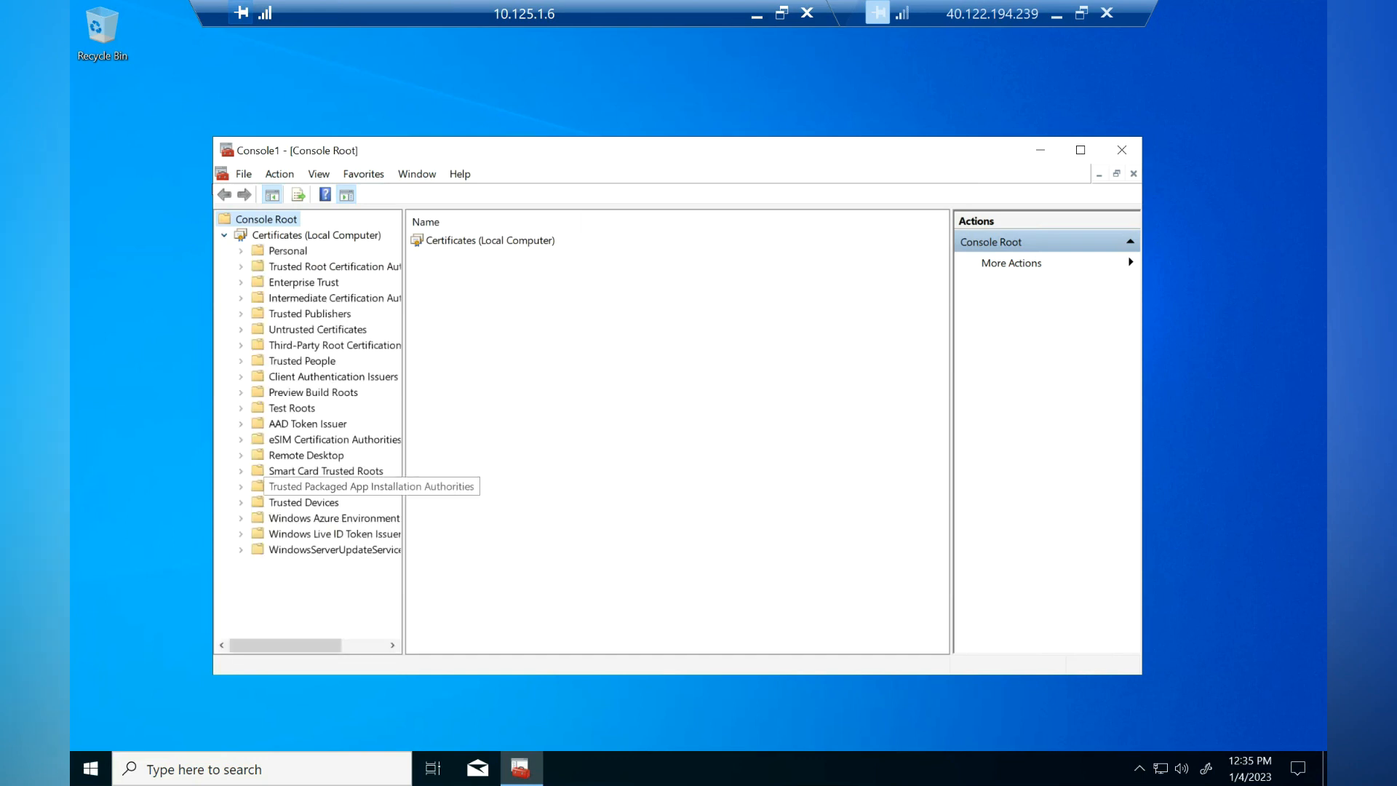
{"action": "left_click", "coordinate": [241, 361]}
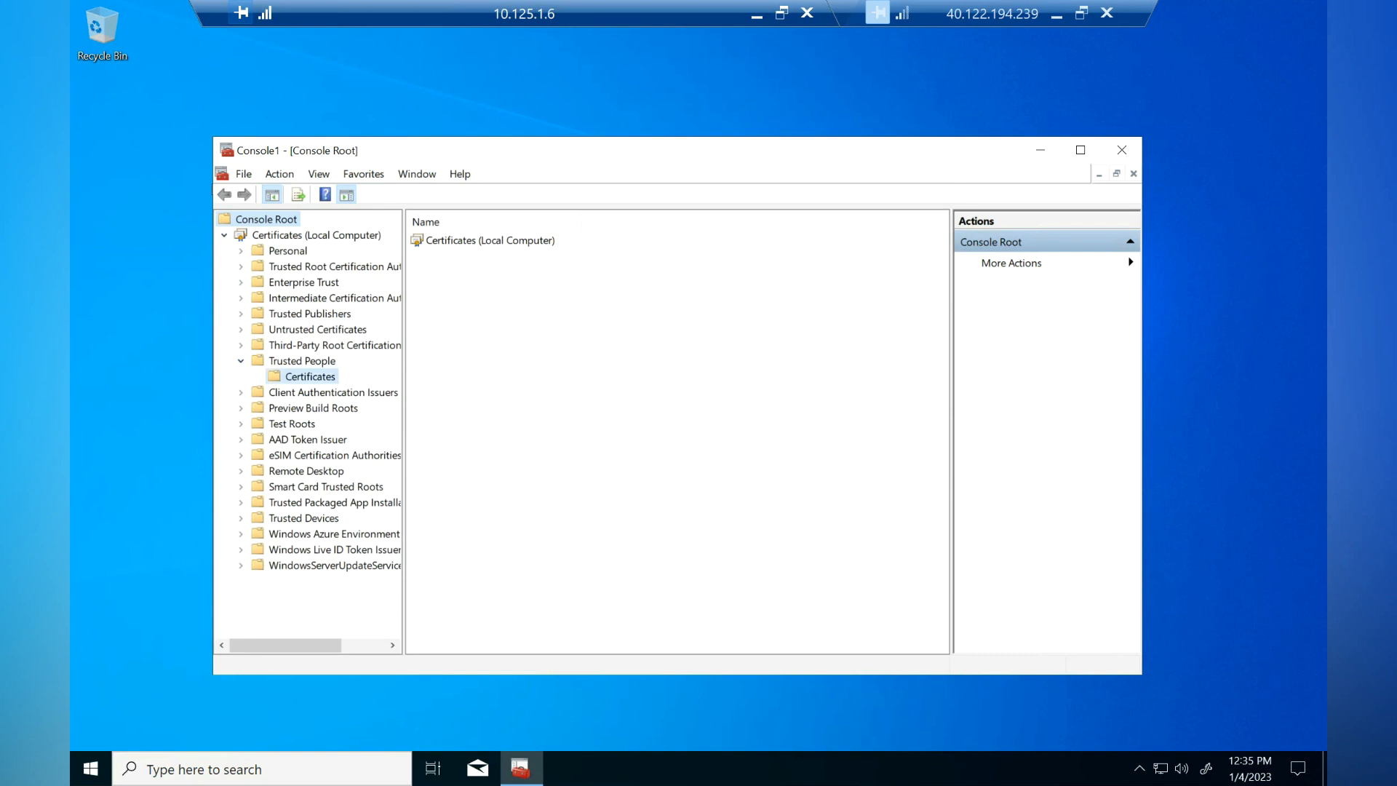
{"action": "left_click", "coordinate": [310, 377]}
{"action": "left_click", "coordinate": [444, 240]}
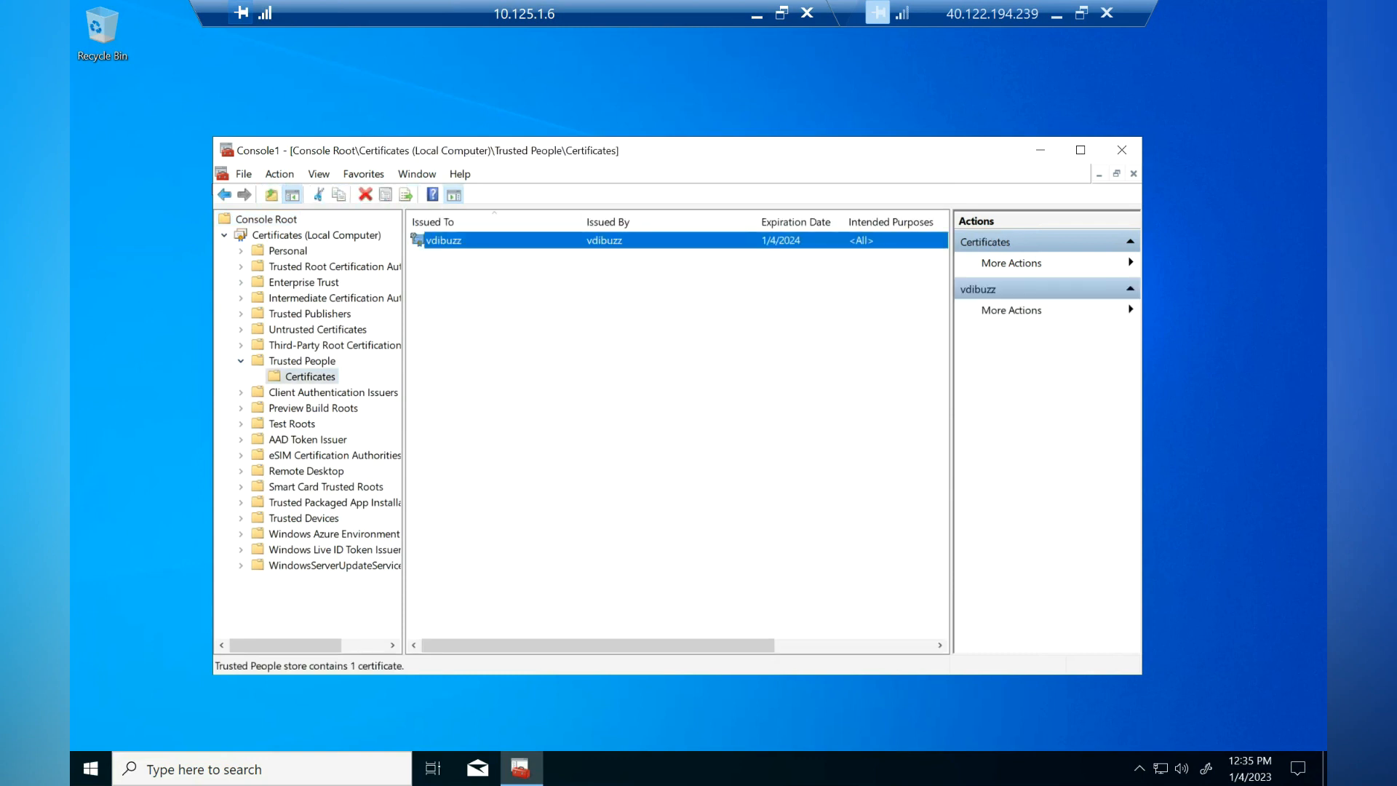
{"action": "left_click", "coordinate": [1081, 150]}
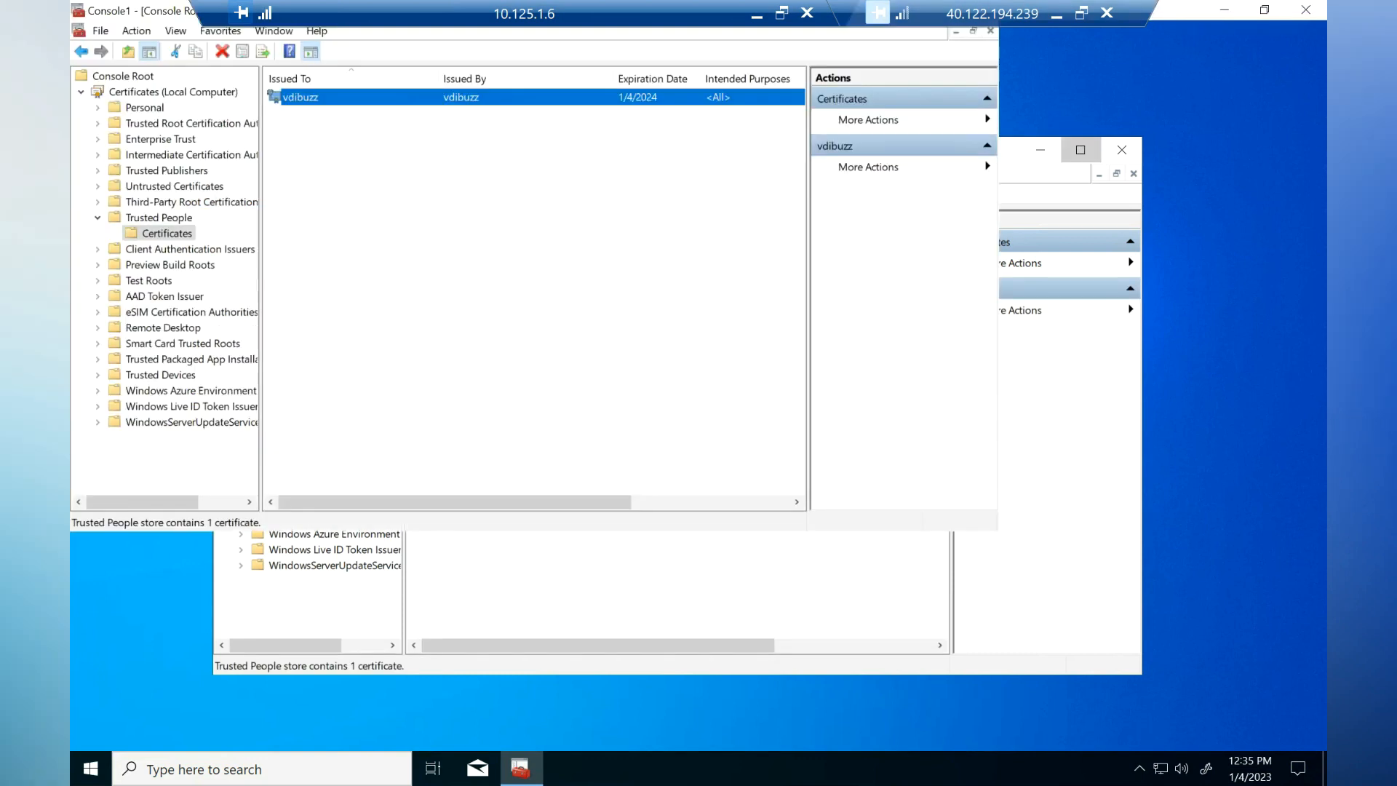
{"action": "left_click", "coordinate": [1306, 10]}
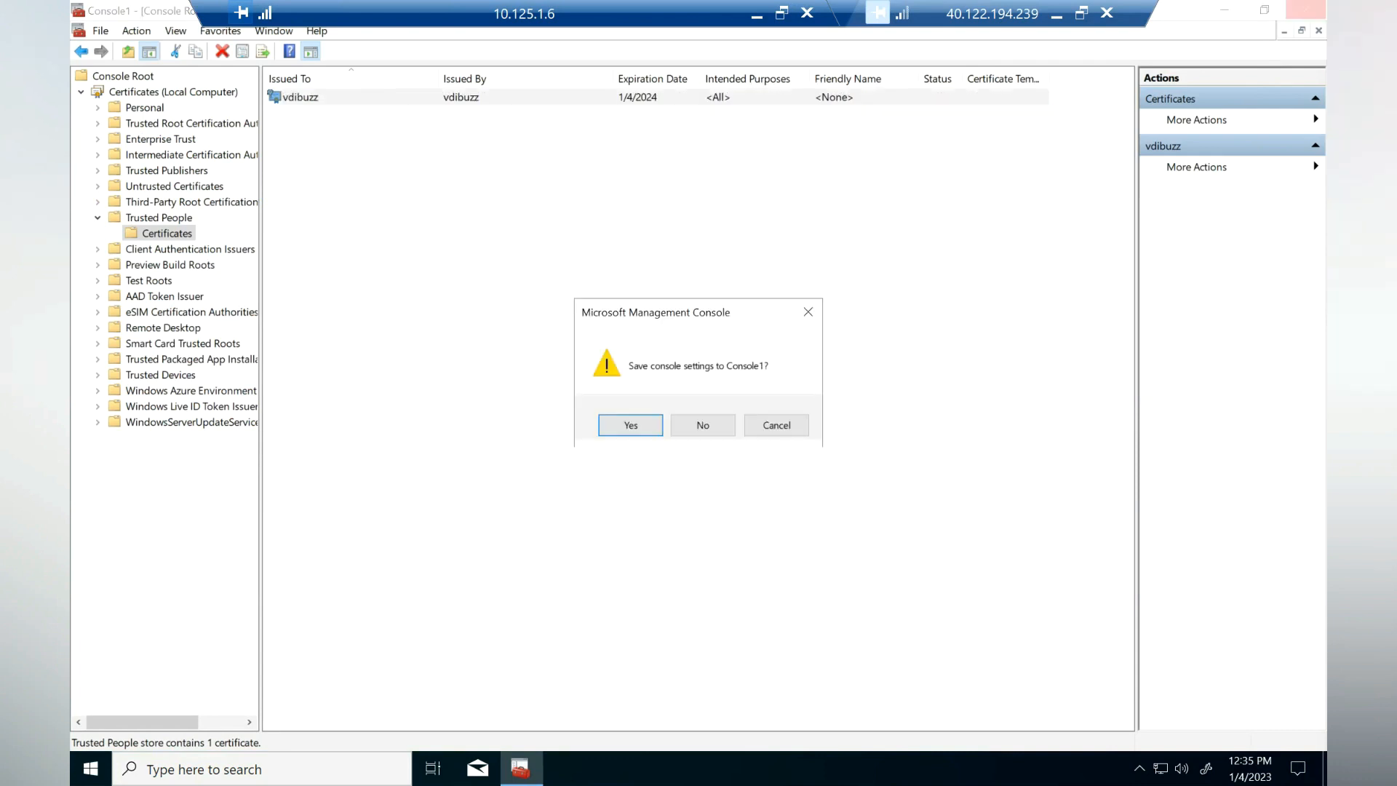
{"action": "left_click", "coordinate": [703, 425]}
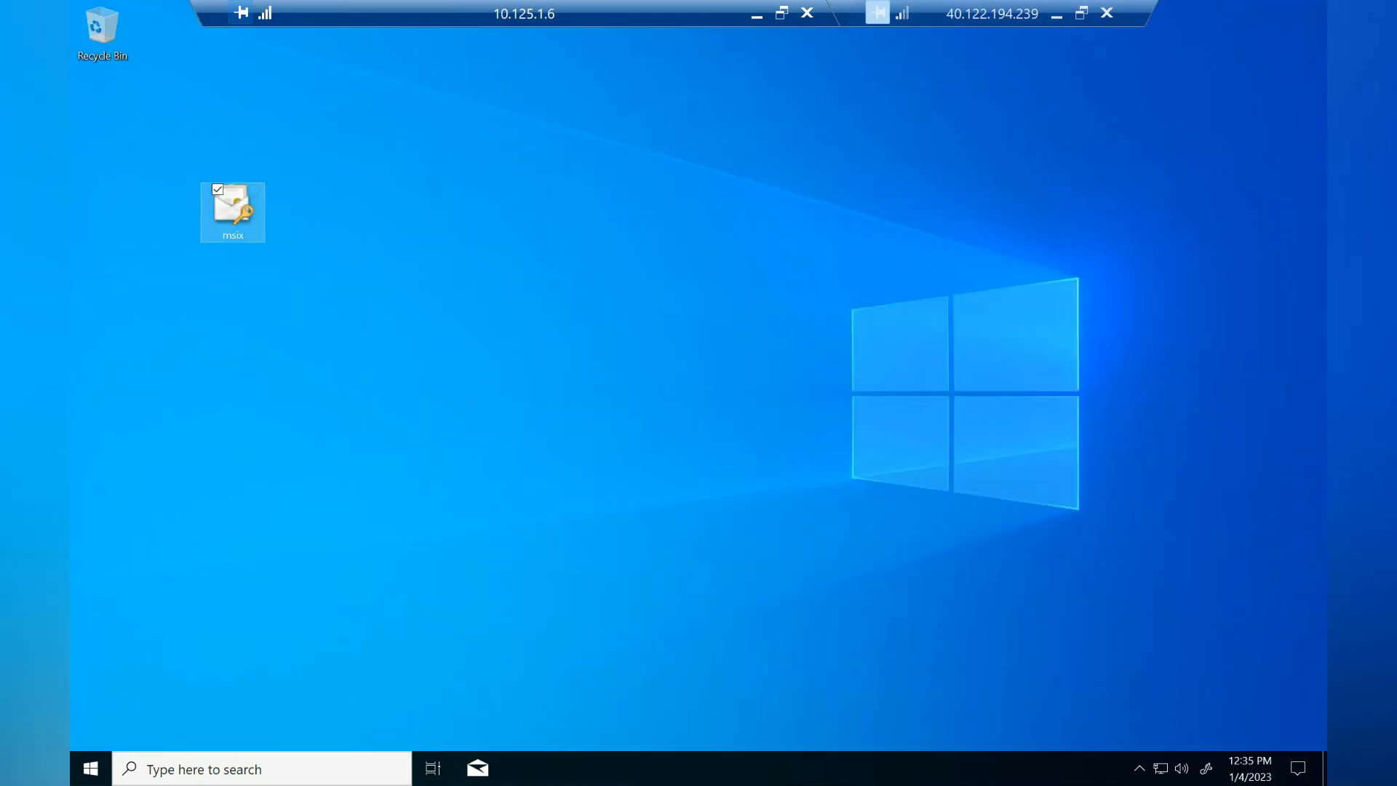
Step: Restart the remote machine from the Start button's power options
{"action": "right_click", "coordinate": [90, 769]}
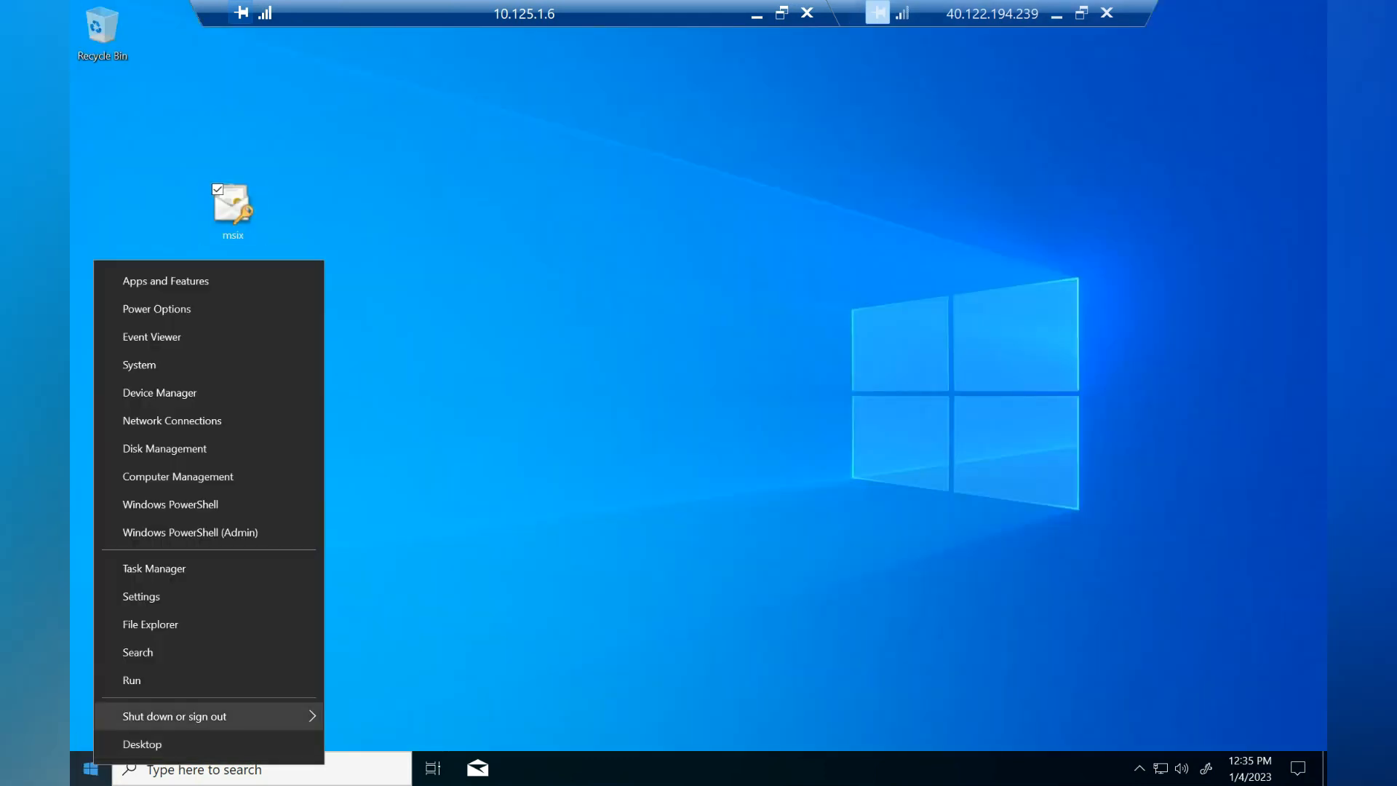
{"action": "mouse_move", "coordinate": [218, 716]}
{"action": "left_click", "coordinate": [368, 711]}
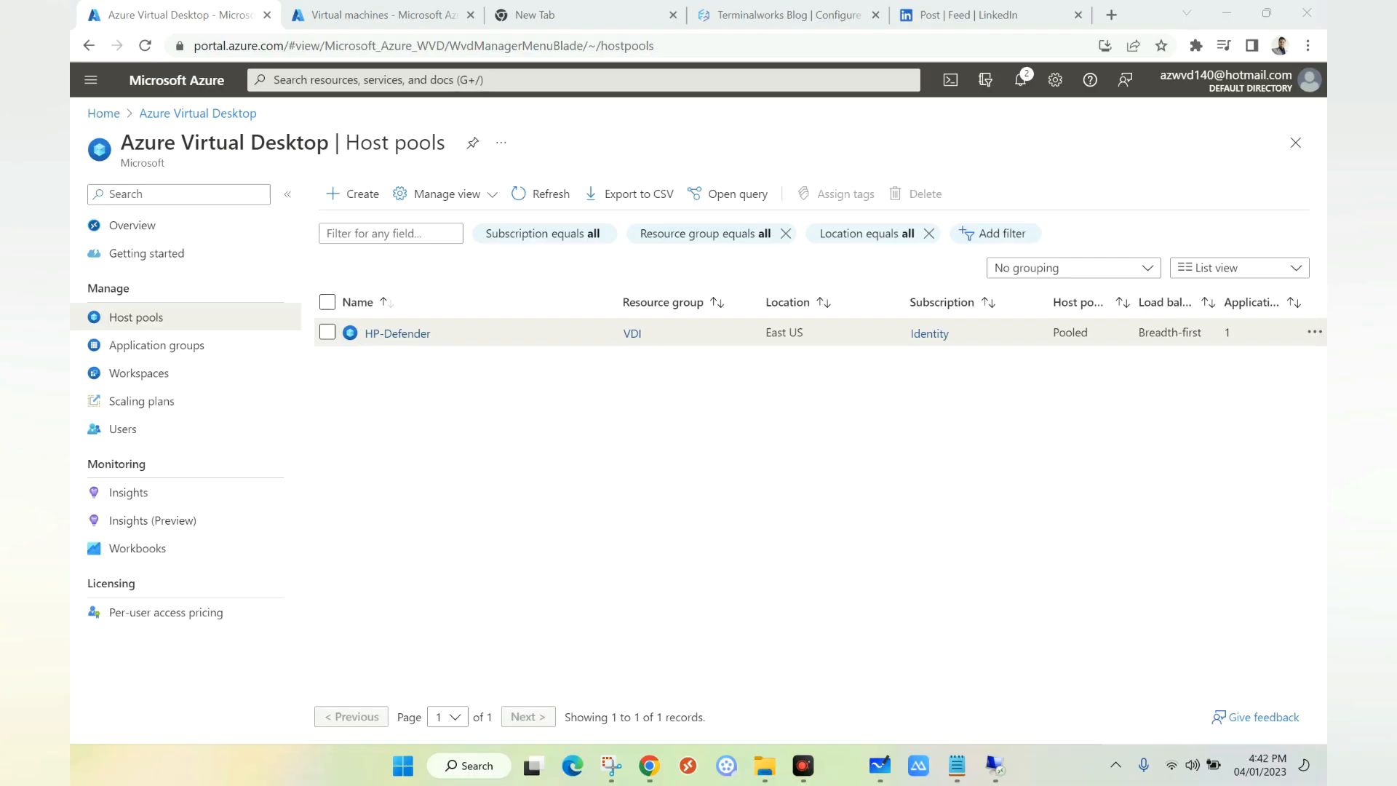
Step: Add the 7zip.vhdx share path to HP-Defender as MSIX package '7zip' with state Active
{"action": "left_click", "coordinate": [398, 333]}
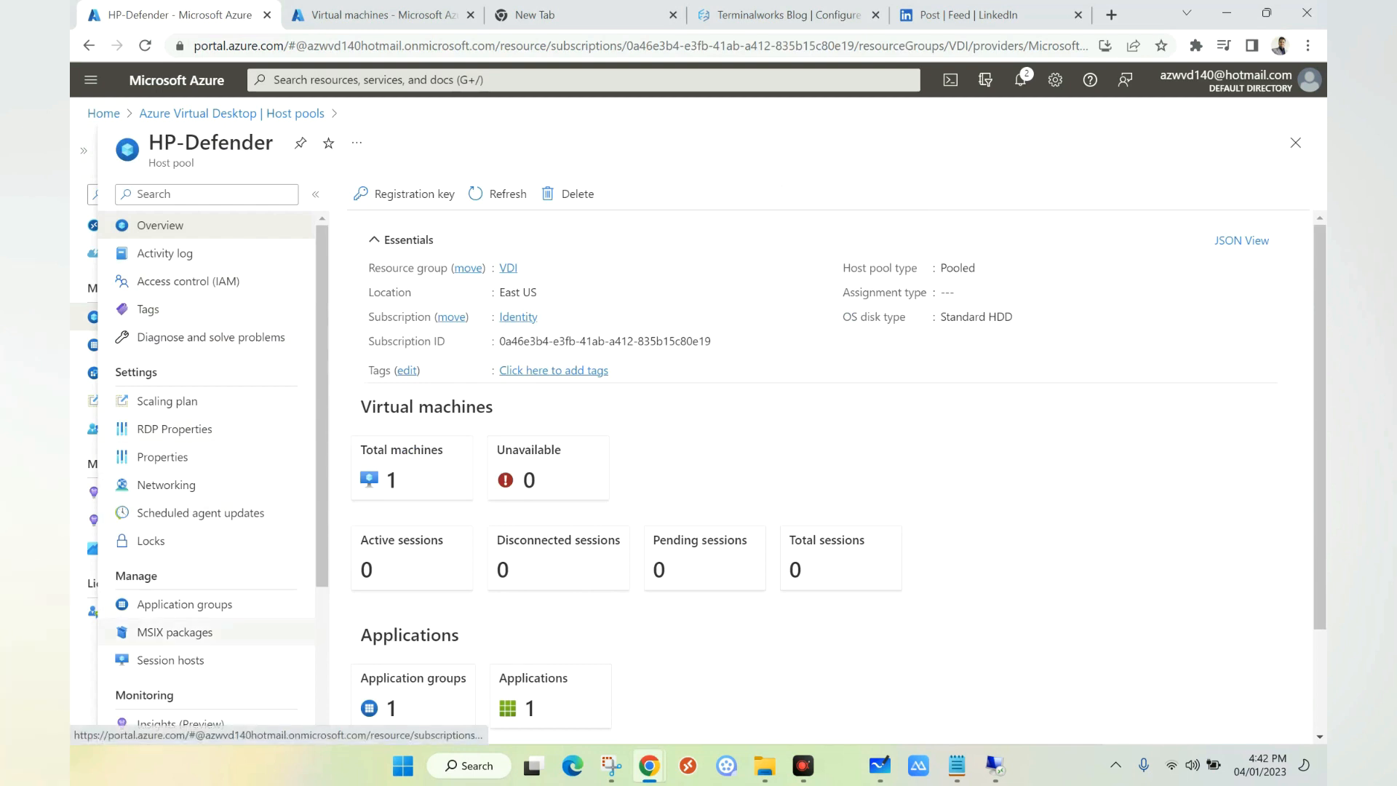
{"action": "left_click", "coordinate": [175, 632]}
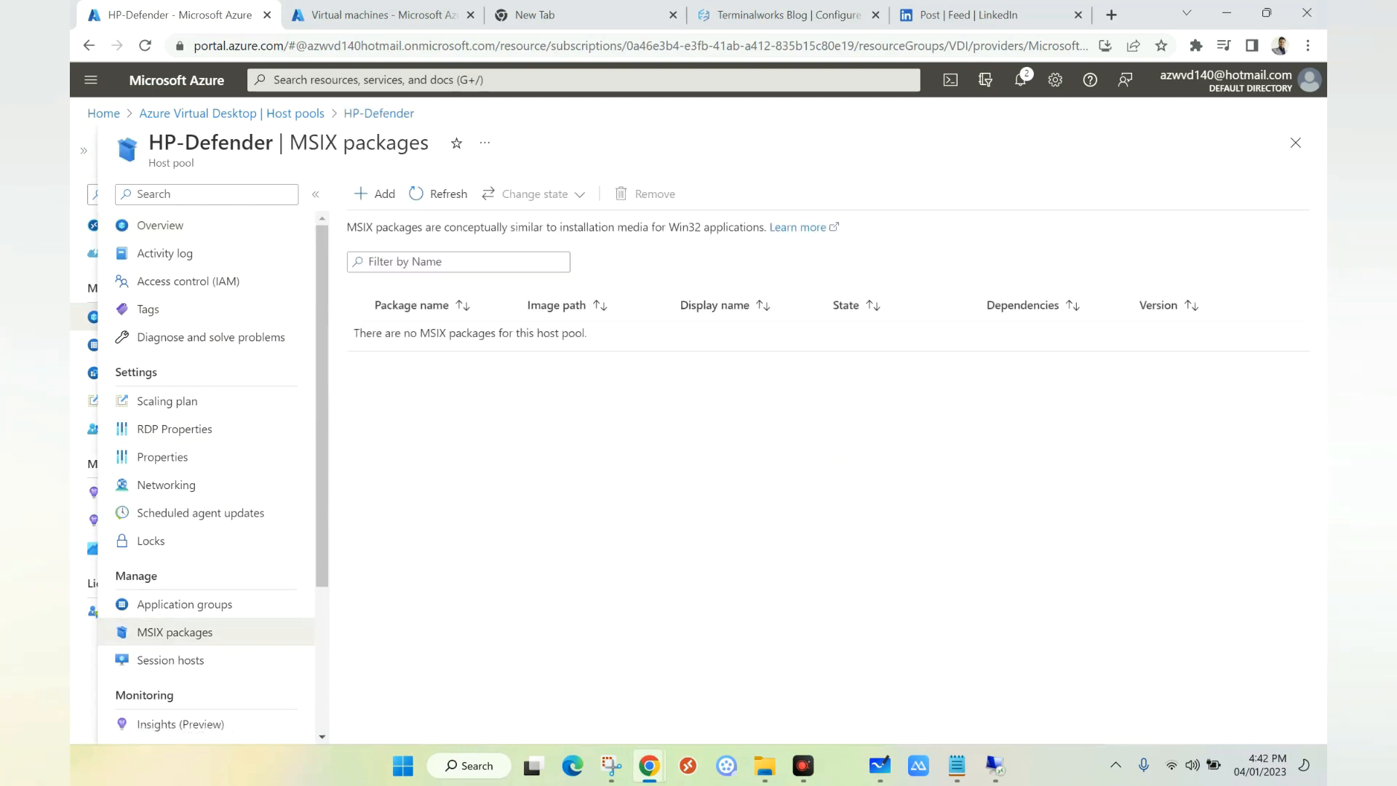
{"action": "left_click", "coordinate": [375, 193]}
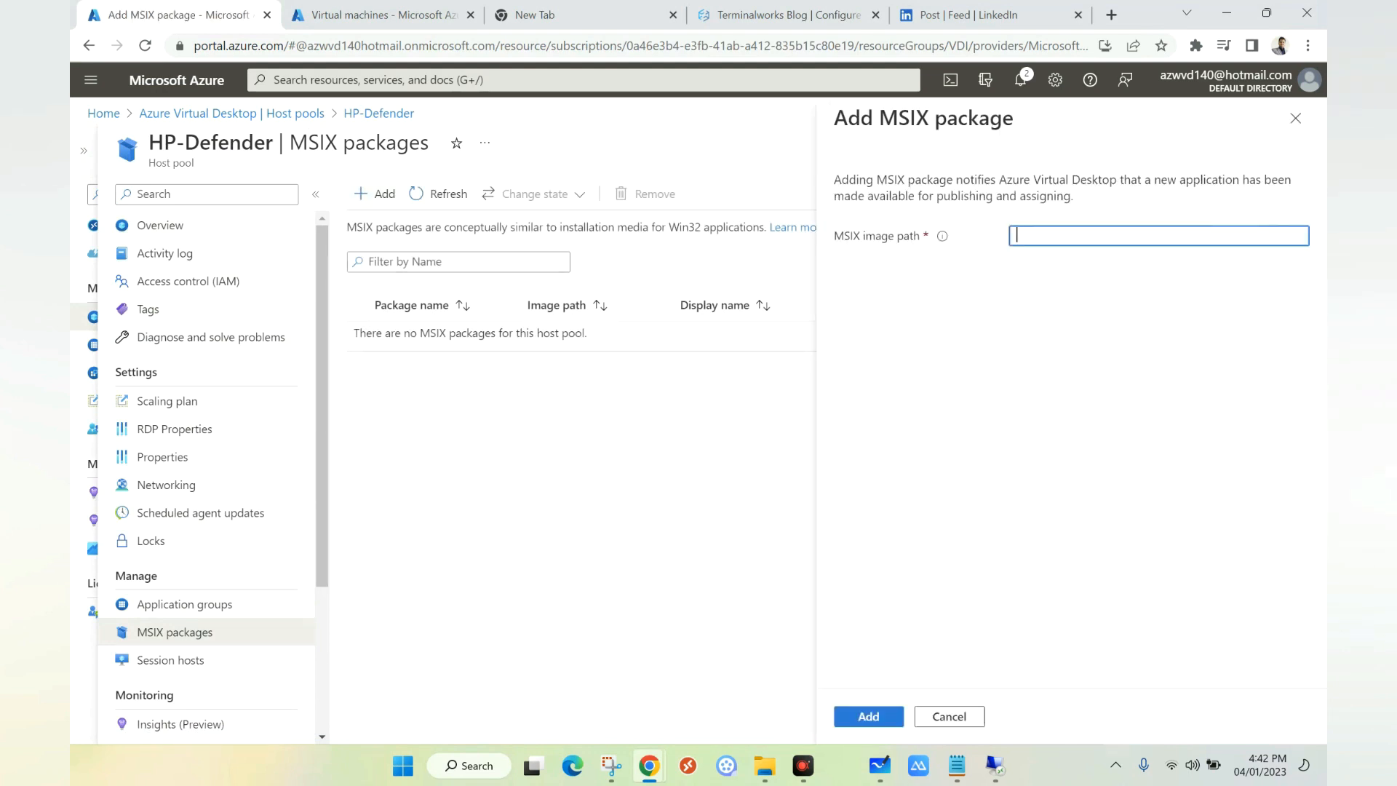
{"action": "right_click", "coordinate": [1030, 237]}
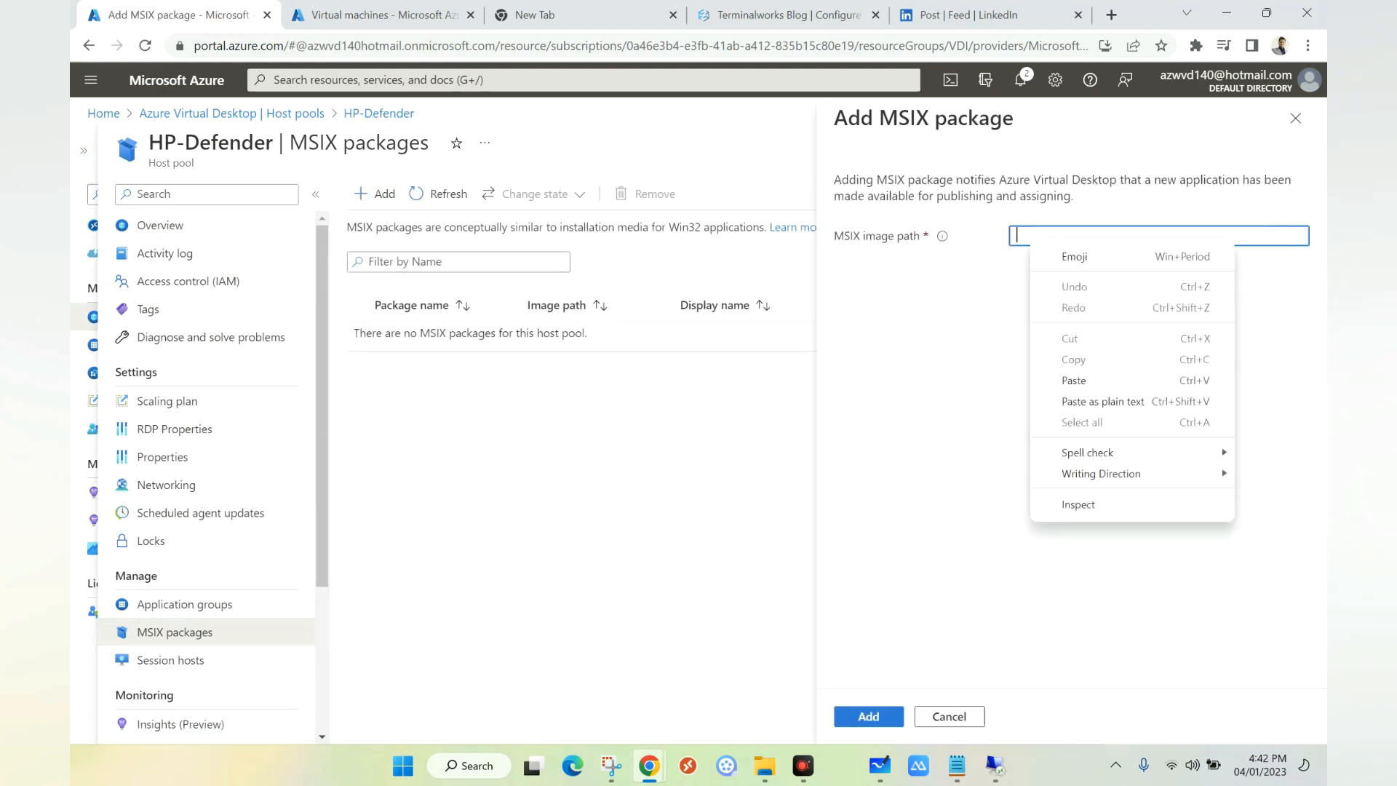
{"action": "left_click", "coordinate": [1075, 380]}
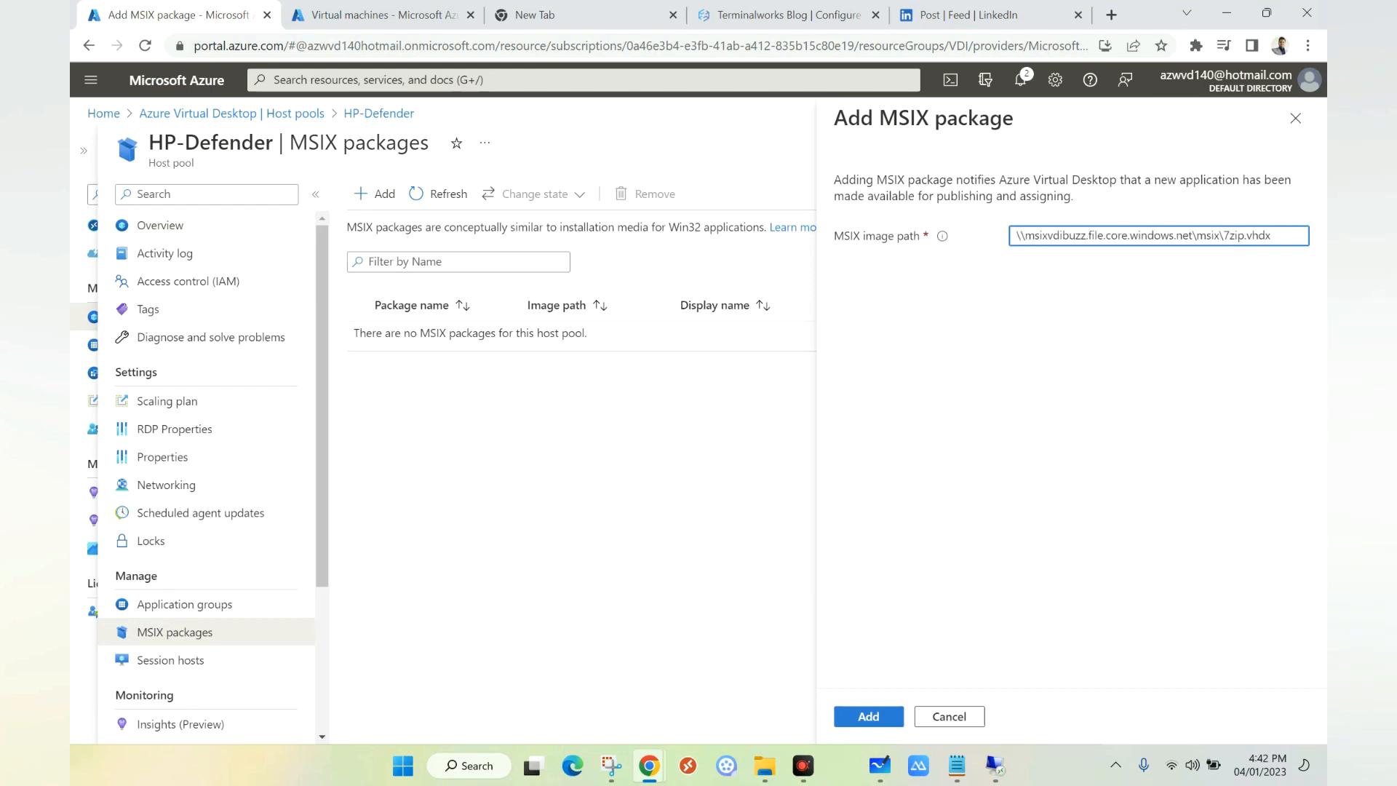
{"action": "left_click_drag", "start_coordinate": [1230, 236], "coordinate": [1271, 235]}
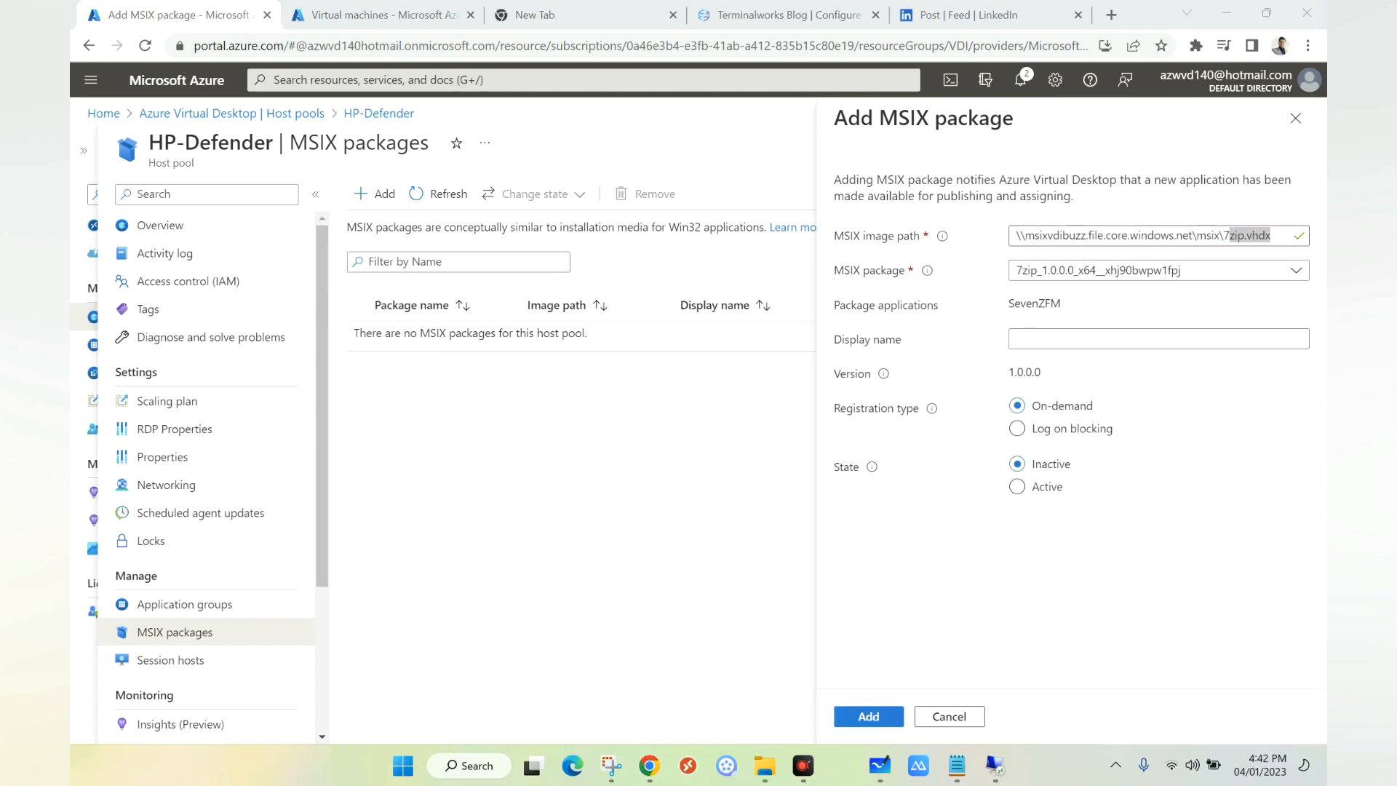
{"action": "left_click", "coordinate": [1030, 339]}
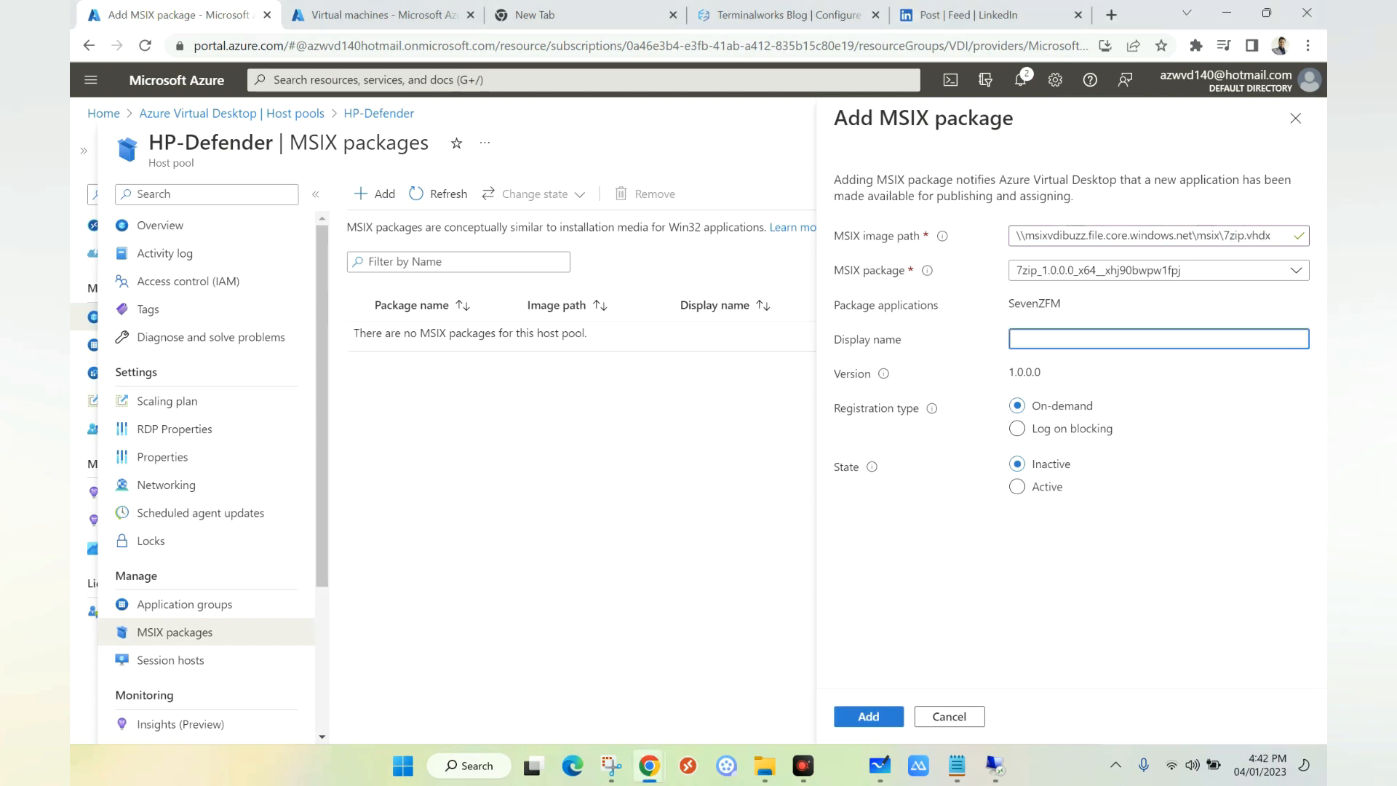
{"action": "type", "text": "7zip"}
{"action": "left_click", "coordinate": [1017, 487]}
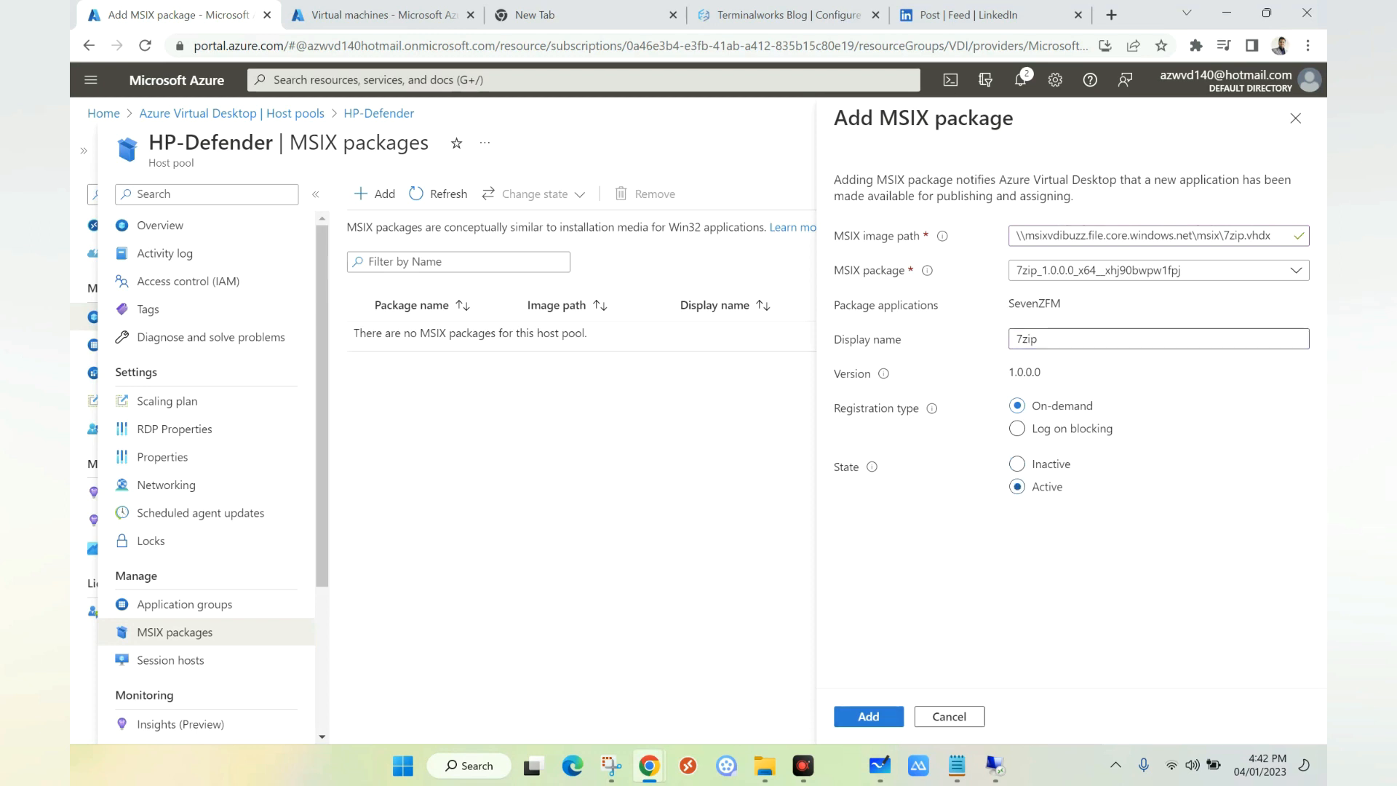
{"action": "left_click", "coordinate": [888, 722]}
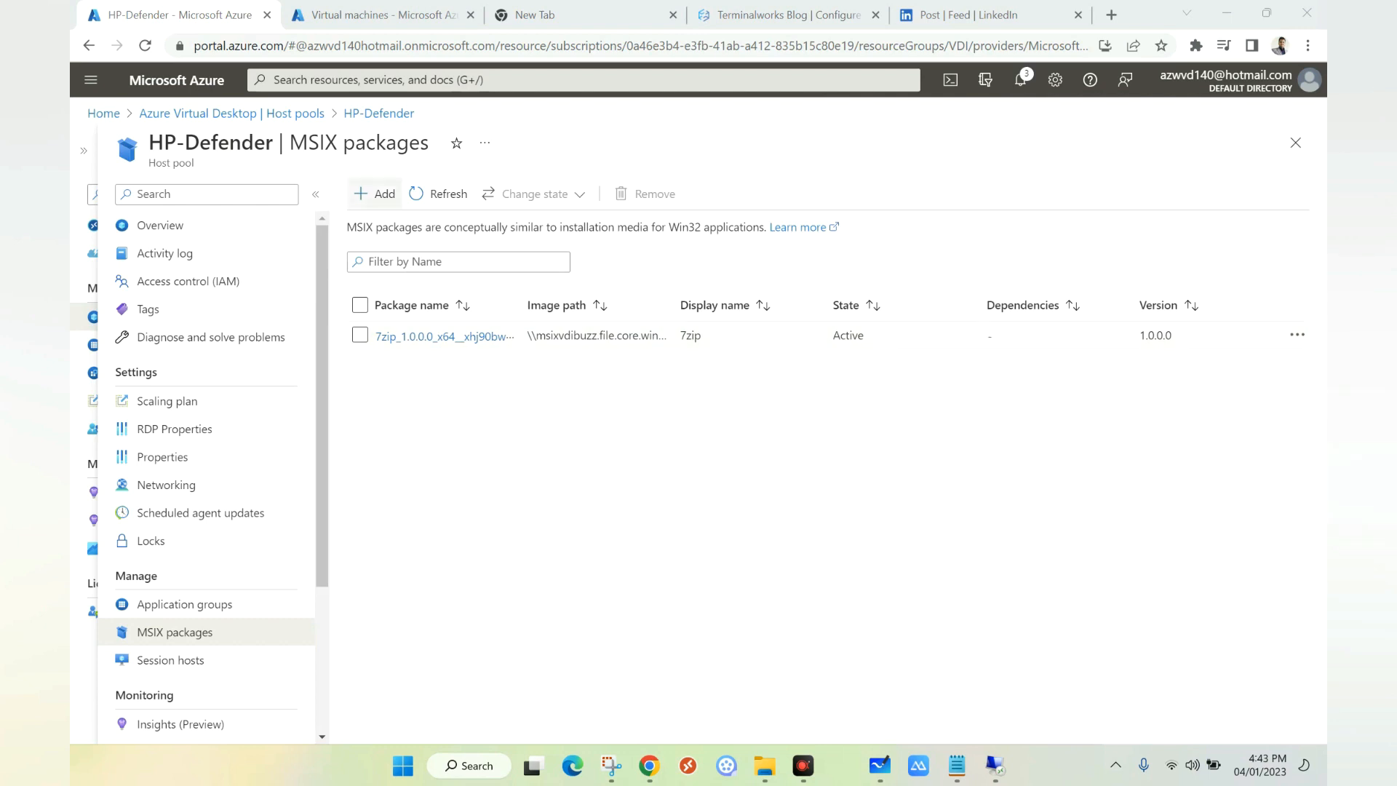
{"action": "left_click", "coordinate": [232, 113]}
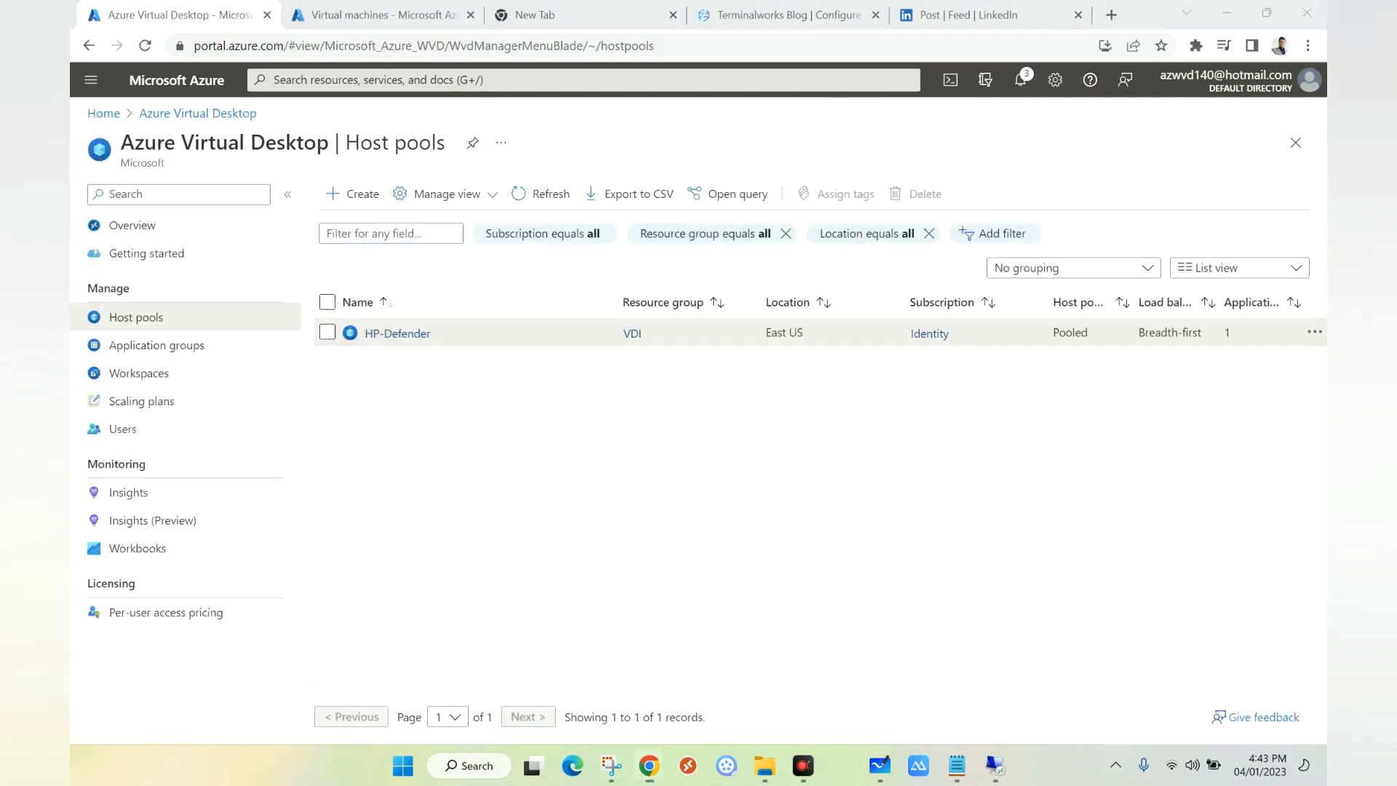
Step: Add the 7zip MSIX package as application '7zip' in HP-Defender-DAG, then view its assignments
{"action": "left_click", "coordinate": [156, 344]}
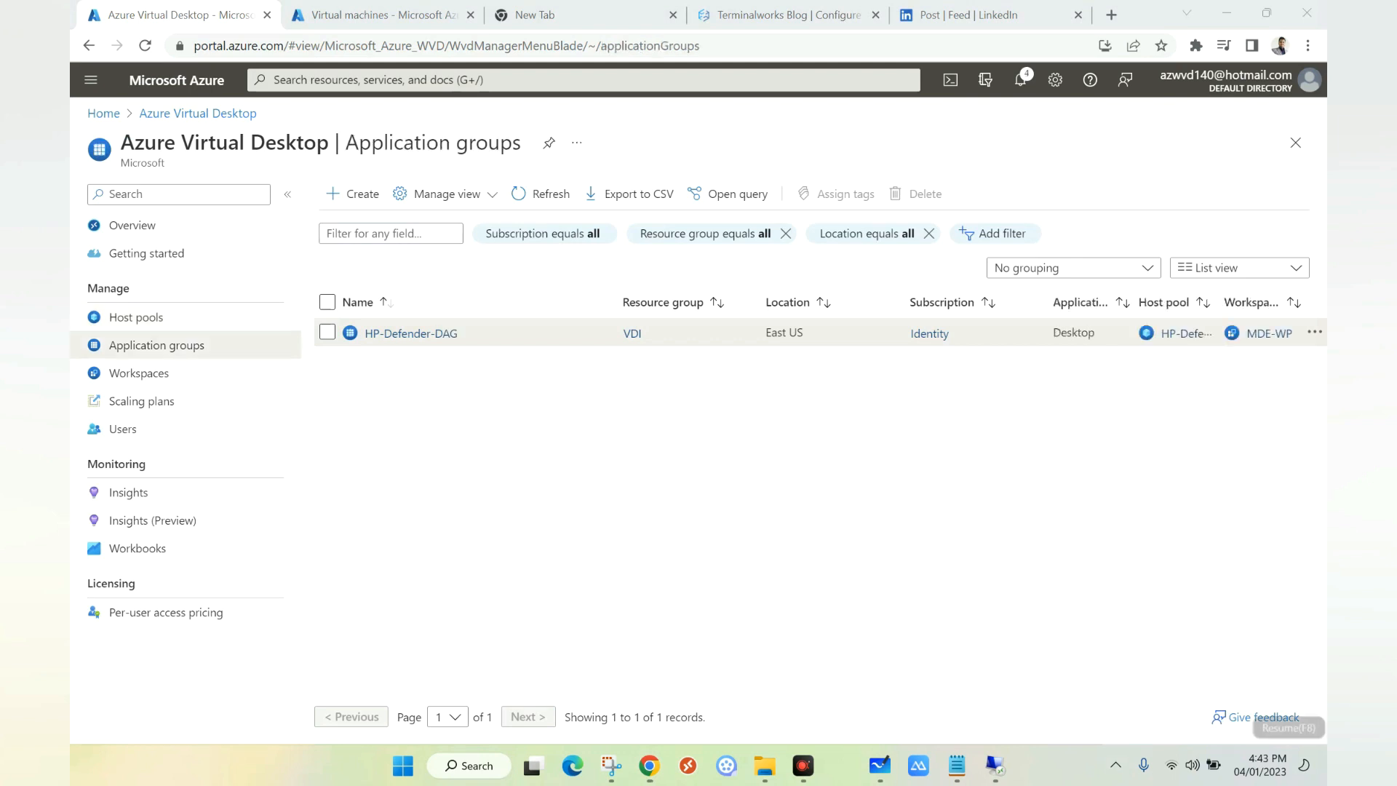
{"action": "left_click", "coordinate": [397, 333]}
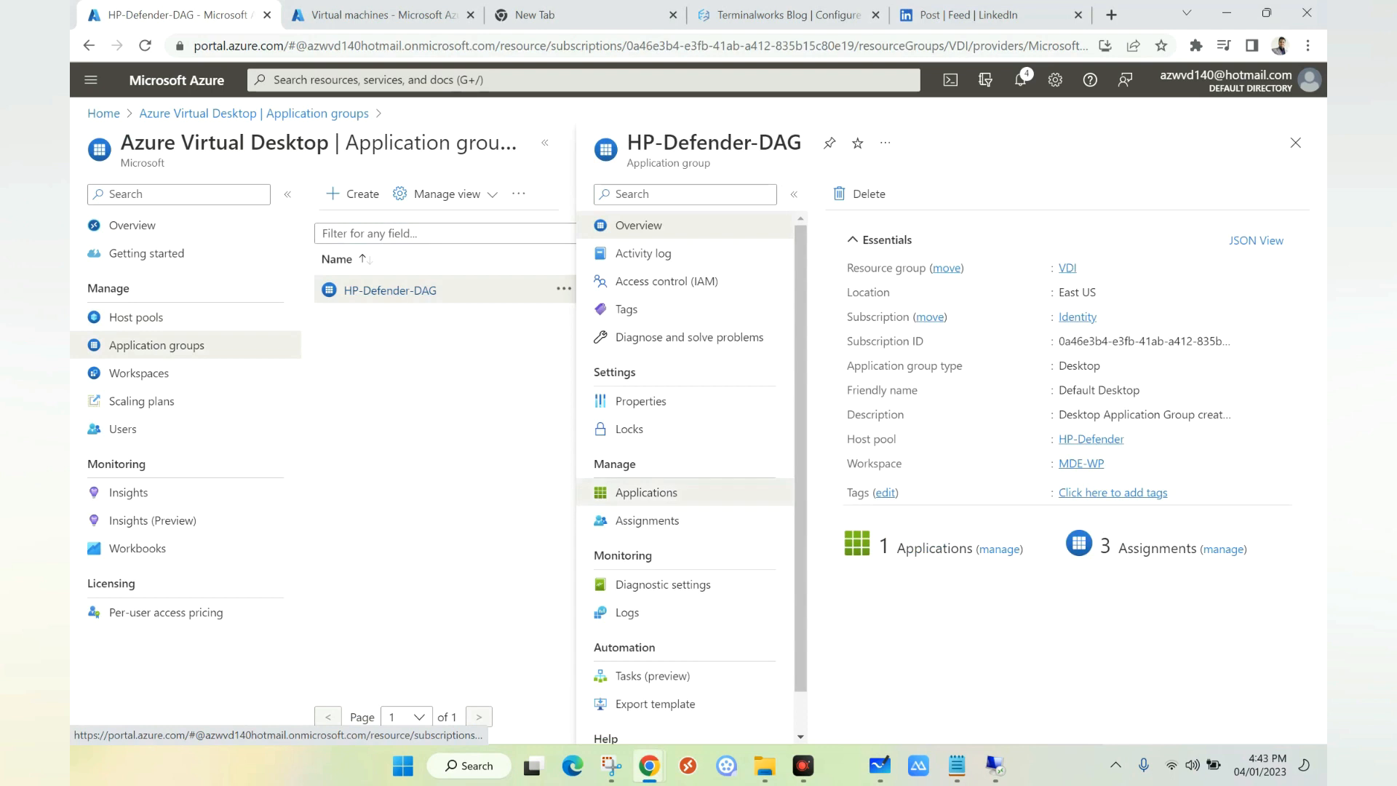
{"action": "left_click", "coordinate": [647, 493]}
{"action": "left_click", "coordinate": [854, 194]}
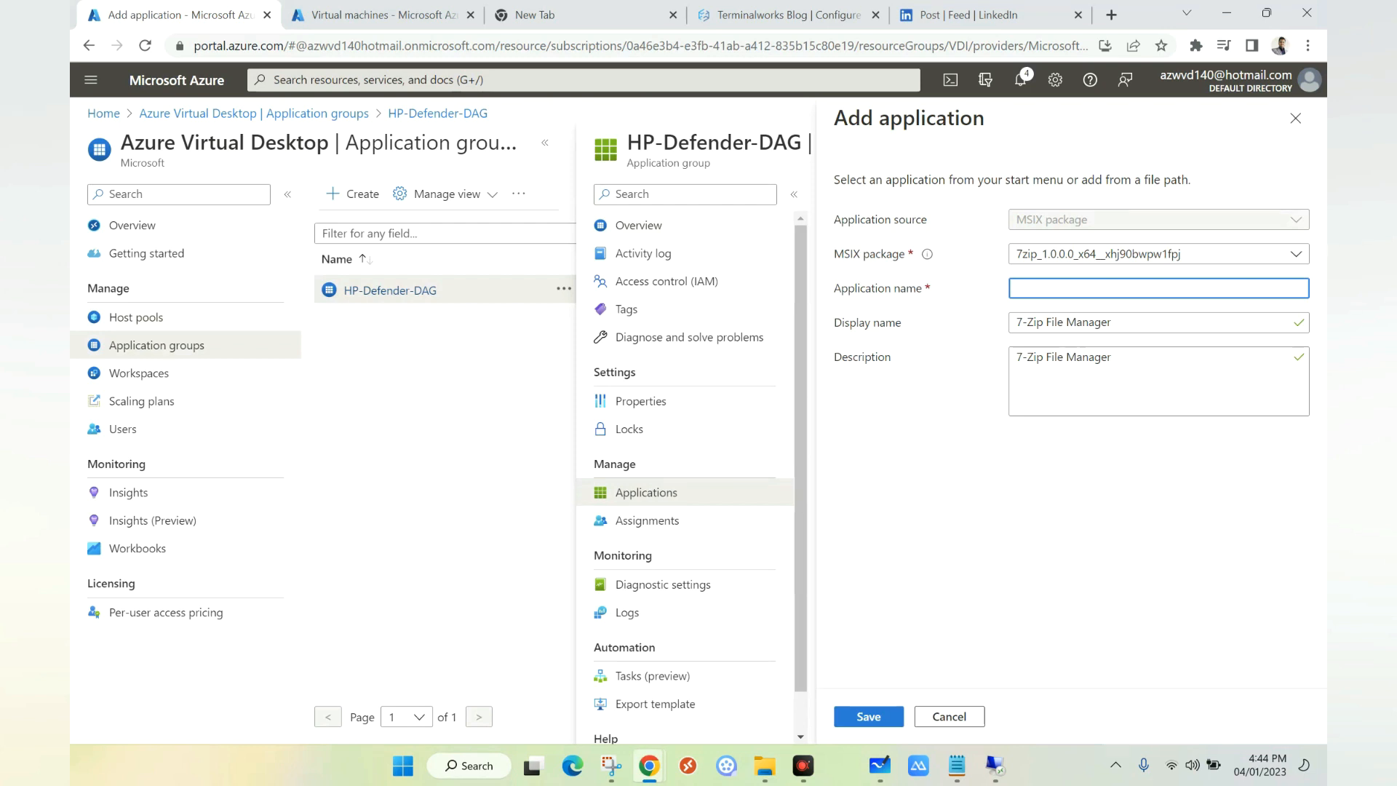
{"action": "left_click", "coordinate": [1158, 254]}
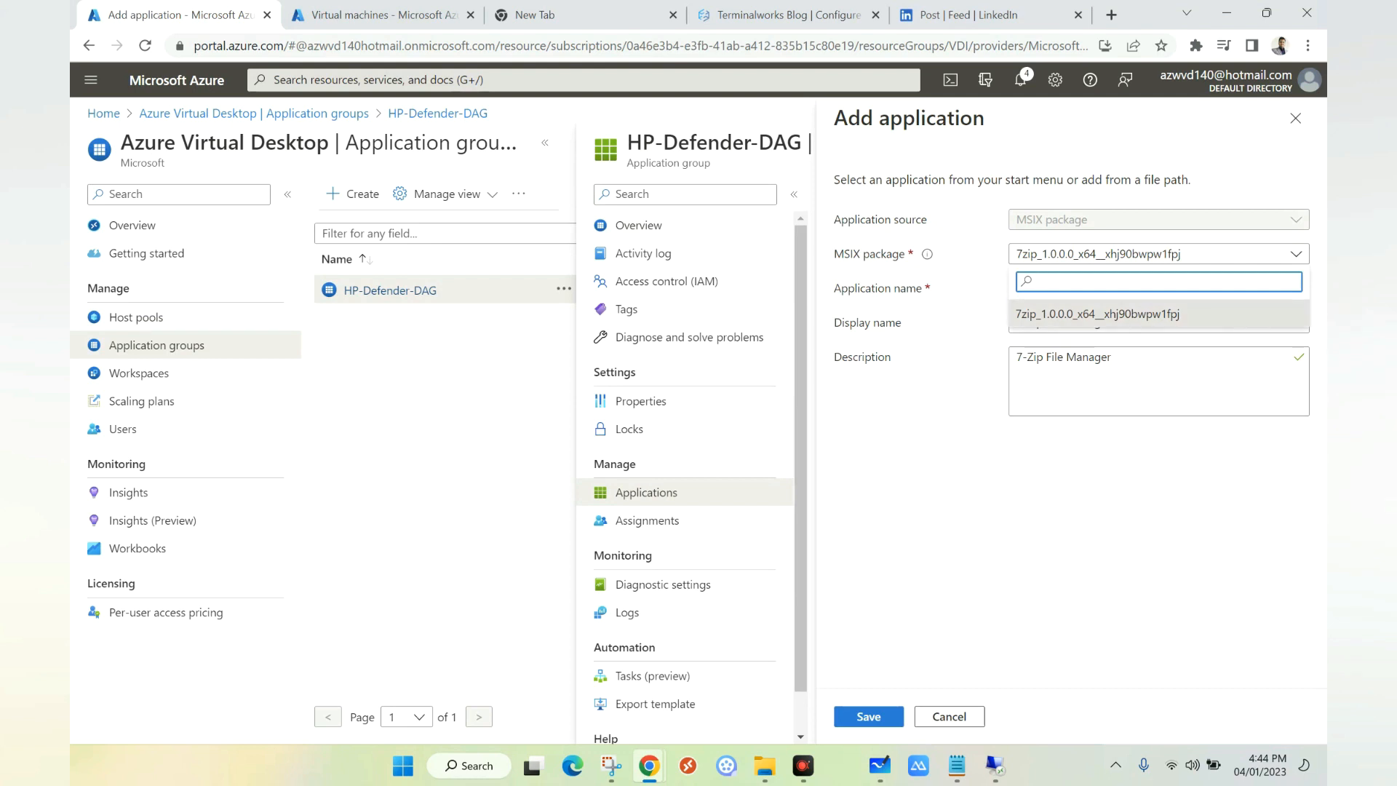
{"action": "key", "text": "Return"}
{"action": "key", "text": "Tab"}
{"action": "type", "text": "7zip"}
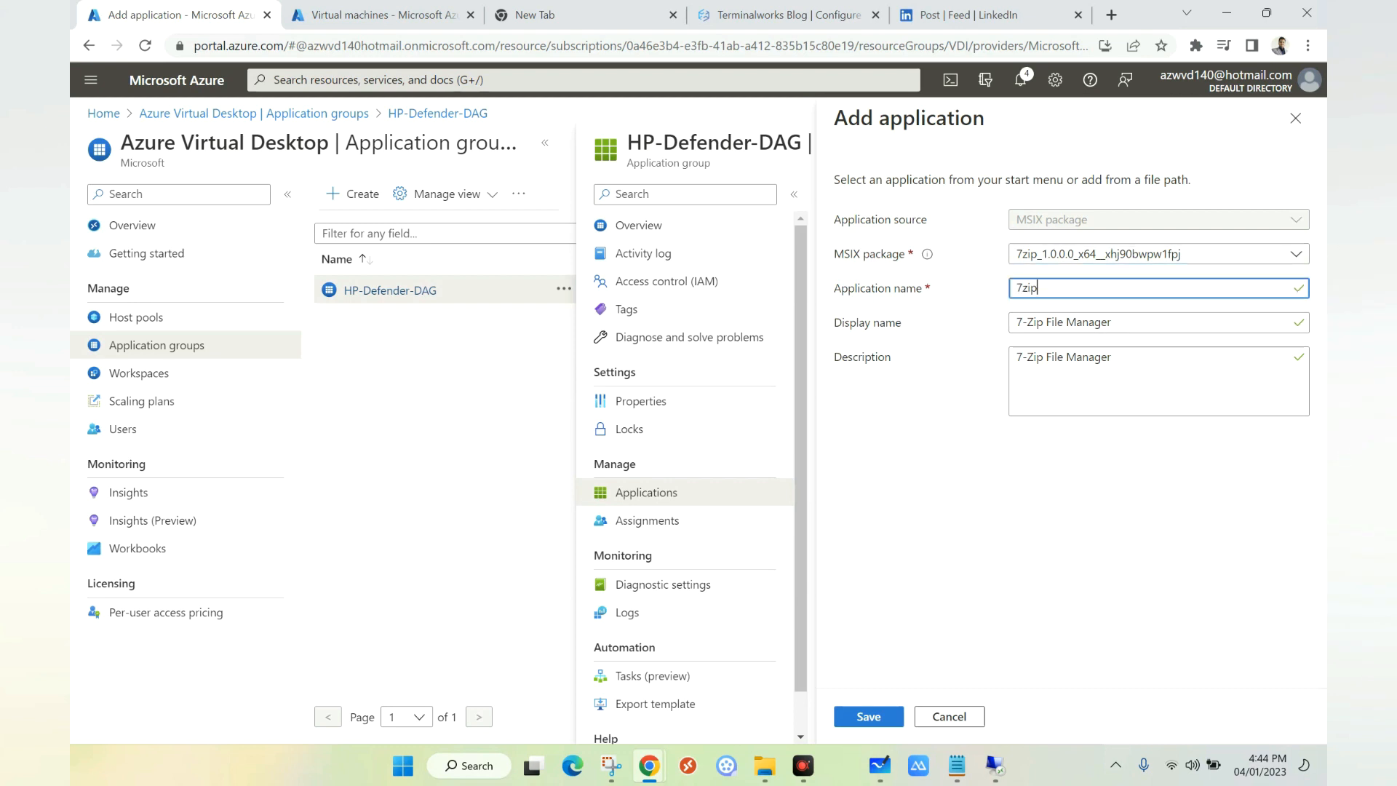
{"action": "left_click", "coordinate": [869, 717]}
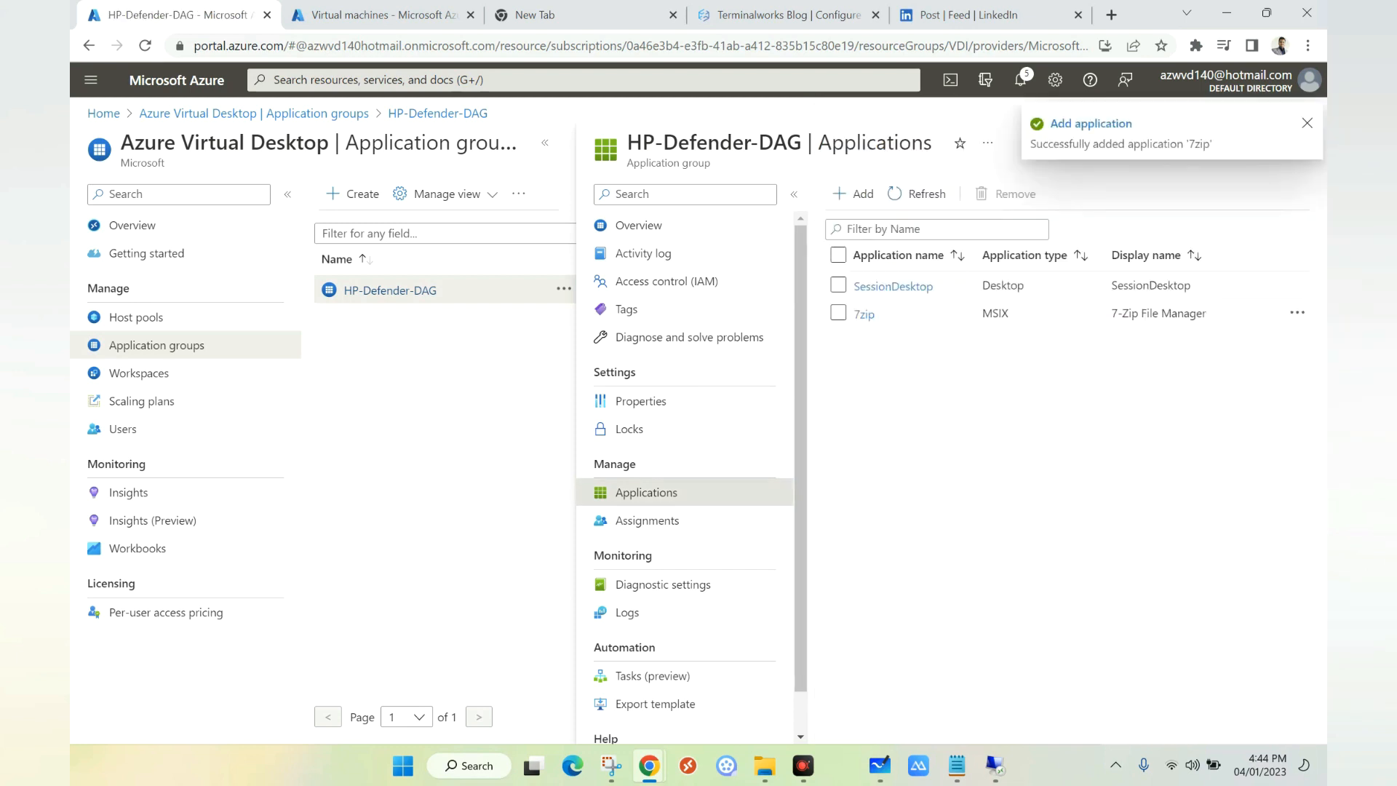
{"action": "left_click", "coordinate": [647, 520]}
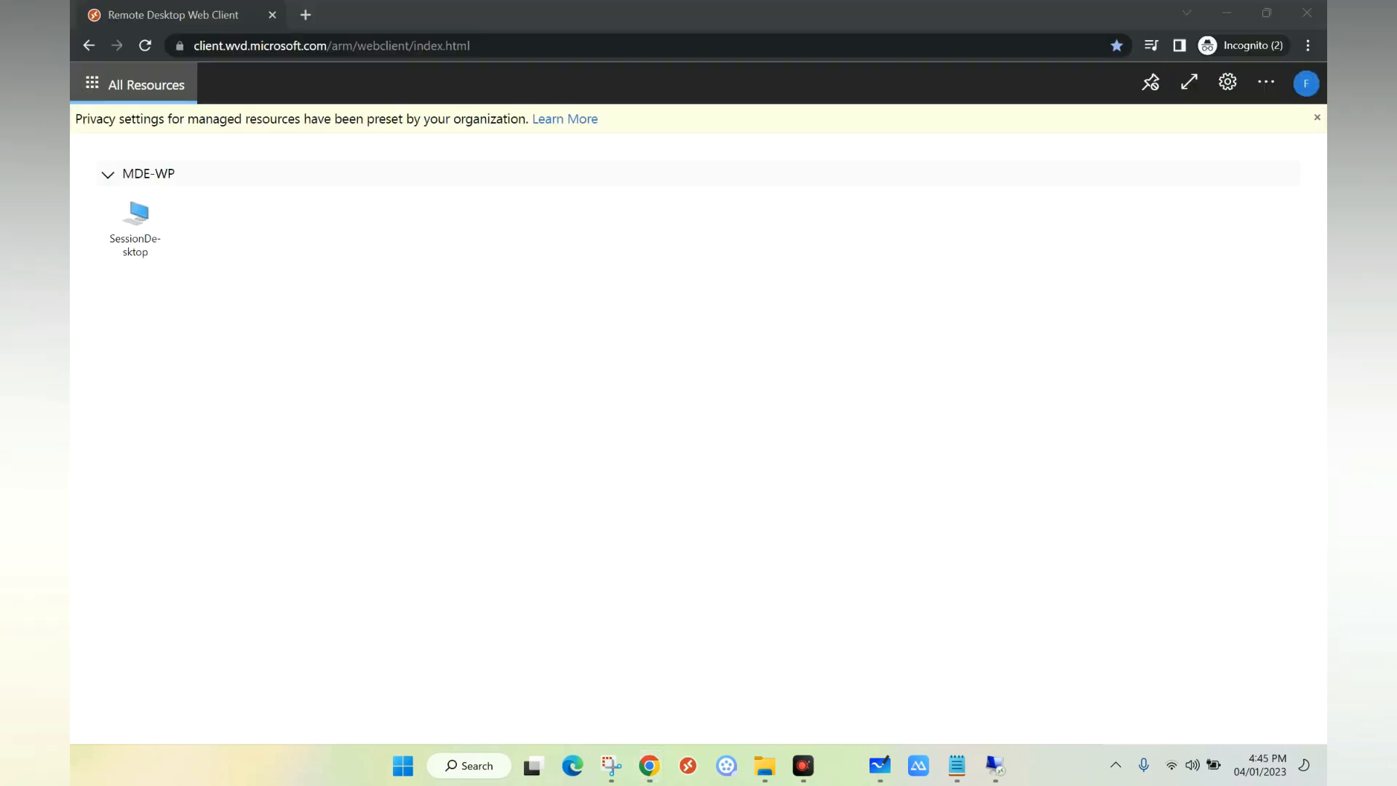
Step: Sign in to SessionDesktop as the test user and launch 7-Zip File Manager from Start
{"action": "left_click", "coordinate": [1307, 84]}
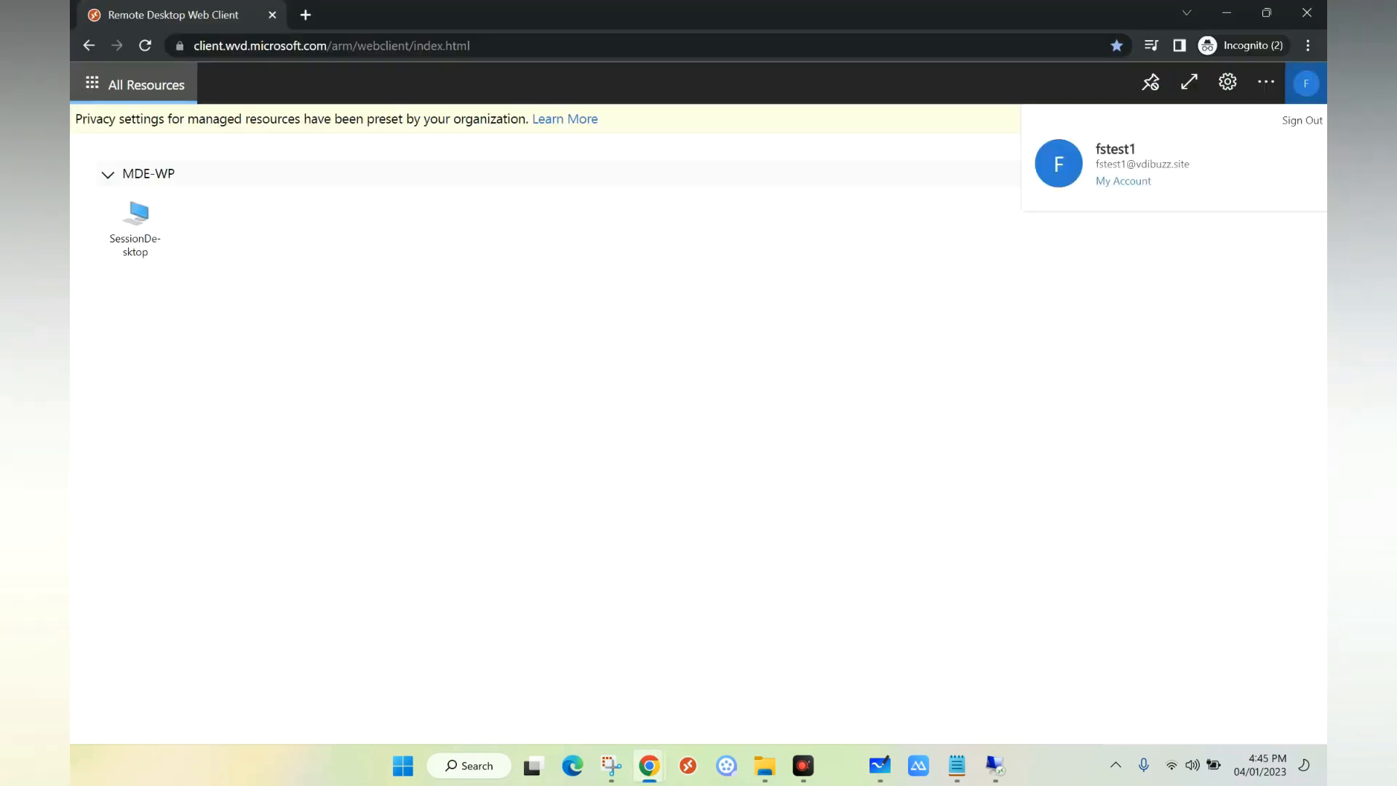
{"action": "left_click", "coordinate": [136, 225]}
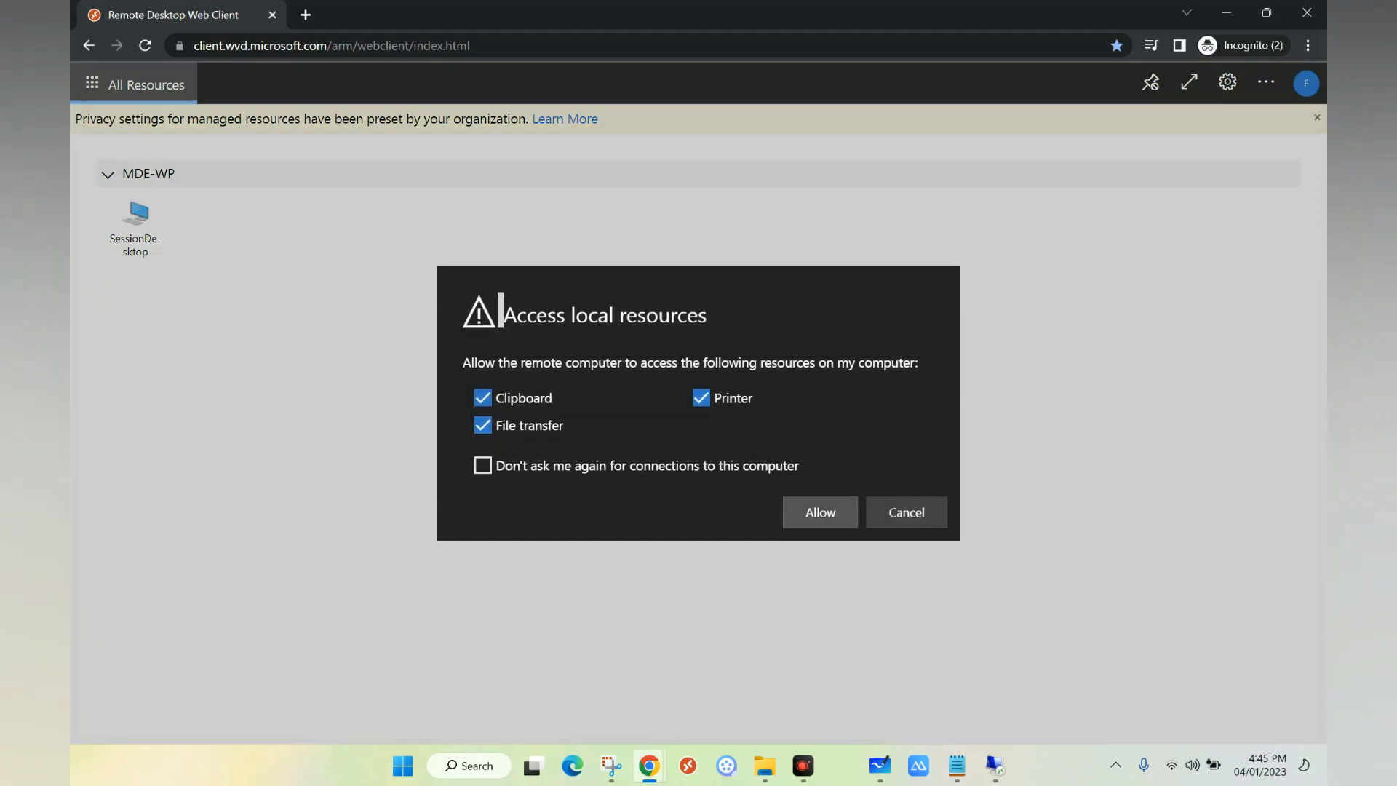
{"action": "left_click", "coordinate": [821, 509]}
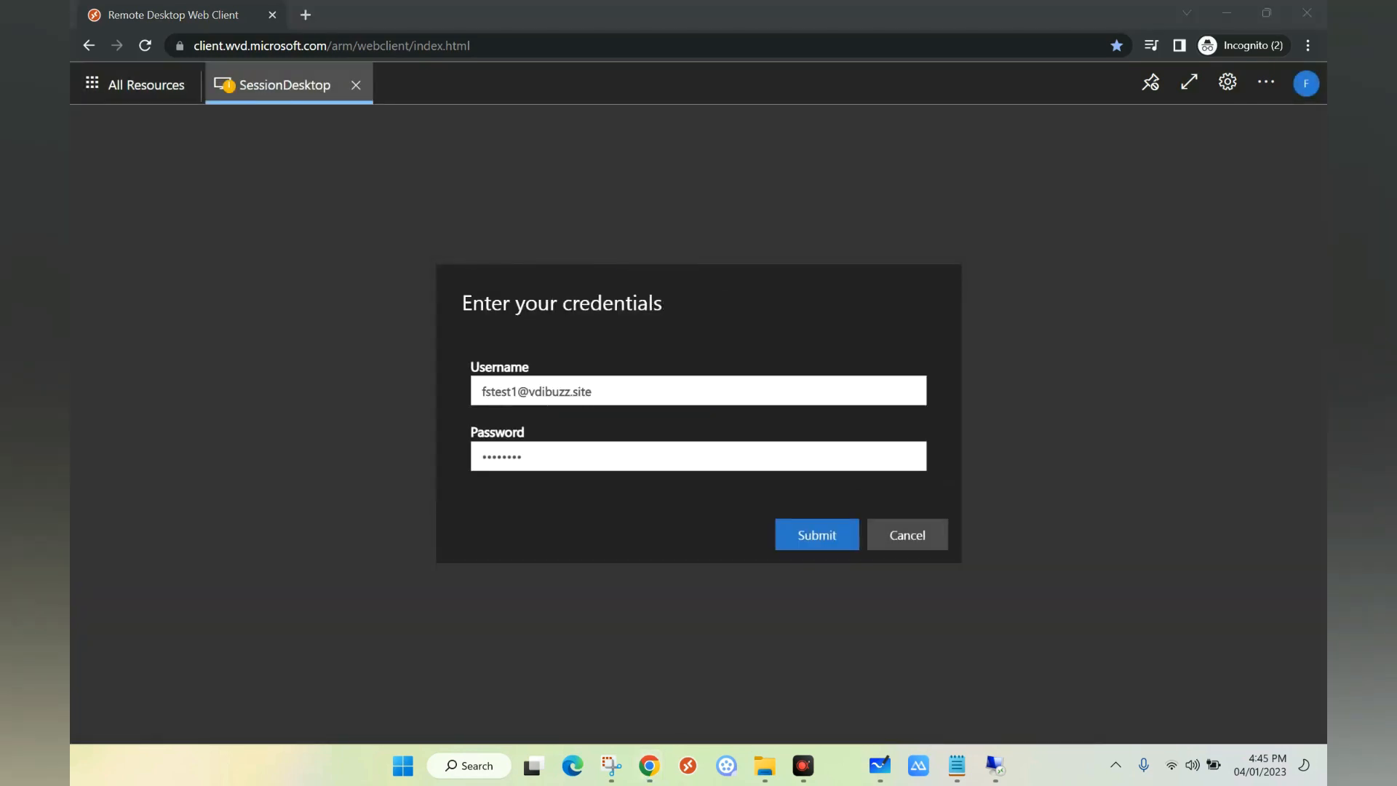
{"action": "left_click", "coordinate": [817, 535]}
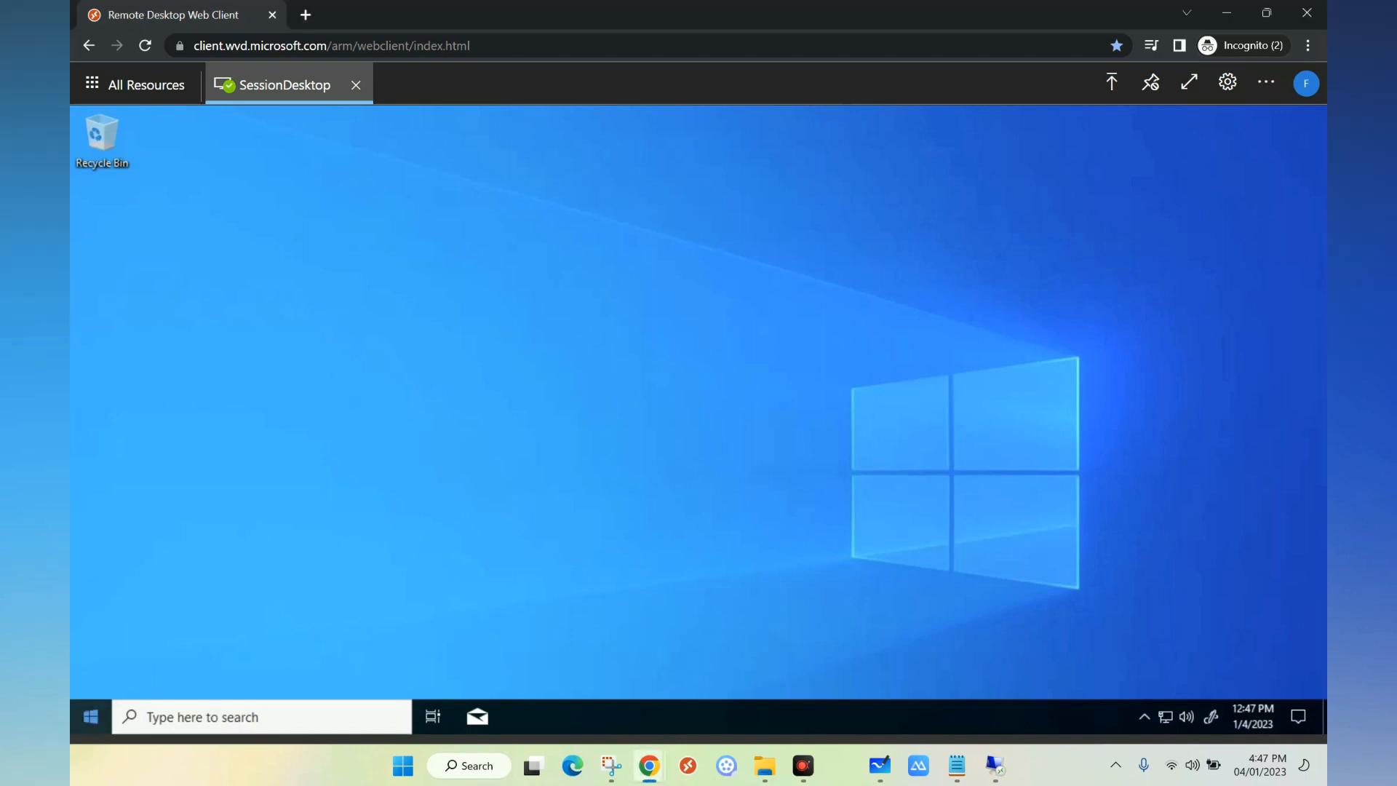
{"action": "left_click", "coordinate": [90, 717]}
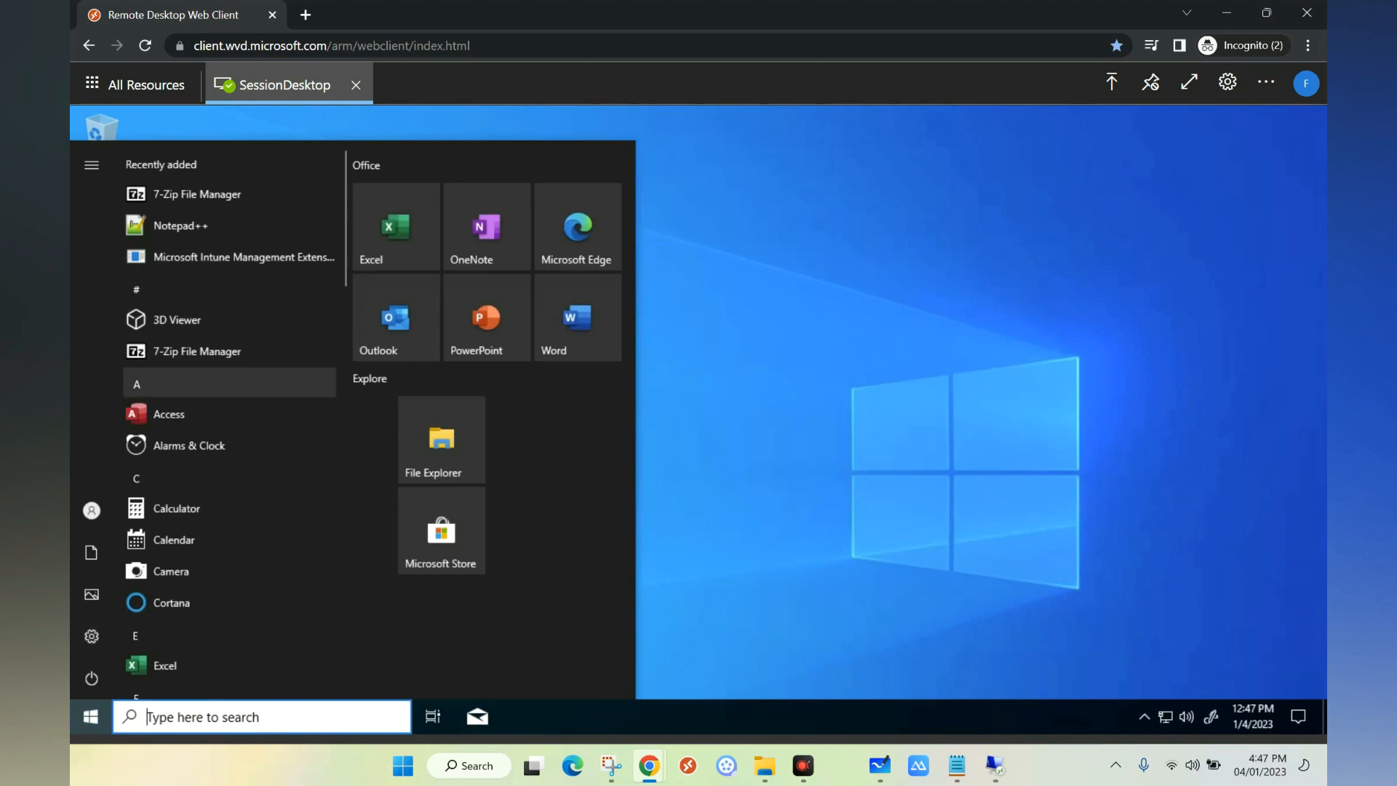
{"action": "left_click", "coordinate": [197, 351]}
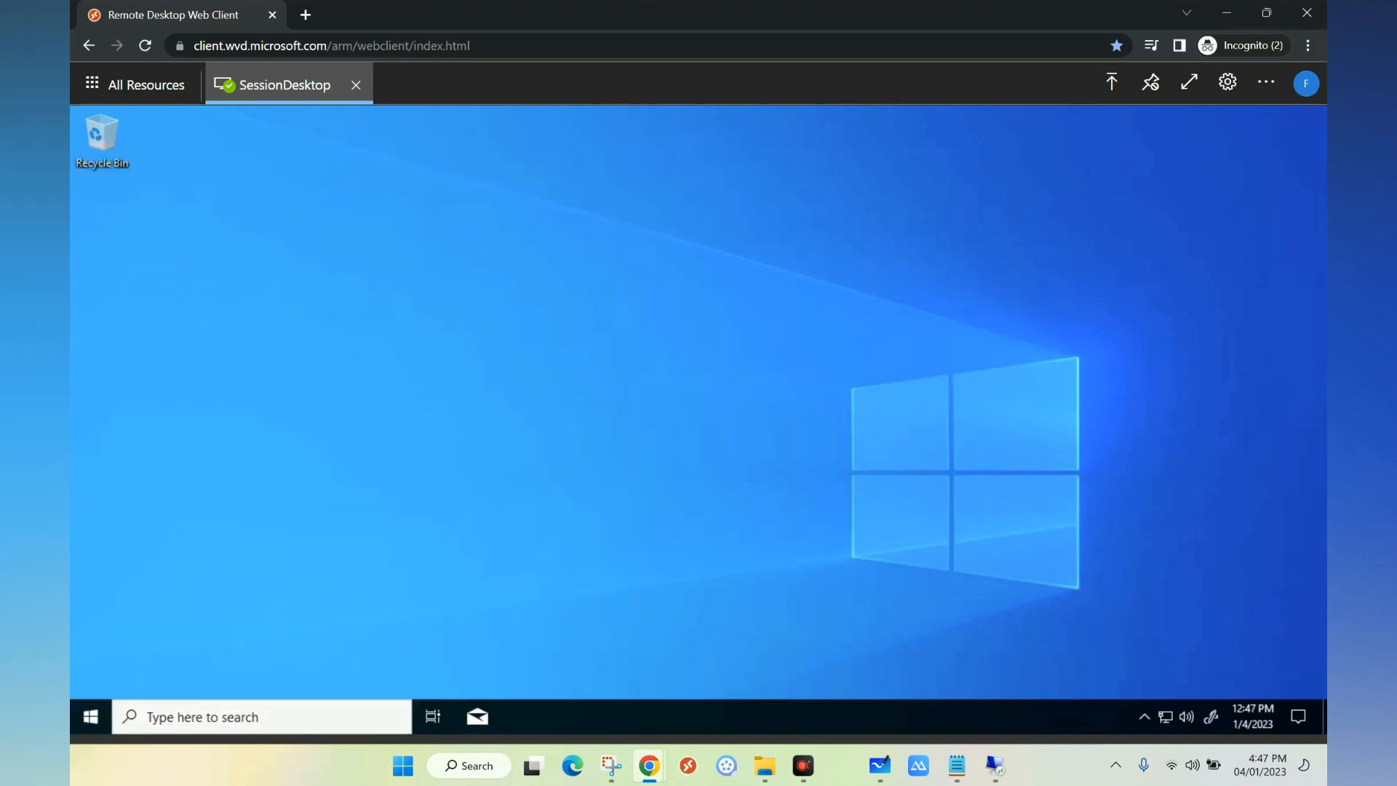